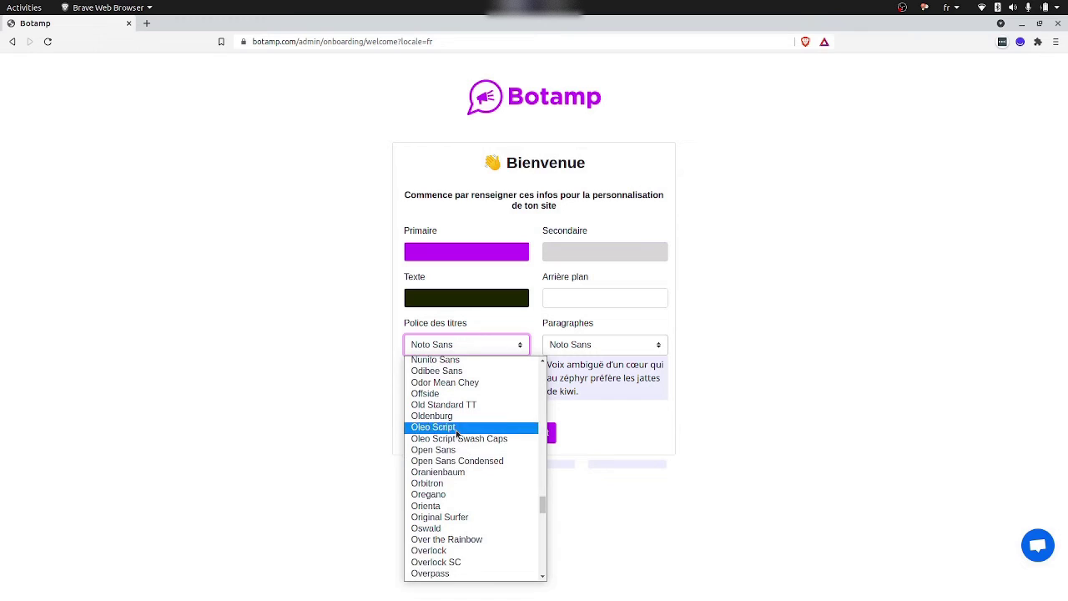
# Set the site's title font to Poppins.
pyautogui.click(447, 348)
pyautogui.scroll(-10, 465, 481)
pyautogui.scroll(-8, 465, 482)
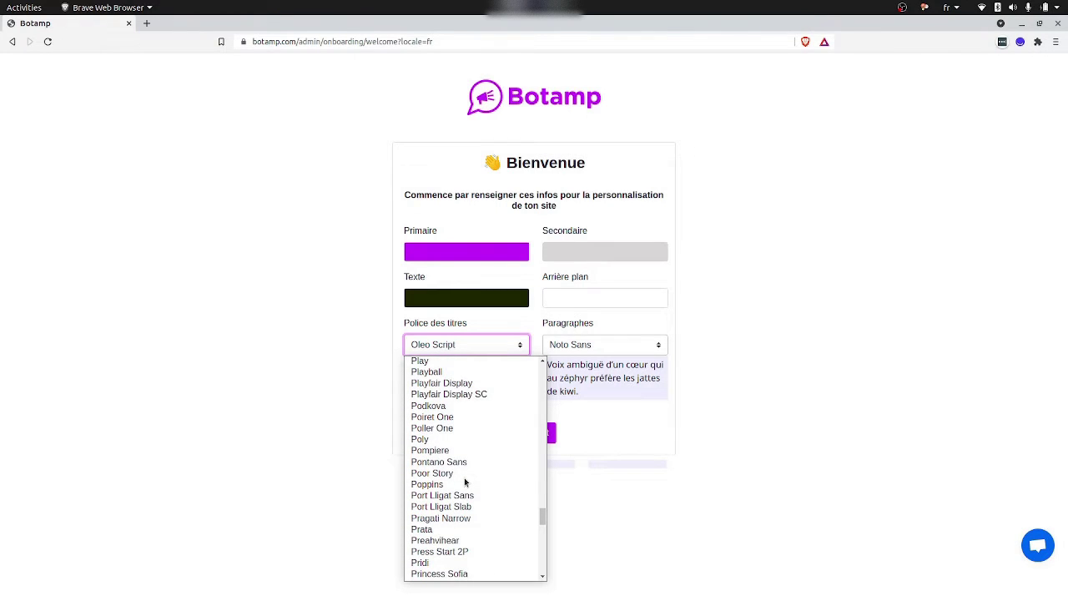
pyautogui.click(458, 484)
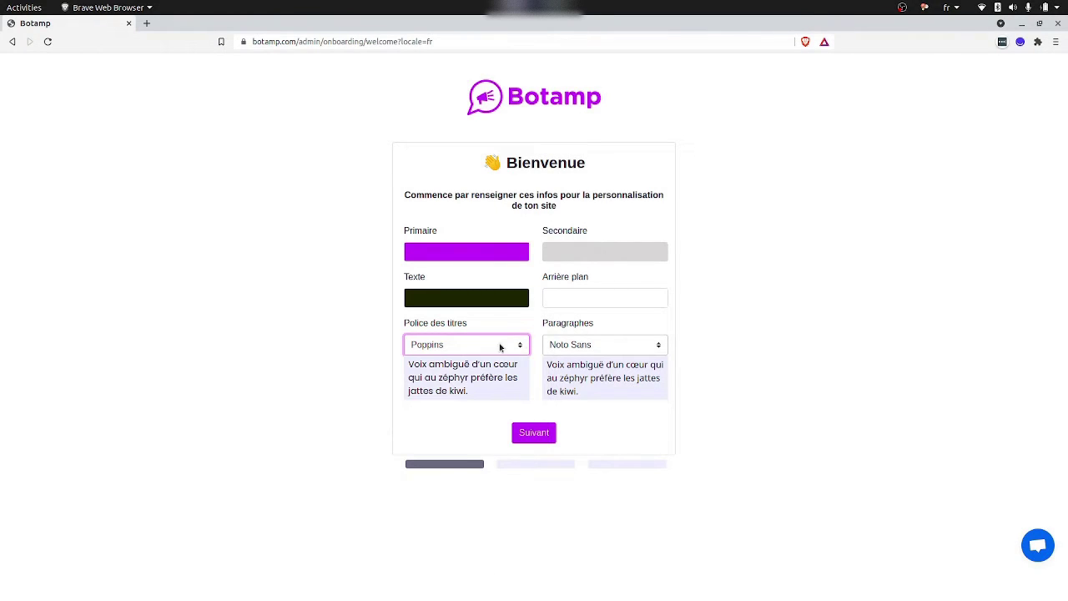
# Set the paragraph font to Pompiere and continue to the next onboarding stage.
pyautogui.click(560, 341)
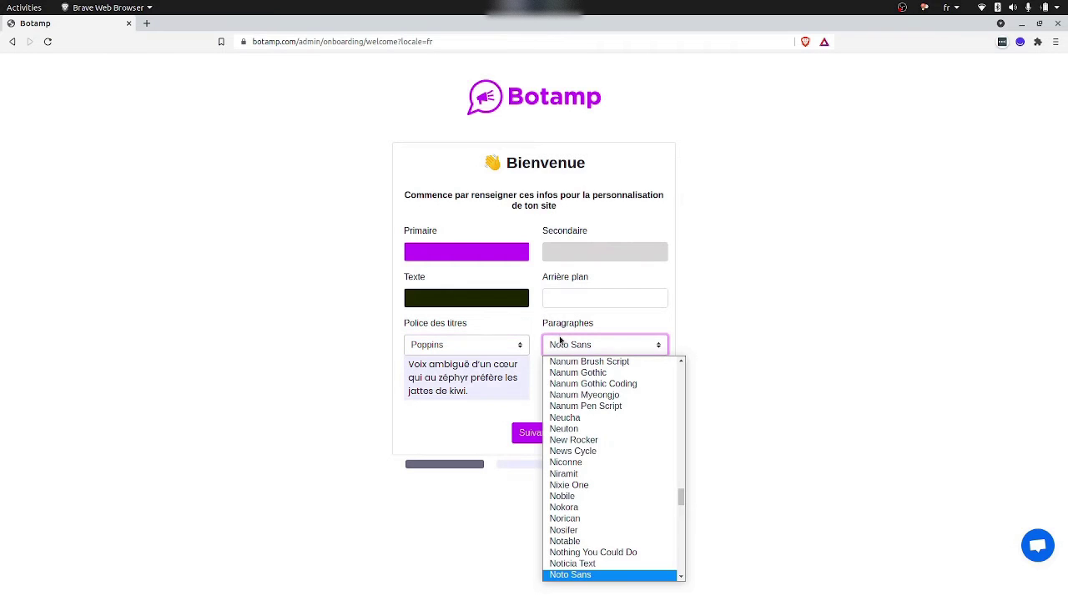
pyautogui.scroll(-10, 581, 451)
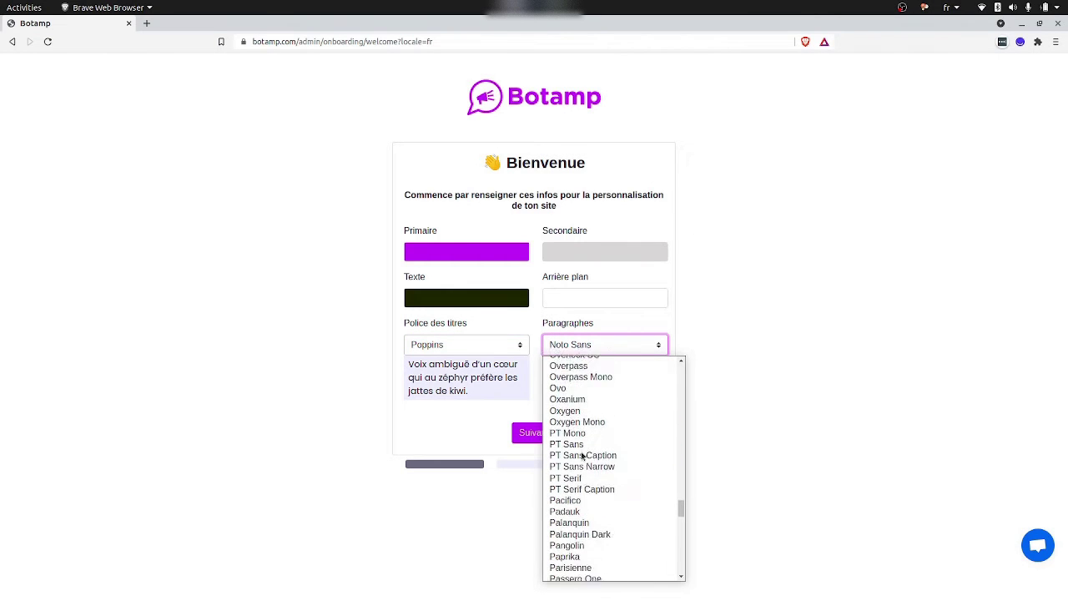
pyautogui.scroll(-5, 593, 526)
pyautogui.scroll(-4, 595, 532)
pyautogui.click(593, 532)
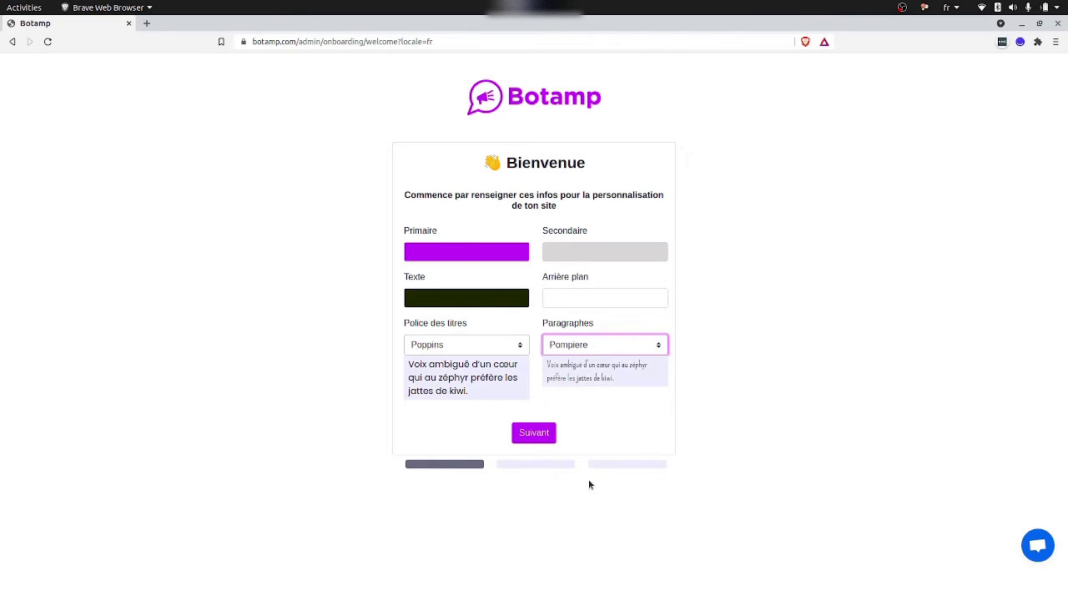
pyautogui.click(534, 433)
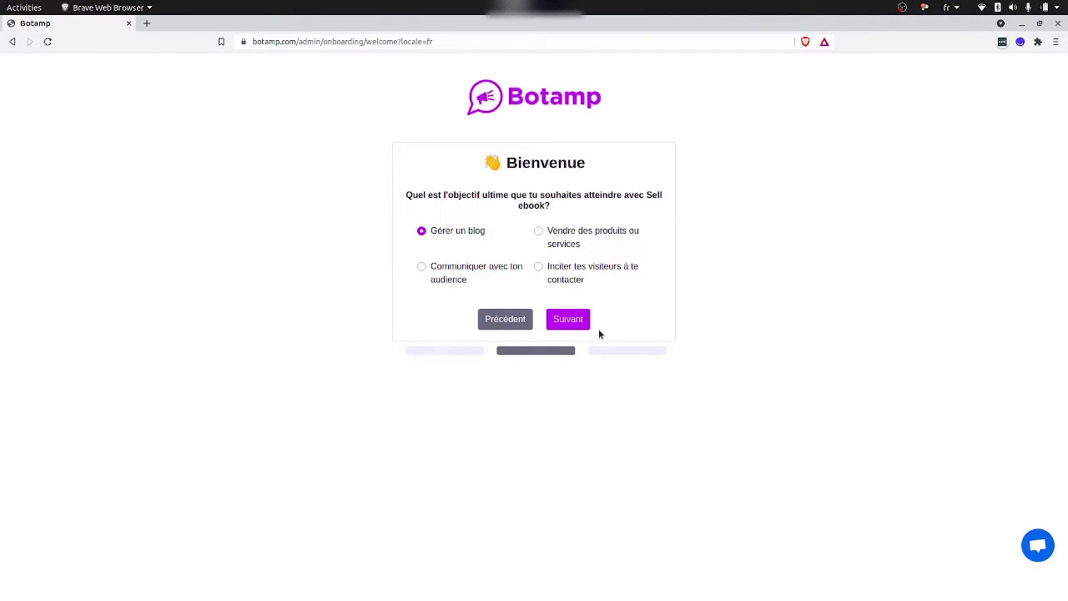
# Choose "Vendre des produits ou services" as the site's goal and complete the onboarding with the phone number.
pyautogui.click(538, 231)
pyautogui.click(576, 323)
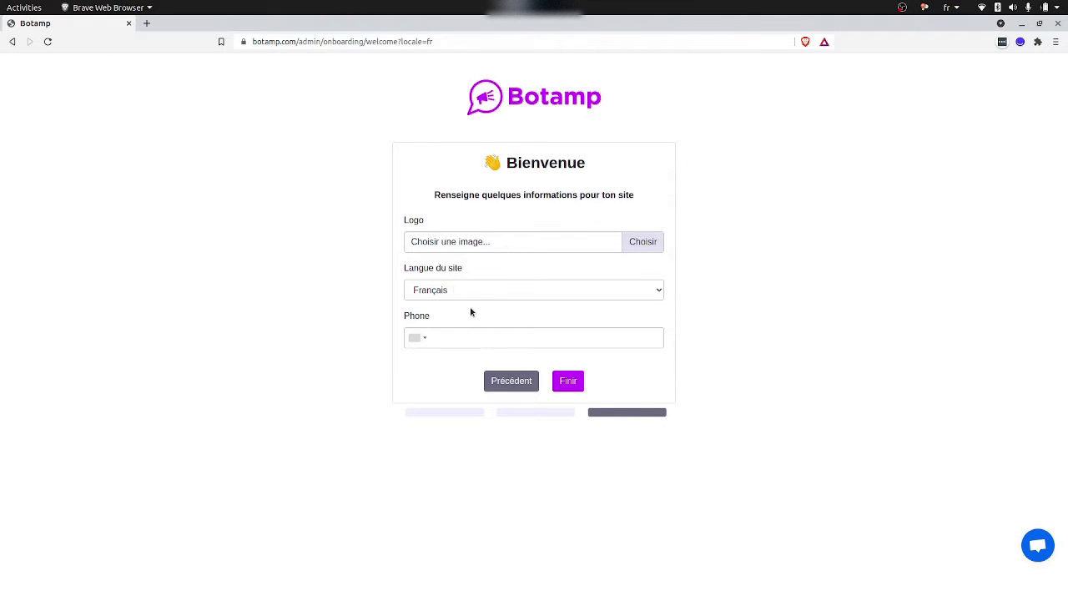
pyautogui.click(472, 343)
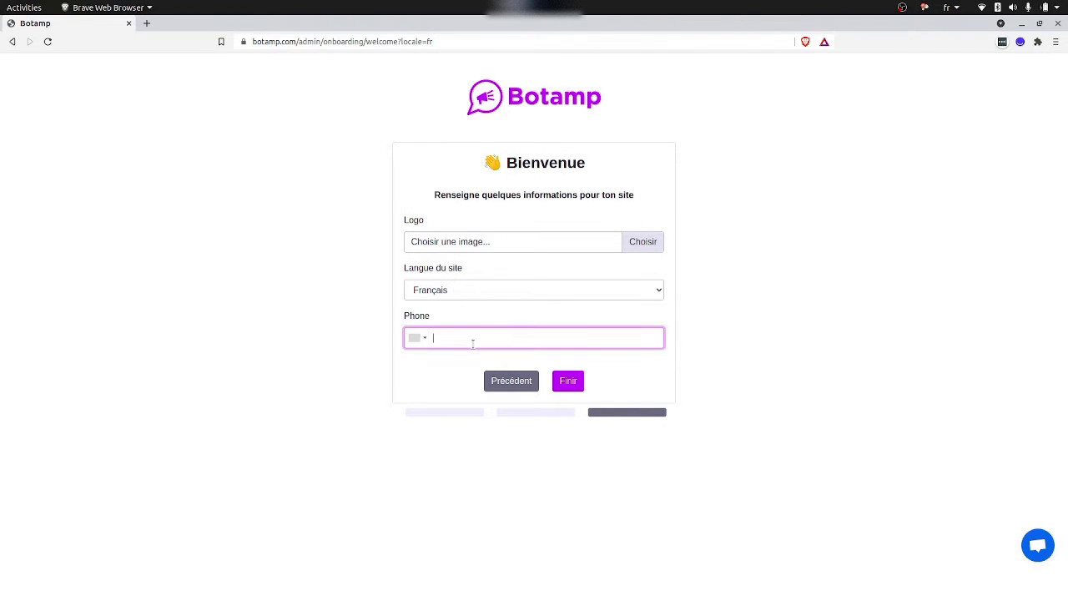
pyautogui.write('67000000')
pyautogui.click(569, 382)
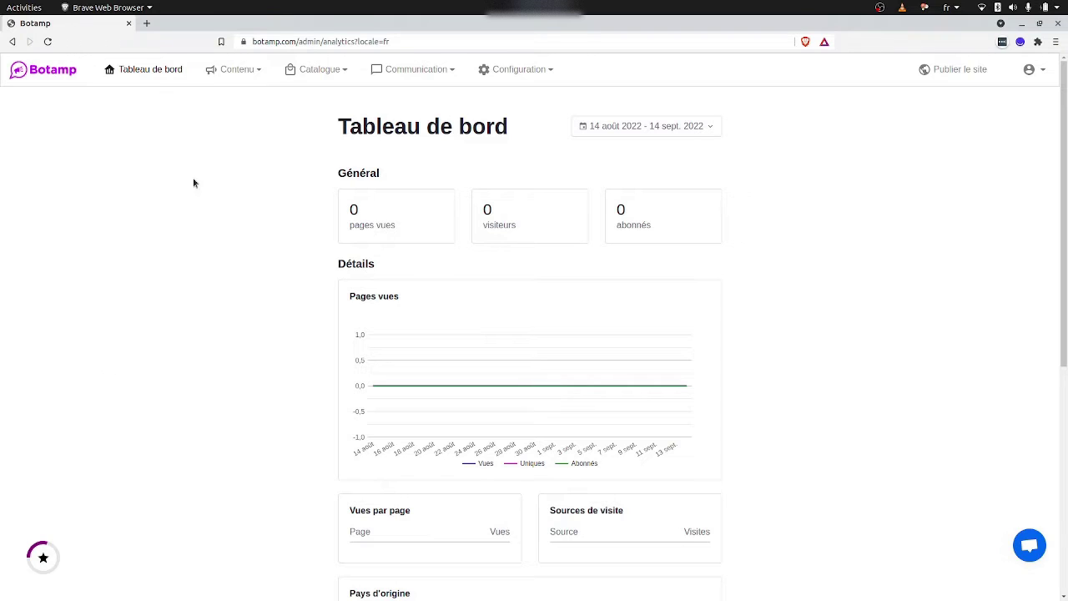
# Create a new content page from the empty "Page vide" template.
pyautogui.click(237, 72)
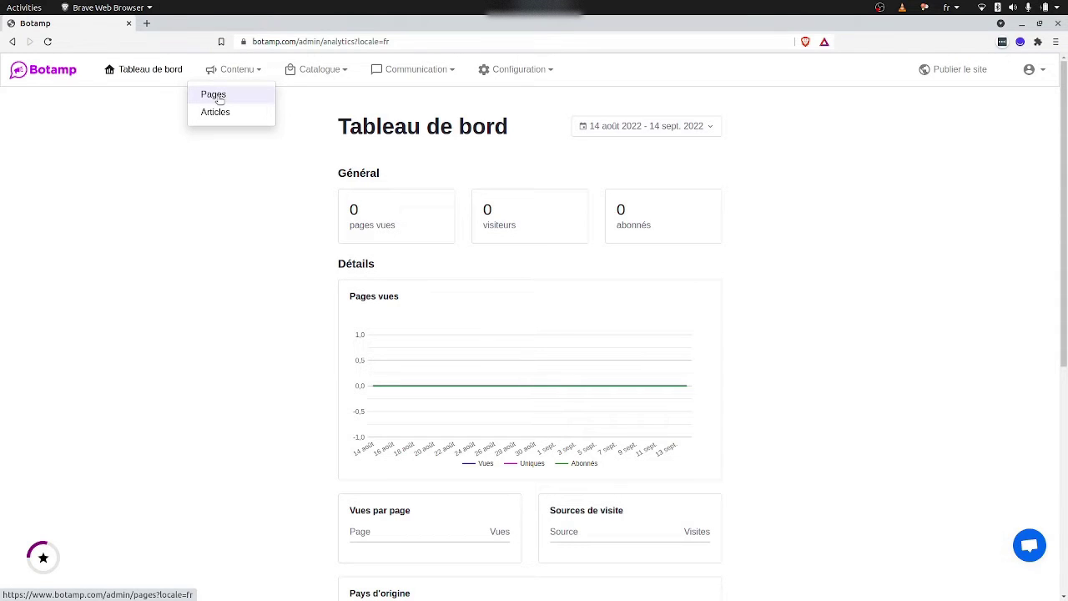
pyautogui.click(219, 96)
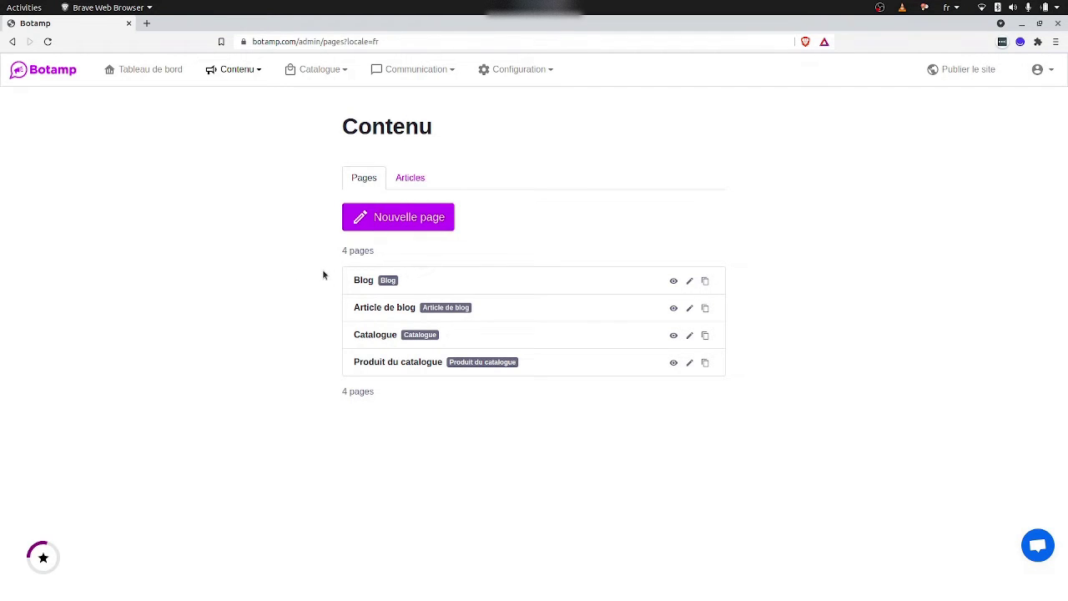
pyautogui.click(404, 216)
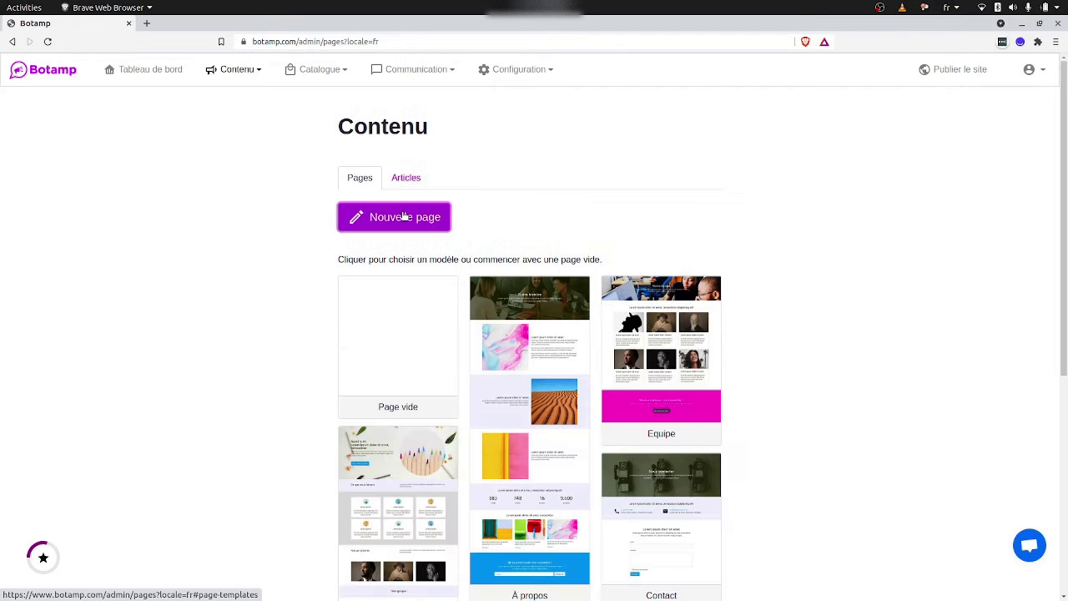
pyautogui.click(380, 339)
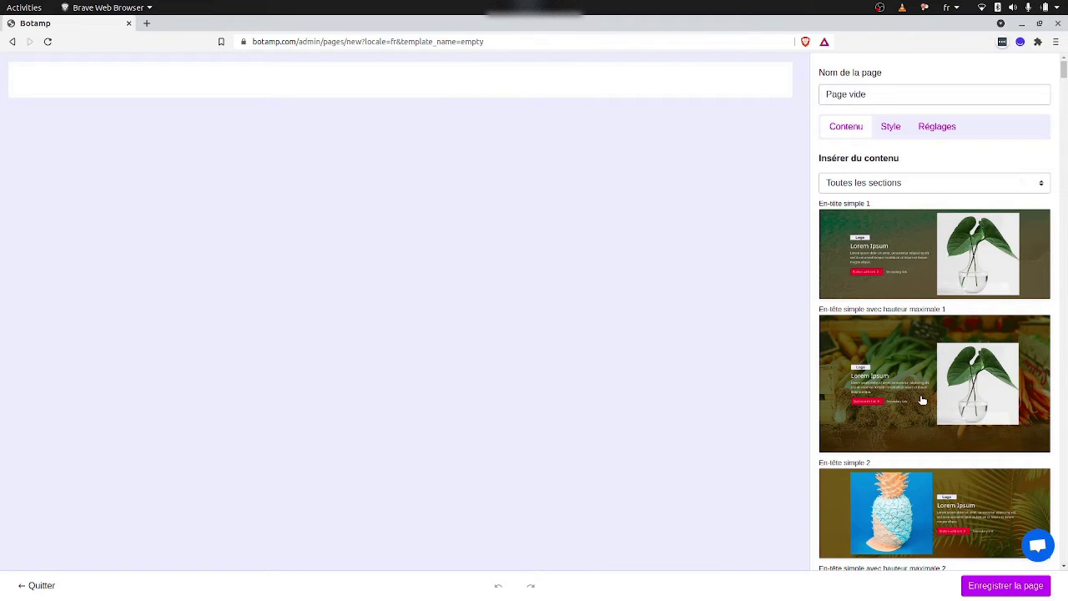
# Look through the available section templates in the page editor, from the headers to the lists and people sections.
pyautogui.scroll(-5, 922, 401)
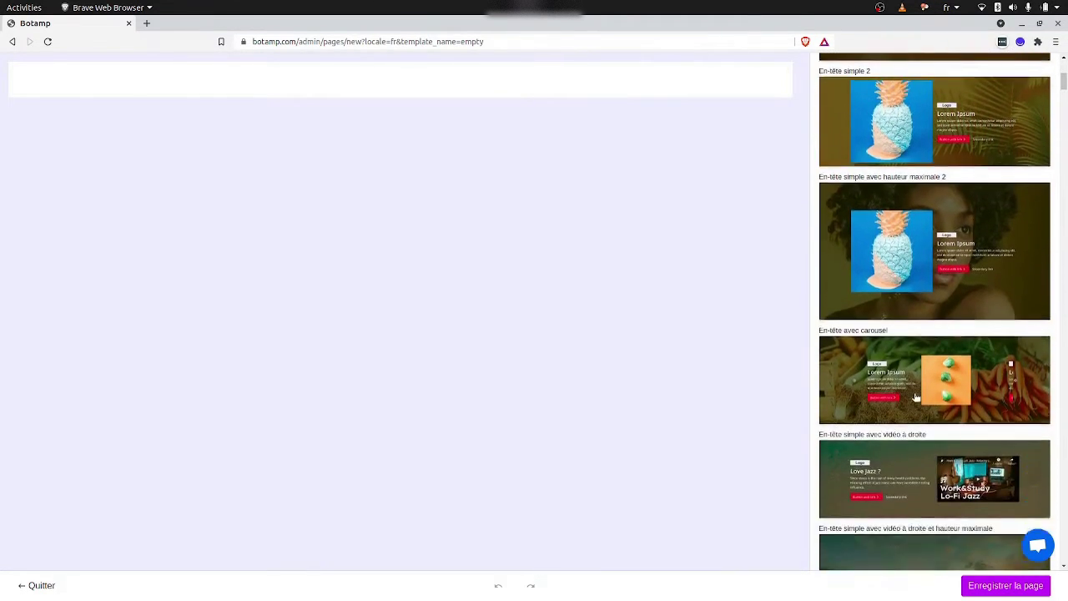
pyautogui.scroll(-9, 916, 398)
pyautogui.scroll(-15, 915, 398)
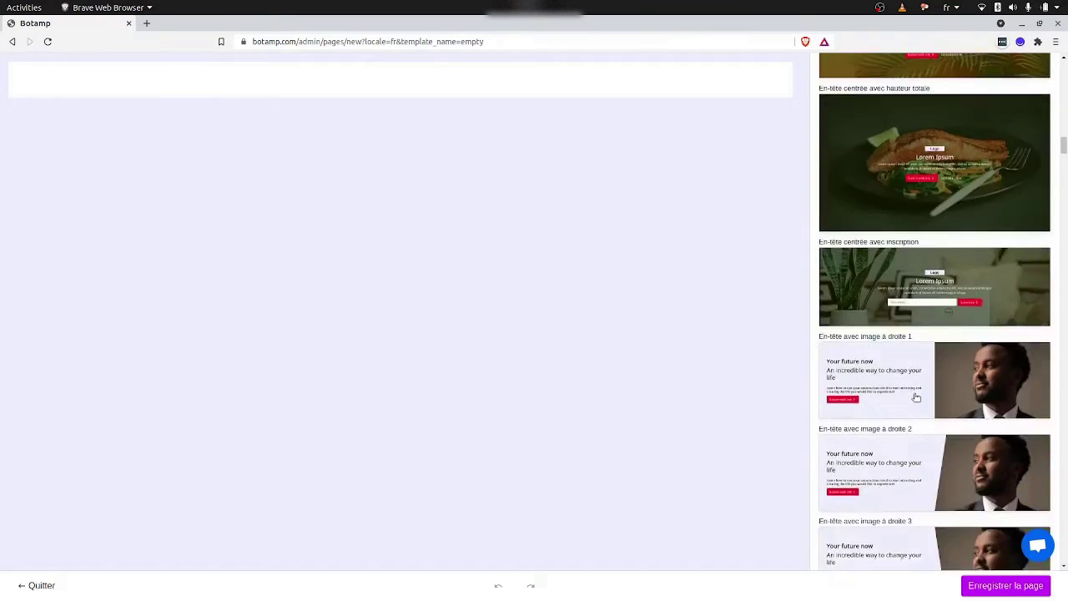
pyautogui.scroll(-20, 916, 398)
pyautogui.scroll(-20, 915, 398)
pyautogui.scroll(-20, 915, 398)
pyautogui.scroll(-20, 915, 398)
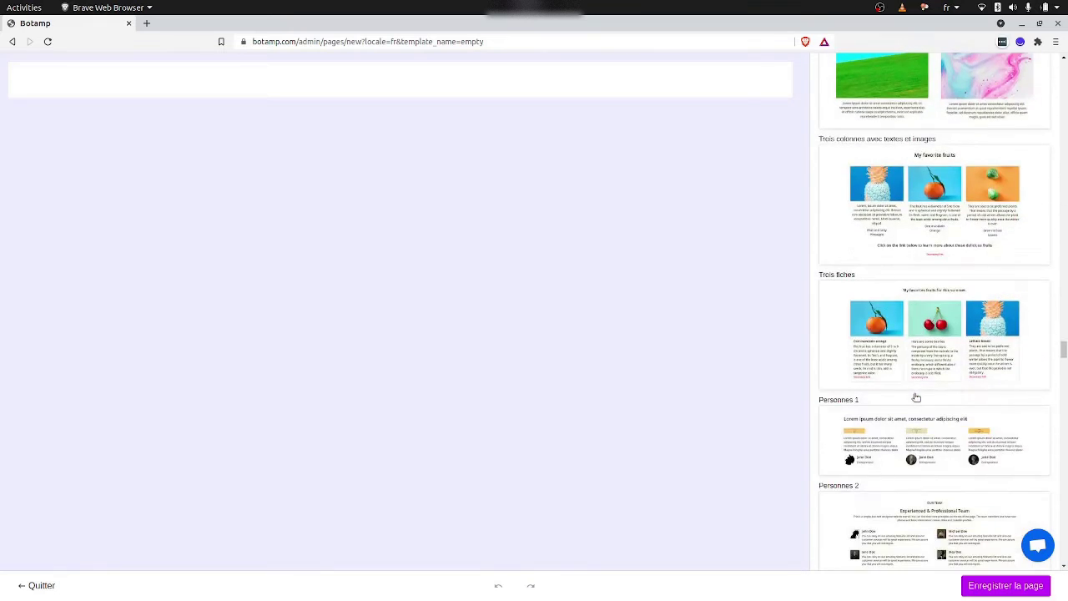
pyautogui.scroll(-15, 915, 398)
pyautogui.scroll(20, 915, 398)
pyautogui.scroll(-20, 916, 397)
pyautogui.scroll(5, 916, 398)
pyautogui.moveTo(1065, 247); pyautogui.dragTo(1065, 69)
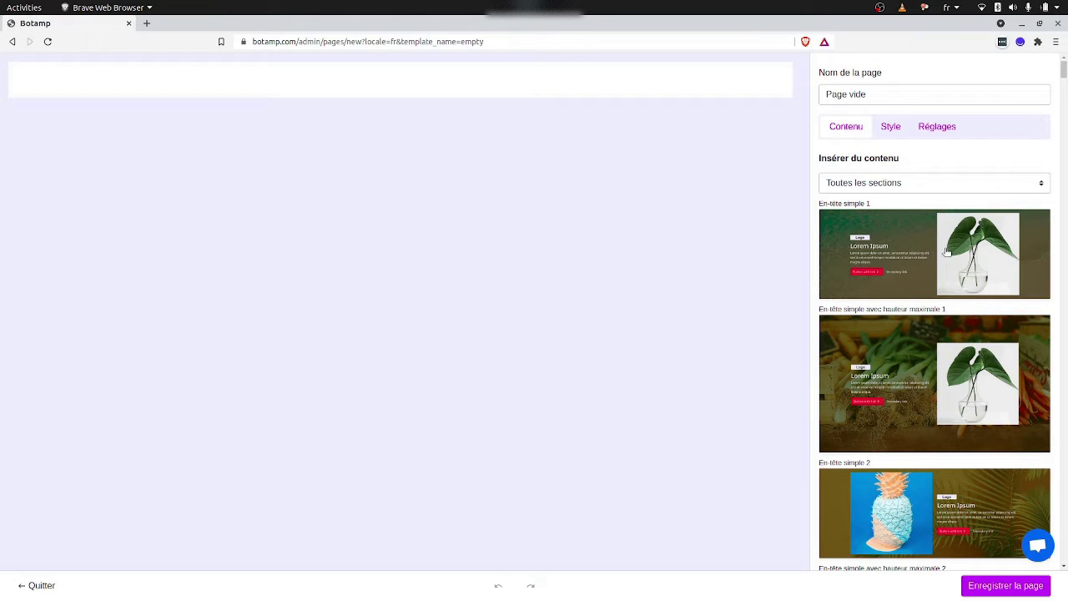
# Insert the "En-tête simple 1" header section into the empty page.
pyautogui.click(899, 258)
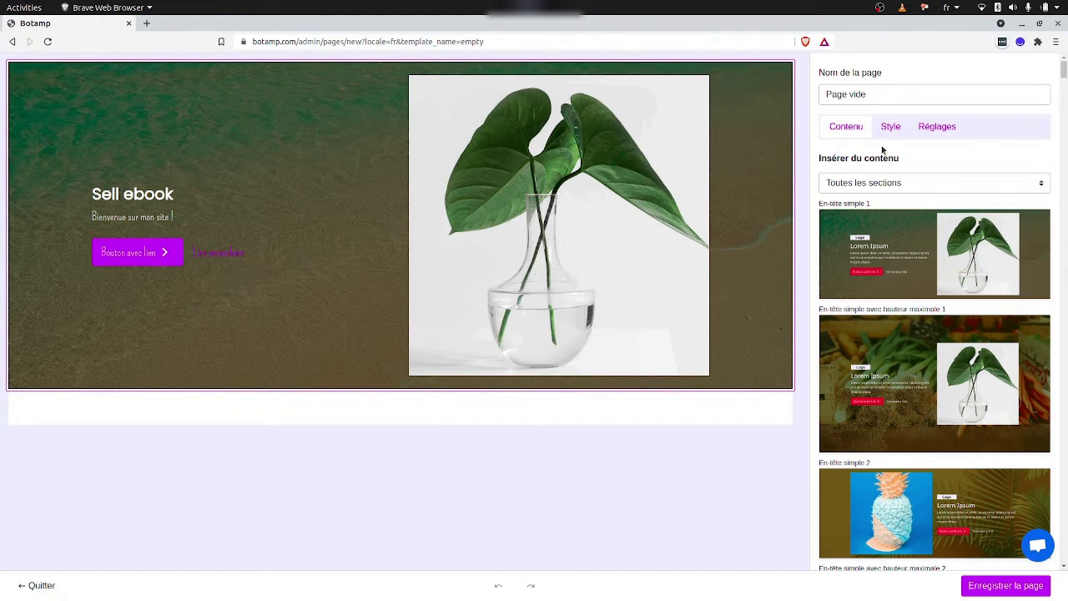
pyautogui.scroll(-20, 939, 388)
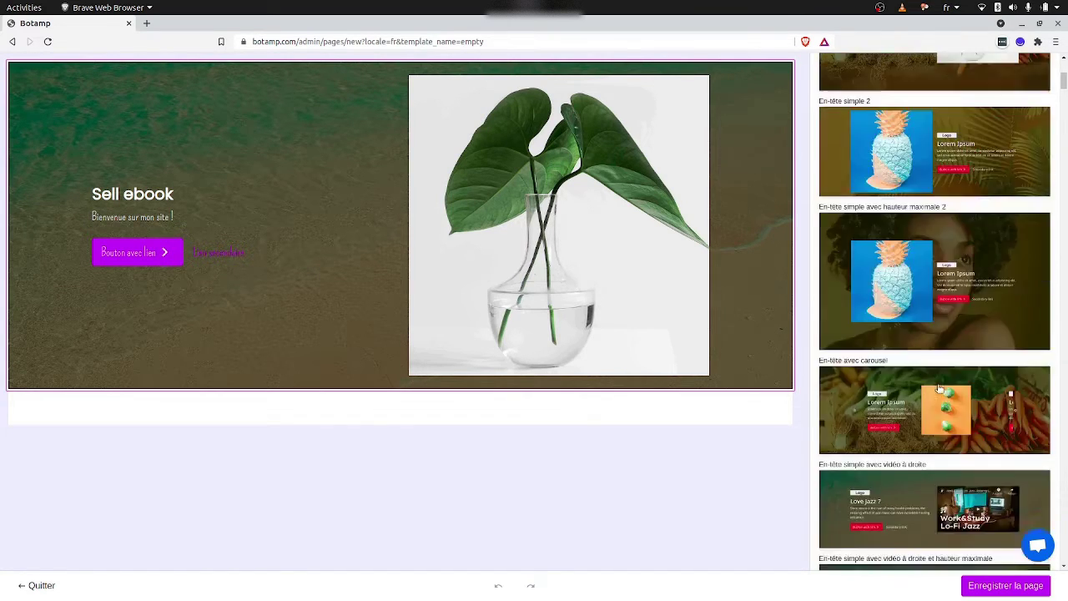
pyautogui.scroll(20, 939, 388)
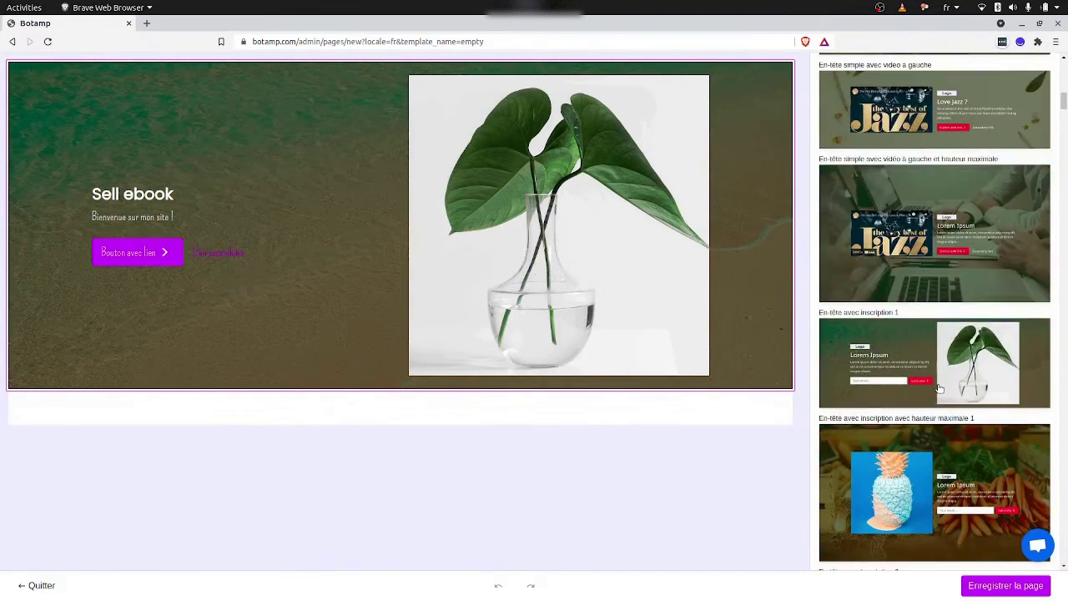
pyautogui.scroll(2, 939, 388)
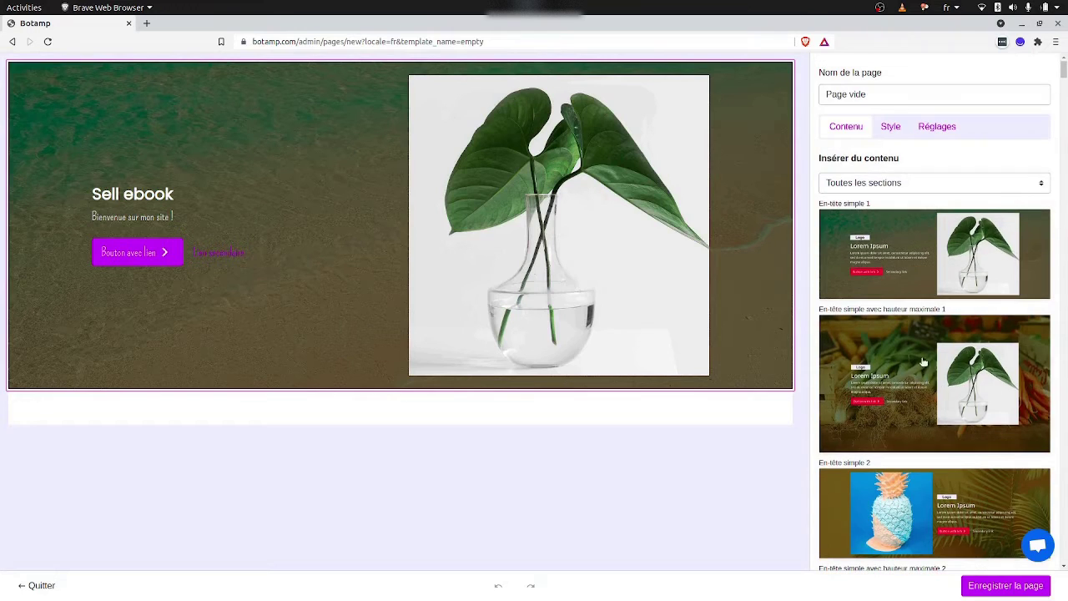
# Filter the sections to Listes and add the "Texte en trois colonnes avec icones" section below the header.
pyautogui.click(856, 186)
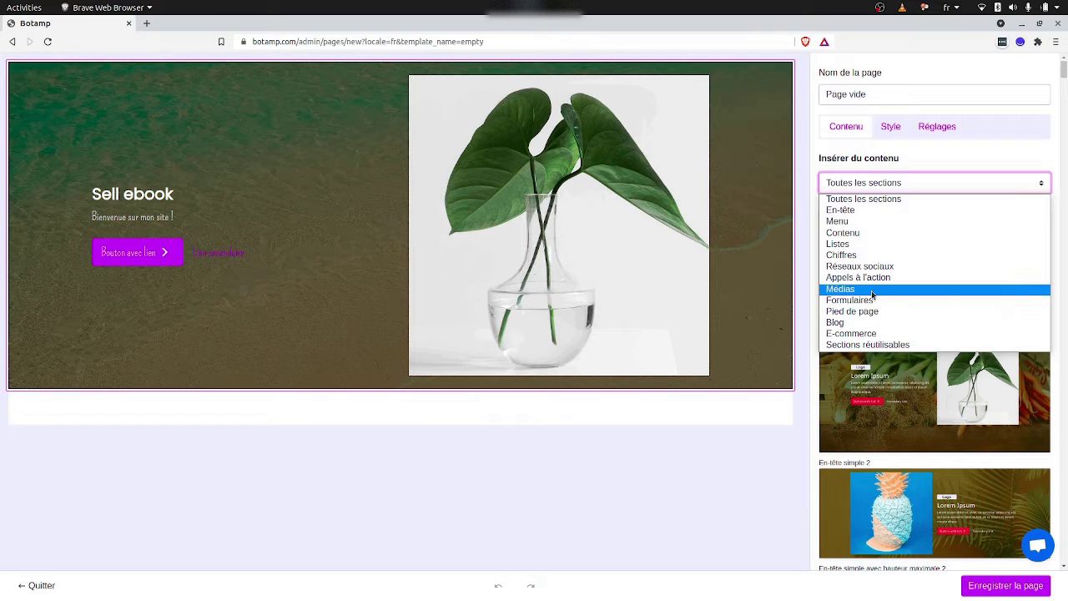
pyautogui.click(840, 245)
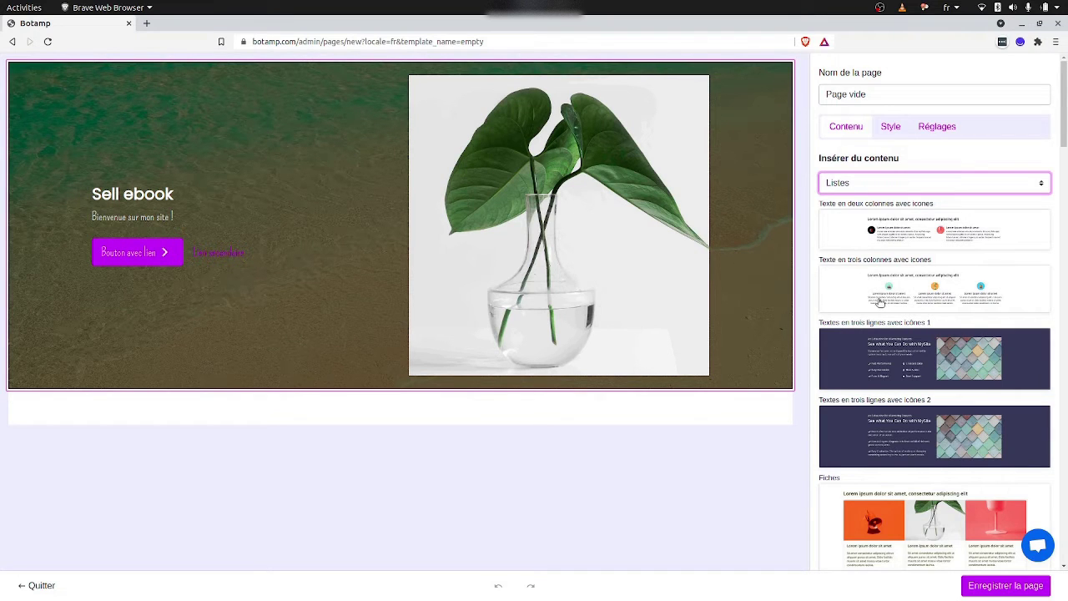
pyautogui.scroll(-4, 881, 304)
pyautogui.scroll(-7, 881, 304)
pyautogui.scroll(4, 880, 304)
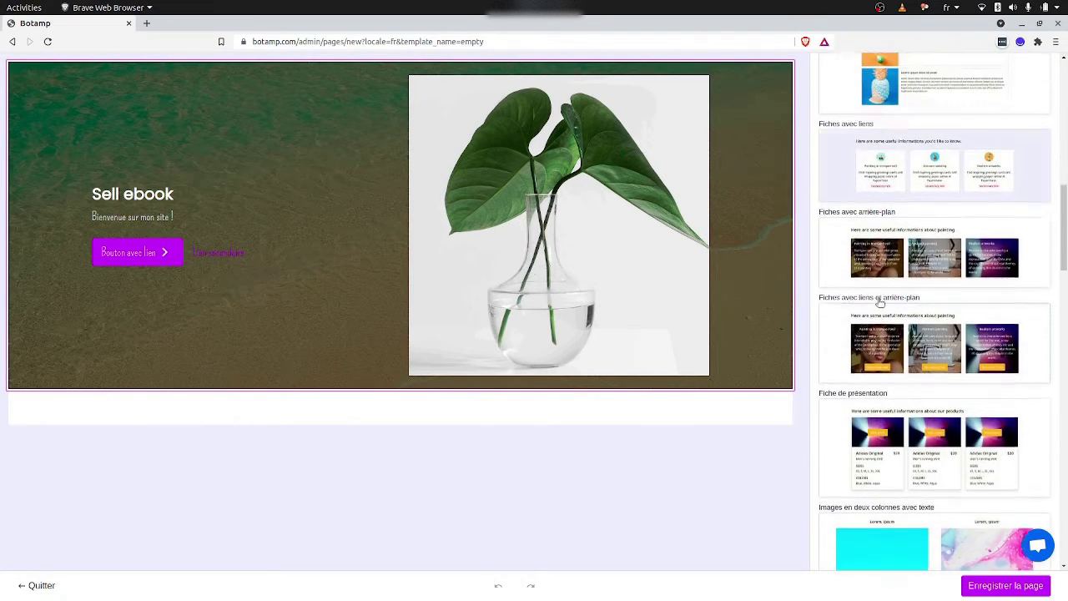
pyautogui.scroll(2, 880, 304)
pyautogui.scroll(-7, 880, 304)
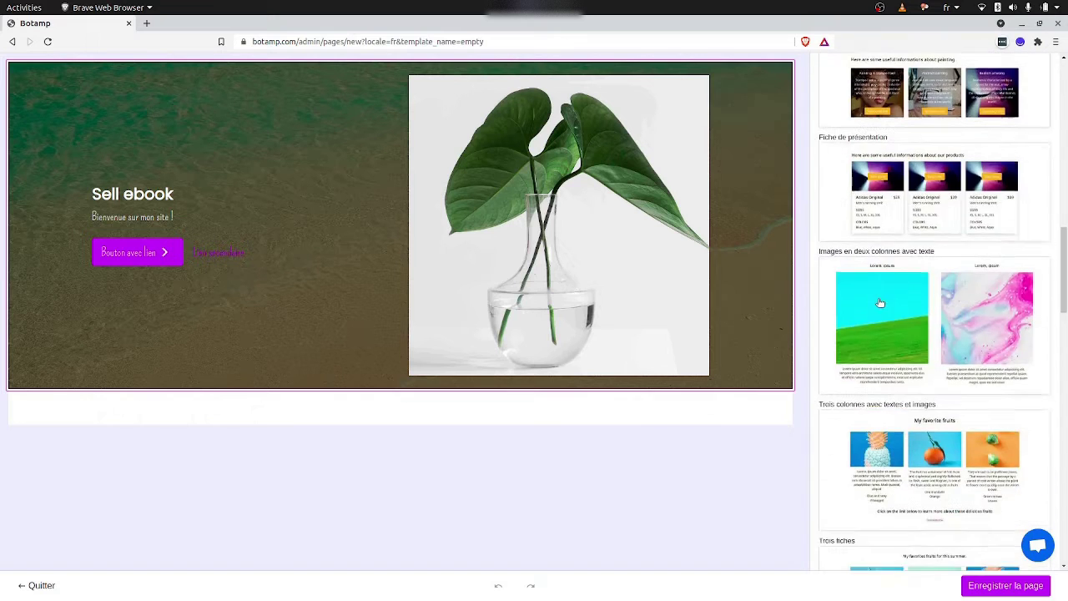
pyautogui.scroll(-3, 880, 302)
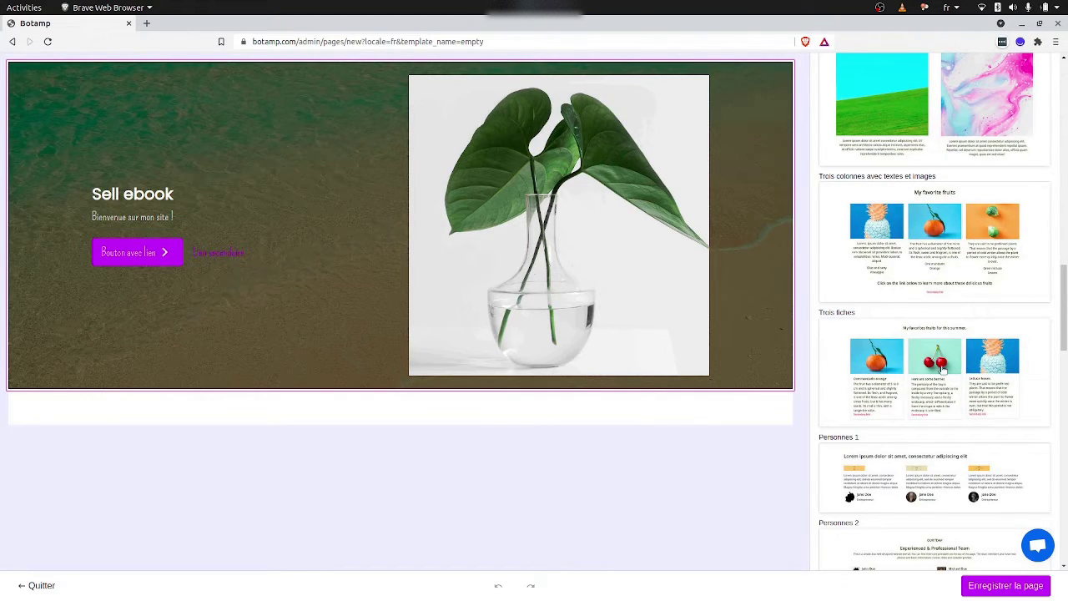
pyautogui.scroll(-4, 885, 401)
pyautogui.scroll(9, 886, 401)
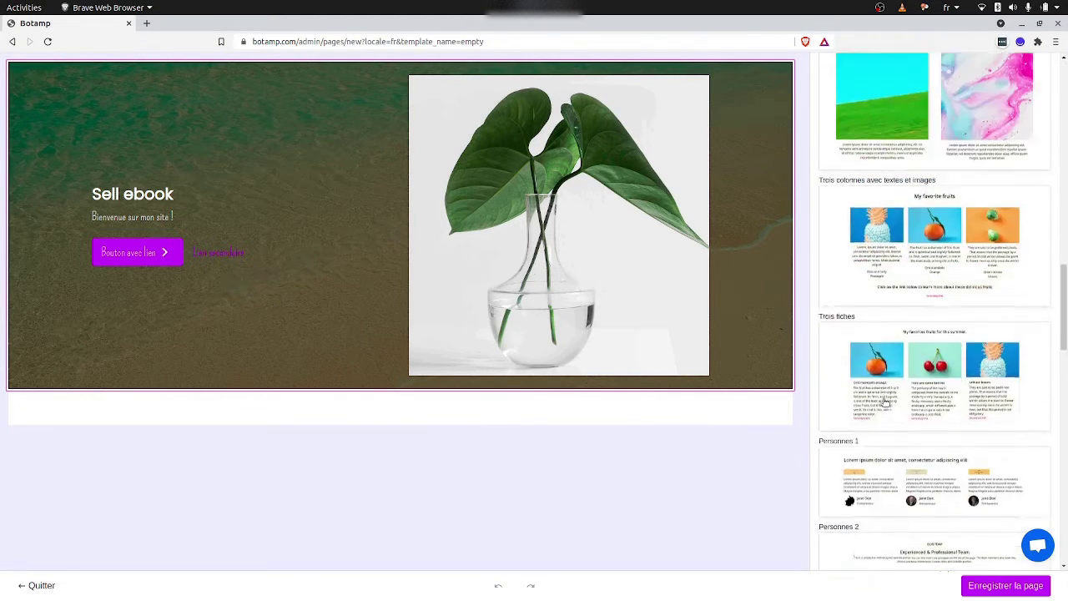
pyautogui.scroll(15, 885, 401)
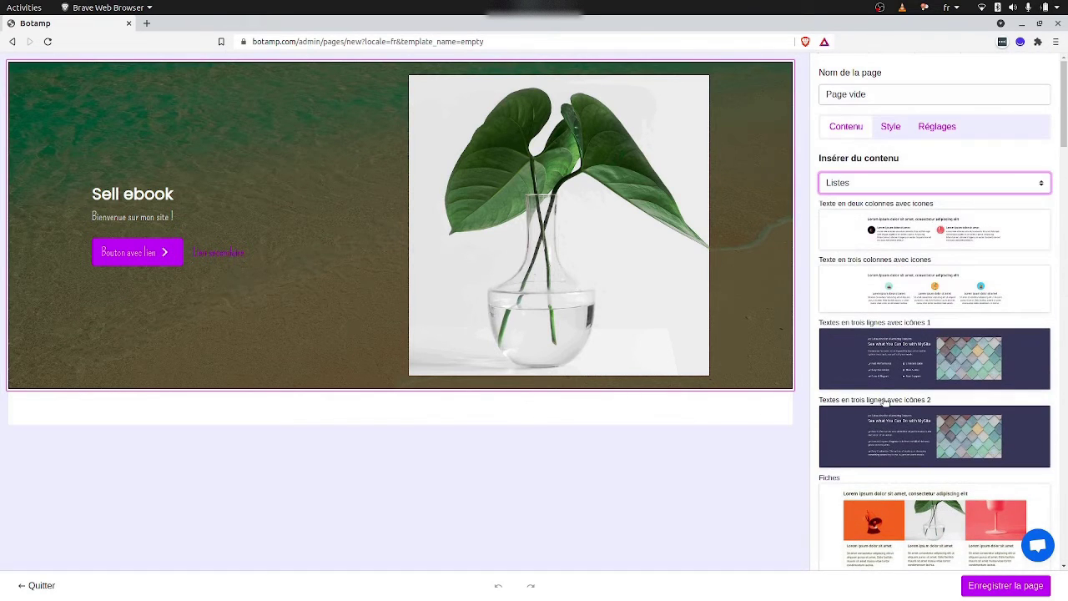
pyautogui.click(914, 292)
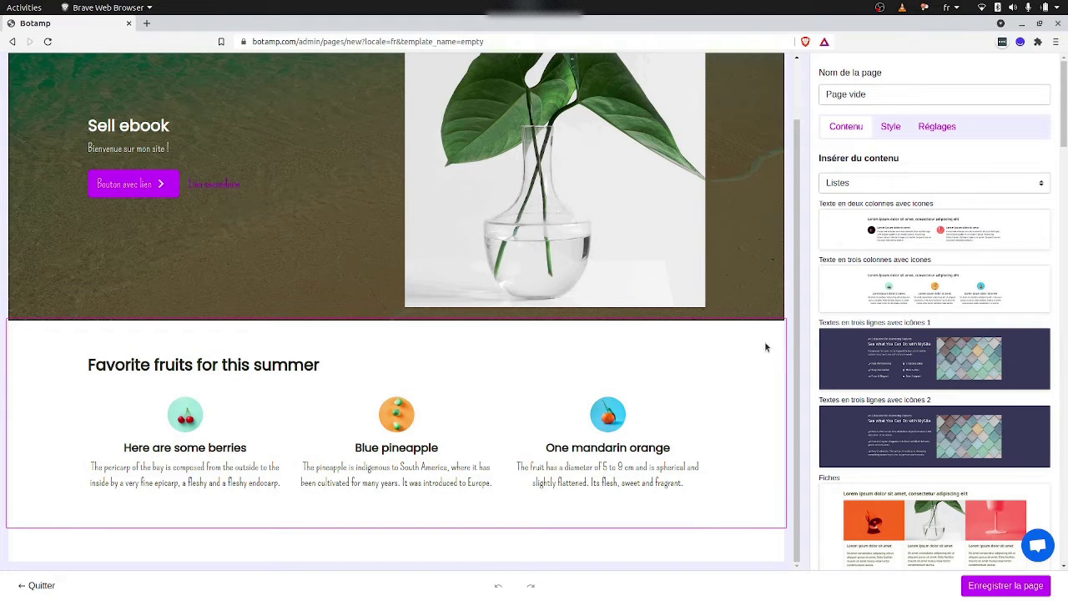
# Filter the sections to Chiffres and add the "Prix" section below the three-column text.
pyautogui.click(856, 185)
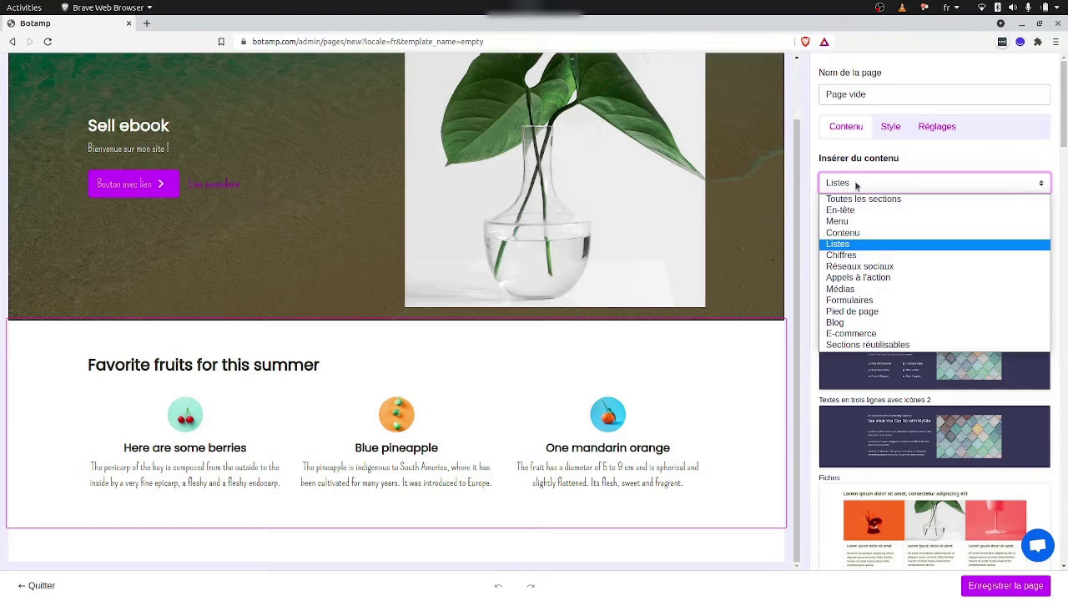
pyautogui.click(850, 256)
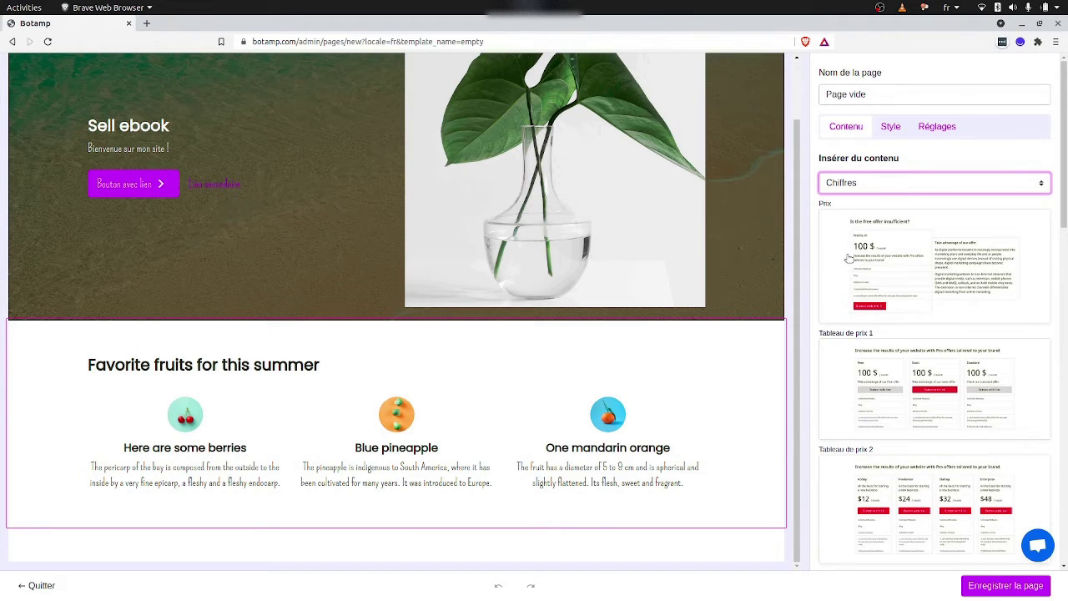
pyautogui.click(892, 263)
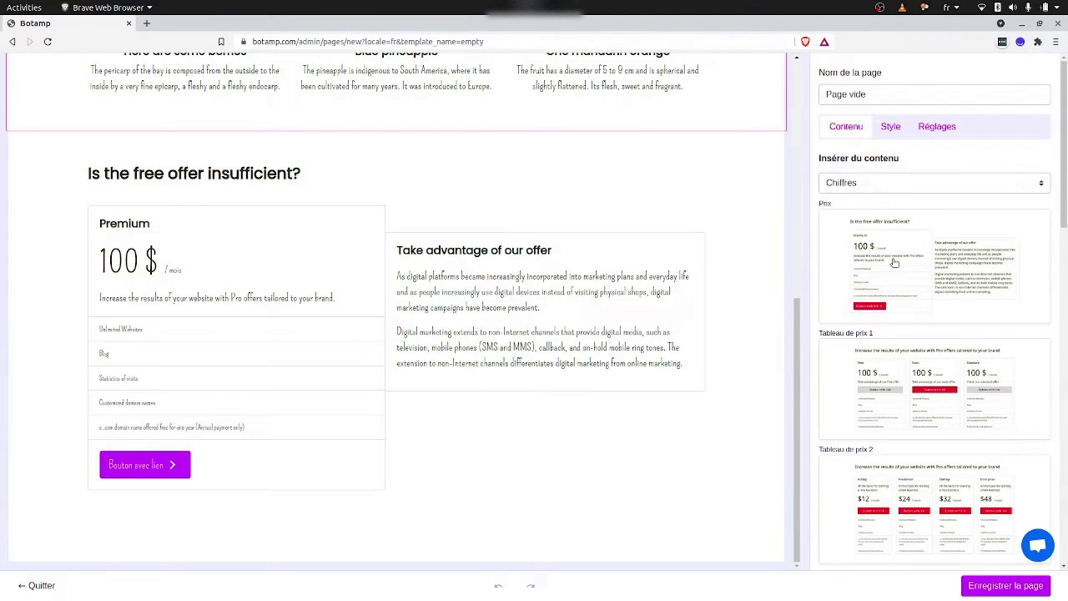
# Filter the sections to Listes and add the "Textes en trois lignes avec icônes 2" section below the price section.
pyautogui.click(891, 182)
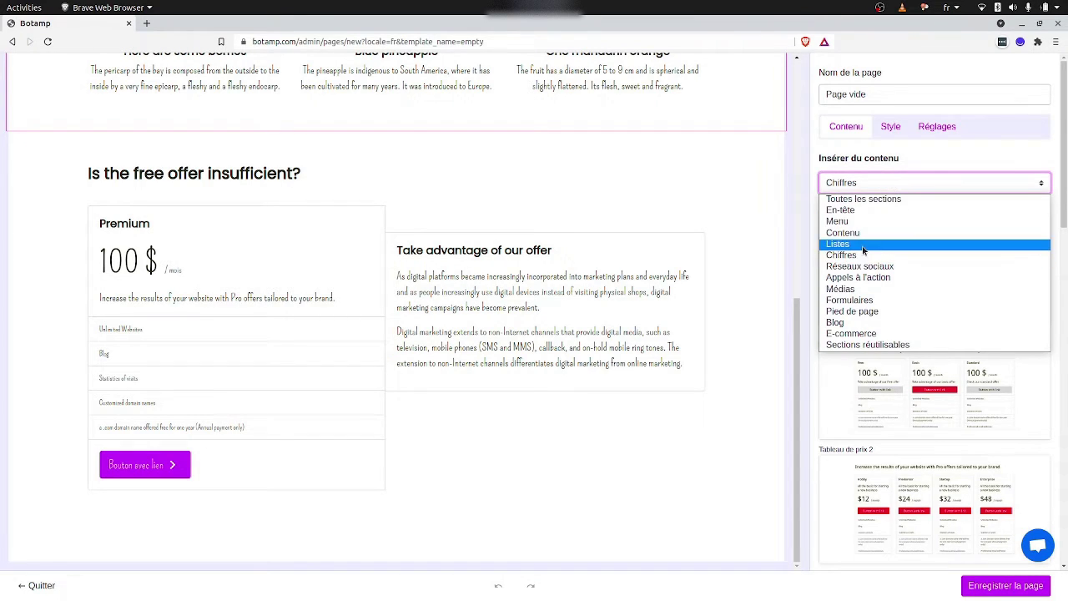
pyautogui.click(863, 246)
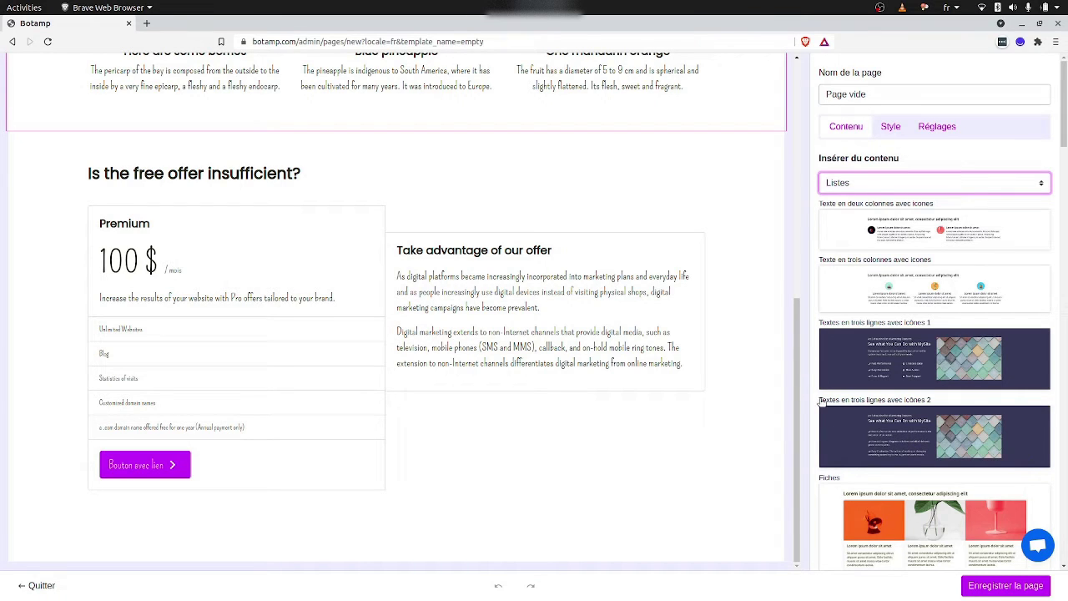
pyautogui.click(905, 452)
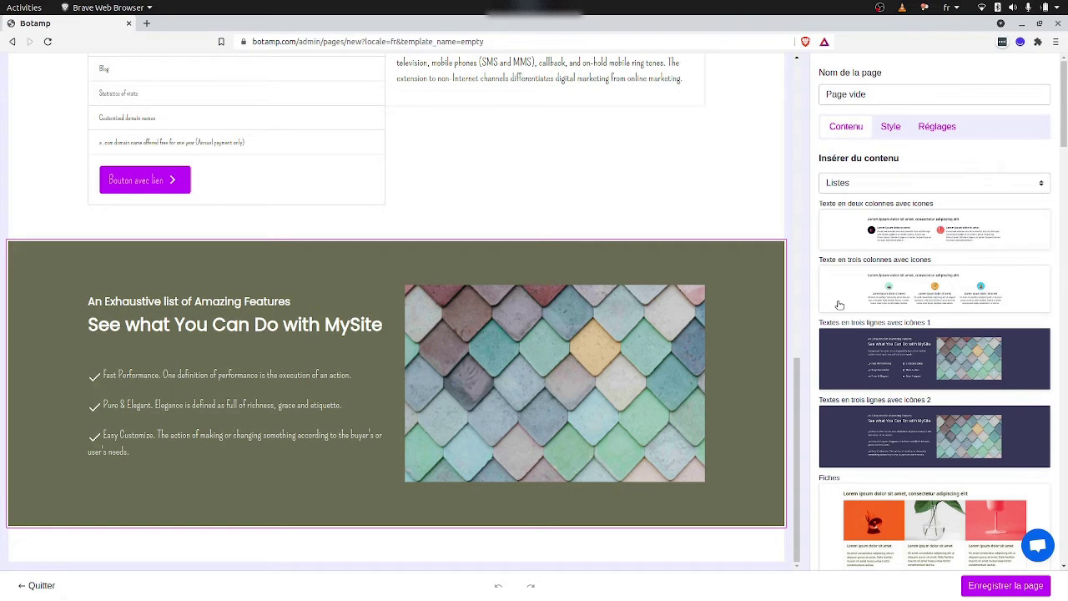
# Add the "Personnes 1" section from the Listes sections below the feature list with the tile image.
pyautogui.scroll(-8, 839, 305)
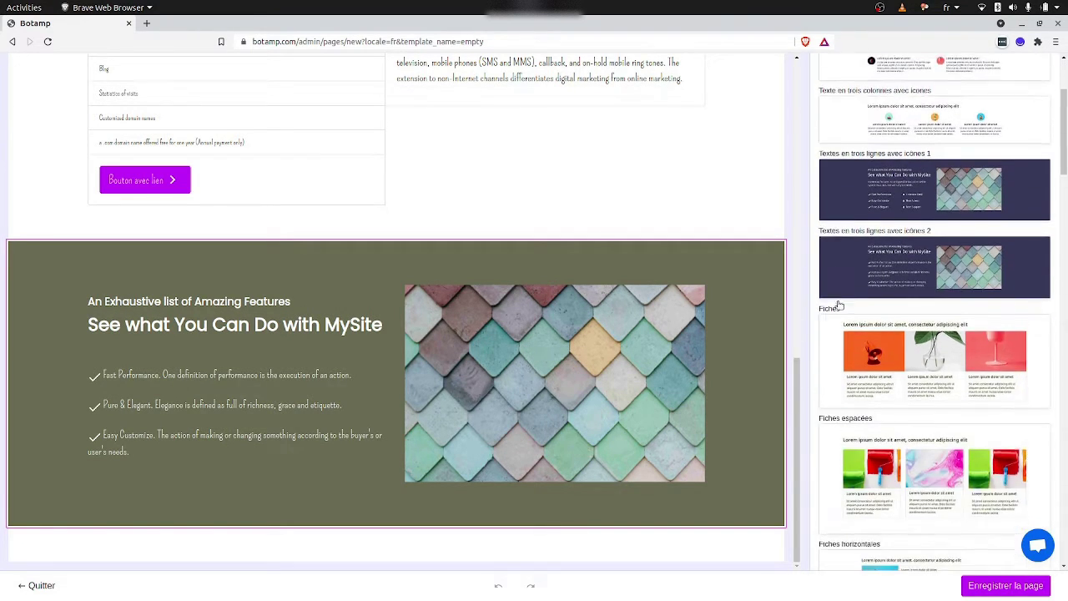
pyautogui.scroll(-1, 840, 305)
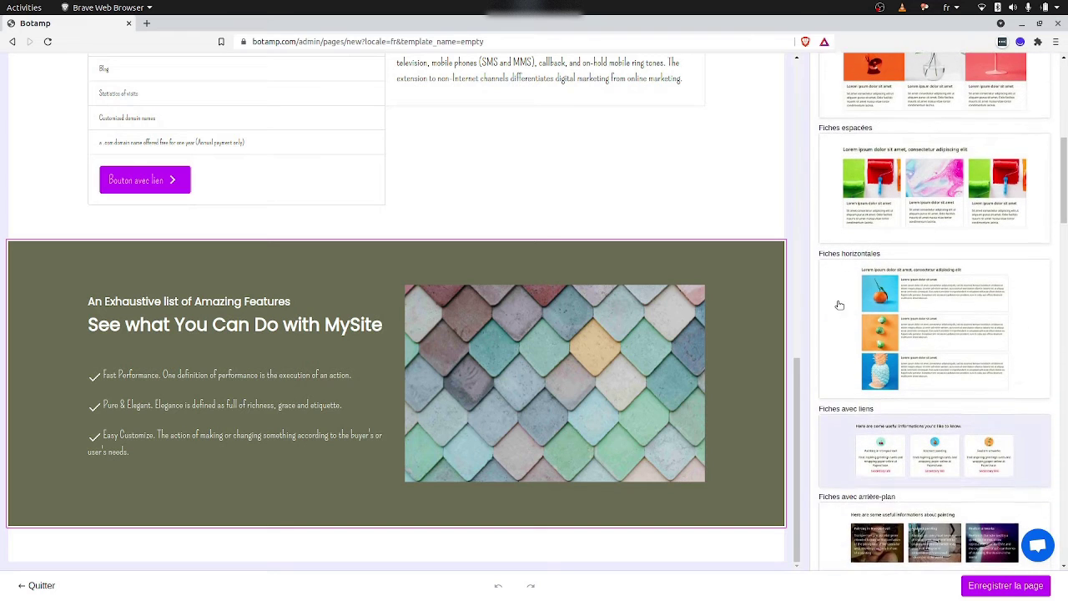
pyautogui.scroll(-1, 840, 305)
pyautogui.scroll(5, 840, 305)
pyautogui.scroll(-8, 839, 305)
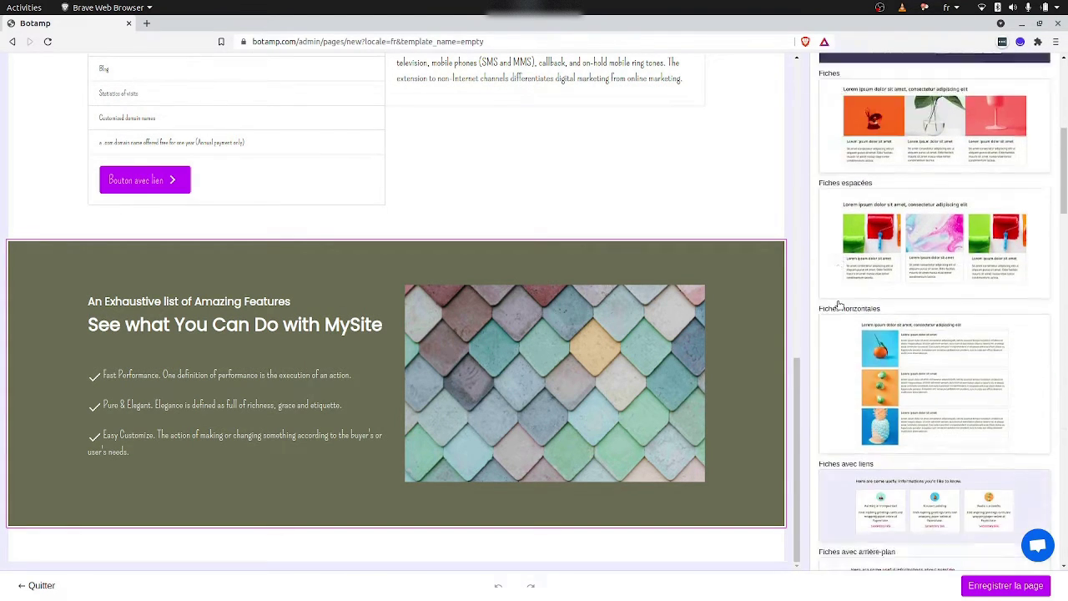
pyautogui.scroll(-12, 839, 304)
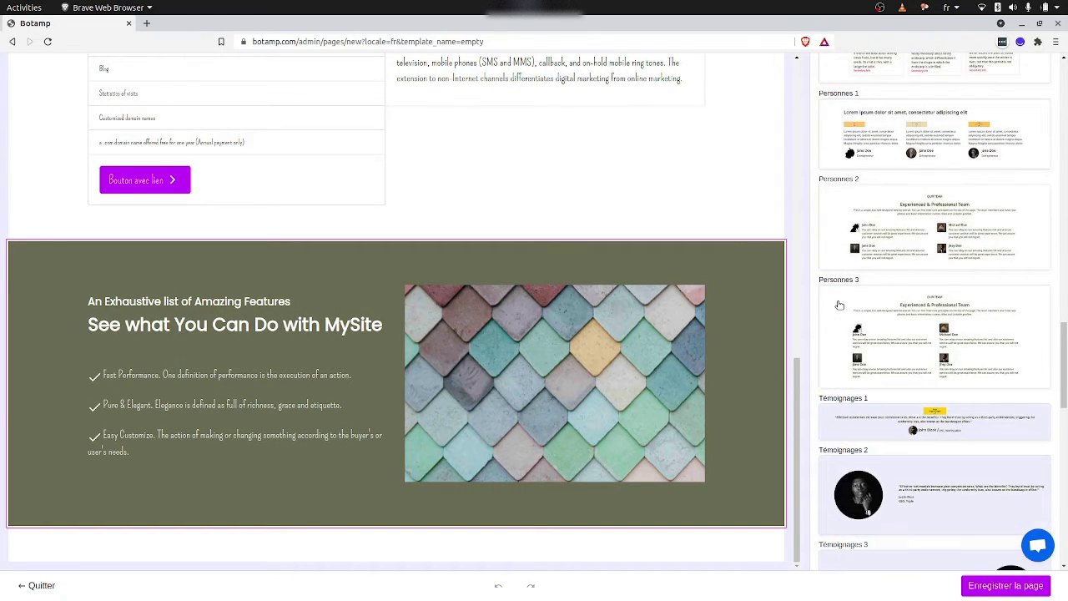
pyautogui.scroll(4, 840, 304)
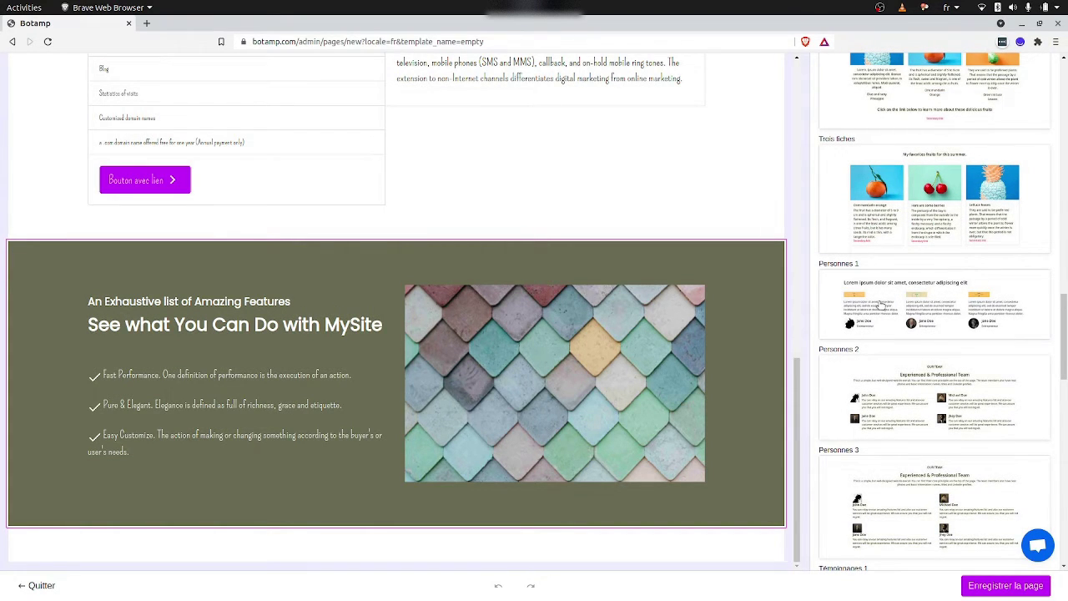
pyautogui.click(880, 307)
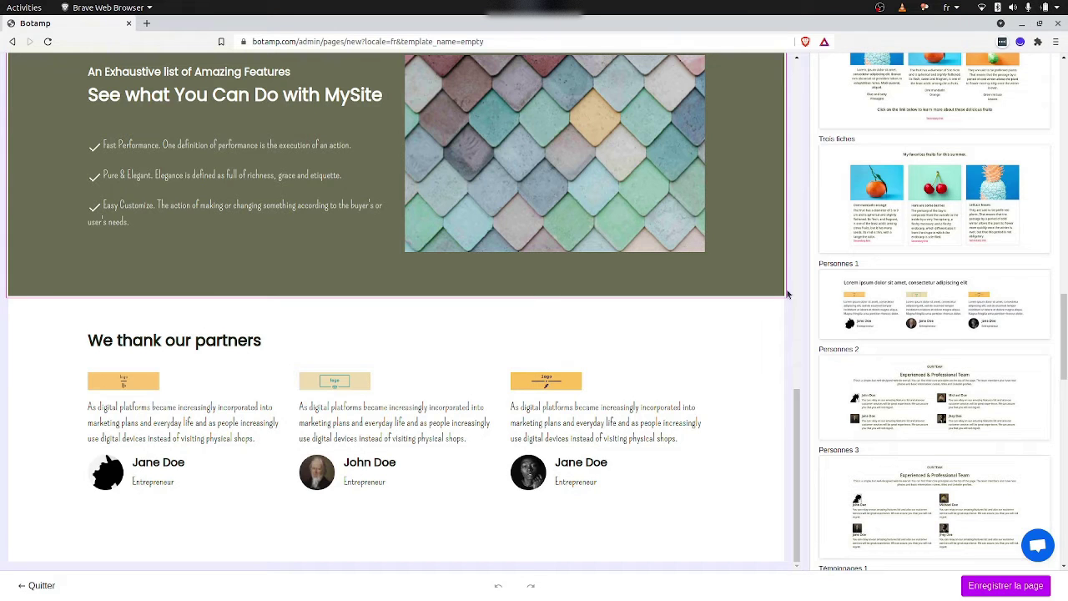
# Filter the sections to Appels à l'action and add the "Appel à l'action" section below the partners section.
pyautogui.scroll(2, 618, 248)
pyautogui.scroll(6, 618, 252)
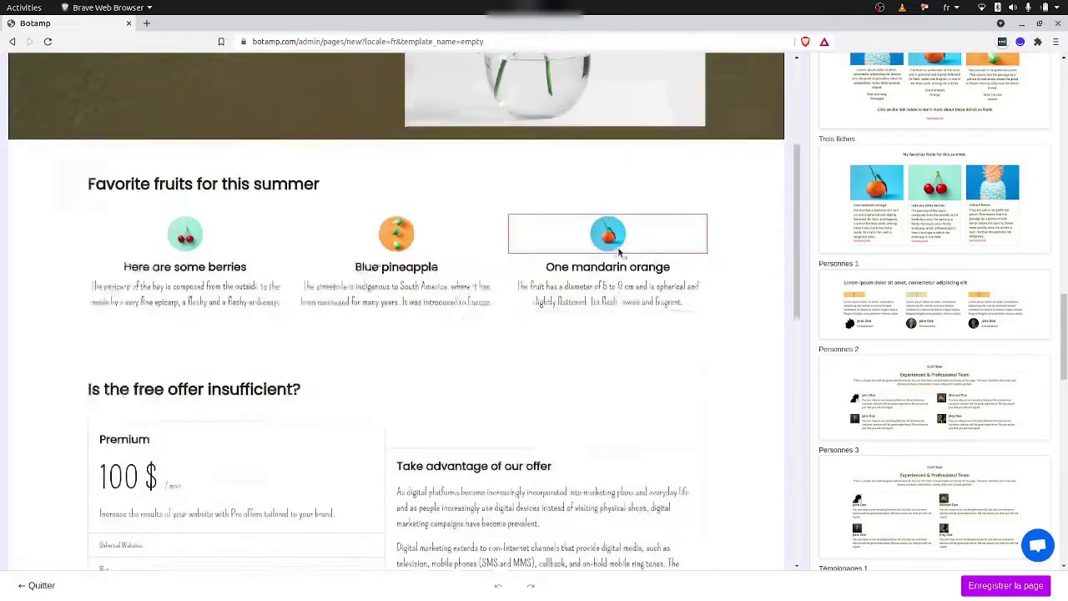
pyautogui.scroll(-7, 618, 252)
pyautogui.scroll(-5, 618, 252)
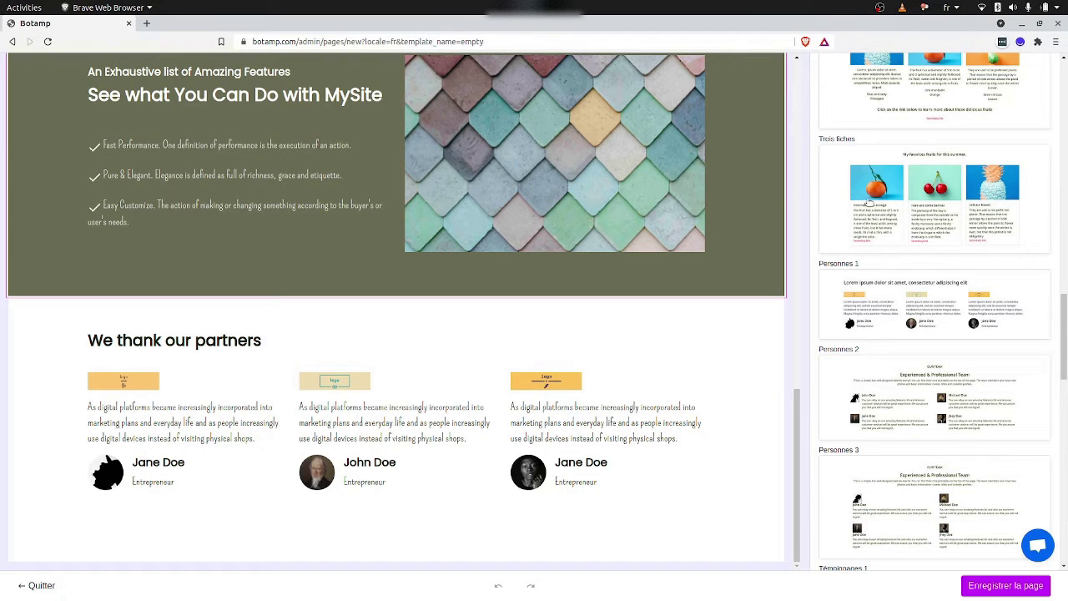
pyautogui.scroll(15, 927, 218)
pyautogui.scroll(5, 926, 216)
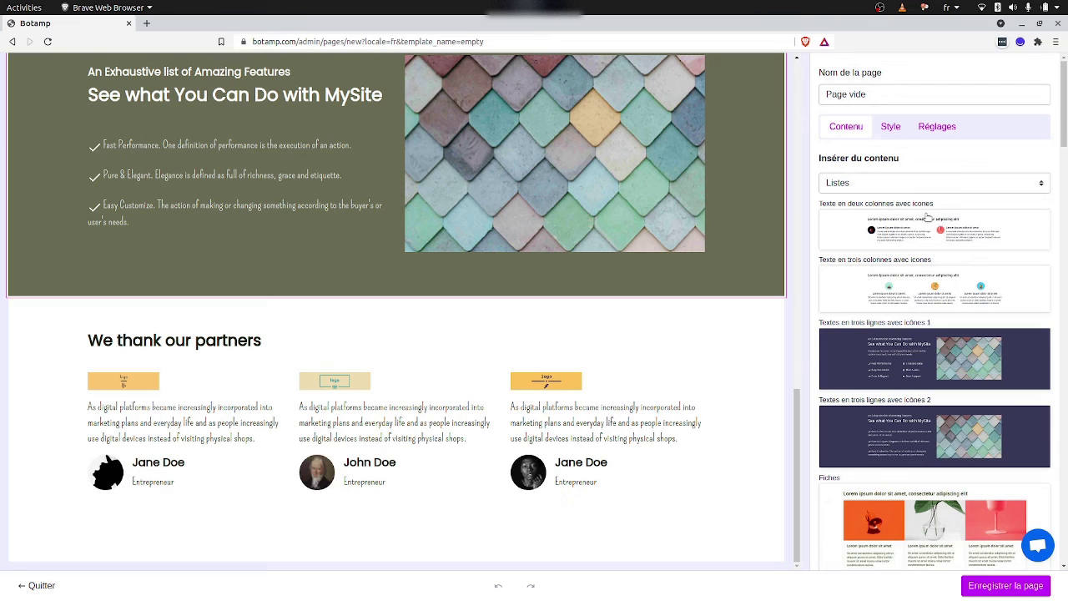
pyautogui.click(855, 186)
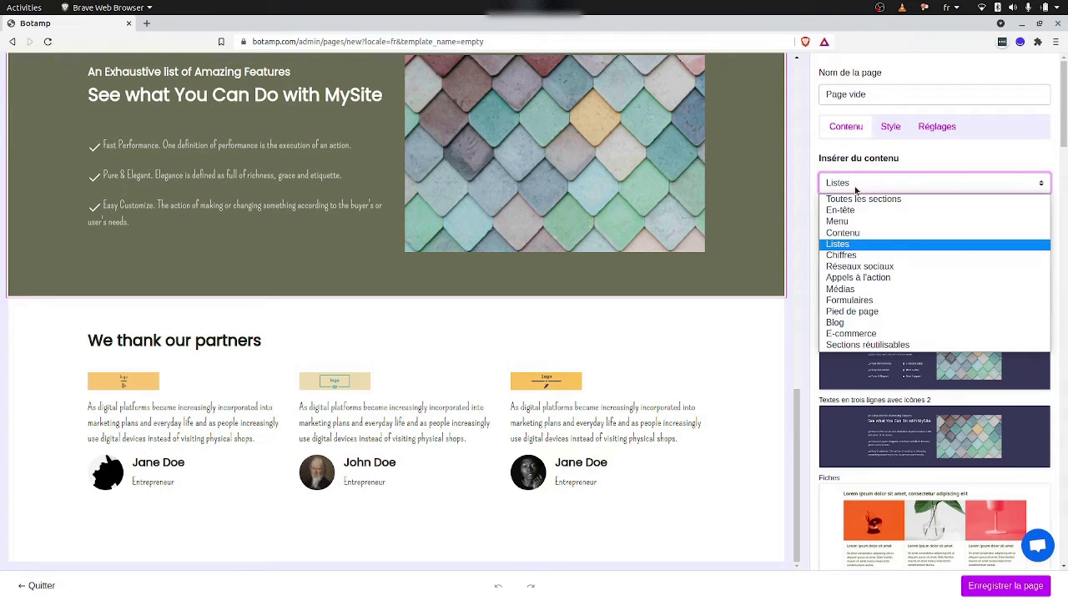
pyautogui.click(874, 278)
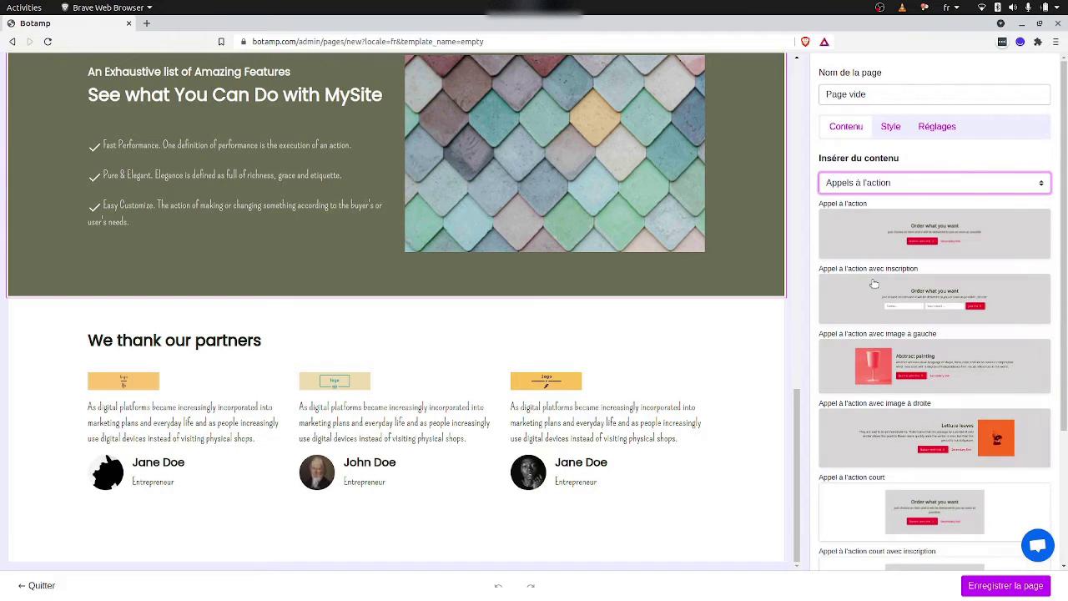
pyautogui.click(860, 240)
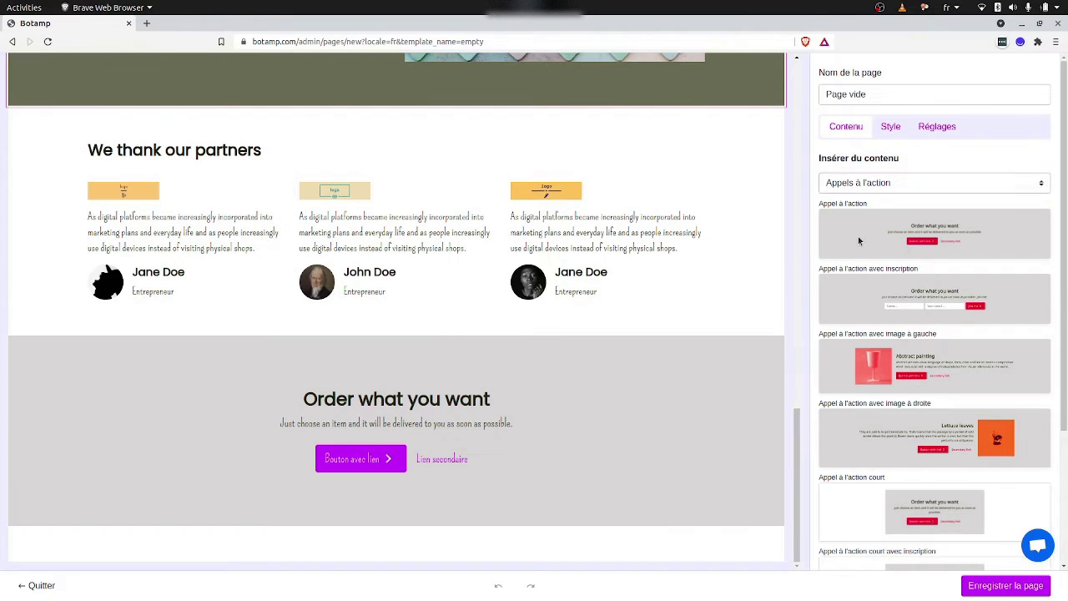
# Filter the sections to Médias and add the "Image" section below the call to action.
pyautogui.scroll(7, 737, 295)
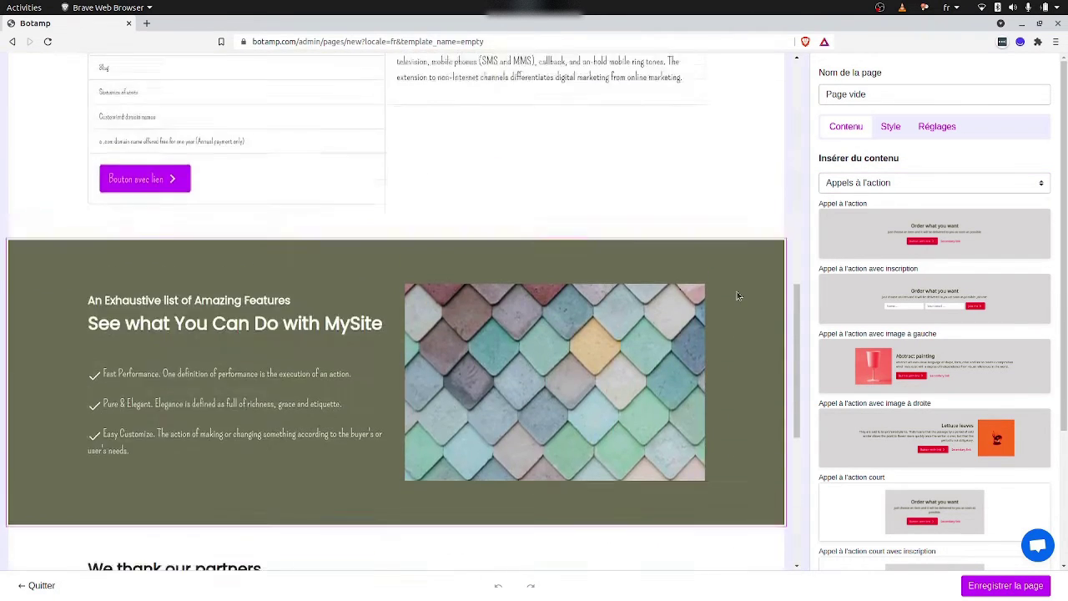
pyautogui.scroll(-5, 737, 295)
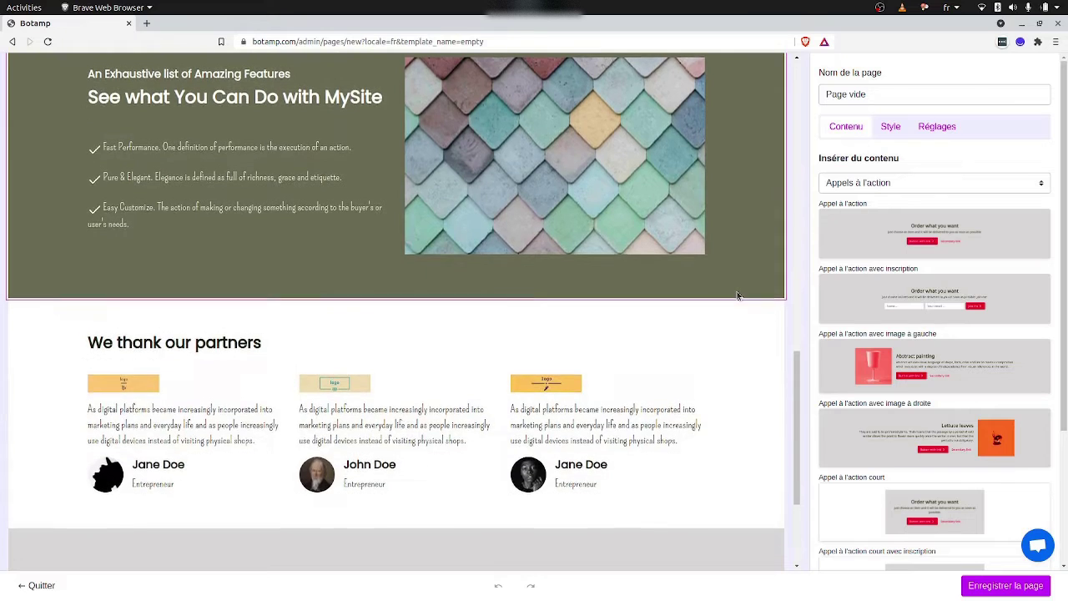
pyautogui.scroll(-3, 737, 295)
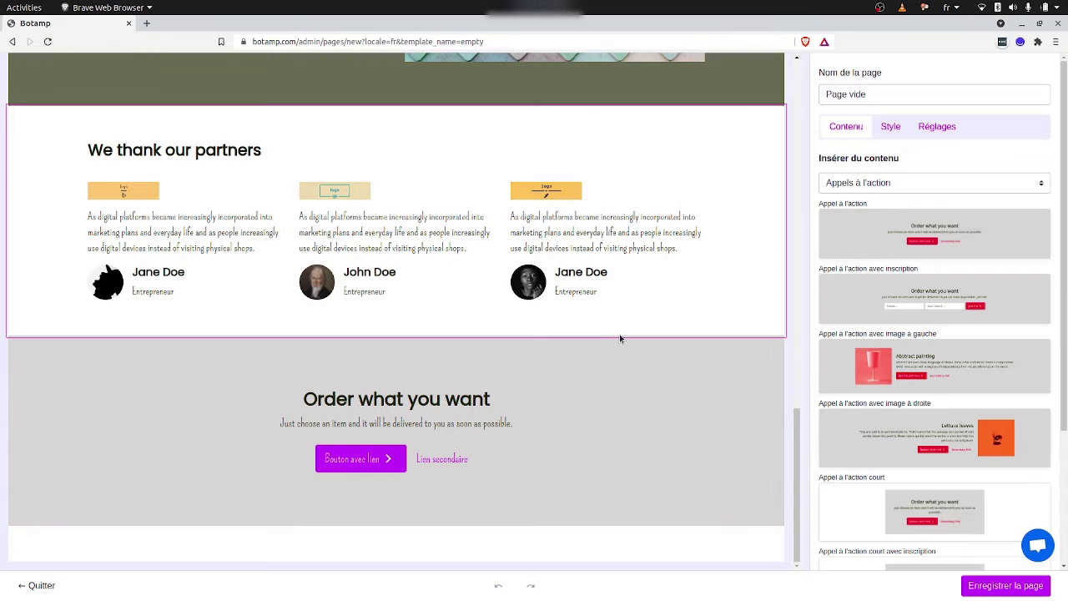
pyautogui.click(866, 183)
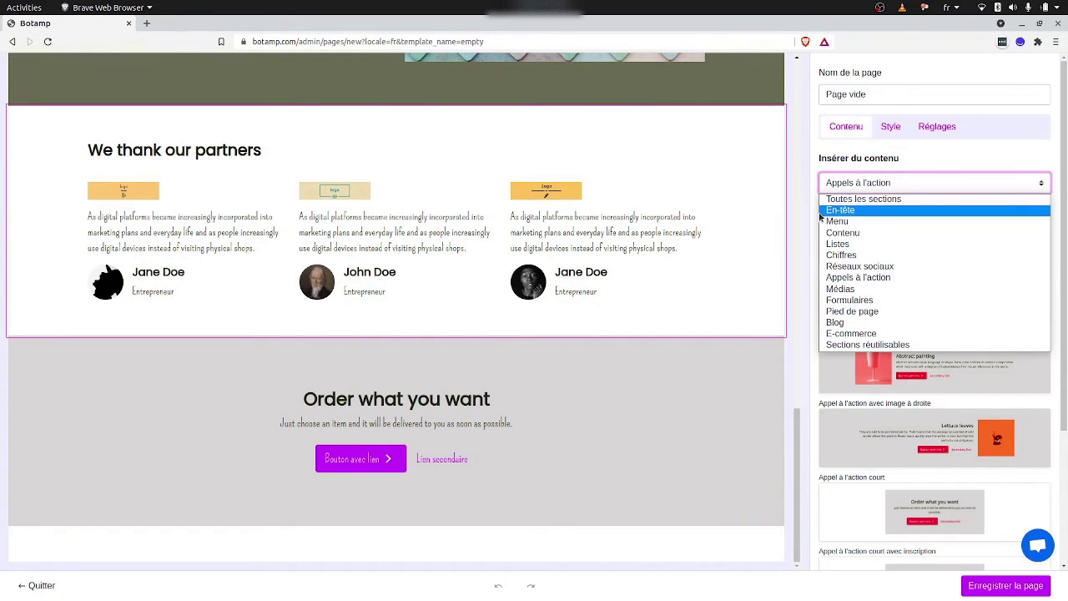
pyautogui.click(851, 290)
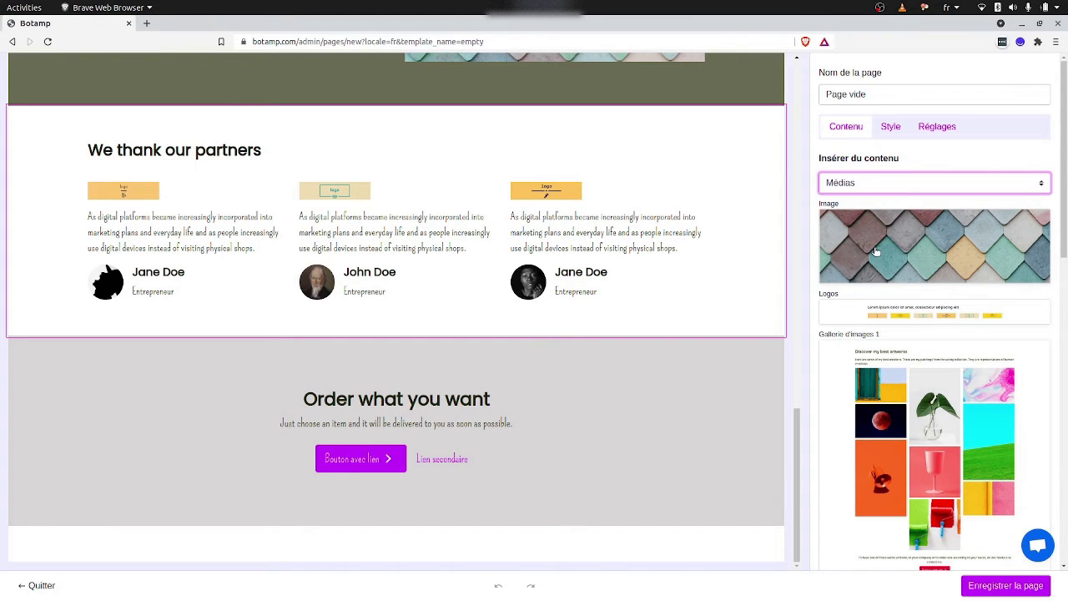
pyautogui.click(876, 250)
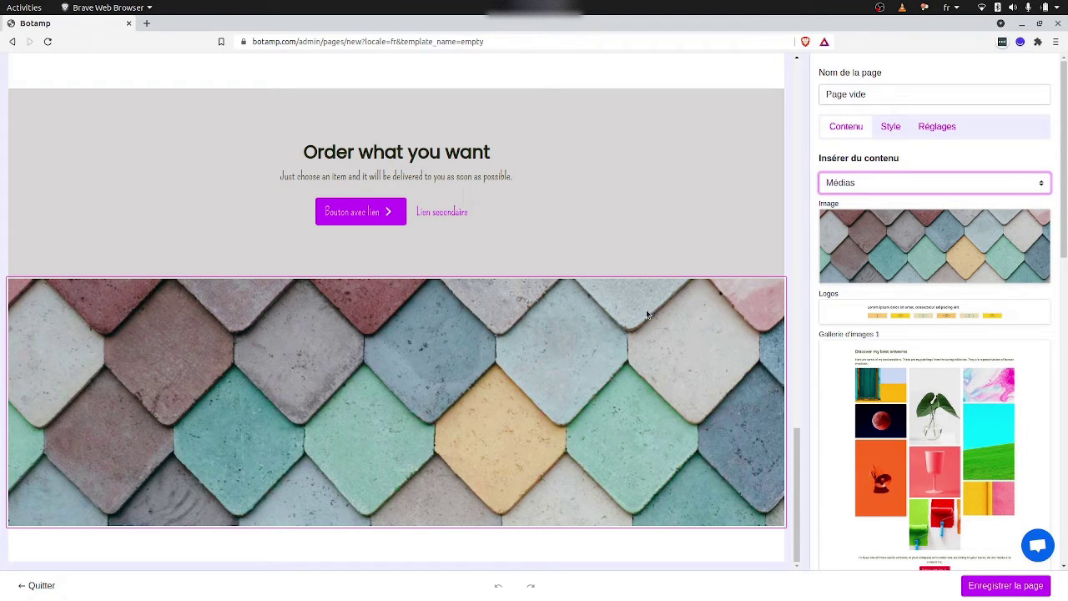
# Filter the sections to Contenu and add the "Section de textes 4" FAQ section below the image.
pyautogui.click(855, 190)
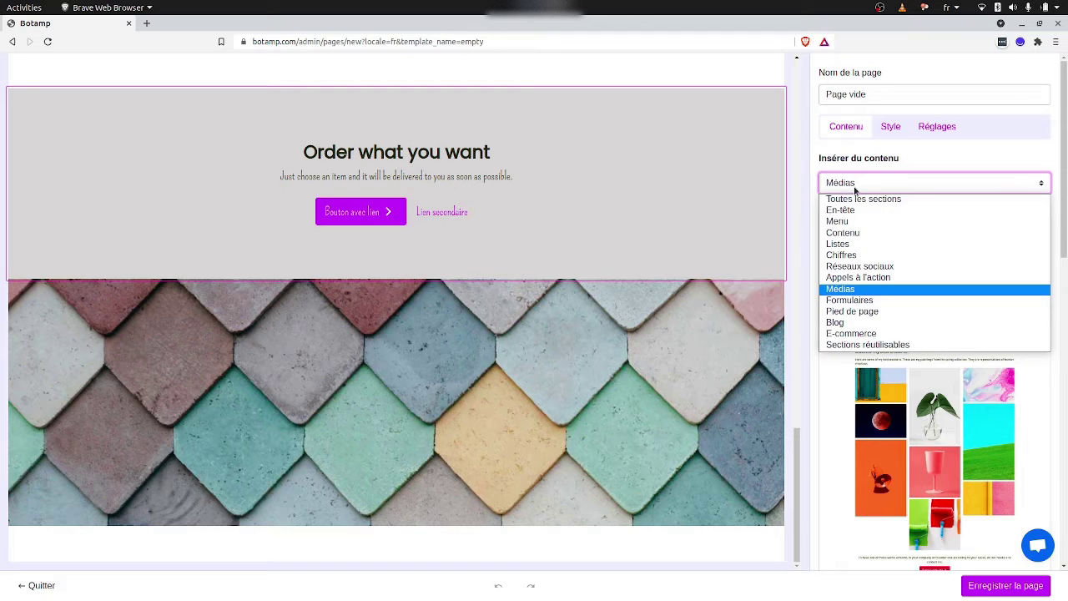
pyautogui.click(837, 236)
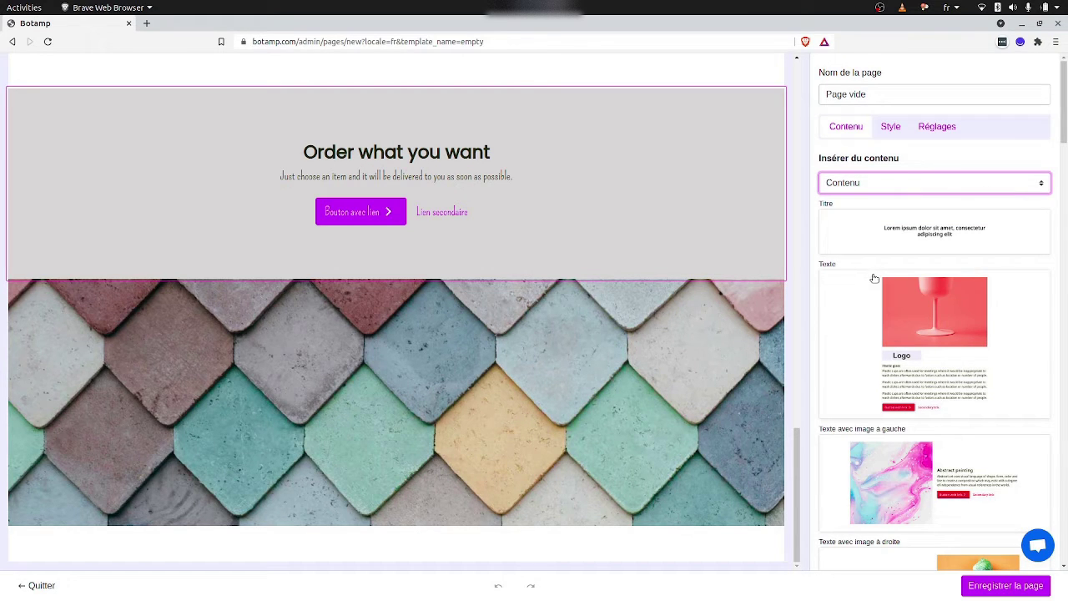
pyautogui.scroll(-10, 889, 371)
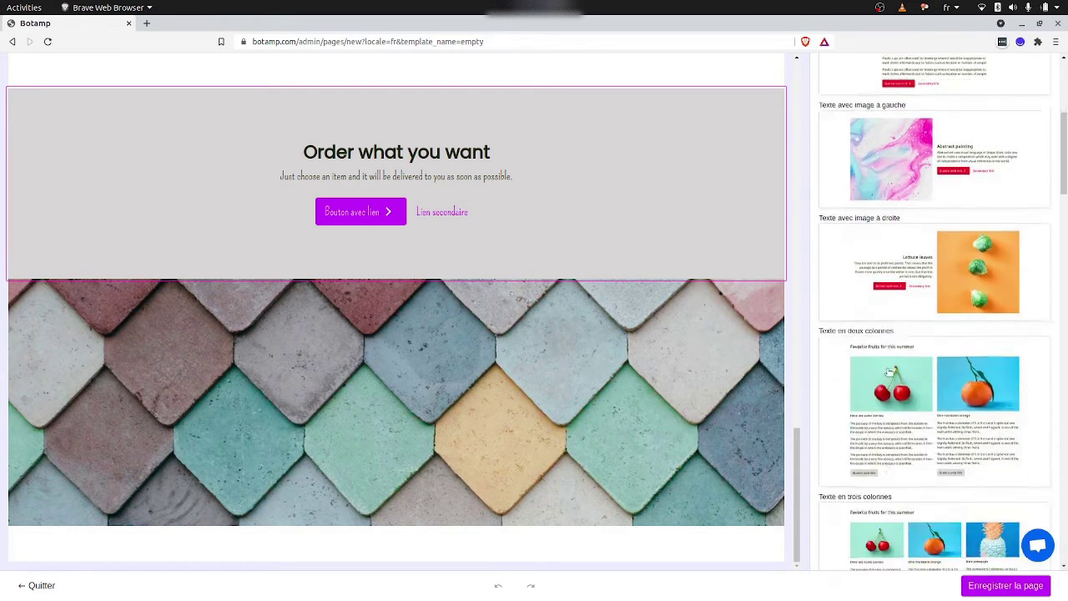
pyautogui.scroll(-15, 888, 371)
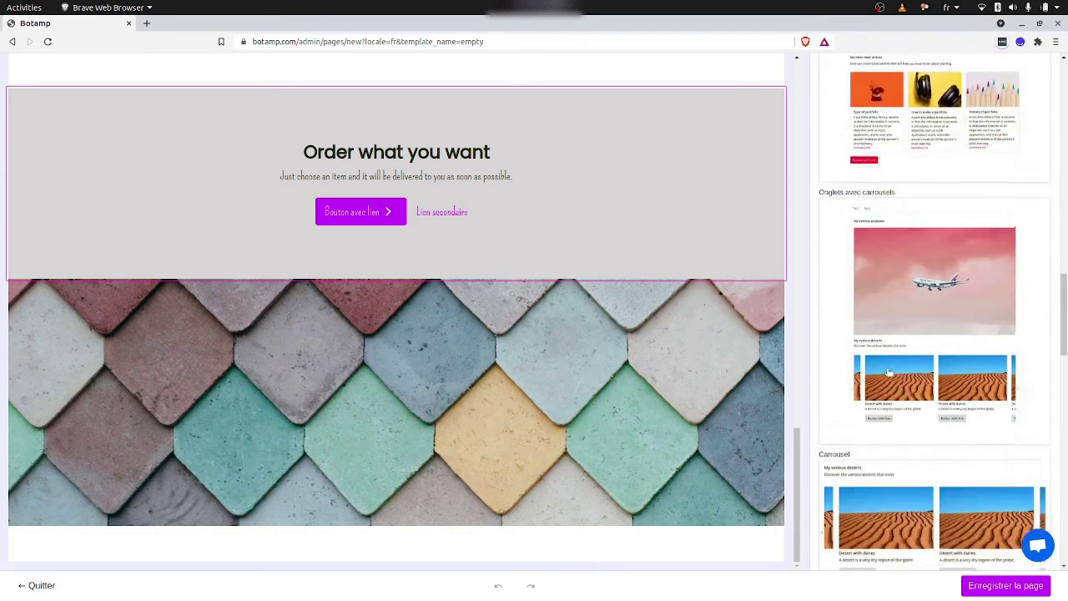
pyautogui.scroll(-15, 889, 373)
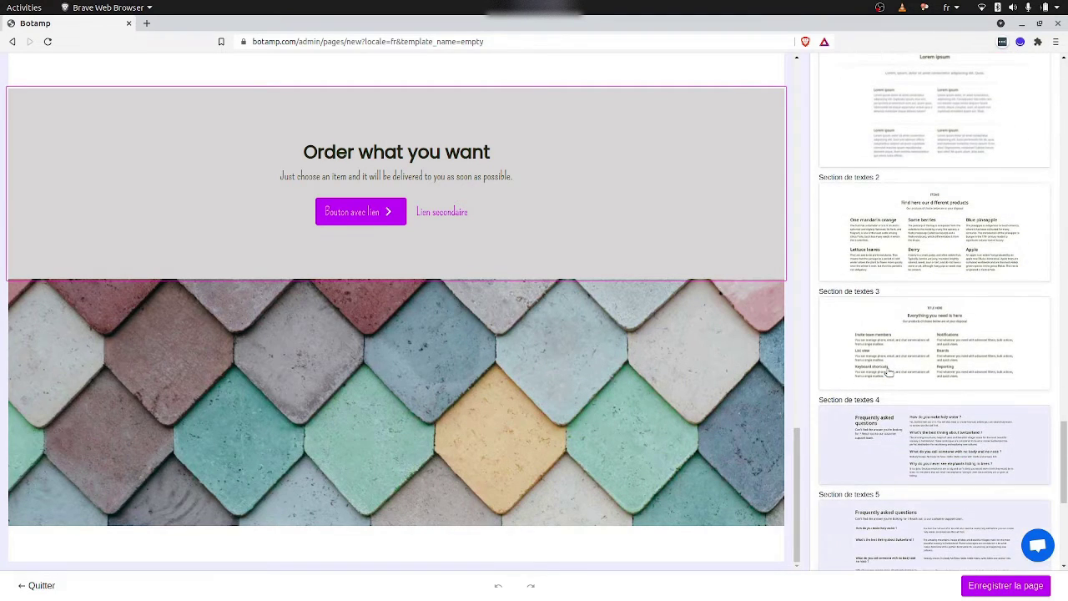
pyautogui.scroll(5, 889, 371)
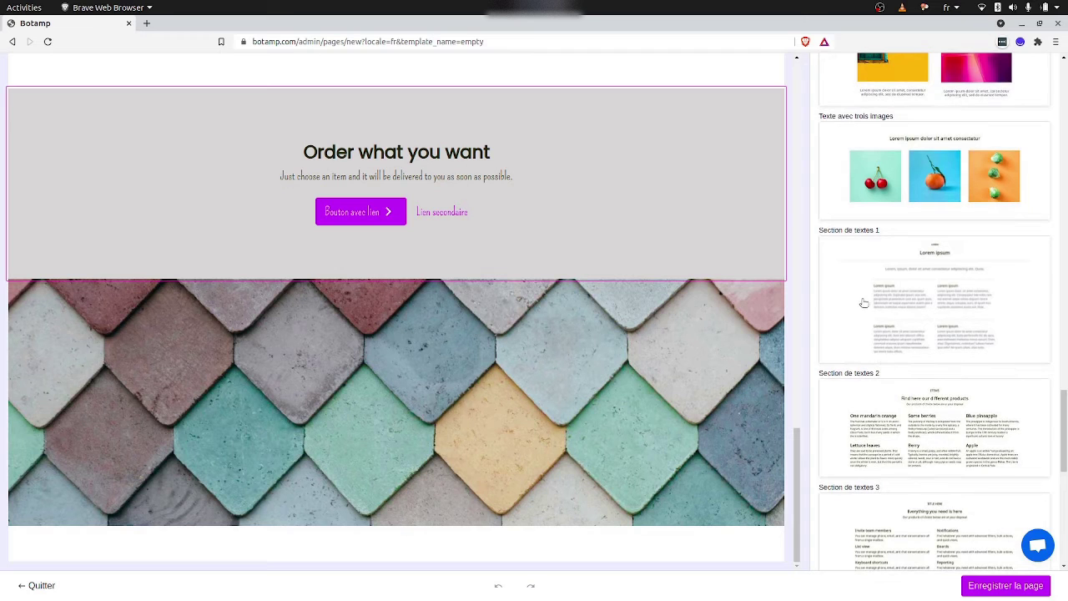
pyautogui.scroll(-5, 869, 313)
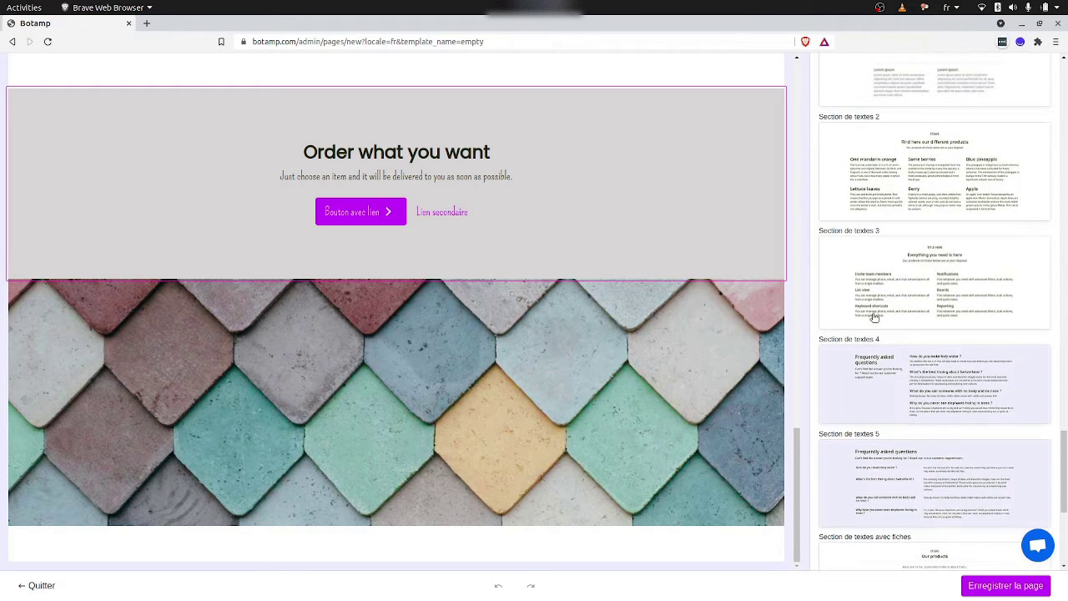
pyautogui.scroll(-6, 897, 326)
pyautogui.scroll(4, 896, 324)
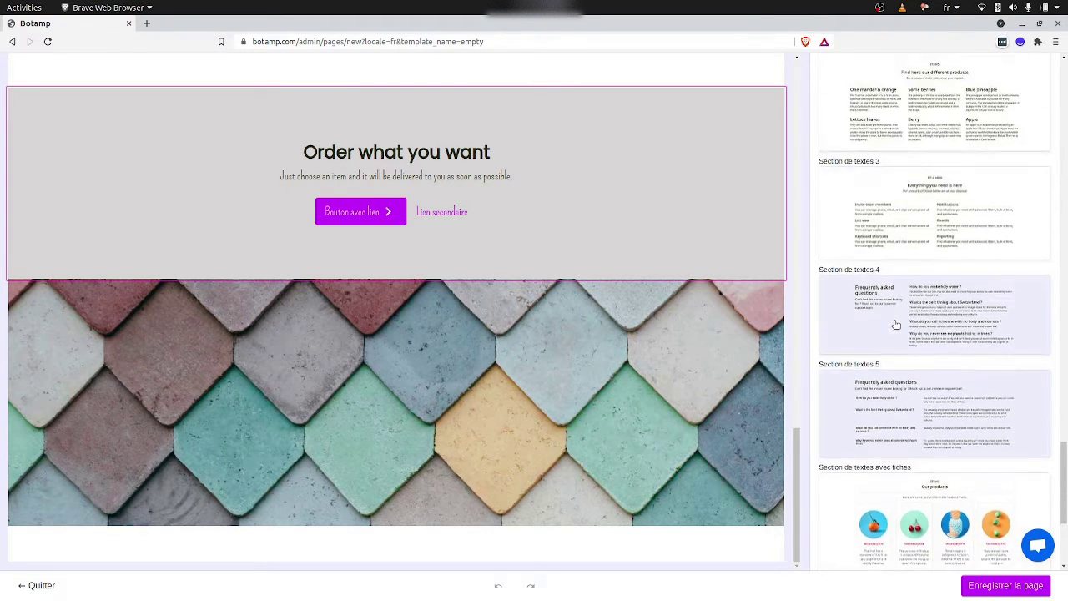
pyautogui.scroll(1, 896, 324)
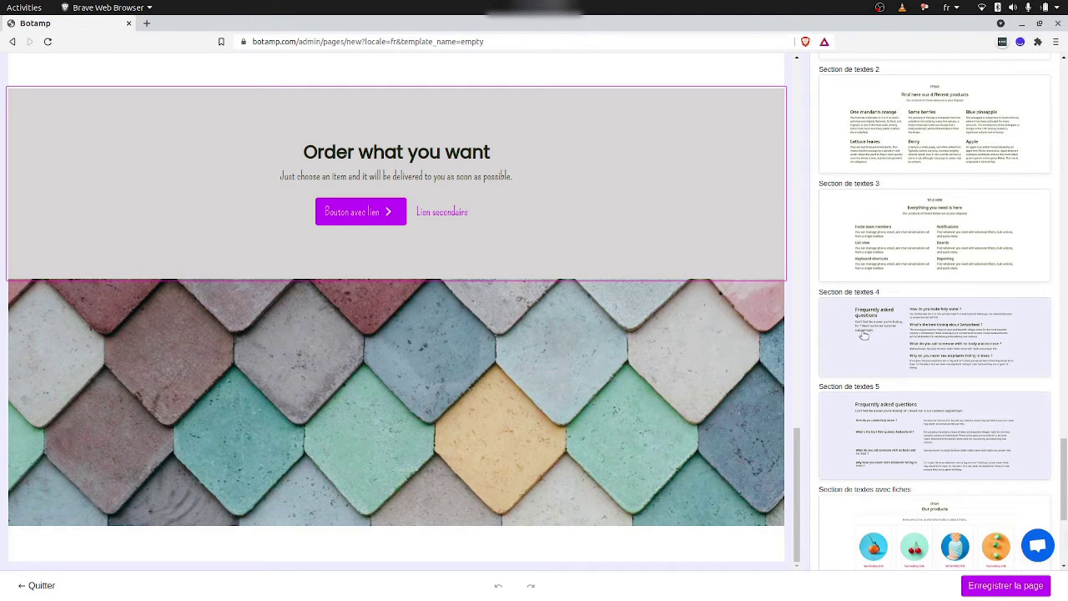
pyautogui.click(908, 331)
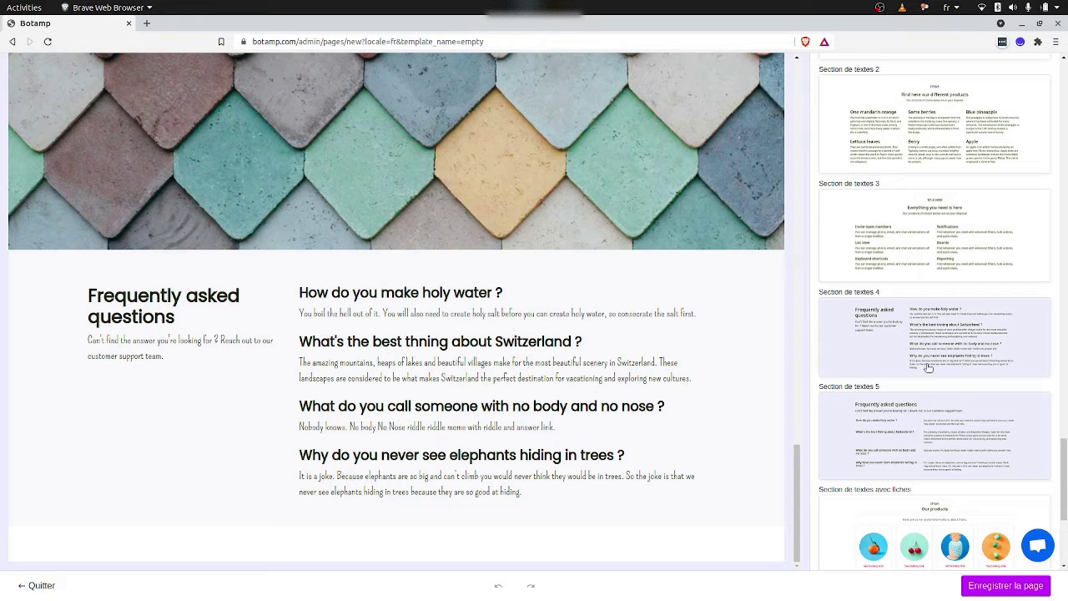
# Filter the sections to Pied de page and add the "Pied de page simple" footer below the FAQ section.
pyautogui.scroll(5, 918, 396)
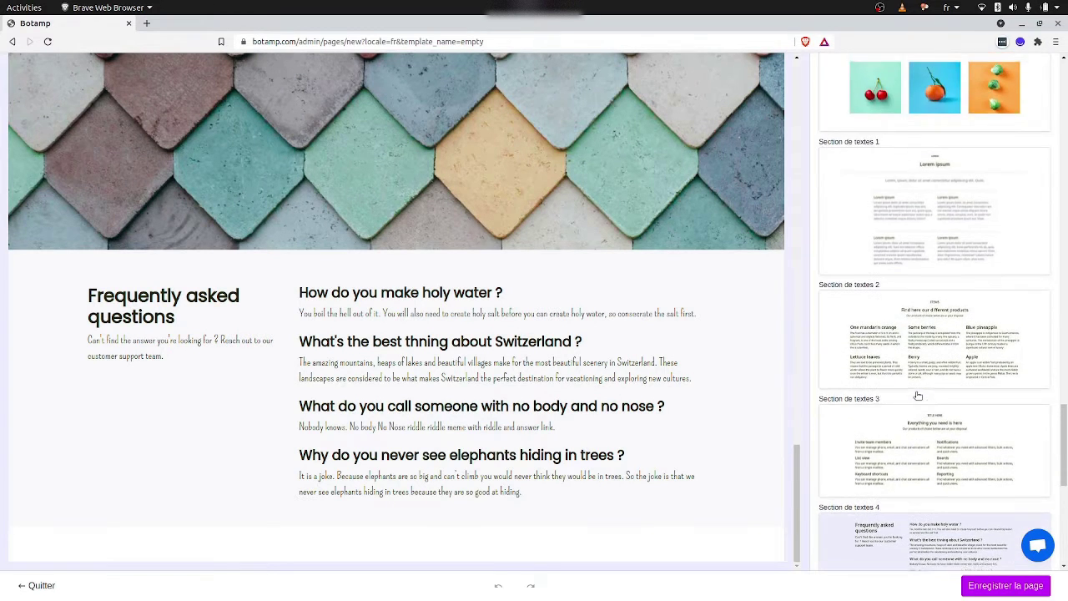
pyautogui.scroll(15, 918, 396)
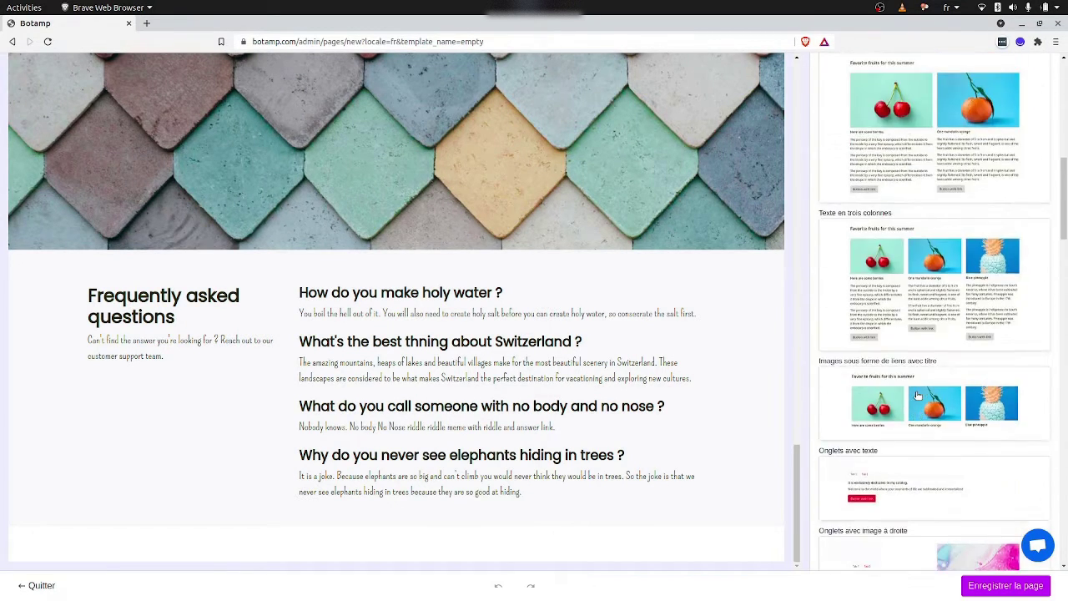
pyautogui.scroll(10, 918, 396)
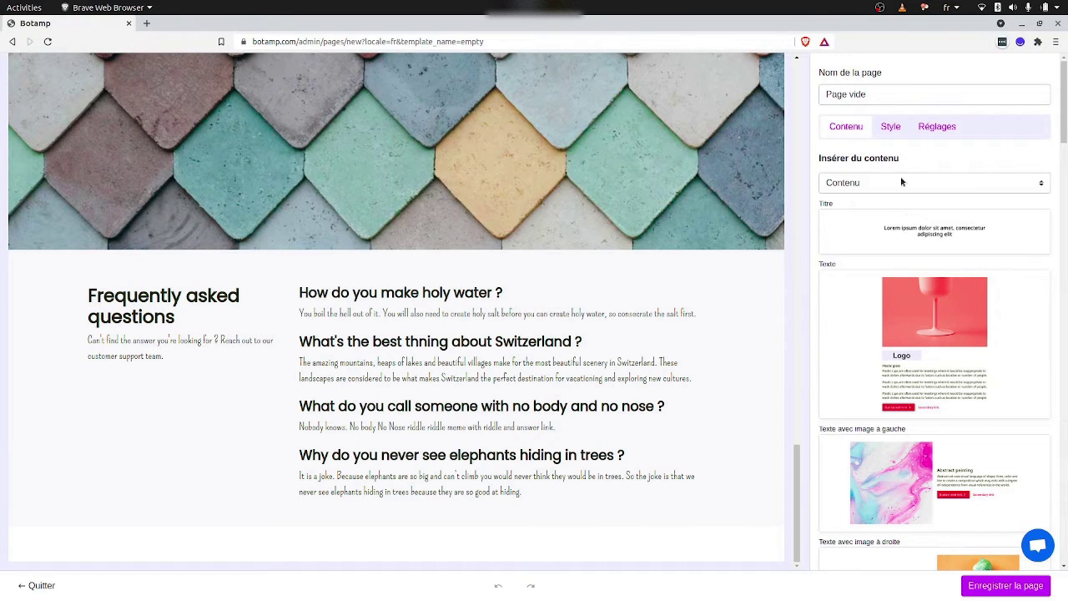
pyautogui.click(901, 182)
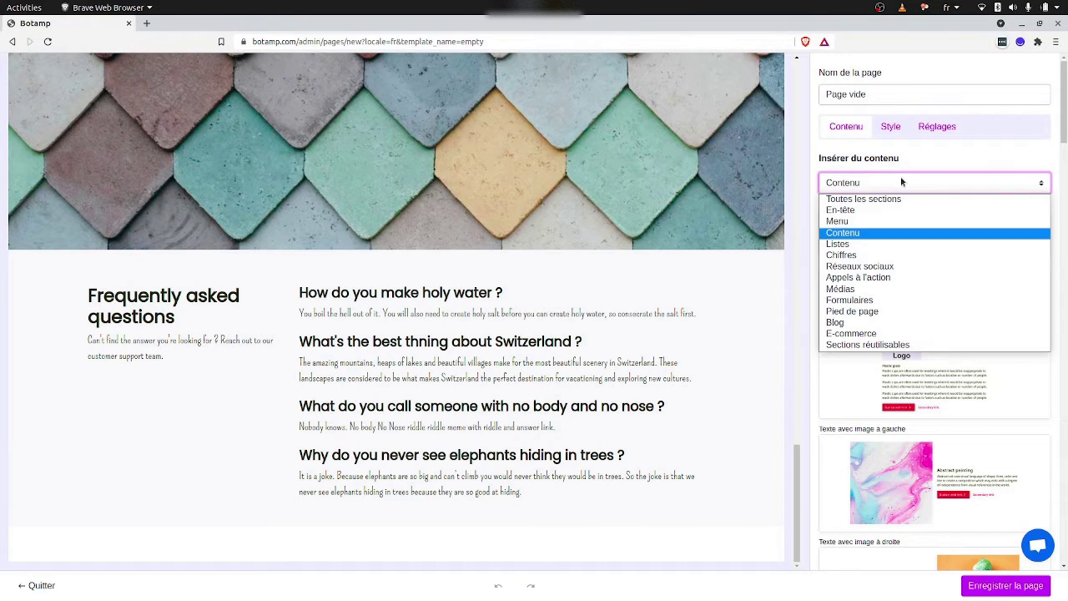
pyautogui.click(853, 311)
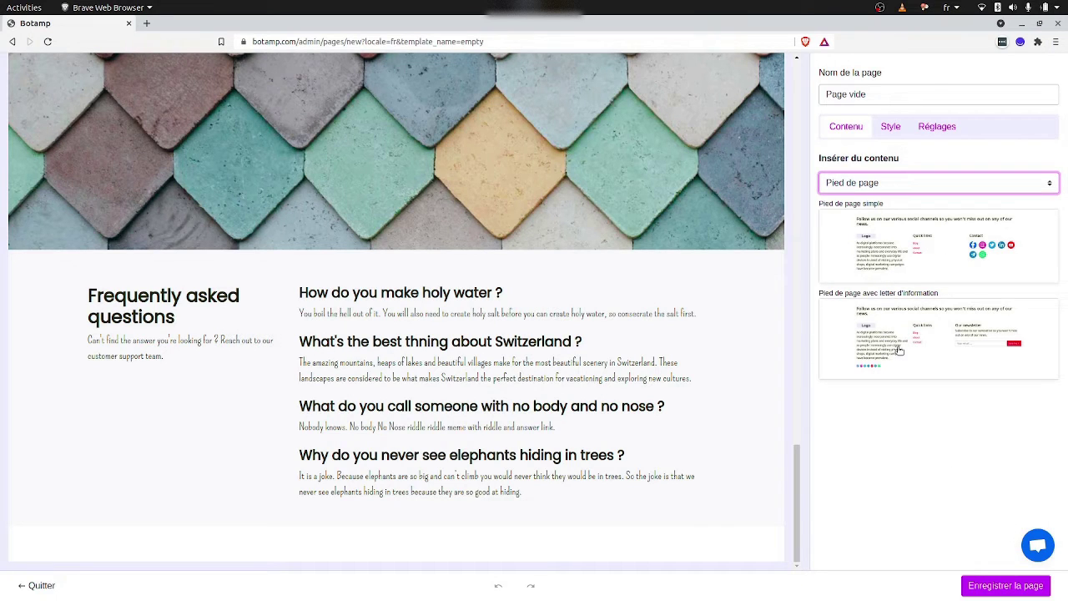
pyautogui.click(900, 252)
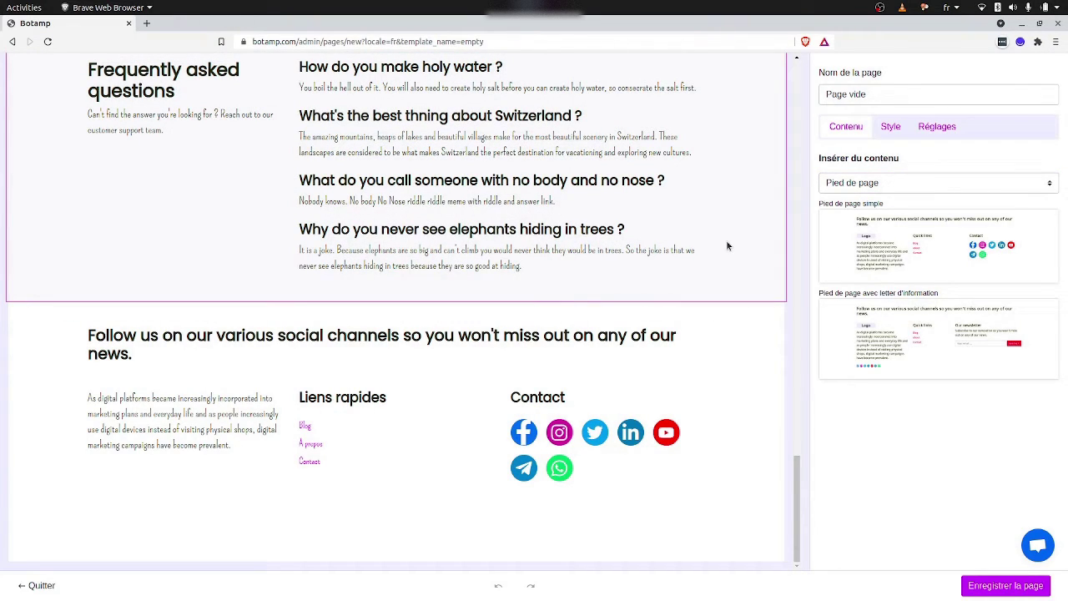
pyautogui.scroll(20, 727, 246)
pyautogui.scroll(10, 726, 247)
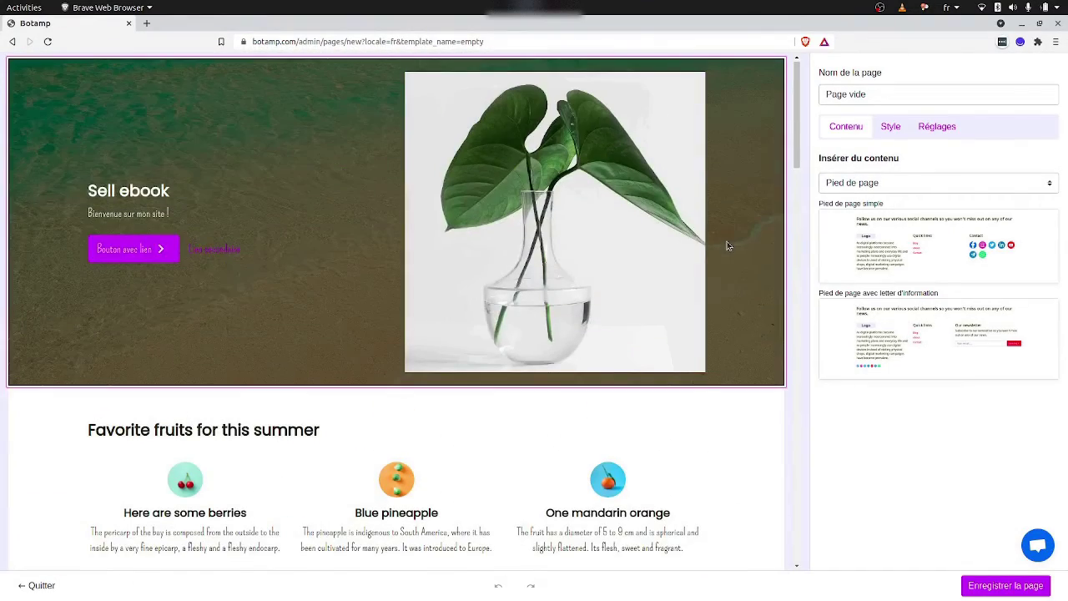
# Look over the assembled page's sections from the header down to the footer and back up to the pricing section.
pyautogui.scroll(-10, 726, 246)
pyautogui.scroll(-6, 727, 246)
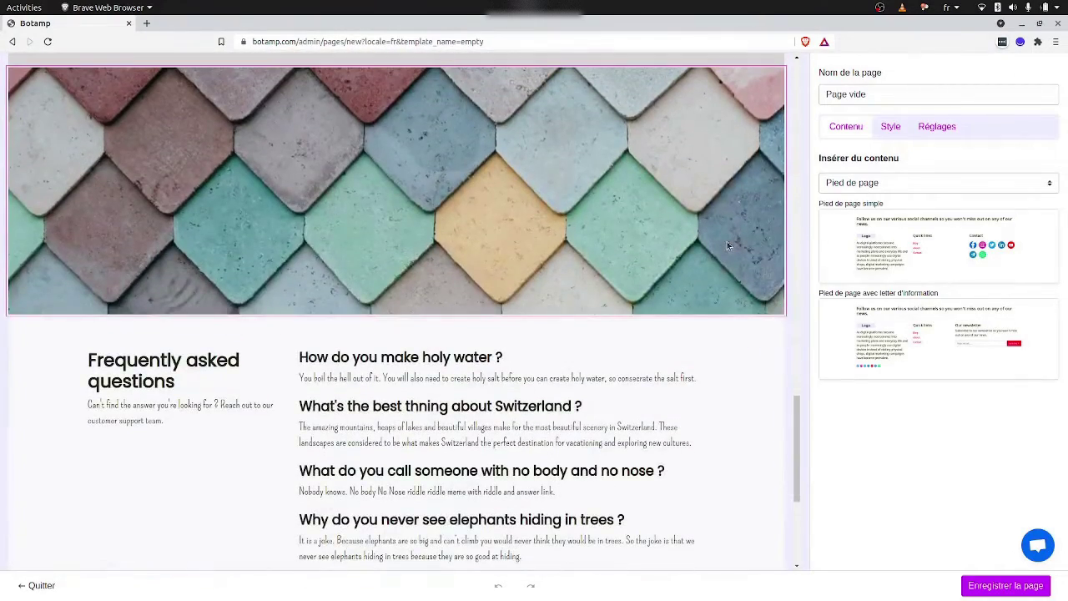
pyautogui.scroll(-4, 727, 244)
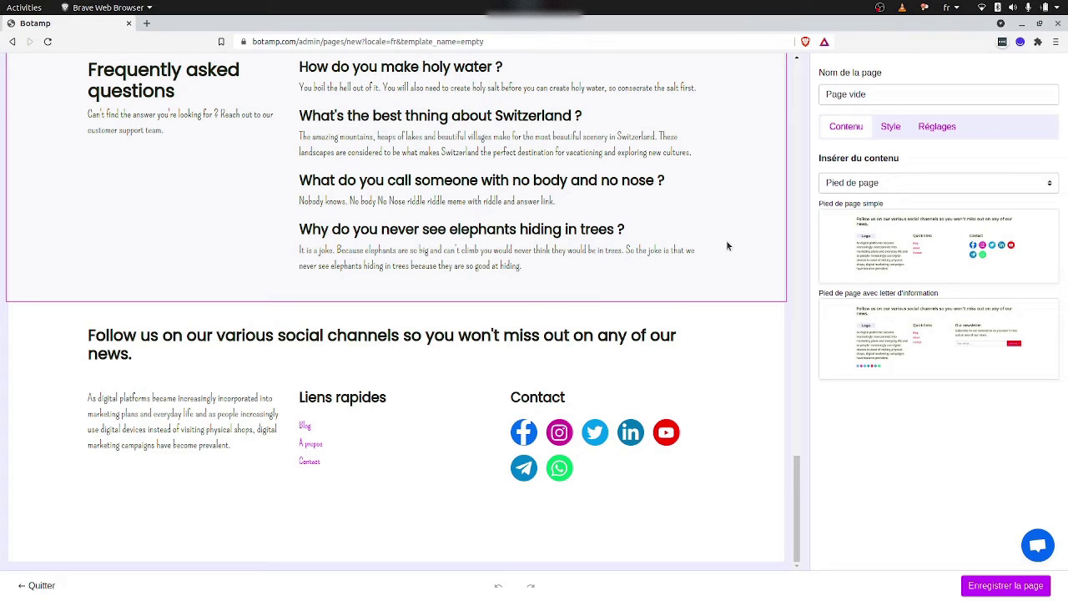
pyautogui.scroll(10, 727, 245)
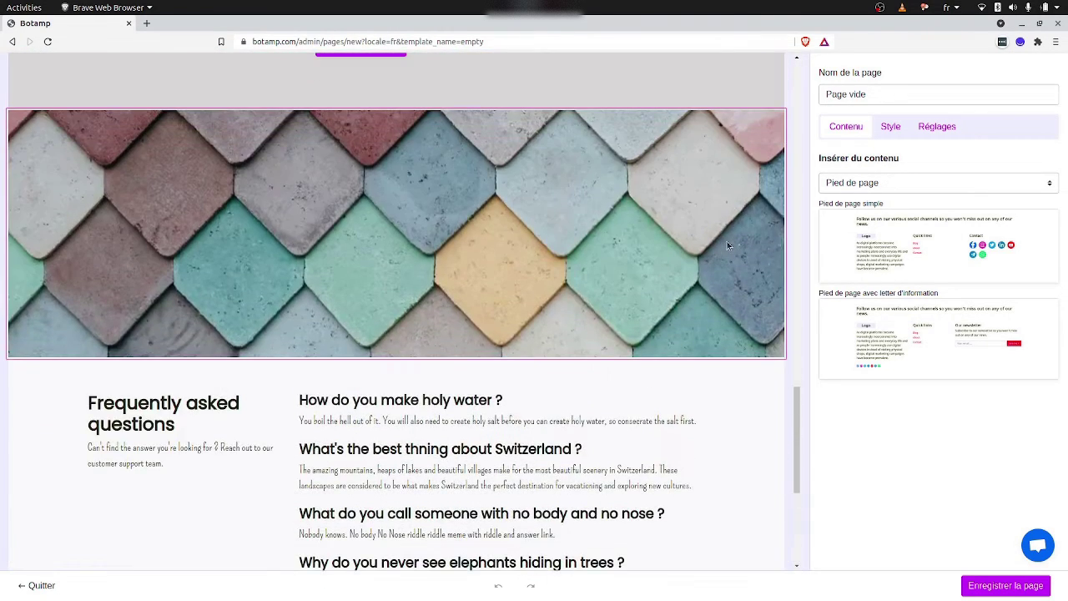
pyautogui.scroll(8, 727, 245)
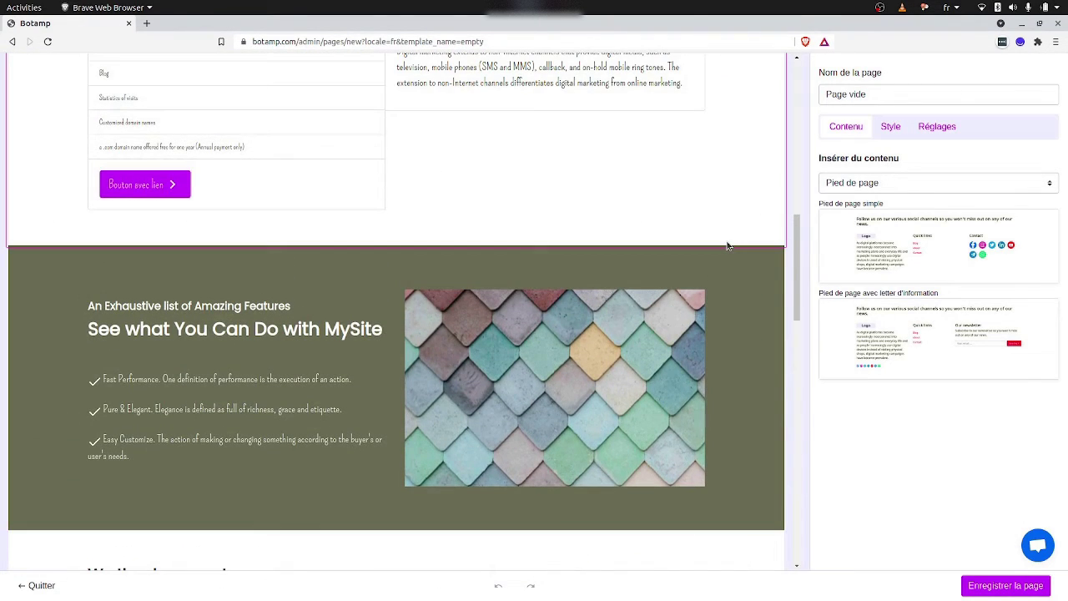
pyautogui.scroll(3, 727, 246)
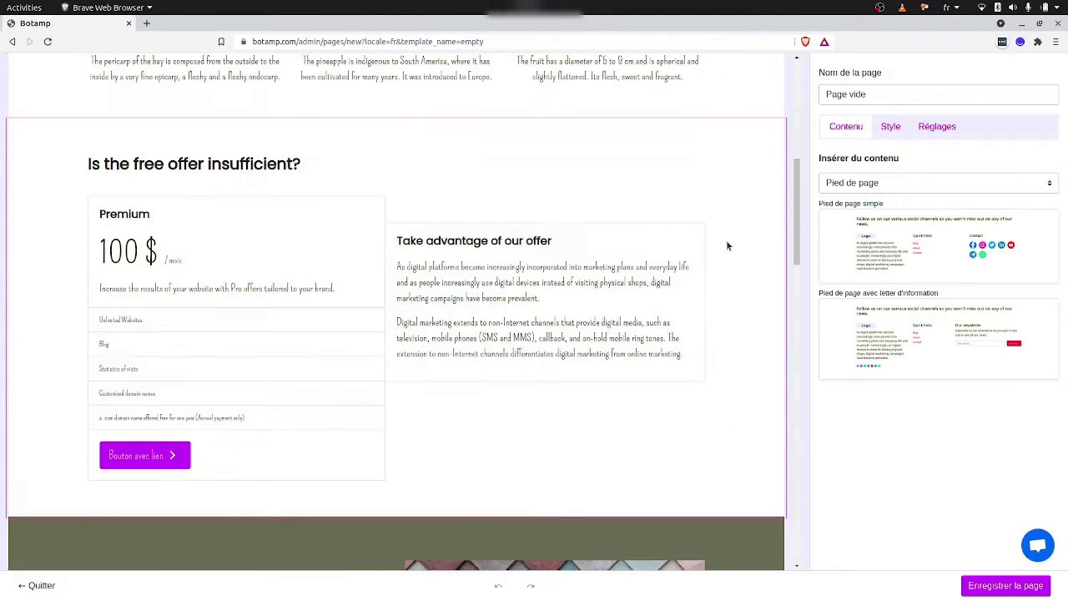
# Reset the section filter to Toutes les sections and review the available section categories.
pyautogui.click(866, 184)
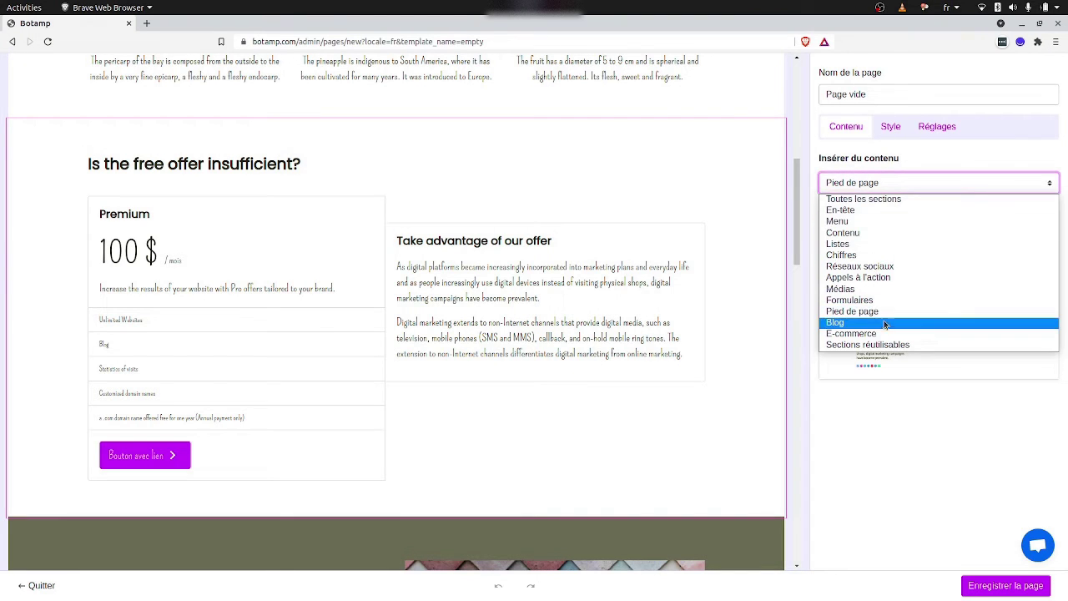
pyautogui.click(870, 201)
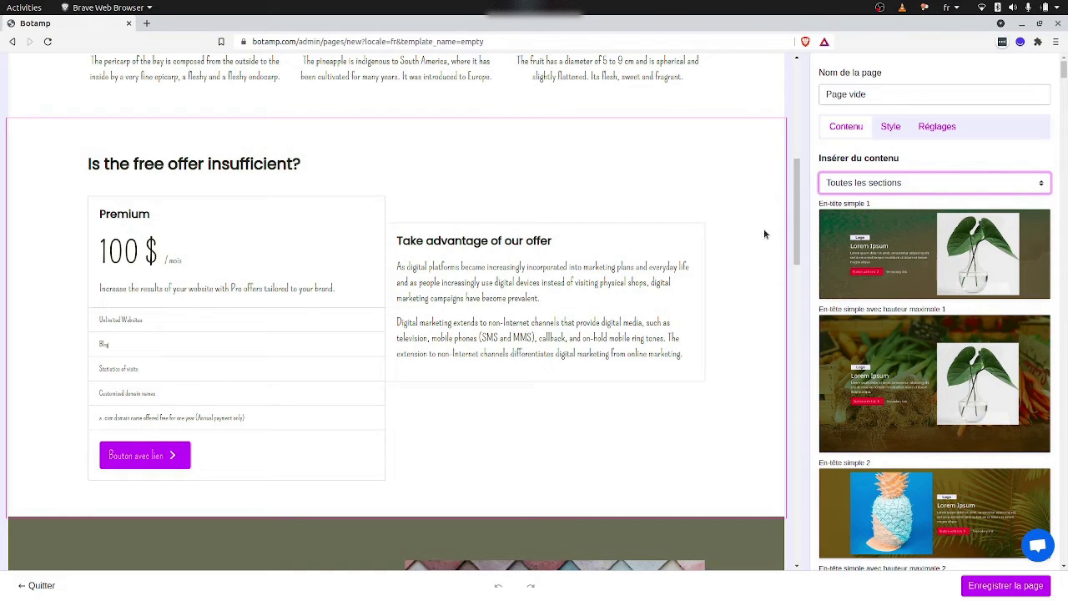
pyautogui.click(837, 185)
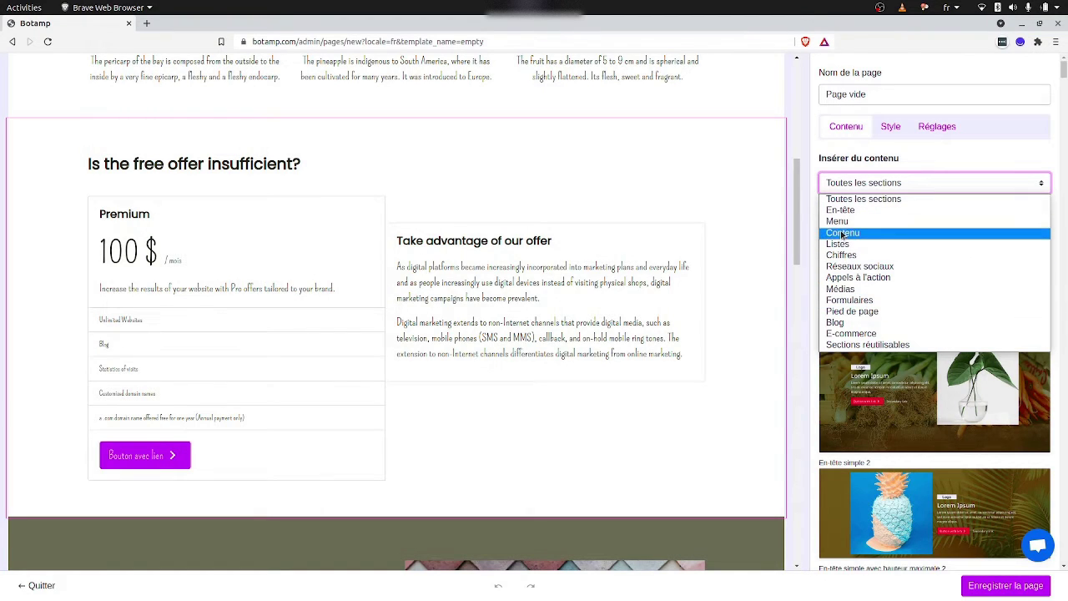
pyautogui.click(850, 188)
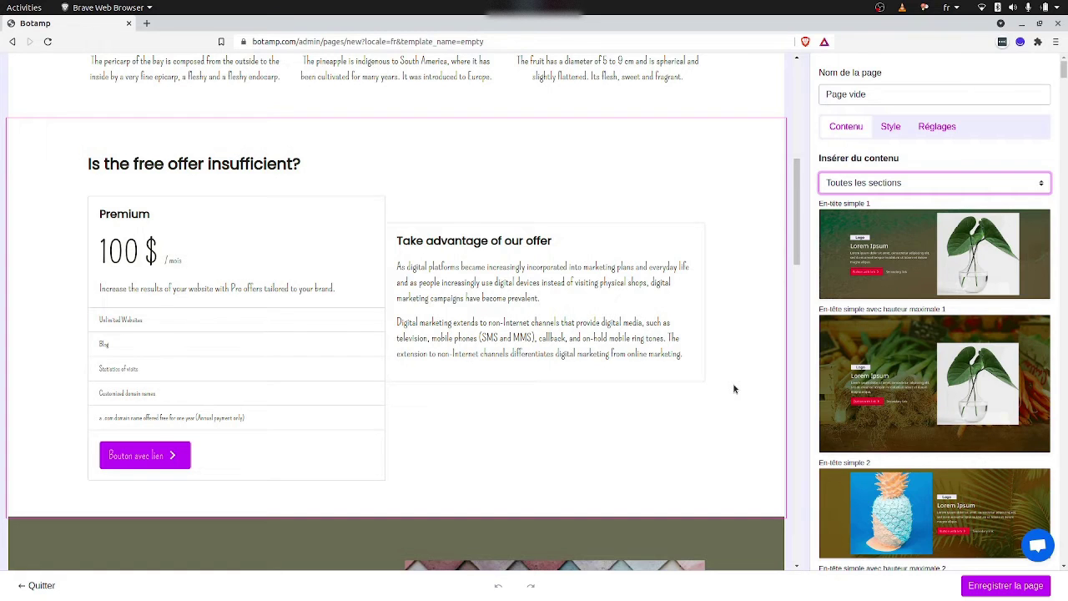
# Examine the order and content of all the page's sections, from the Sell ebook header to the social channels footer.
pyautogui.scroll(5, 734, 389)
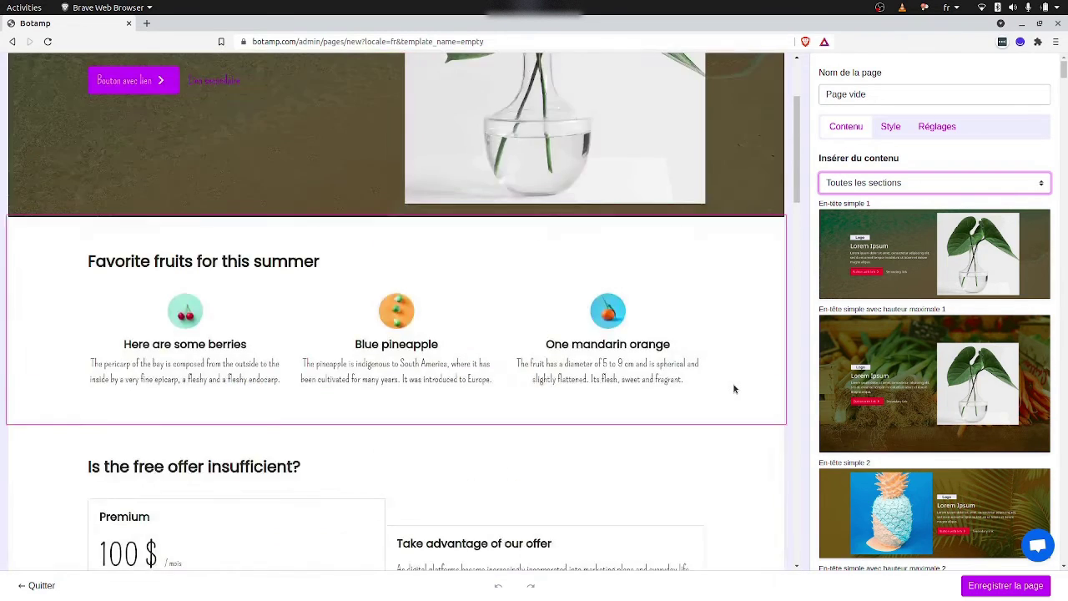
pyautogui.scroll(-2, 734, 389)
pyautogui.scroll(-12, 734, 389)
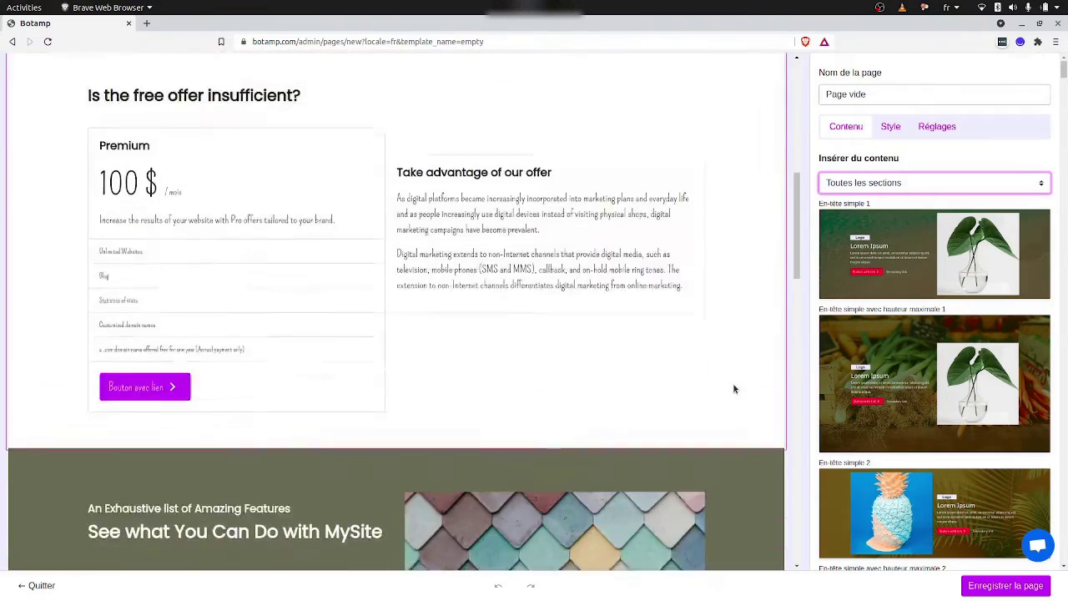
pyautogui.scroll(-5, 734, 389)
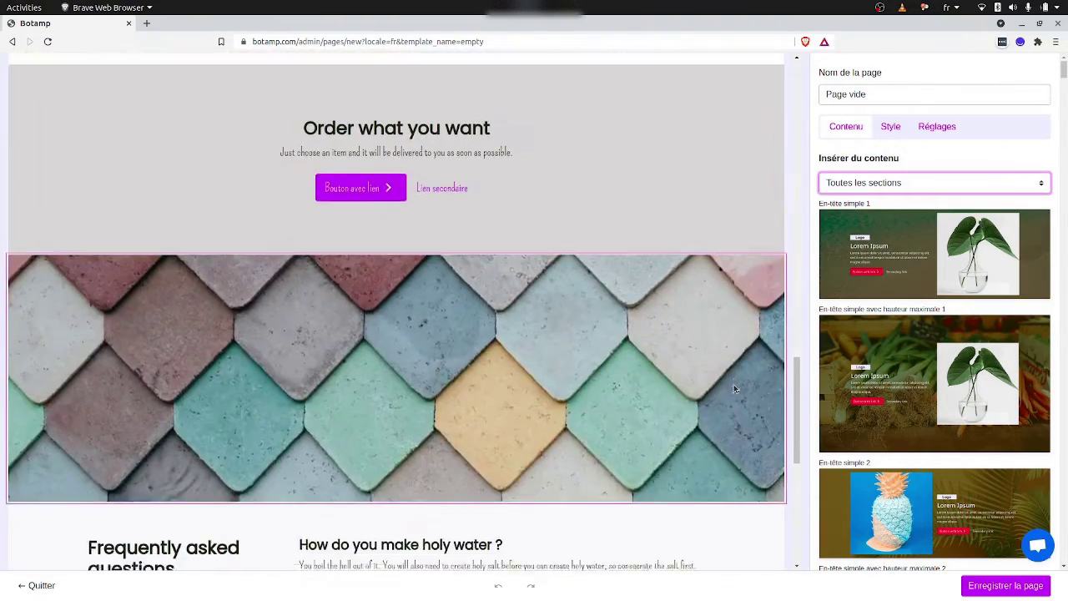
pyautogui.scroll(-2, 734, 389)
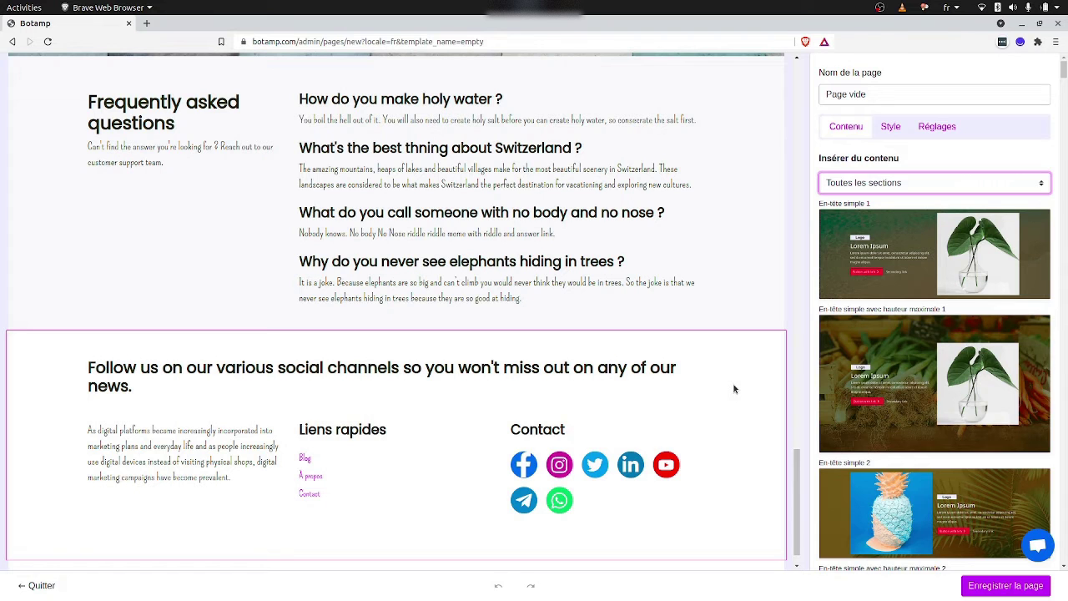
pyautogui.scroll(9, 735, 388)
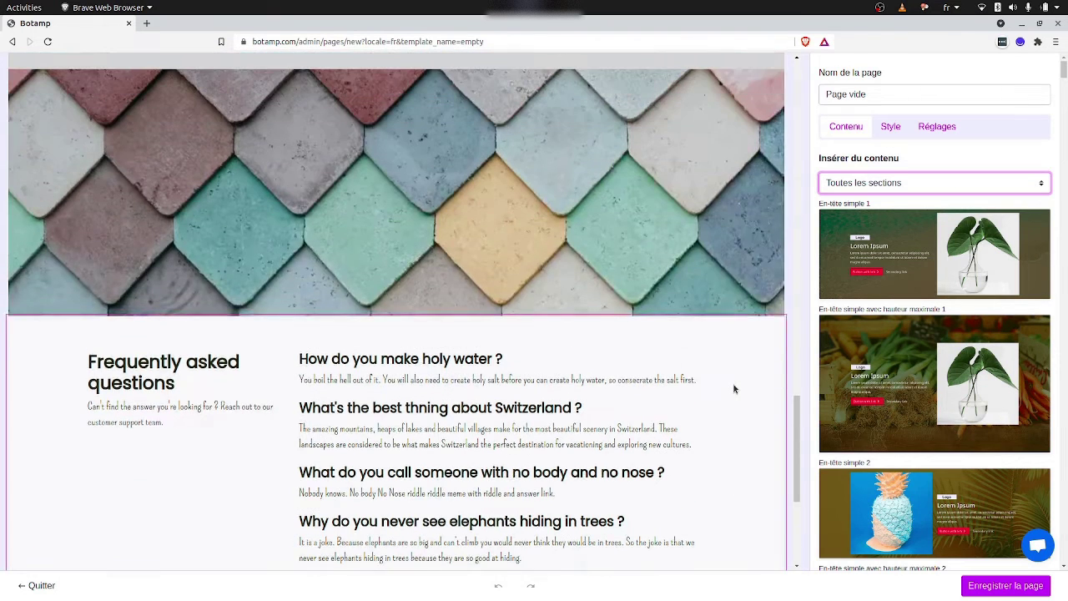
pyautogui.scroll(10, 734, 389)
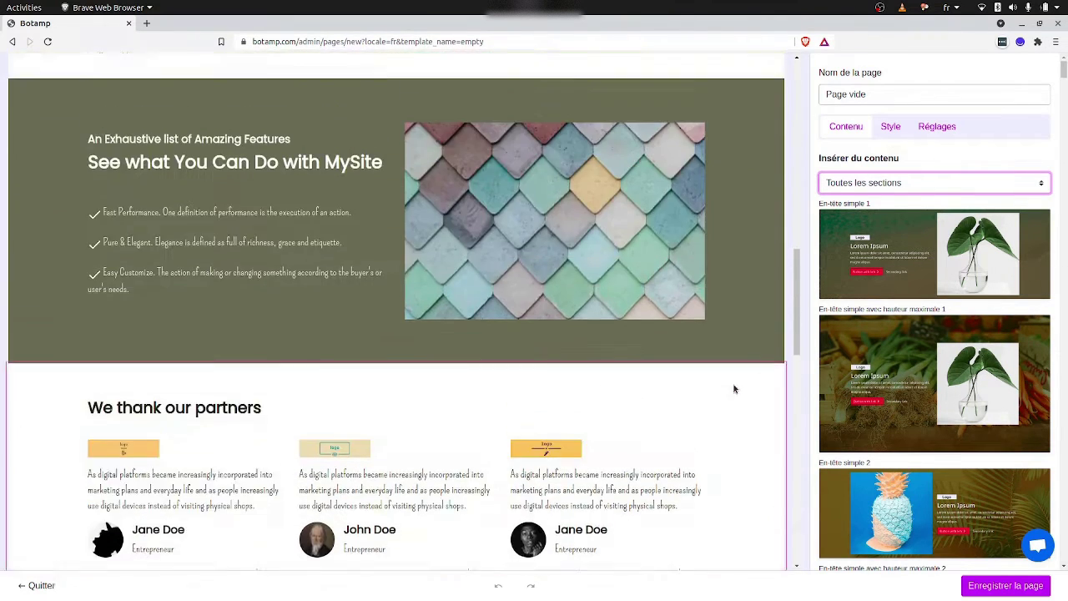
pyautogui.scroll(3, 734, 389)
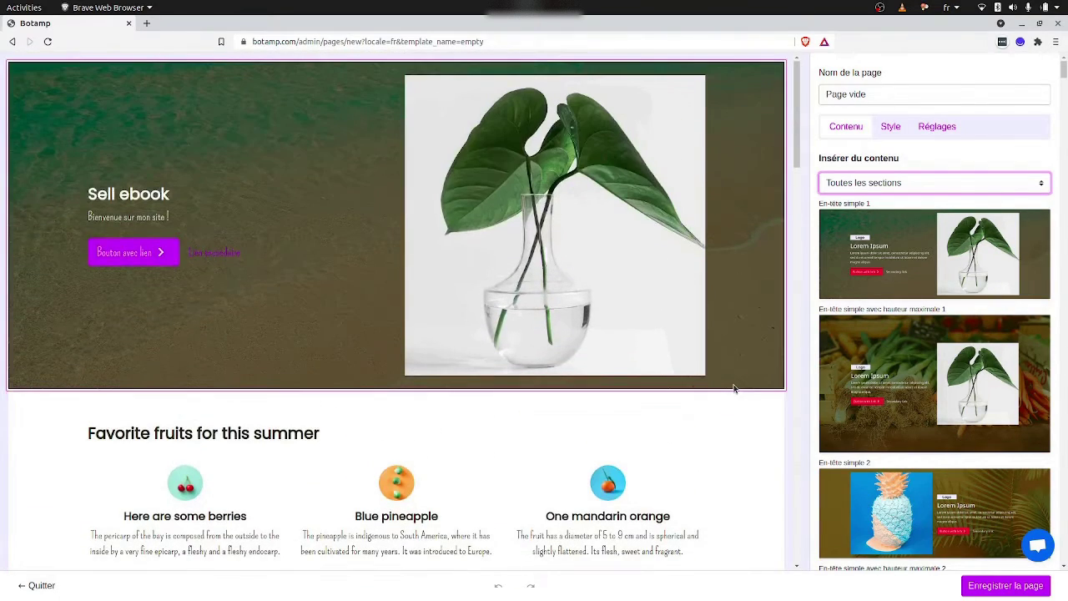
pyautogui.scroll(-3, 734, 389)
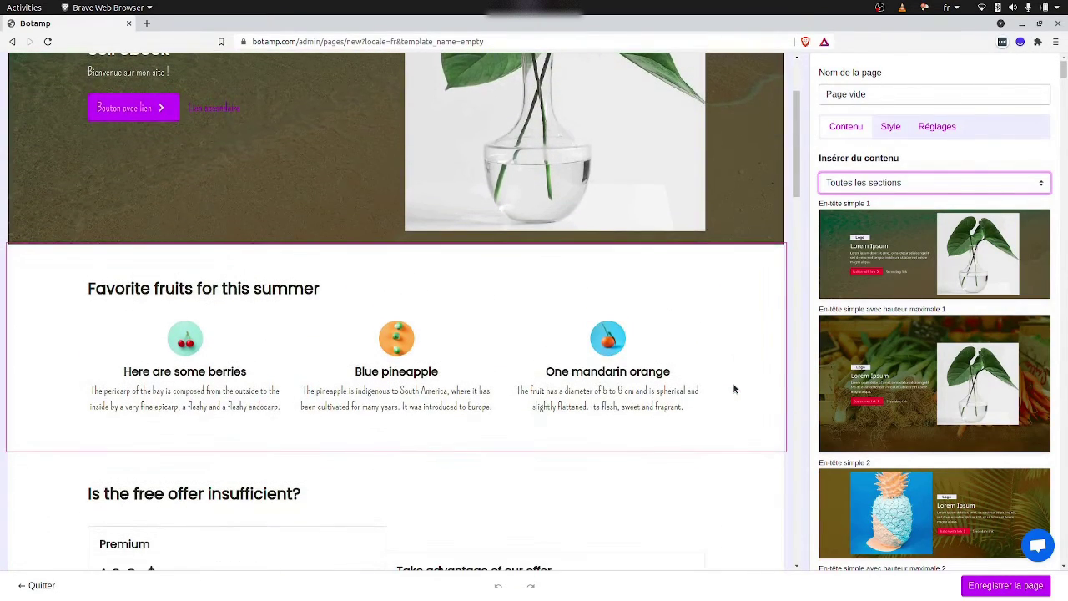
pyautogui.scroll(3, 735, 389)
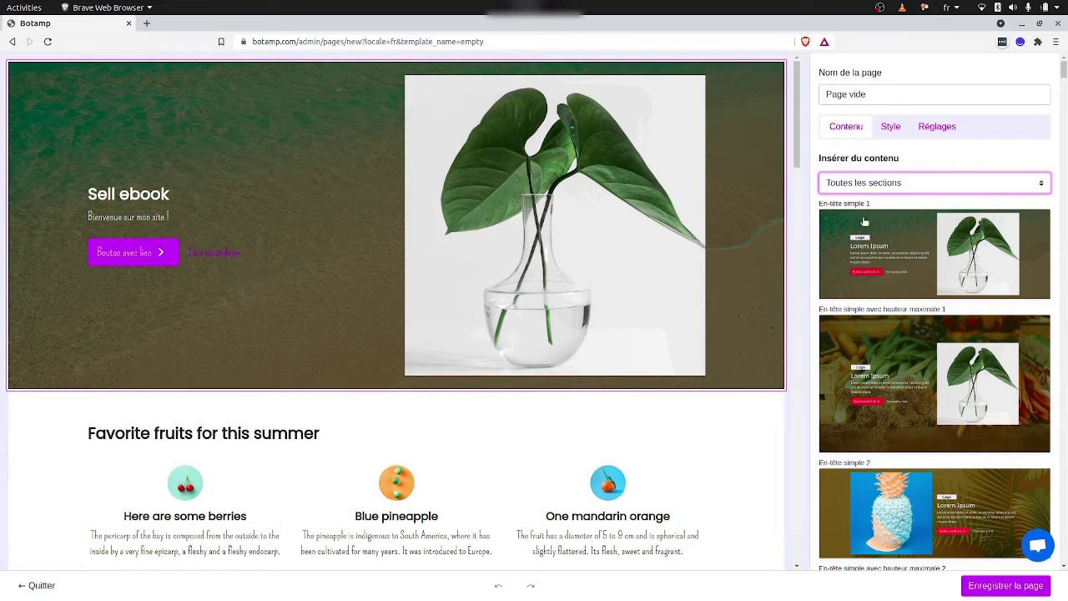
# Rename the page as Accueil and save it.
pyautogui.click(878, 93)
pyautogui.hotkey('ctrl', 'a')
pyautogui.write('Accueil')
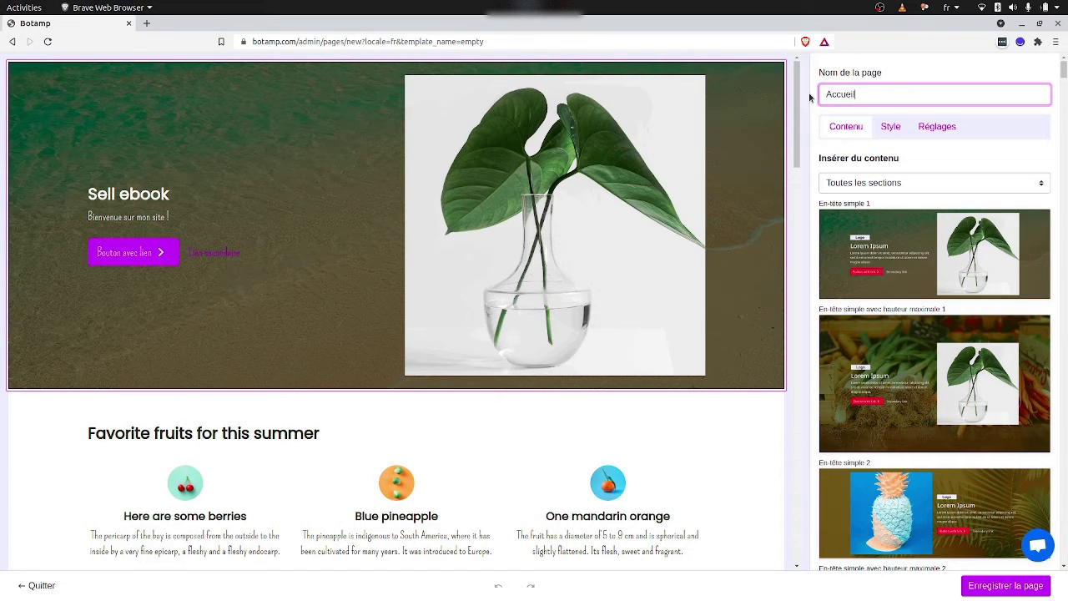
pyautogui.click(1000, 587)
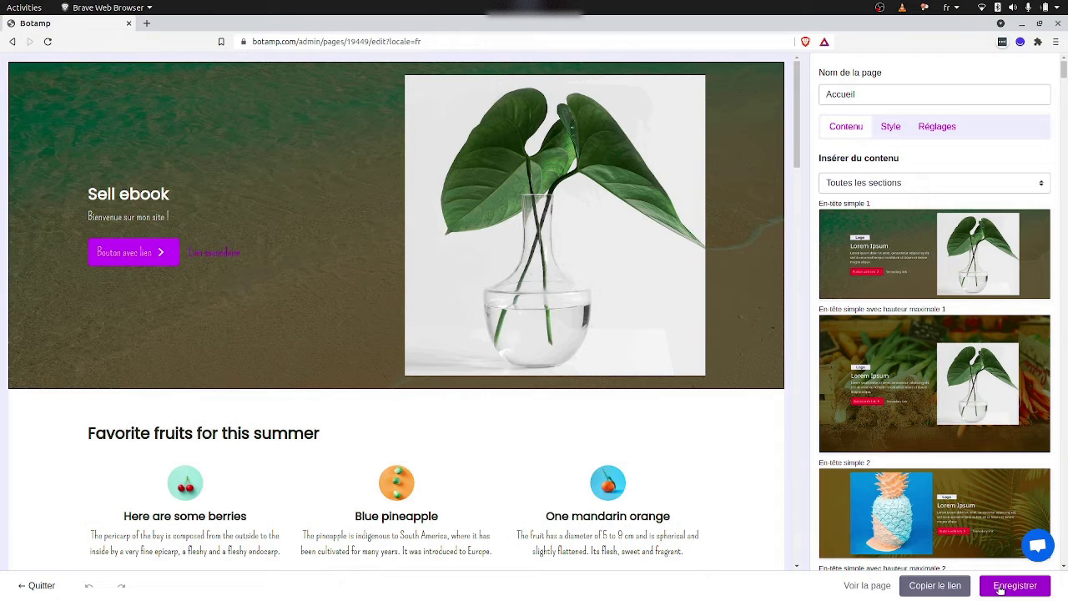
# Check the saved page's public view, then leave the page editor and publish the site.
pyautogui.click(859, 586)
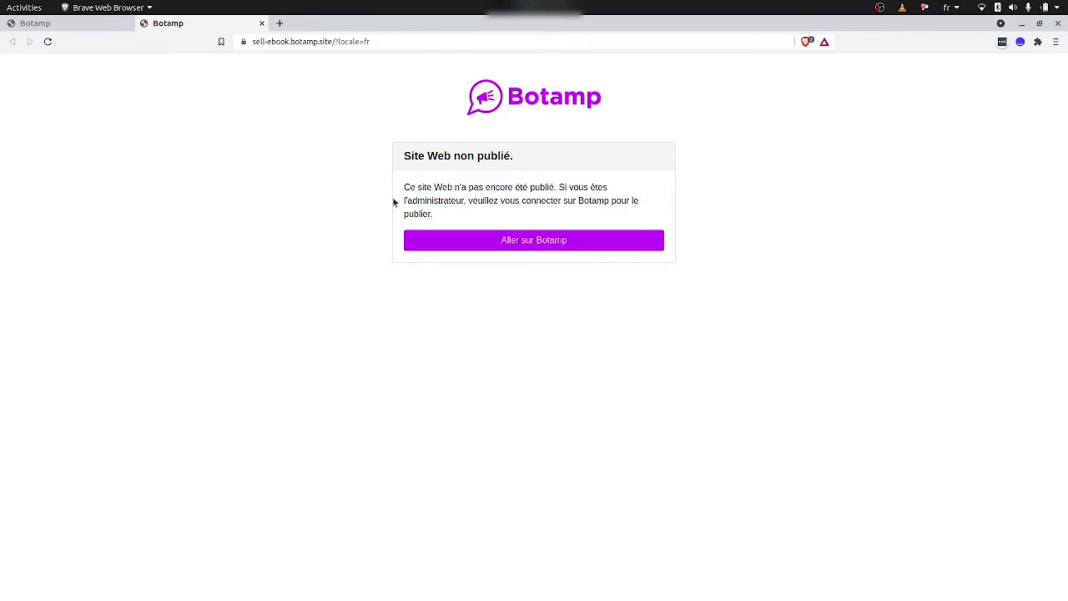
pyautogui.click(88, 29)
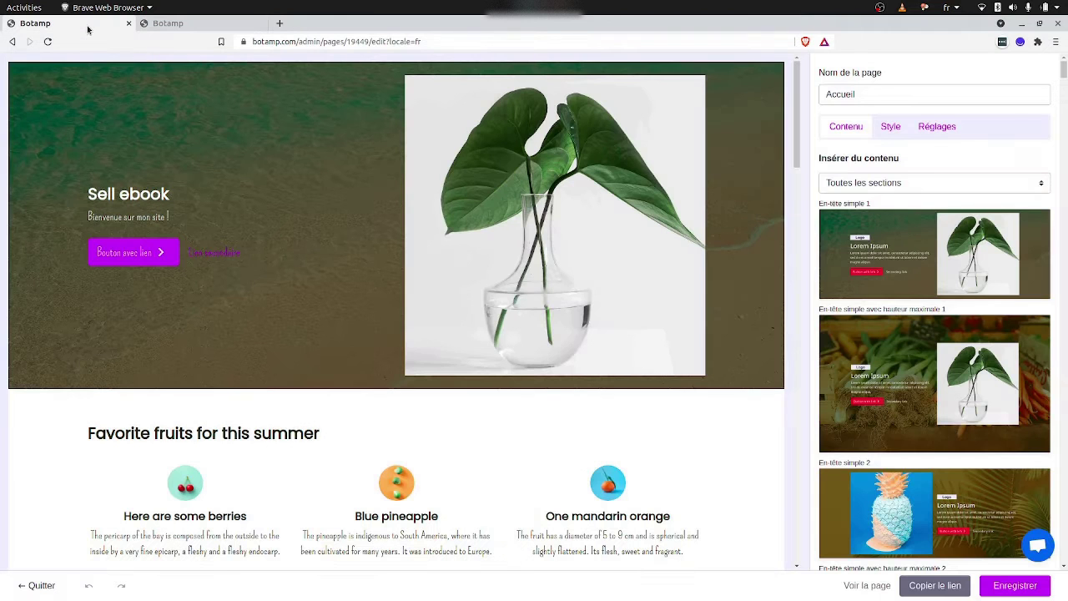
pyautogui.click(51, 593)
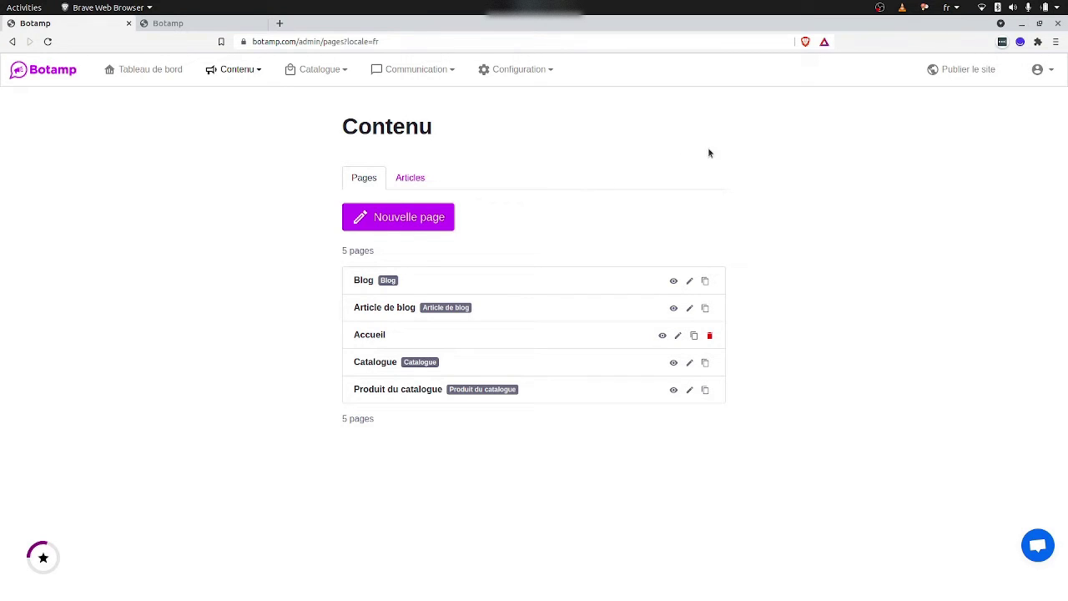
pyautogui.click(961, 72)
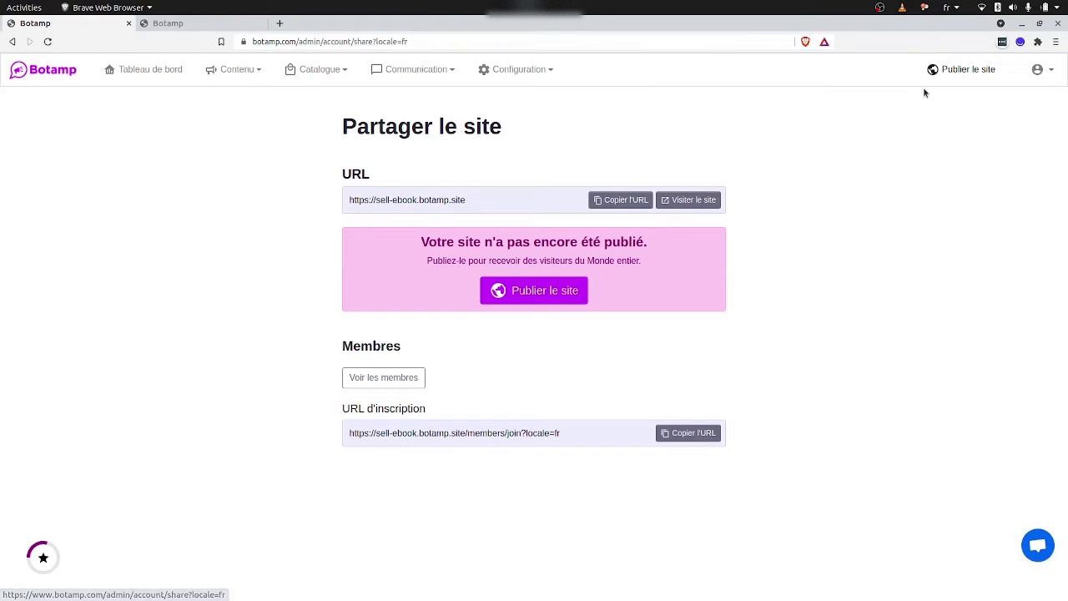
pyautogui.click(532, 291)
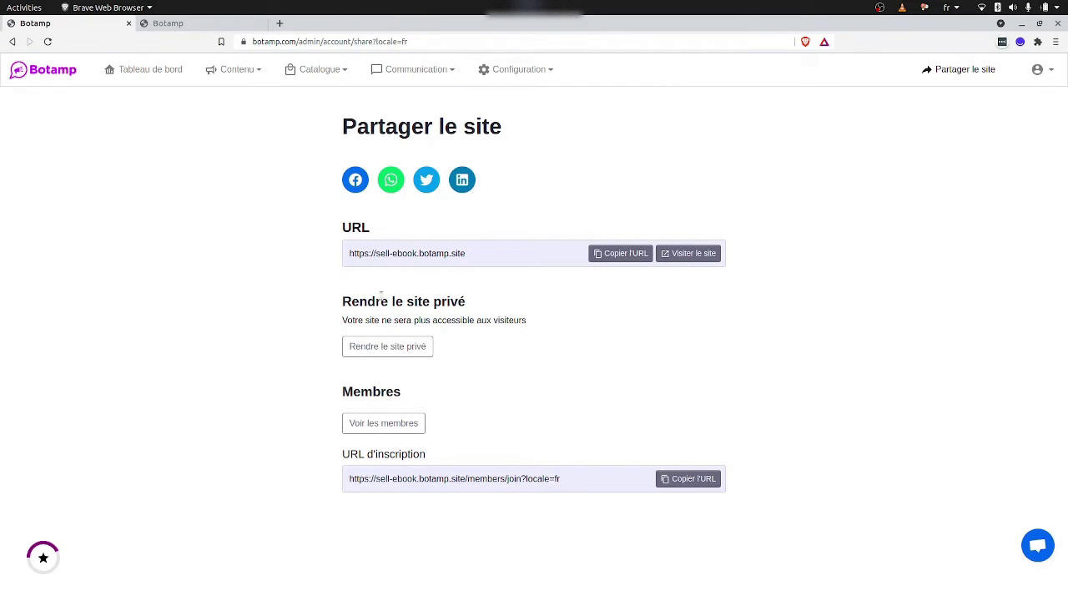
# Visit the published site, look over its landing page and accept the cookie notice.
pyautogui.click(698, 255)
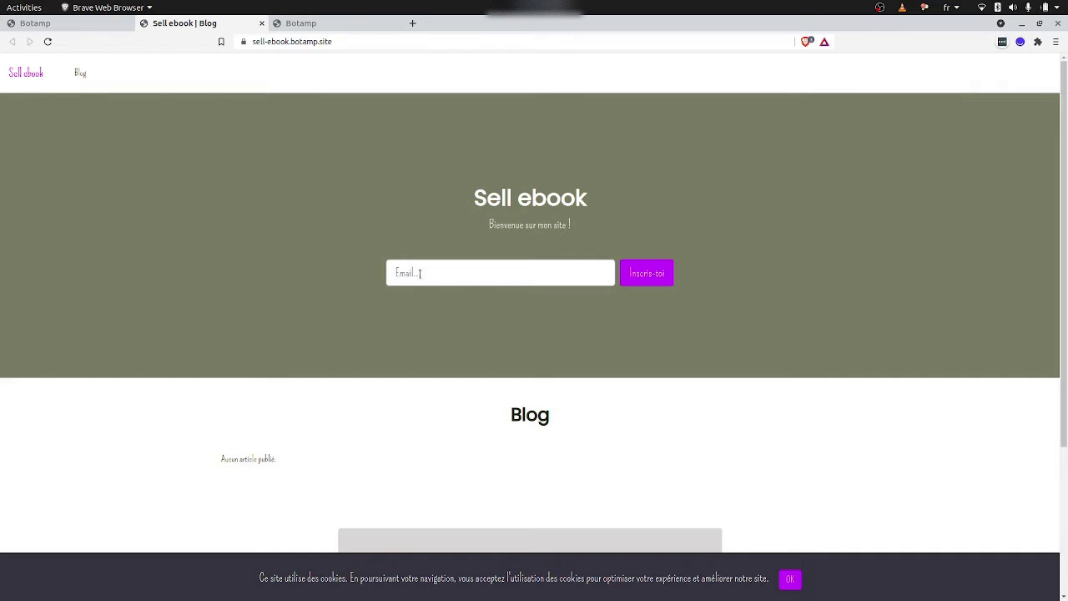
pyautogui.scroll(-3, 472, 373)
pyautogui.scroll(3, 472, 373)
pyautogui.scroll(-5, 273, 225)
pyautogui.scroll(2, 501, 389)
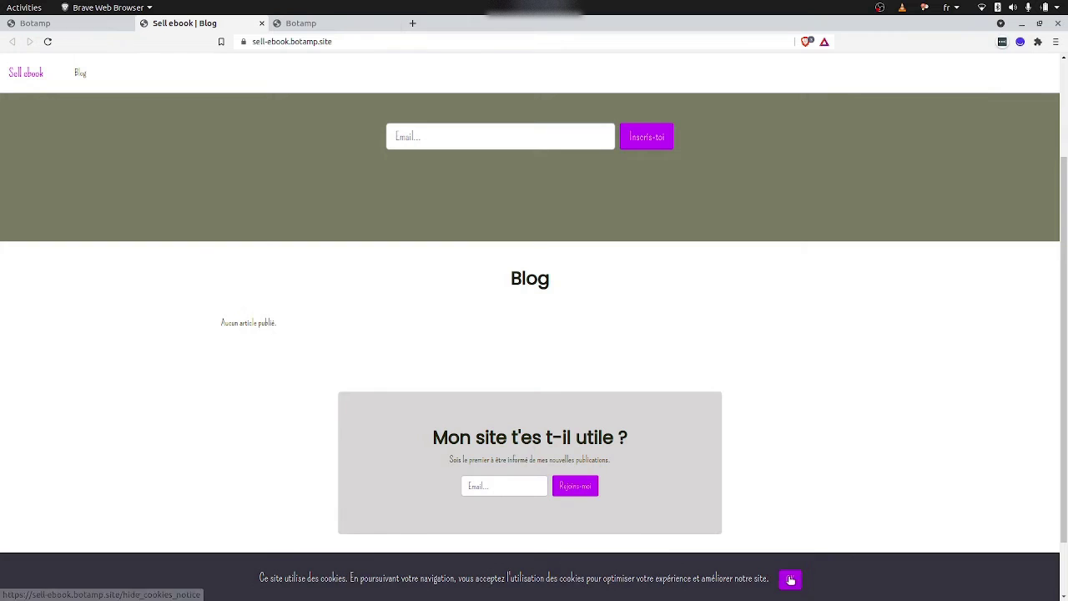
pyautogui.click(790, 578)
pyautogui.scroll(3, 361, 255)
# Reopen the Accueil page from the admin's page list, set it as the site's home page and save it.
pyautogui.click(108, 23)
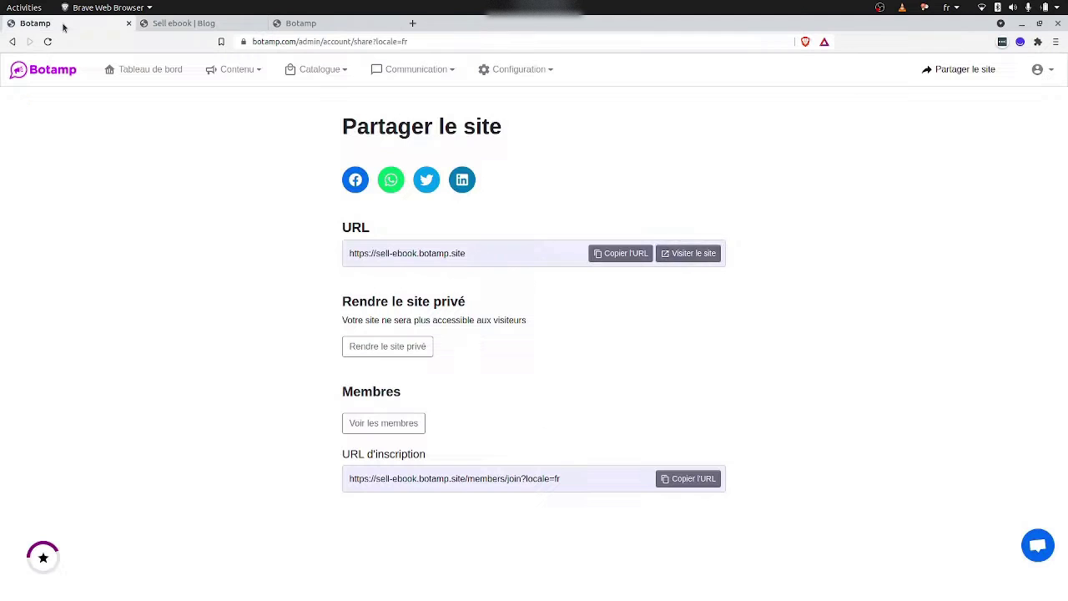
pyautogui.moveTo(244, 70)
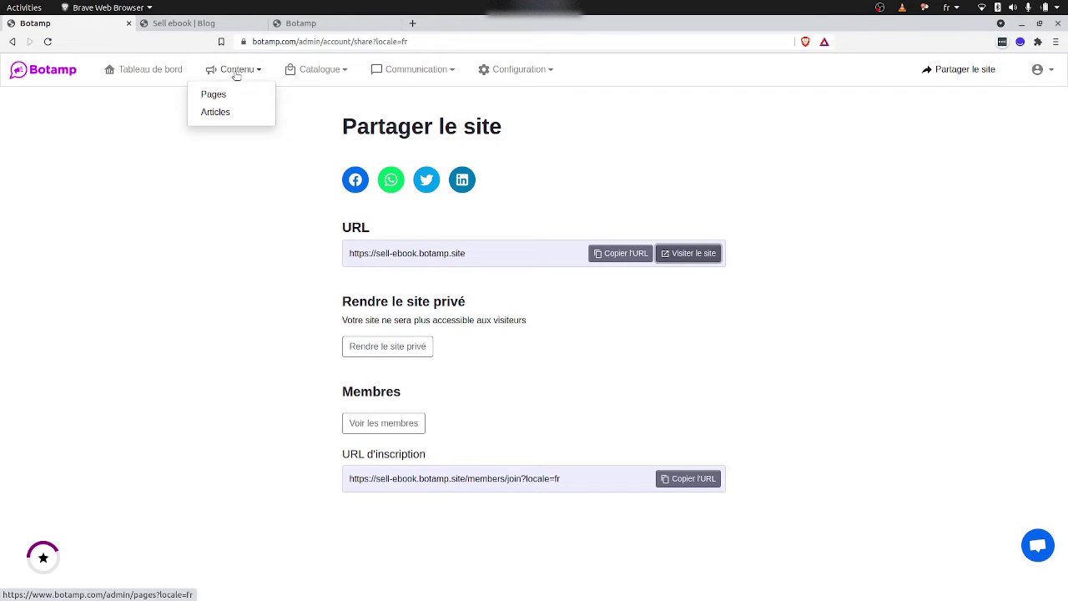
pyautogui.click(218, 98)
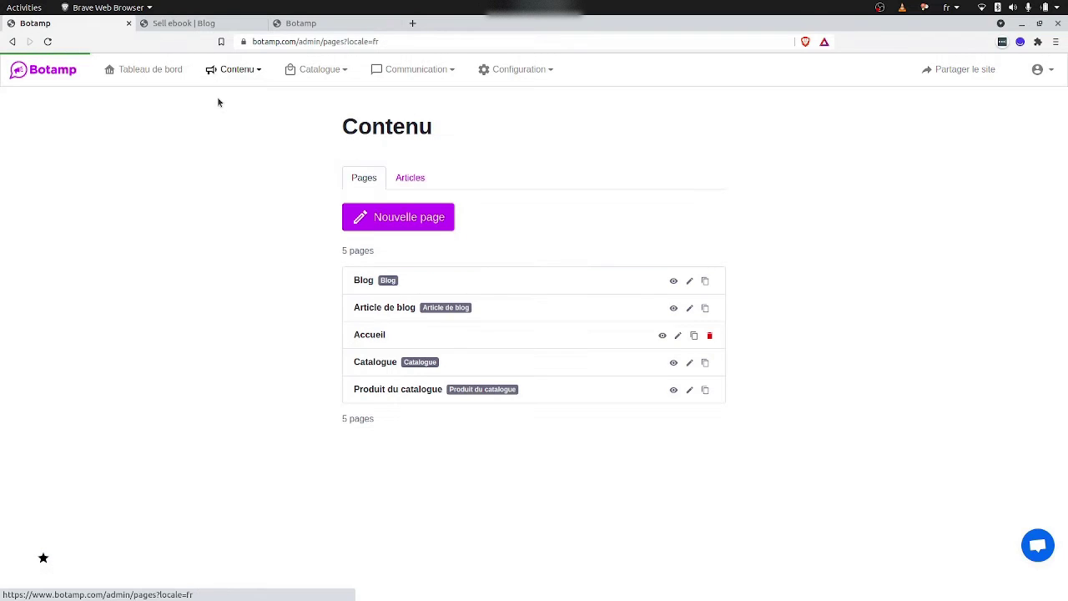
pyautogui.click(368, 338)
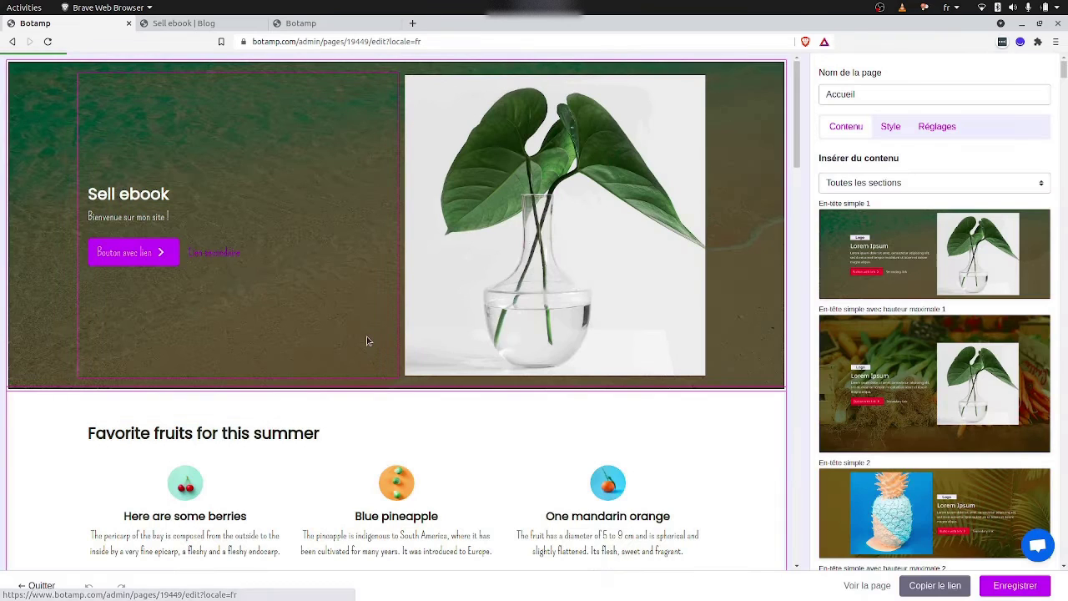
pyautogui.click(936, 128)
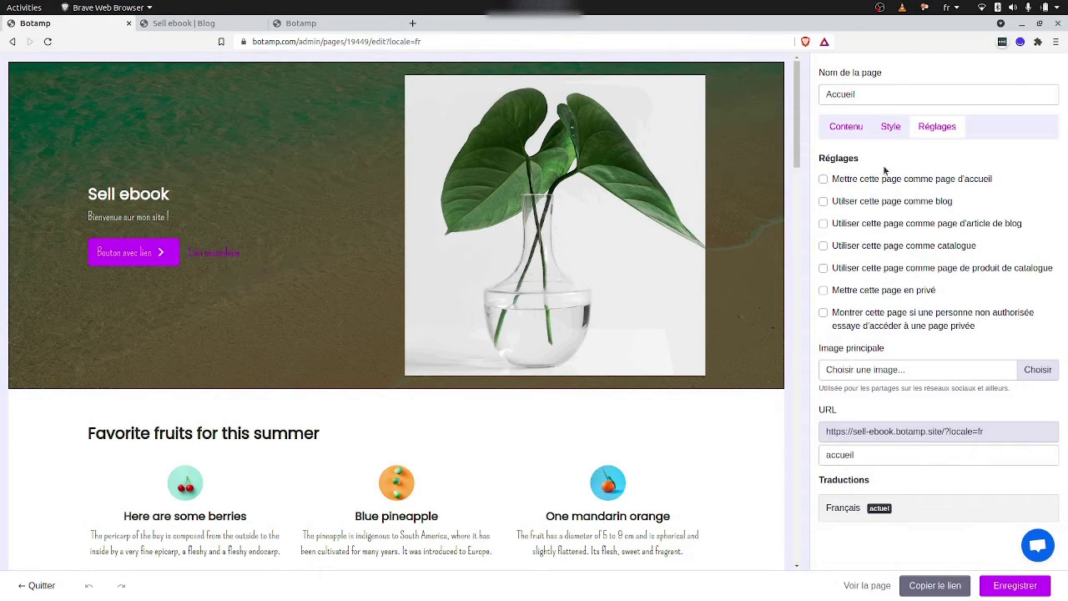
pyautogui.click(824, 180)
pyautogui.click(1017, 588)
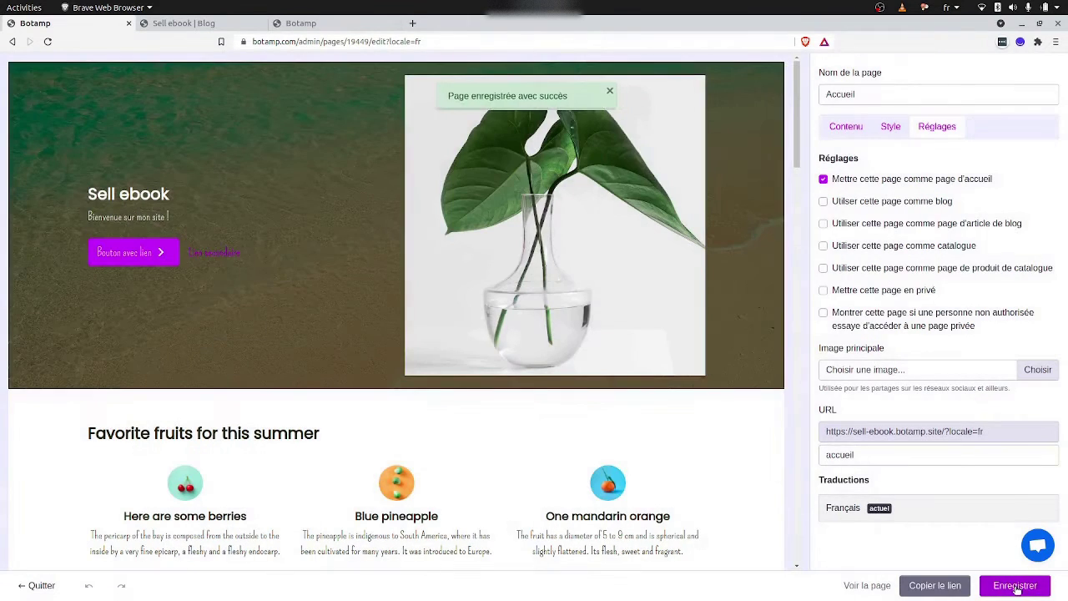
# Reload the published site to check its home page.
pyautogui.click(187, 24)
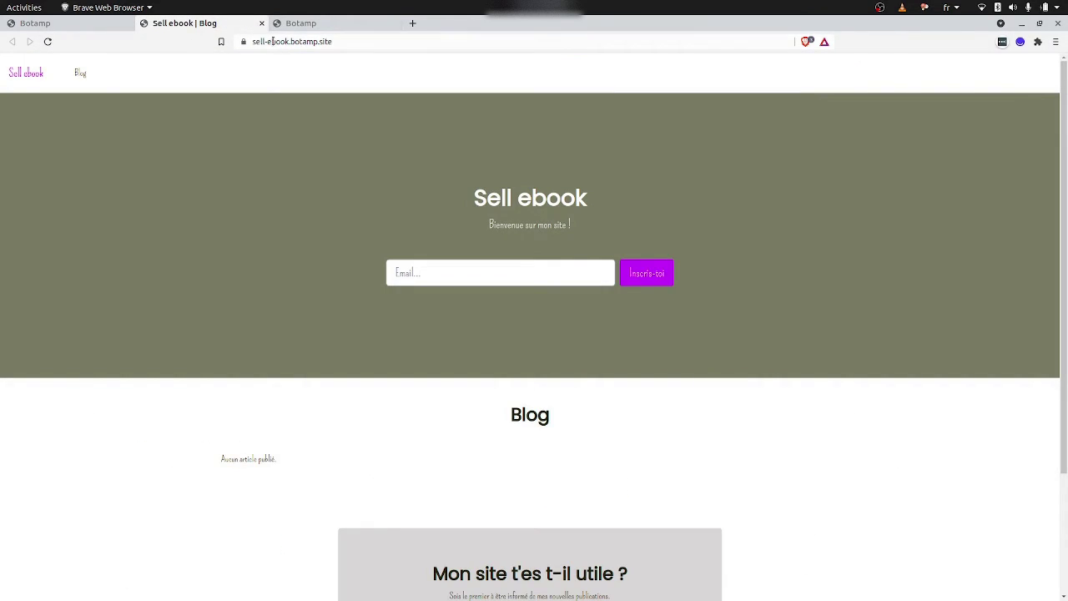
pyautogui.click(48, 42)
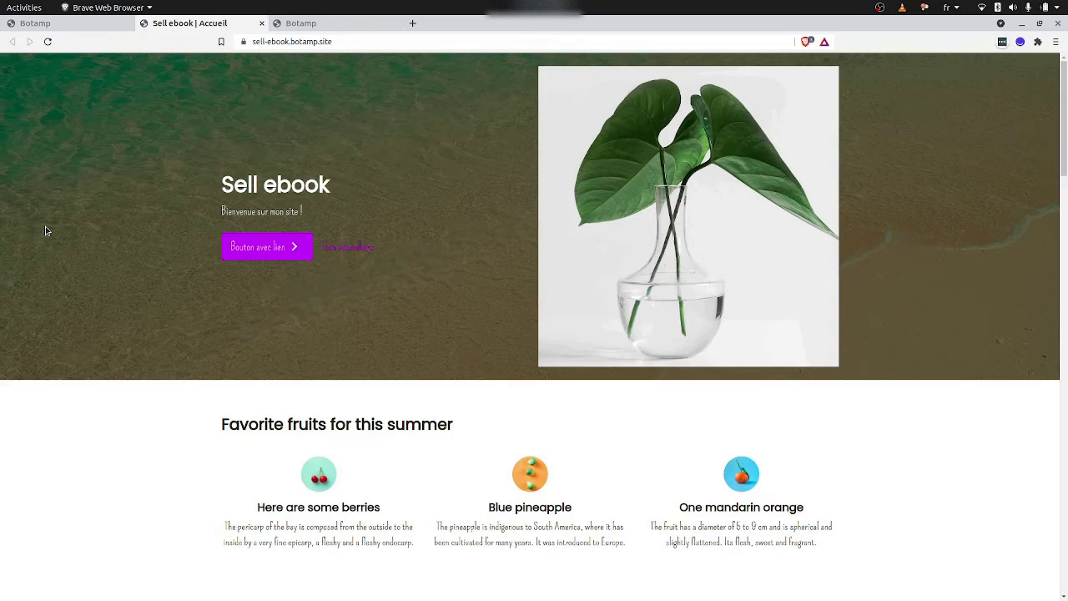
# Examine the published home page's sections from the header down to the footer.
pyautogui.scroll(-7, 45, 231)
pyautogui.scroll(-10, 46, 231)
pyautogui.scroll(-8, 46, 231)
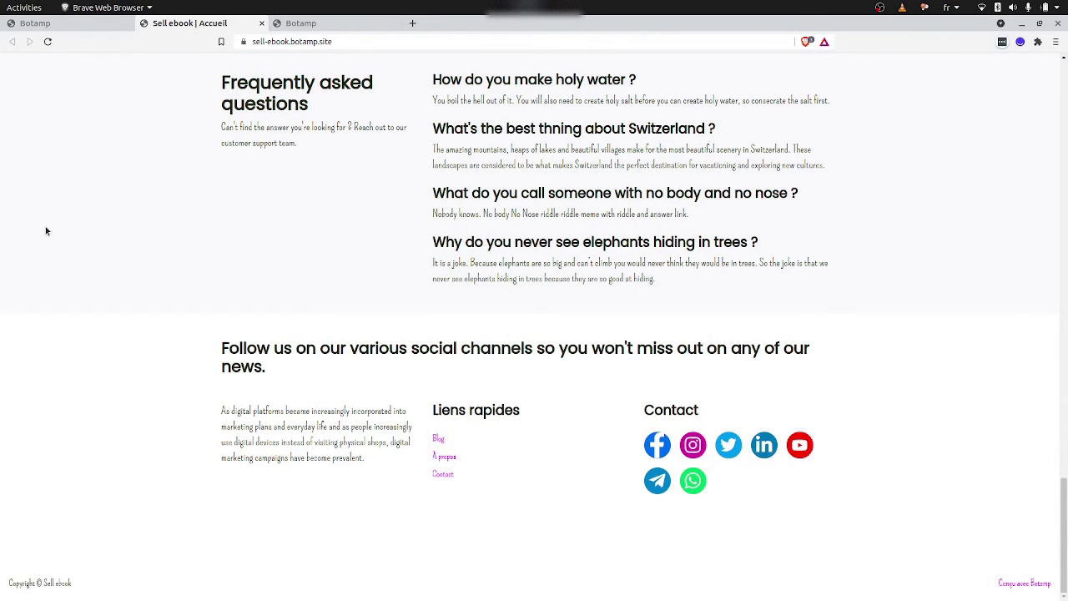
pyautogui.scroll(10, 46, 231)
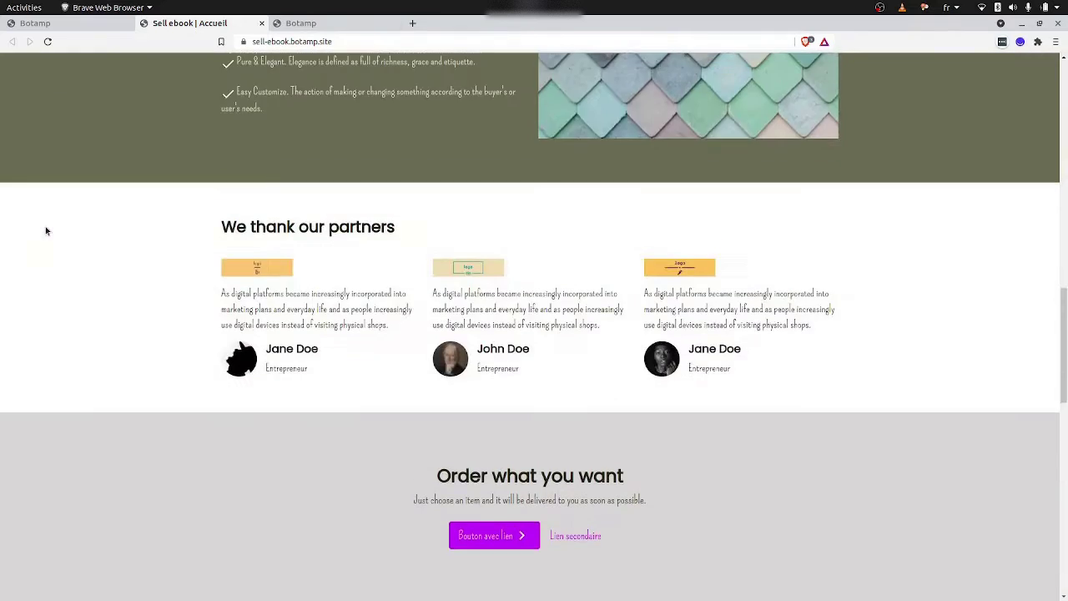
pyautogui.scroll(12, 46, 231)
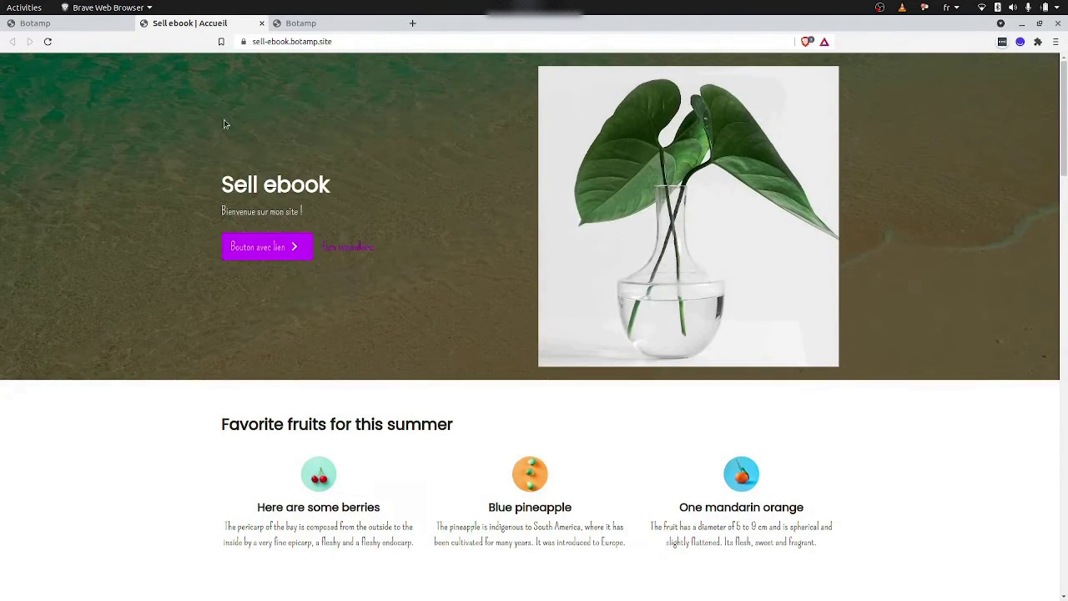
pyautogui.scroll(-3, 414, 302)
pyautogui.scroll(-1, 415, 306)
pyautogui.scroll(-5, 414, 305)
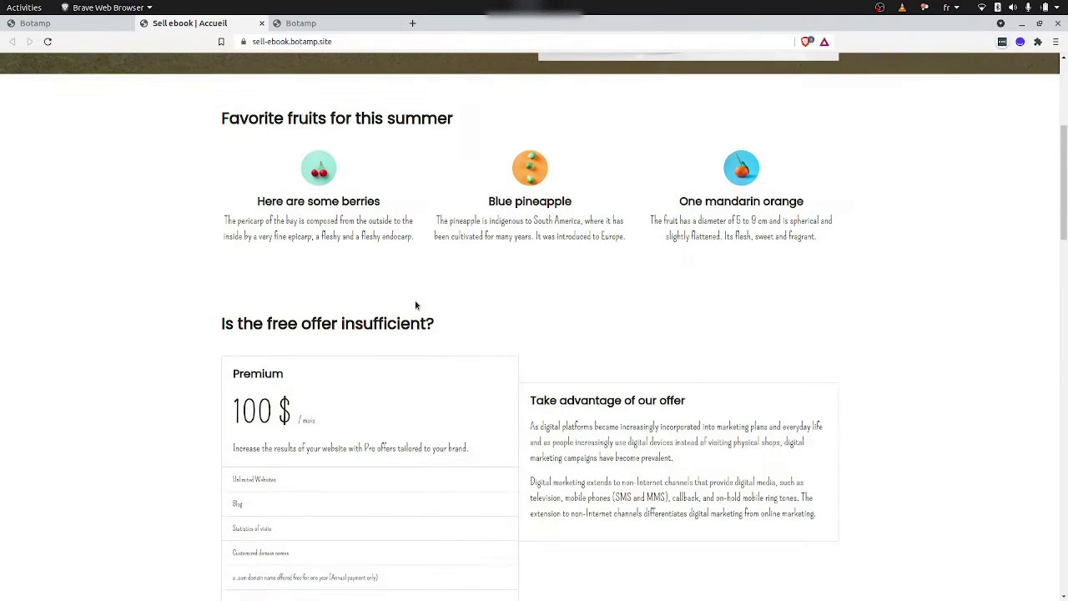
pyautogui.scroll(-4, 414, 305)
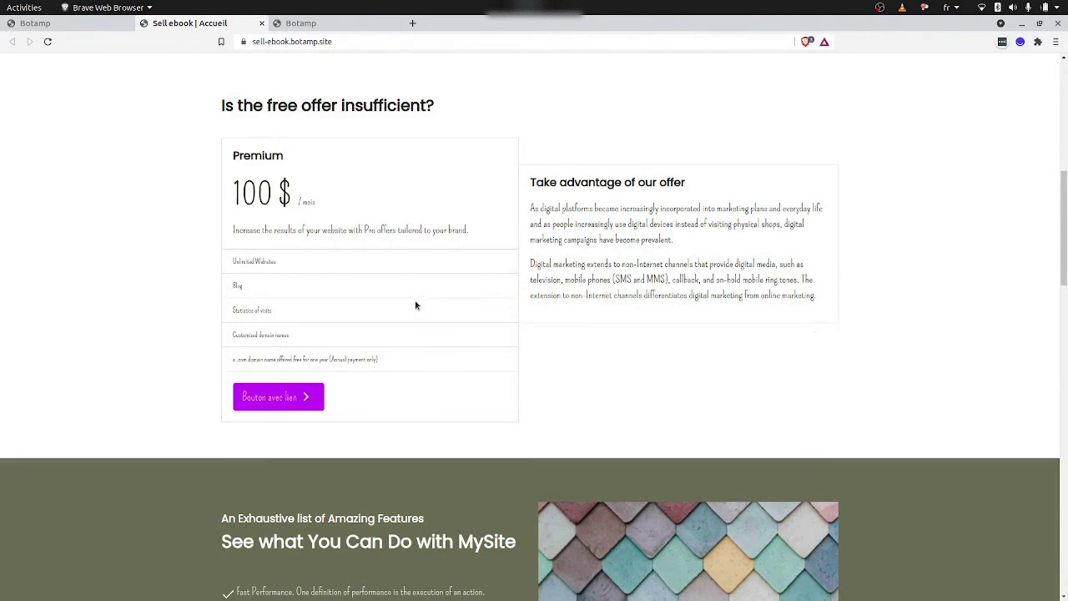
pyautogui.scroll(-20, 414, 305)
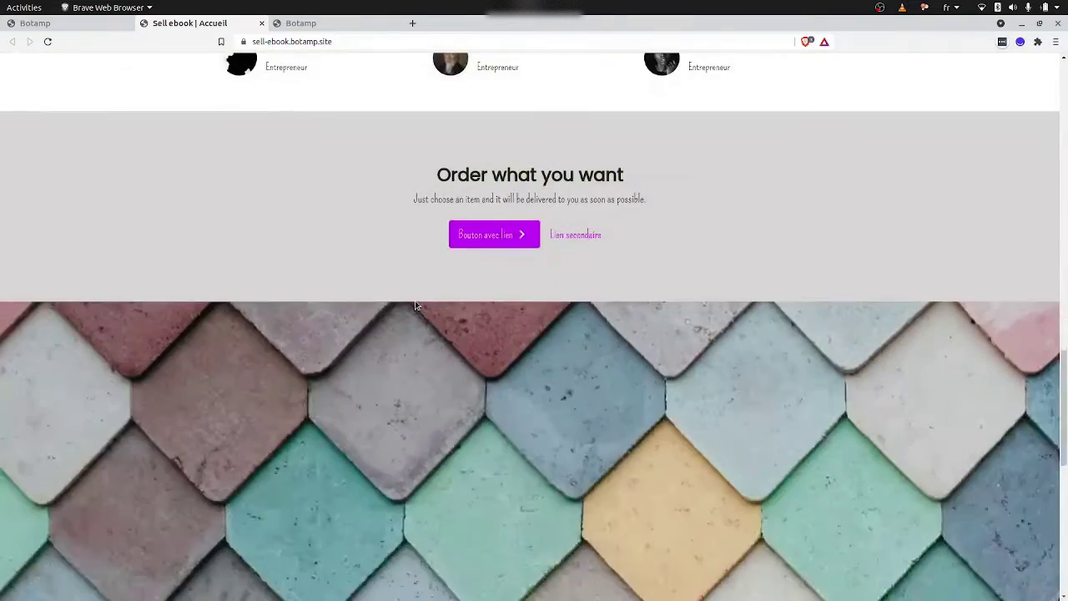
pyautogui.scroll(-4, 415, 305)
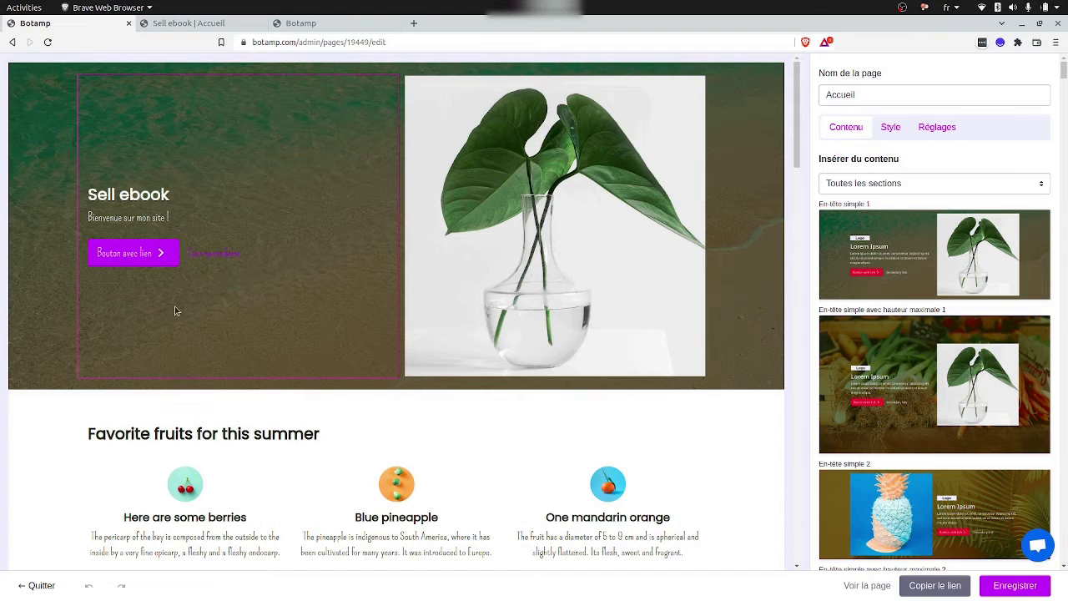
# Replace the header title on the Accueil page with "Le guide ultime pour attirer des clients grâce à internet".
pyautogui.click(144, 194)
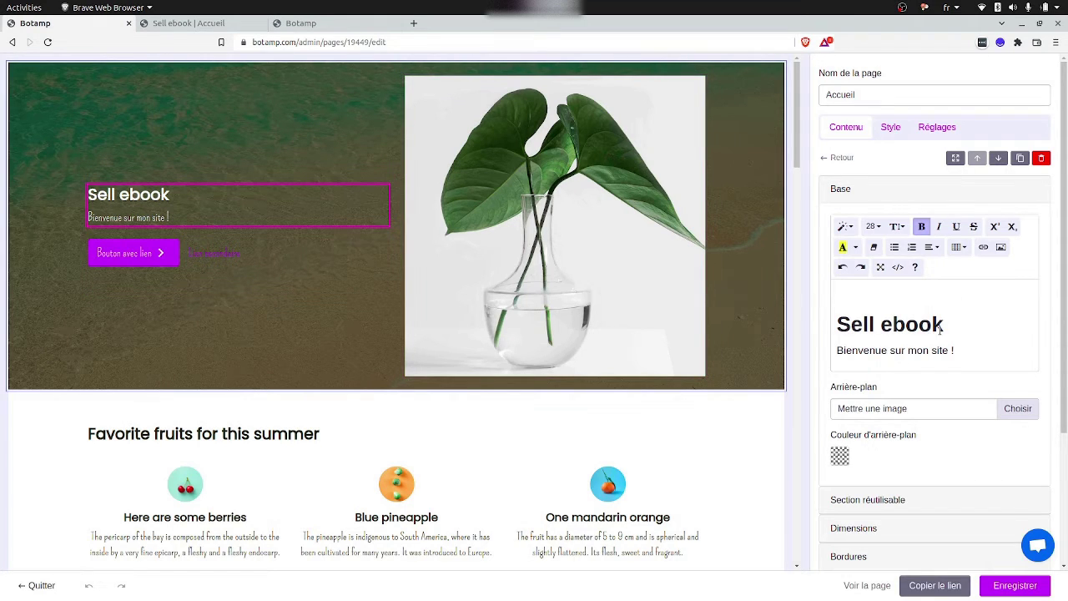
pyautogui.moveTo(945, 325); pyautogui.dragTo(834, 327)
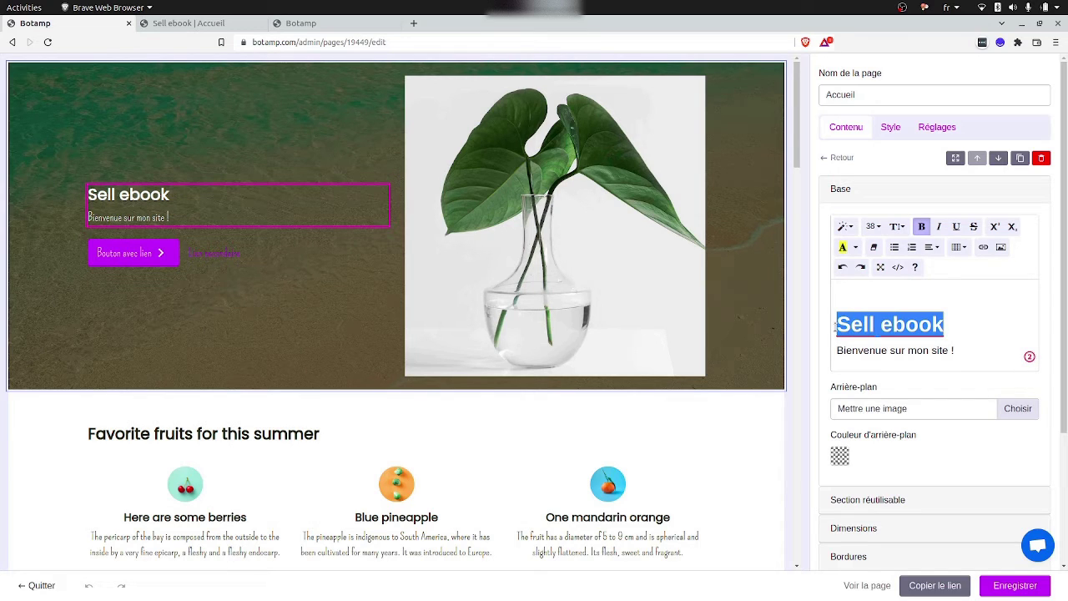
pyautogui.write('Le g')
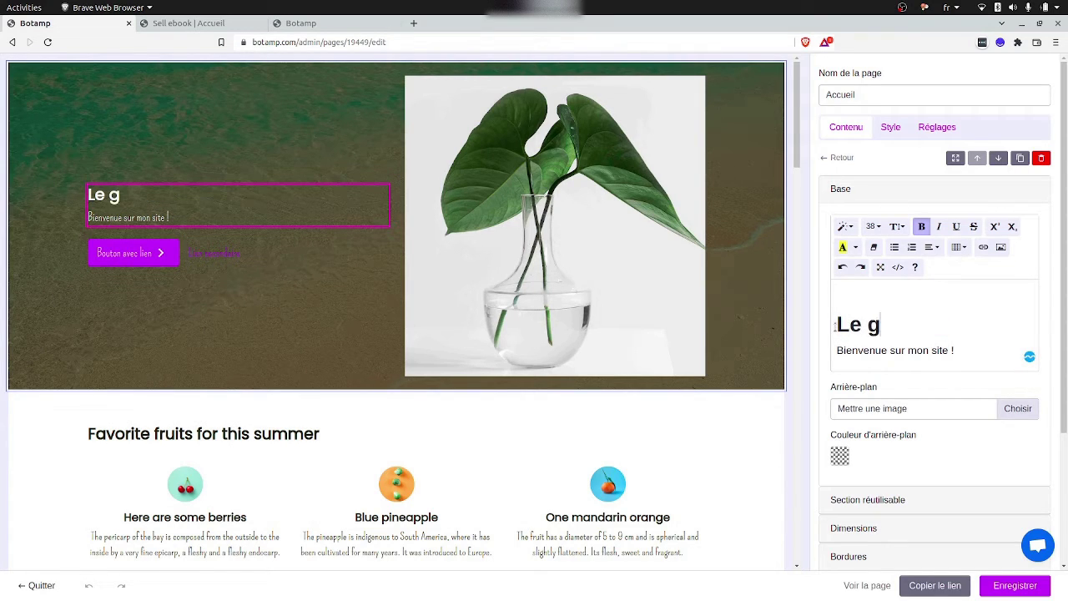
pyautogui.write('uide u')
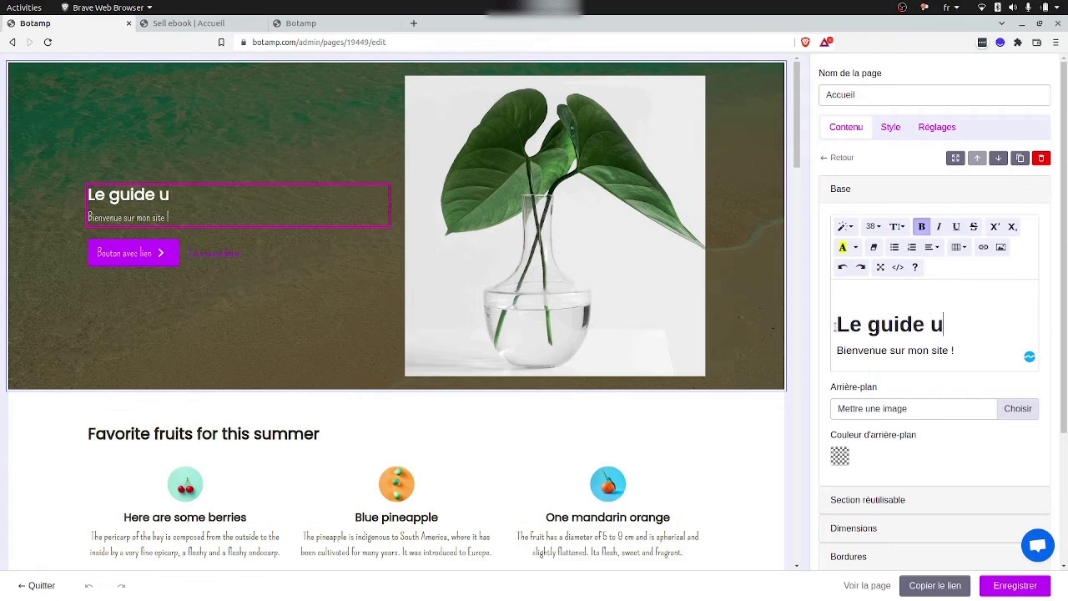
pyautogui.write('ltime pour attirer d')
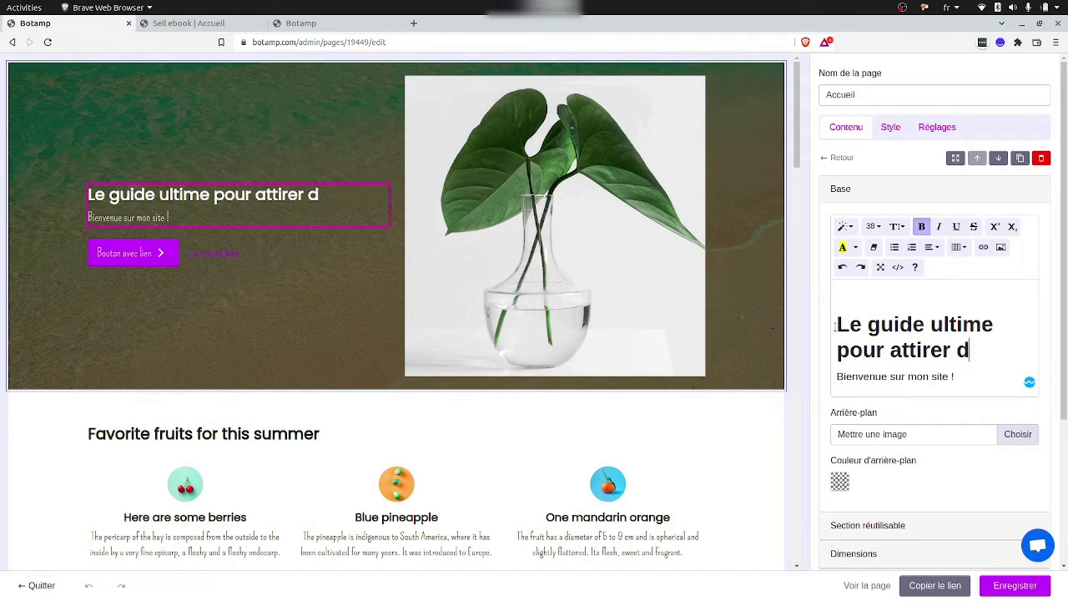
pyautogui.write('es clients')
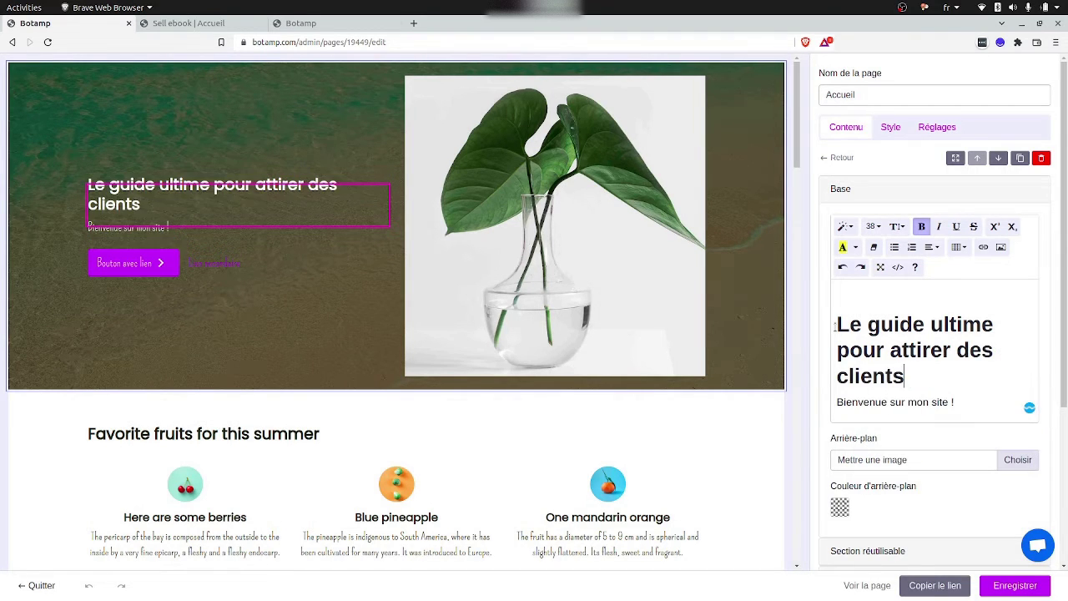
pyautogui.write(' grâce à')
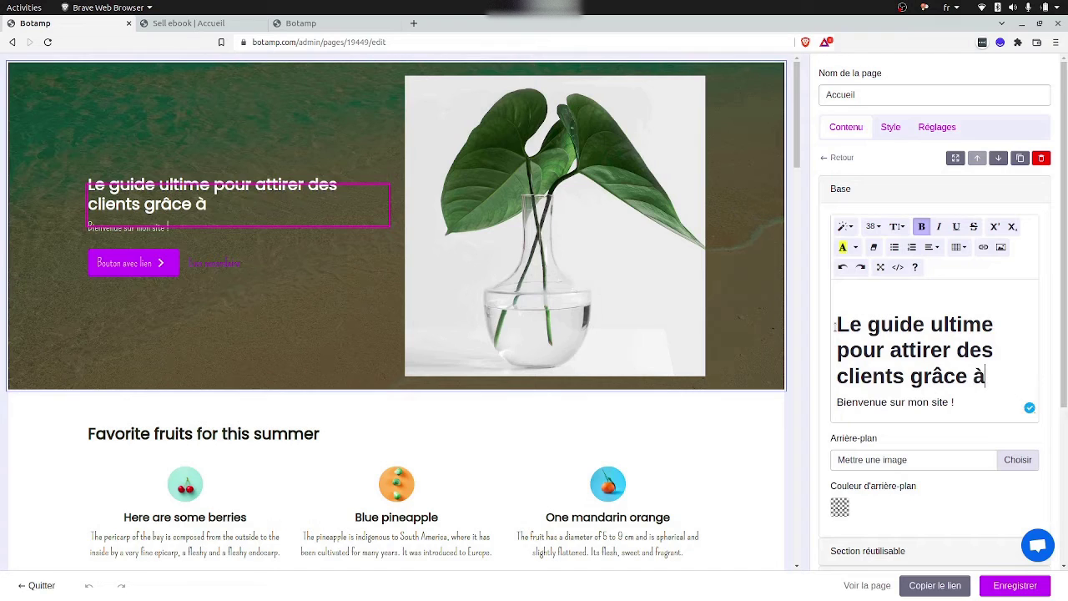
pyautogui.write(' internet')
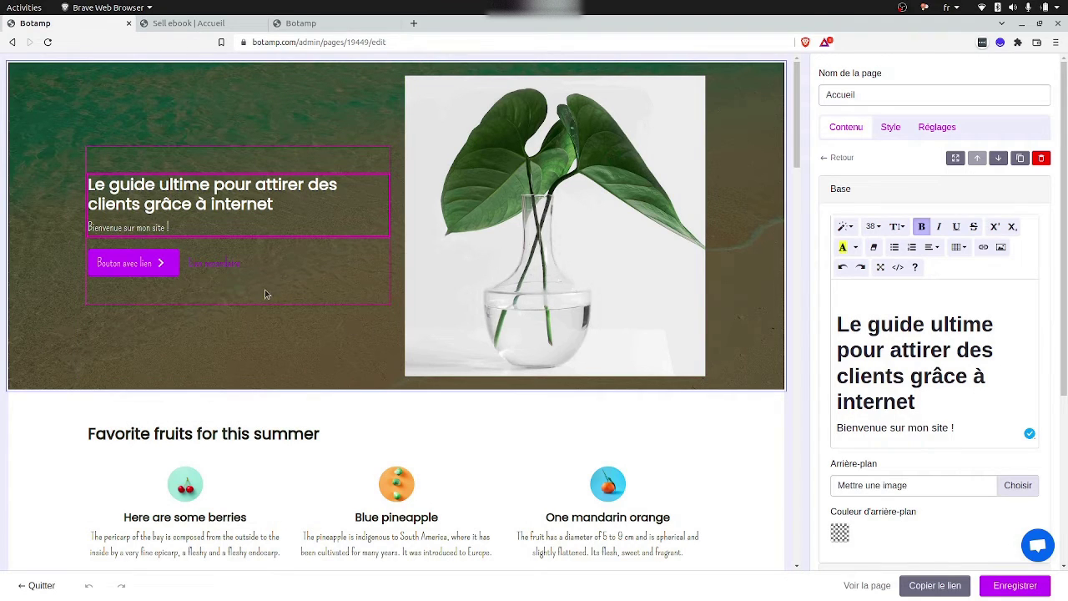
# Delete the header's secondary link and replace the plant image with Book cover .png.
pyautogui.click(215, 264)
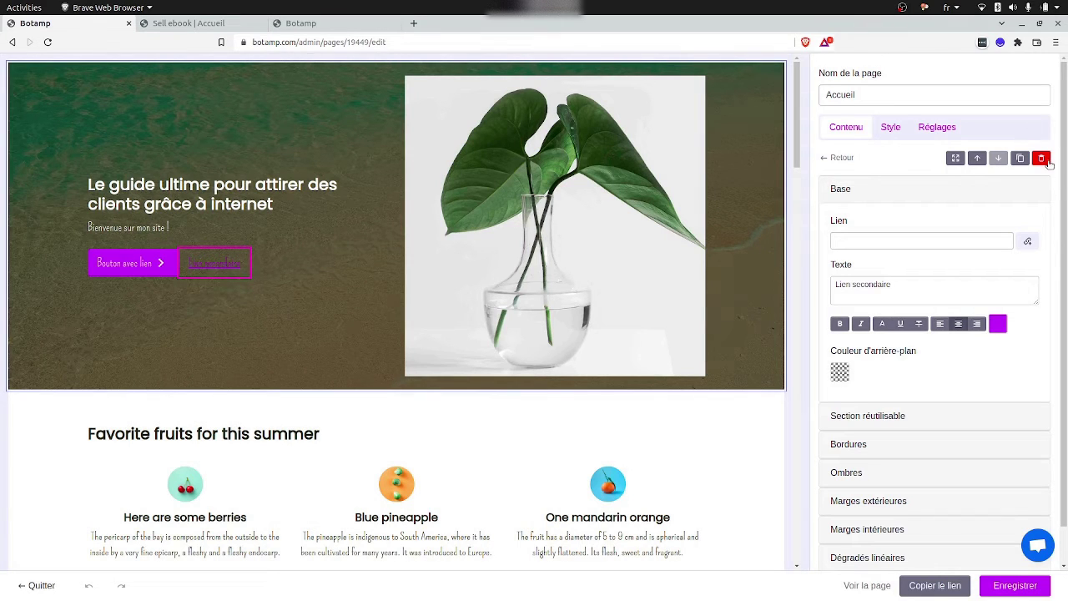
pyautogui.click(1042, 159)
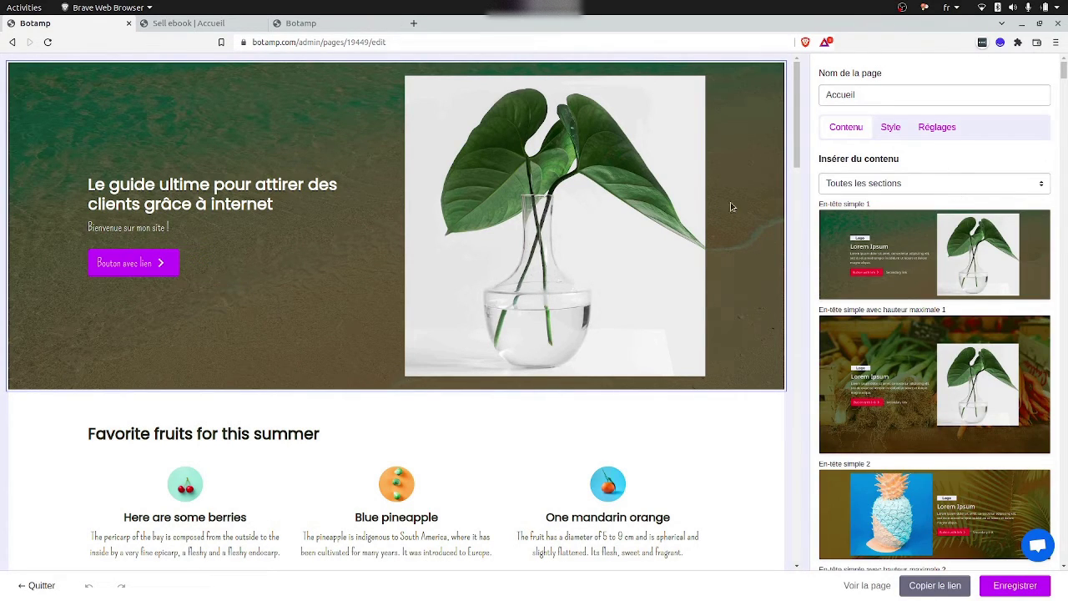
pyautogui.click(558, 209)
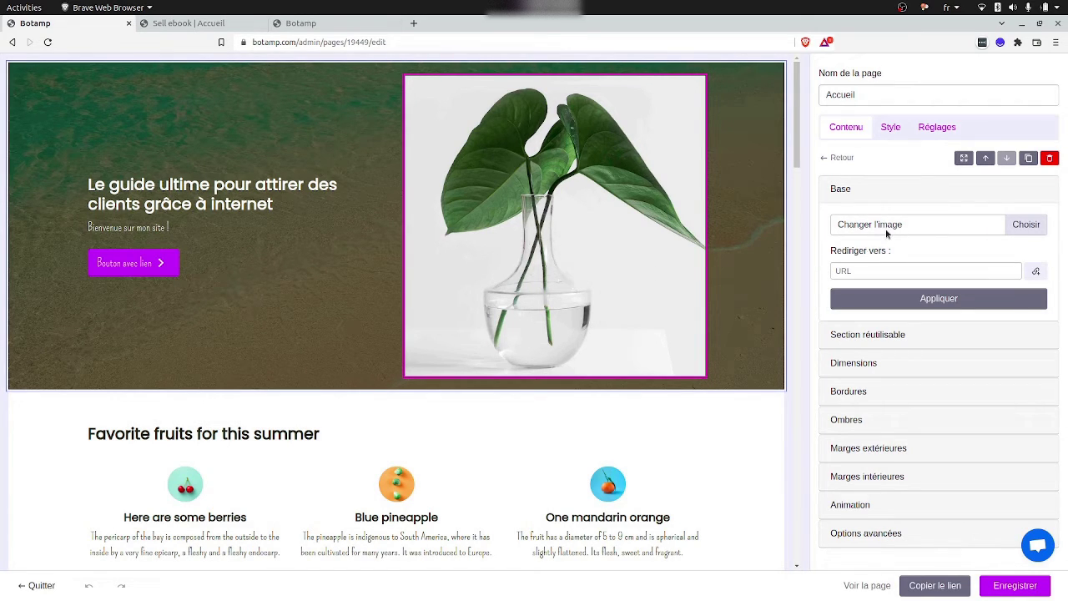
pyautogui.click(1026, 226)
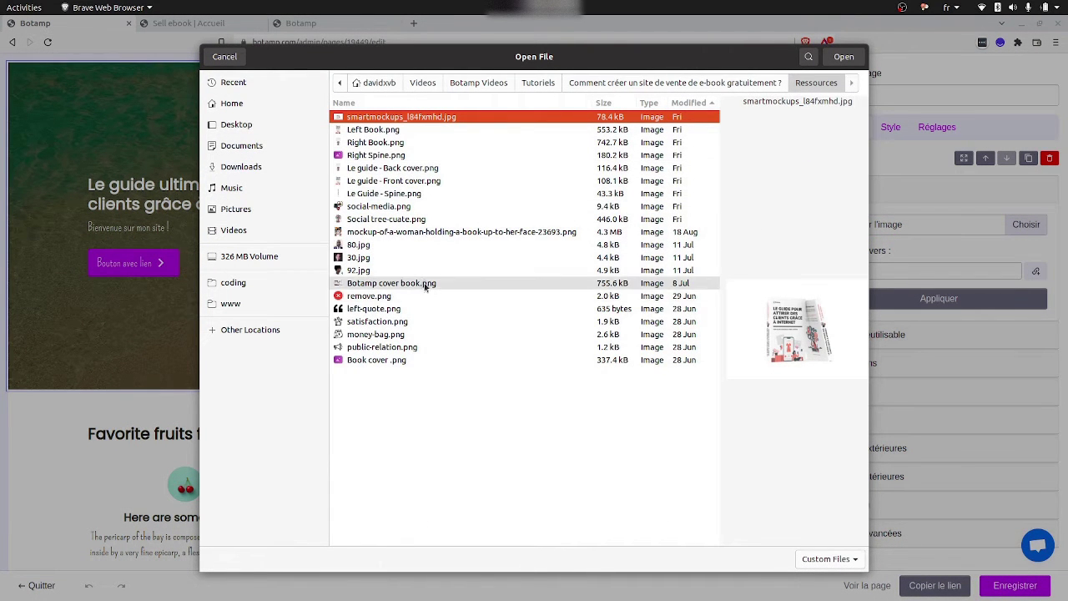
pyautogui.click(374, 360)
pyautogui.doubleClick(381, 359)
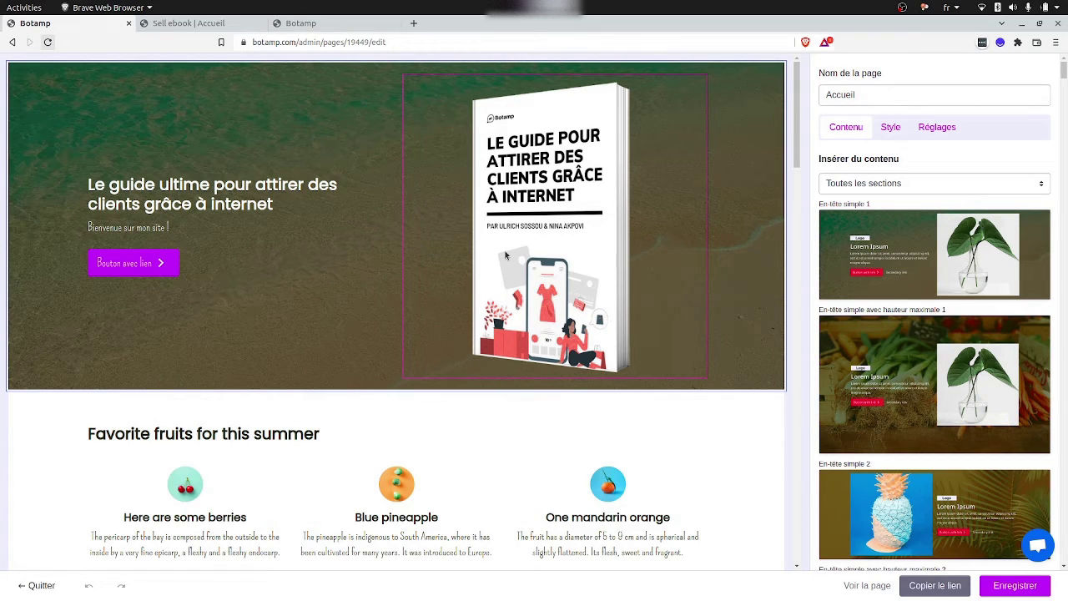
# Replace the welcome line with "Trouve un flux continu de client pour ton business grâce à notre guide" and a sentence on selling via Facebook, WhatsApp and website.
pyautogui.click(209, 200)
pyautogui.tripleClick(901, 427)
pyautogui.write('Trouve un flux continu de client pour ton business grâce à notre guide. Tu apprendras à vendre sur Facebook, WhatsApp et même sur ton site web.')
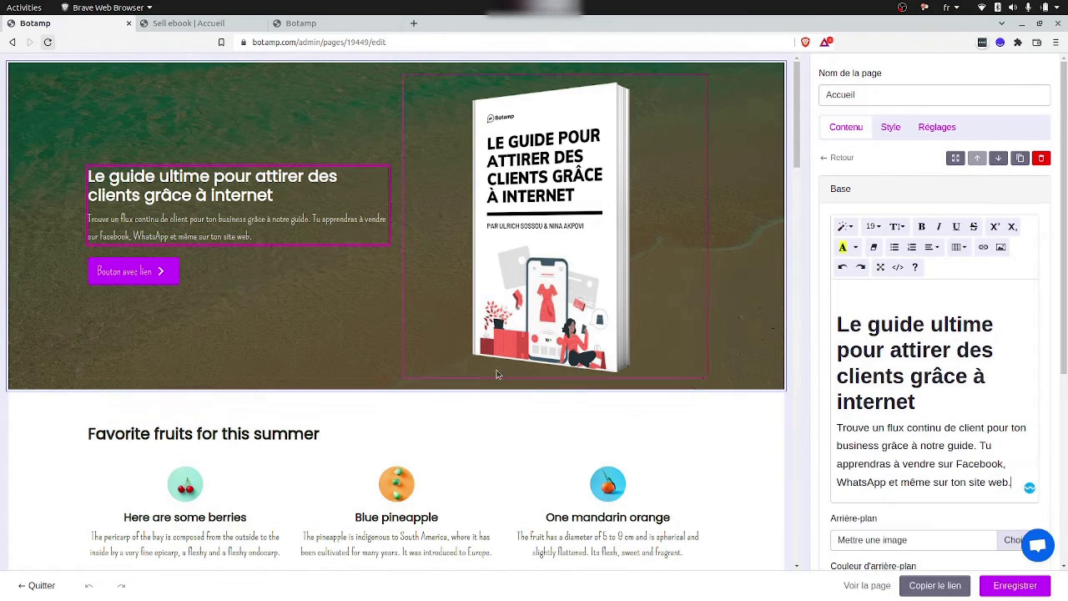
# Change the header button's label to "Acheter maintenant pour 6990 FCFA".
pyautogui.scroll(-1, 334, 367)
pyautogui.click(138, 262)
pyautogui.tripleClick(926, 249)
pyautogui.write('Acheter maintenant pour 6990 FCFA')
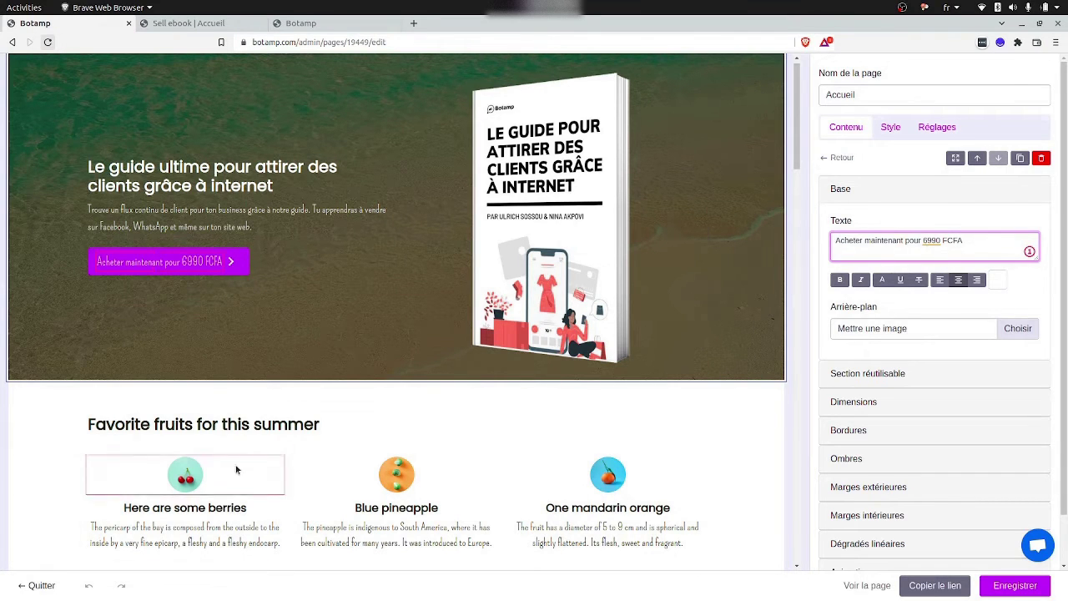
# Set the fruit section's heading to "Pour les entrepreneurs qui veulent augmenter leur chiffres d'affaires" and the first column's title to "Établis ton identité de marque".
pyautogui.click(239, 425)
pyautogui.hotkey('ctrl', 'a')
pyautogui.write("Pour les entrepreneurs qui veulent augmenter leur chiffres d'affaires")
pyautogui.scroll(-3, 418, 376)
pyautogui.click(184, 316)
pyautogui.tripleClick(894, 292)
pyautogui.write('Établis ton identité de marque')
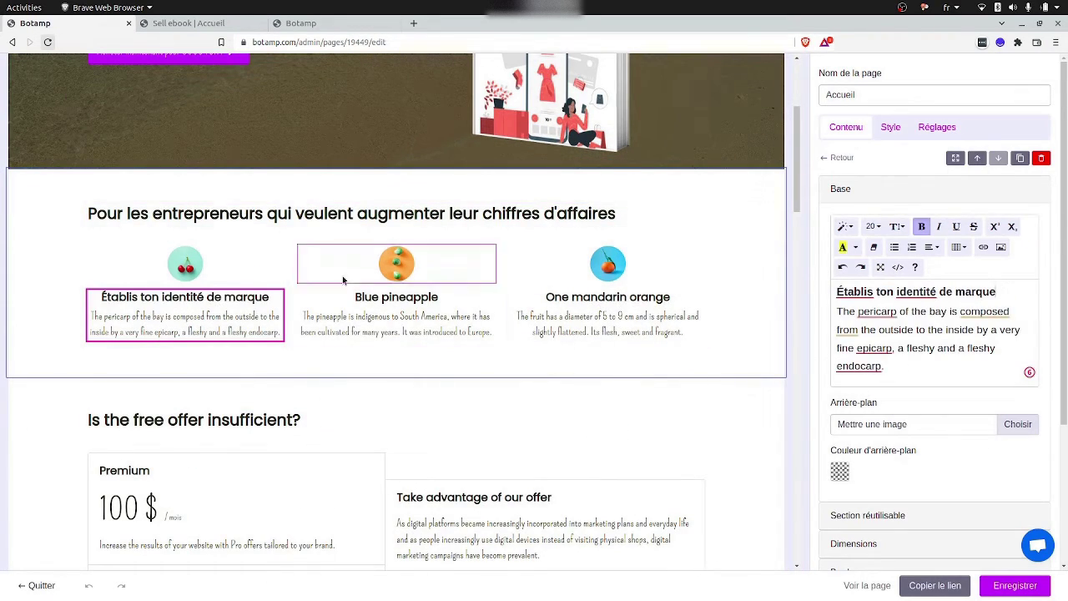
# Replace the first column's description with "Crée une identité de marque solide et unique. Établis ta marque en ligne et deviens une autorité dans ton domaine.".
pyautogui.moveTo(883, 365); pyautogui.dragTo(837, 317)
pyautogui.write('Crée une identité de marque solide et unique. Établis ta marque en ligne et deviens une autorité dans ton domaine.')
# Title the second column "Crée une machine à cash", with "Mets en place les éléments essentiels pour faire de ton site Web une machine à cash." below.
pyautogui.tripleClick(839, 320)
pyautogui.write('Mets en place les éléments essentiels pour faire de ton site Web une machine à cash.')
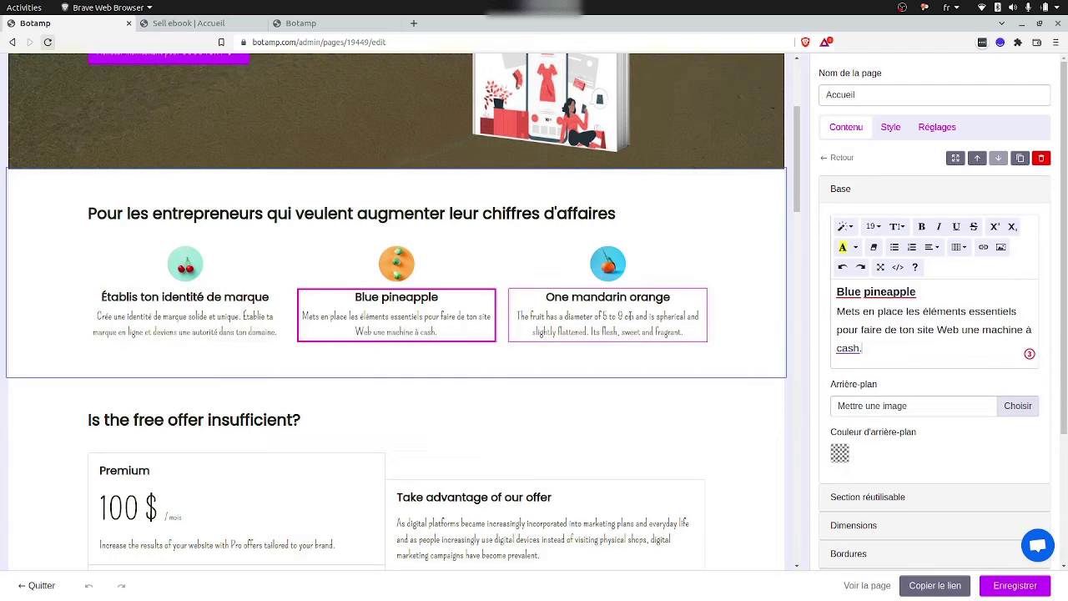
pyautogui.moveTo(926, 293); pyautogui.dragTo(825, 292)
pyautogui.write('Crée une machine à cash')
# Title the third column "Transforme tes prospects en clients" and describe it with "Crée du contenu qui attire des clients potentiels et les transforme en clients fidèles.".
pyautogui.click(607, 316)
pyautogui.moveTo(956, 291); pyautogui.dragTo(831, 291)
pyautogui.write('Transforme tes prospects en clients')
pyautogui.moveTo(959, 349); pyautogui.dragTo(820, 314)
pyautogui.write('Crée du contenu qui attire des clients potentiels et les transforme en clients fidèles.')
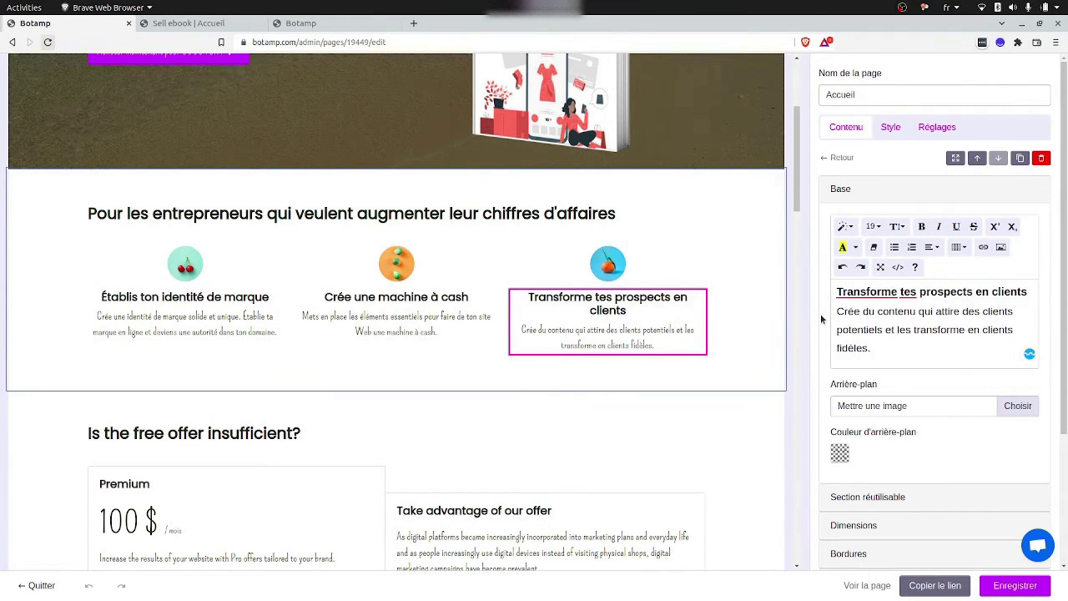
# Set the offer section's heading to "Que contient ton futur guide ?" and the Premium card's title to "Le guide ultime pour attirer des clients sur internet".
pyautogui.click(201, 431)
pyautogui.hotkey('ctrl', 'a')
pyautogui.write('Que contient ton futur guide ?')
pyautogui.click(124, 484)
pyautogui.scroll(-3, 142, 495)
pyautogui.hotkey('ctrl', 'a')
pyautogui.write('Le guide ultime pour attirer des clients sur internet')
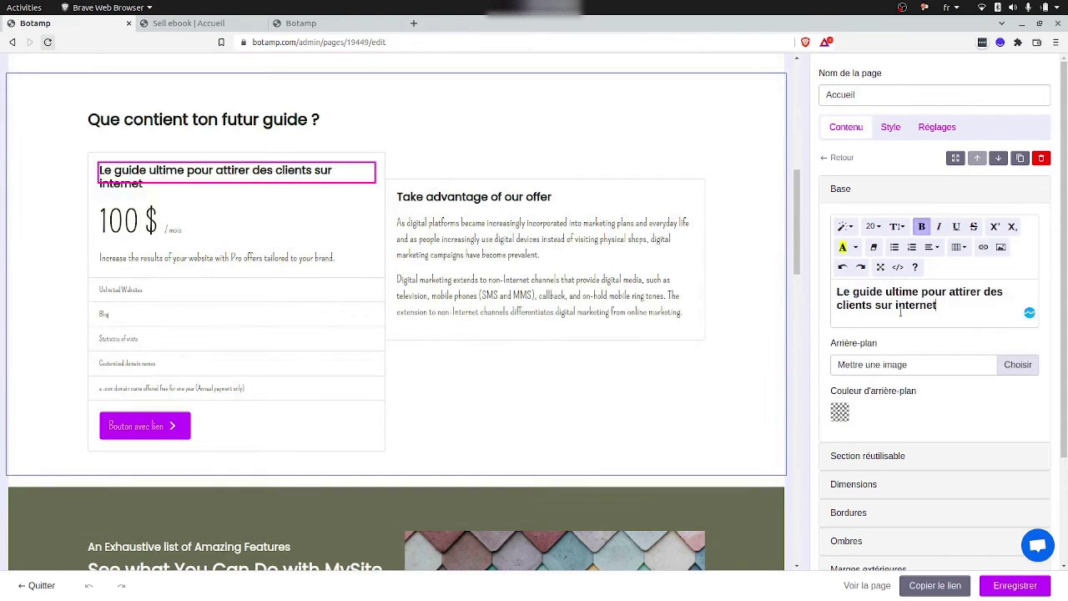
# Set the card's price to 6990 FCFA in bold and remove the "/ mois" label beside it.
pyautogui.click(126, 221)
pyautogui.hotkey('ctrl', 'a')
pyautogui.write('6990')
pyautogui.click(173, 229)
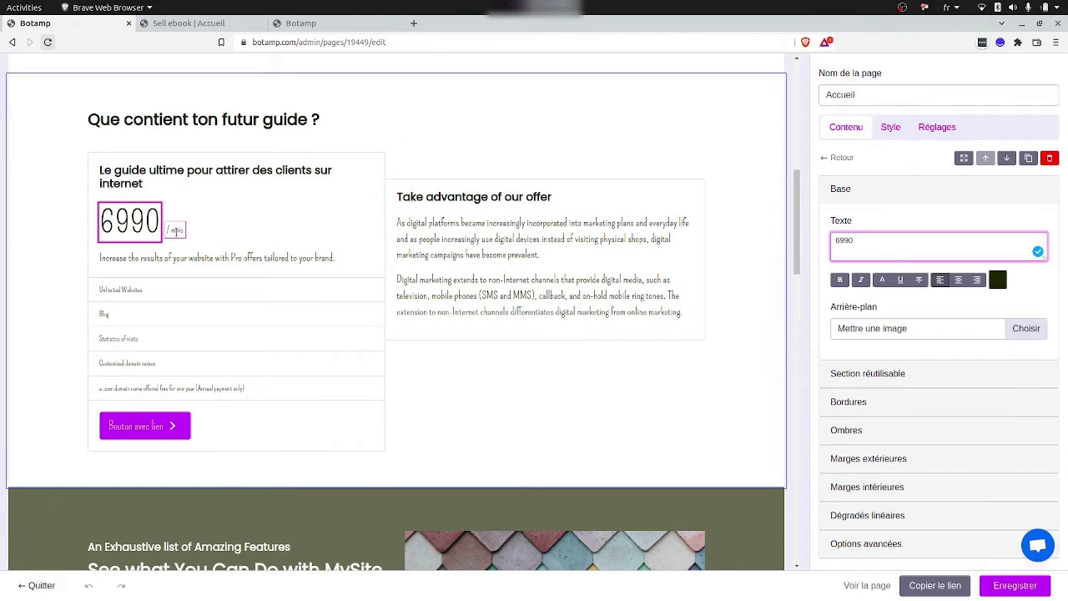
pyautogui.hotkey('ctrl', 'a')
pyautogui.write('FCFA')
pyautogui.press('Delete')
pyautogui.click(129, 220)
pyautogui.click(872, 238)
pyautogui.write('FCFA')
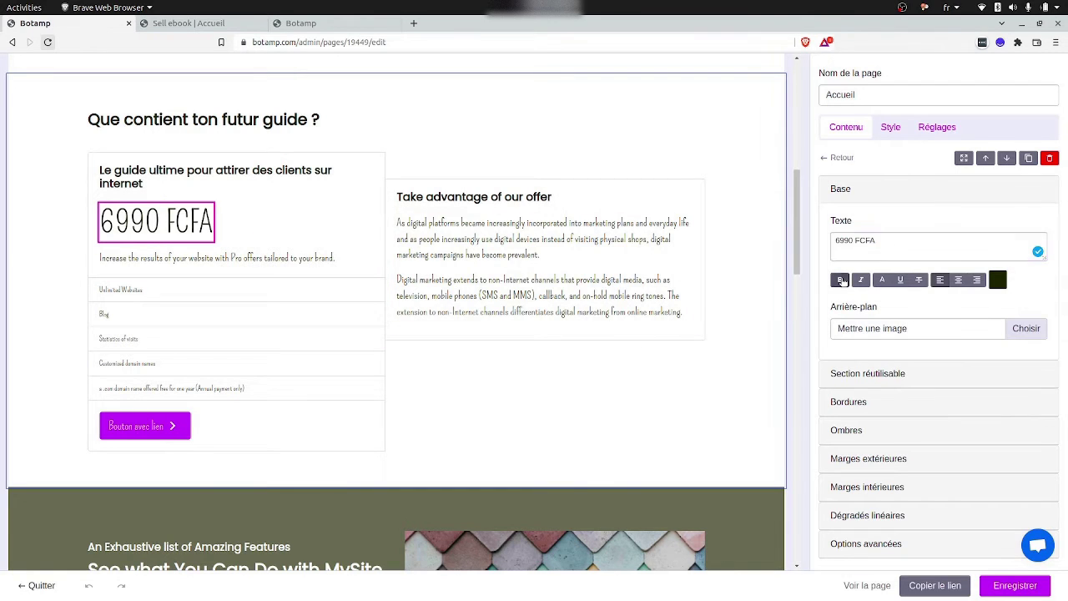
# Replace the description under the price with "Pour passer ton business au level supérieur".
pyautogui.click(217, 258)
pyautogui.hotkey('ctrl', 'a')
pyautogui.write('Pour passer ton business au level supérieur')
# Rewrite the first two features as "Créer une identité de marque solide et unique" and "Établir ta marque en ligne et devenir une autorité dans ton domaine".
pyautogui.click(162, 289)
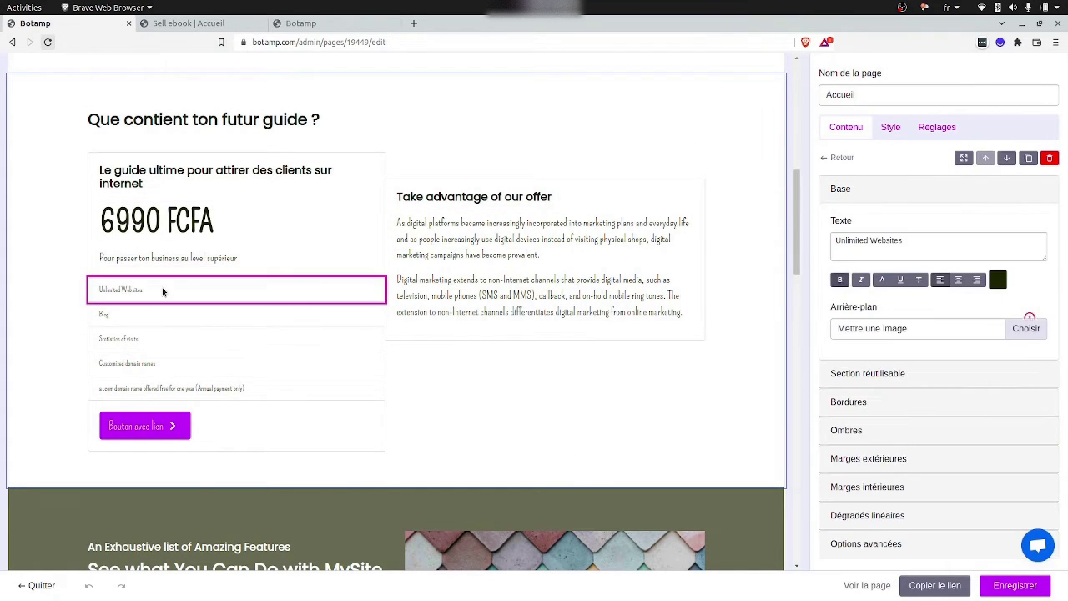
pyautogui.hotkey('ctrl', 'a')
pyautogui.write('Créer une identité de marque solide et unique')
pyautogui.click(359, 313)
pyautogui.hotkey('ctrl', 'a')
pyautogui.write('Établir ta marque en ligne et devenir une autorité dans ton domaine')
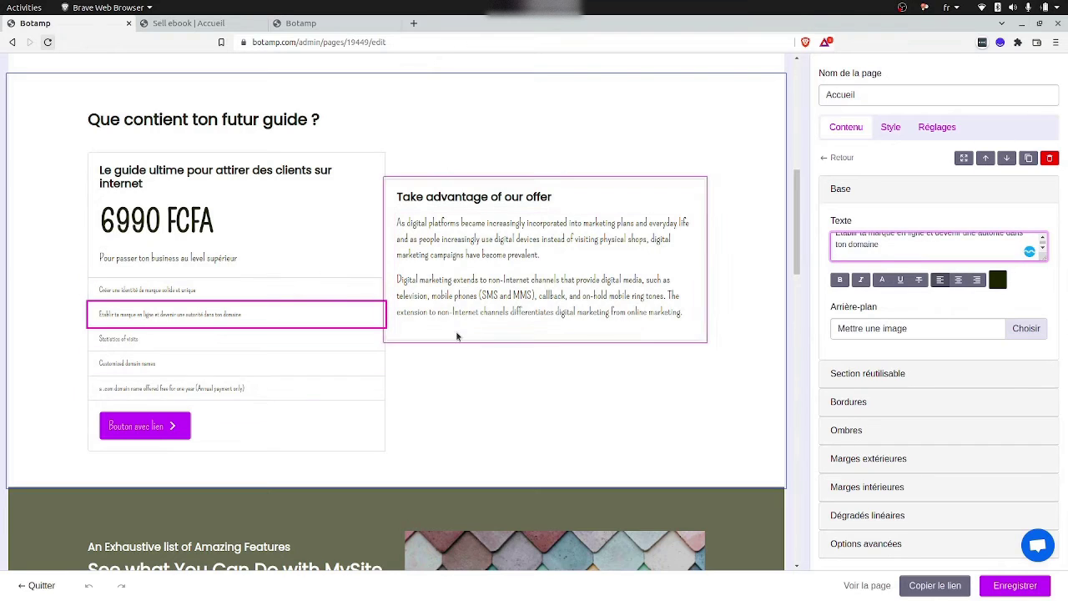
# Change the card's third feature to "Mettre en place les éléments essentiels pour faire de ton site Web une machine à cash".
pyautogui.click(363, 339)
pyautogui.hotkey('ctrl', 'a')
pyautogui.write('Mettre en place les éléments essentiels pour faire de ton site Web une machine à cash')
# Change the card's fourth feature to "Créer du contenu qui attire des clients potentiels et les transforme en clients fidèles".
pyautogui.click(359, 363)
pyautogui.hotkey('ctrl', 'a')
pyautogui.write('Créer du contenu qui attire des clients potentiels et les transforme en clients fidèles')
# Change the card's fifth feature to "Les erreurs à ne pas faire pour réussir à vendre tes produits ou services en ligne".
pyautogui.click(241, 388)
pyautogui.hotkey('ctrl', 'a')
pyautogui.write('Les erreurs à ne pas faire pour réussir à vendre tes produits ou services en ligne')
# Label the card's button "Commander" and set the adjacent box's heading to "Faites décoller votre entreprise grâce à internet".
pyautogui.click(162, 425)
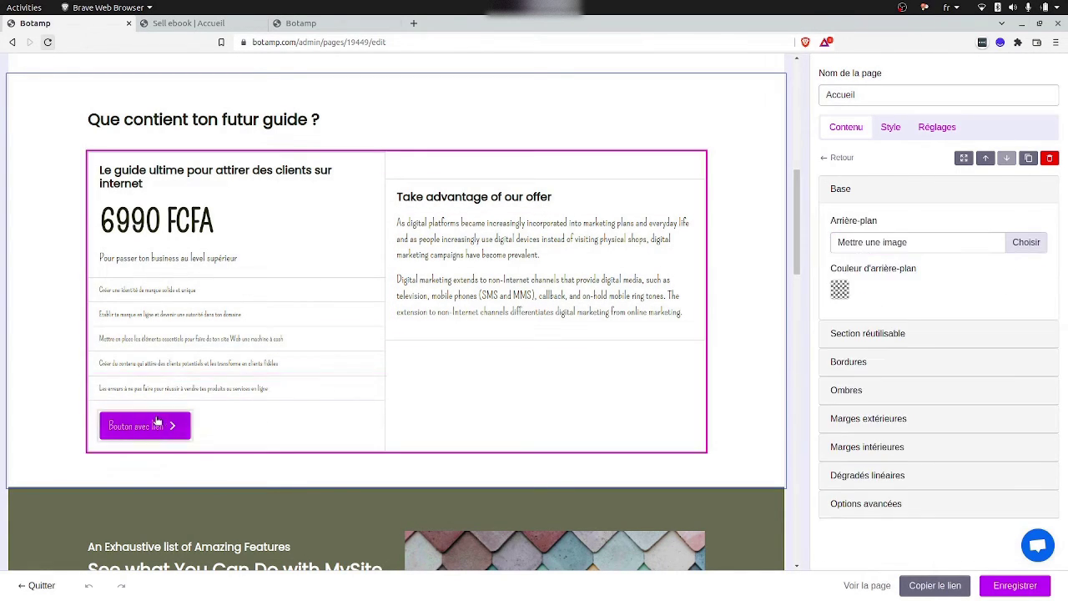
pyautogui.click(176, 425)
pyautogui.hotkey('ctrl', 'a')
pyautogui.write('Commander')
pyautogui.click(583, 193)
pyautogui.hotkey('ctrl', 'a')
pyautogui.write('Faites décoller votre entreprise grâce à Internet')
# Replace the box's body with the pitch from "Le monde change. Avec les dernières crises, nos habitudes ont changé" to "ce guide est fait pour vous !".
pyautogui.click(587, 250)
pyautogui.hotkey('ctrl', 'a')
pyautogui.write("Le monde change. Avec les dernières crises, nos habitudes ont changé. Les seuls business qui marchent actuellement sont ceux qui avaient porté une partie de leur activité sur Internet. Malheureusement, développer son entreprise sur internet nécessite la connaissance de certaines techniques, simples certes, mais incontournables pour attirer des clients. Si vous avez envie d'avoir votre part du gâteau et de ne pas manquer cette nouvelle opportunité de proposer votre produit ou service au plus grand nombre, ce guide est fait pour vous !")
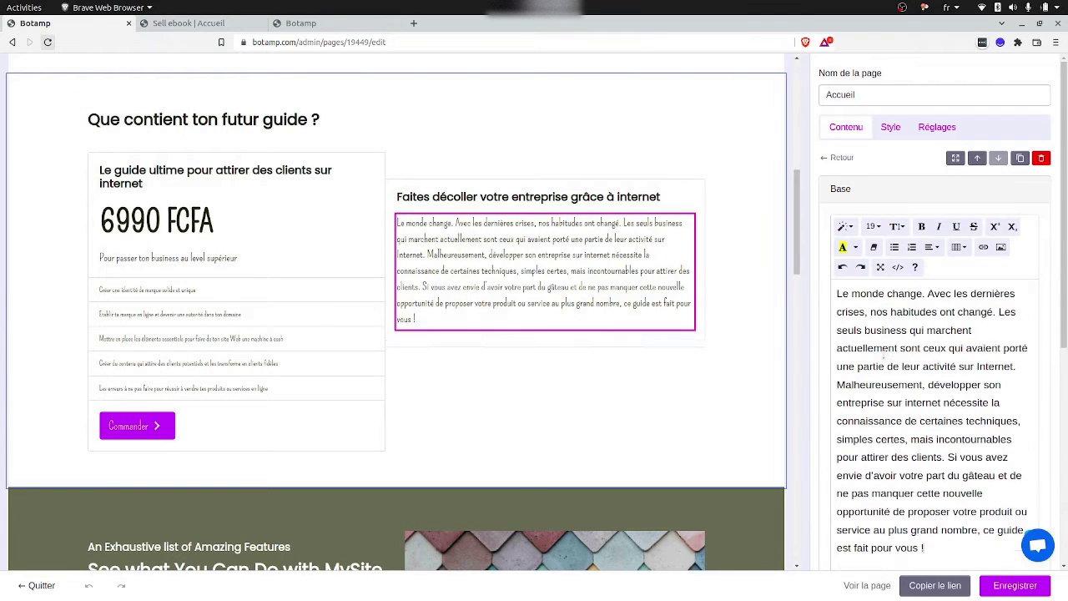
# Set the features section's heading to "Ce guide n'est pas fait pour toi si" and delete the small line above it.
pyautogui.scroll(-4, 591, 397)
pyautogui.click(235, 188)
pyautogui.hotkey('ctrl', 'a')
pyautogui.write("Ce guide n'est pas fait pour toi si")
pyautogui.click(189, 166)
pyautogui.press('Delete')
# Set the first list item to "Tu ne veux pas faire croître ton entreprise via les nouveaux canaux que t'offre Internet".
pyautogui.click(184, 230)
pyautogui.hotkey('ctrl', 'a')
pyautogui.write("Tu ne veux pas faire croître ton entreprise via les nouveaux canaux que t'offre Internet")
# Set the second list item to "Tu ne veux pas sortir ton entreprise du lot de toutes les nombreuses entreprises sur Facebook et les autres réseaux sociaux".
pyautogui.click(182, 259)
pyautogui.hotkey('ctrl', 'a')
pyautogui.write('Tu ne veux pas sortir ton entreprise du lot de toutes les nombreuses entreprises sur Facebook et les autres réseaux sociaux')
# Try to set the third list item to "Tu veux continuer à avoir du mal à retenir tes clients et les inciter à acheter continuellement chez toi".
pyautogui.click(233, 305)
pyautogui.hotkey('ctrl', 'a')
pyautogui.hotkey('ctrl', 'v')
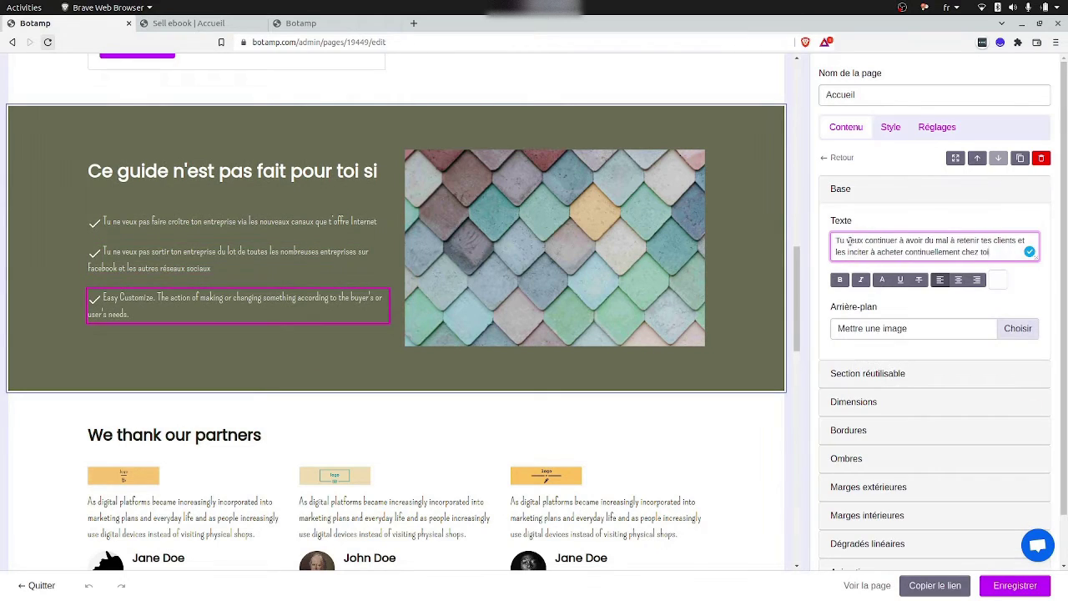
# Replace the check-mark icons of all three list items with remove.png.
pyautogui.scroll(1, 653, 244)
pyautogui.click(95, 250)
pyautogui.click(1026, 223)
pyautogui.doubleClick(460, 295)
pyautogui.click(94, 282)
pyautogui.click(1026, 223)
pyautogui.doubleClick(478, 298)
pyautogui.click(95, 328)
pyautogui.click(1026, 223)
pyautogui.doubleClick(534, 296)
# Replace the coloured tiles image beside the list with mockup-of-a-woman-holding-a-book-up-to-her-face-23693.png.
pyautogui.click(626, 259)
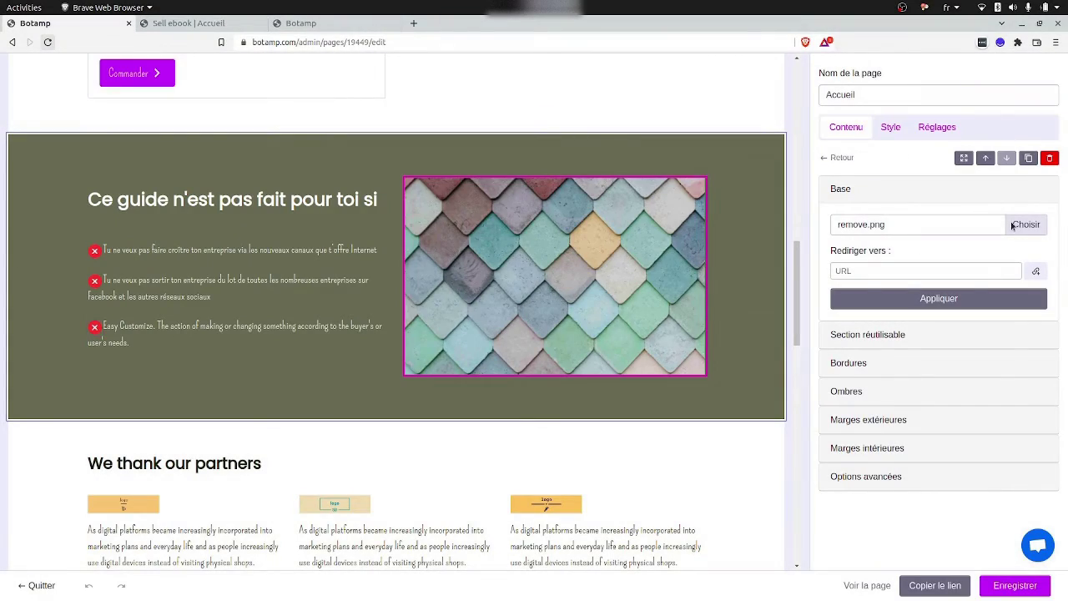
pyautogui.click(1025, 223)
pyautogui.click(440, 231)
pyautogui.doubleClick(440, 231)
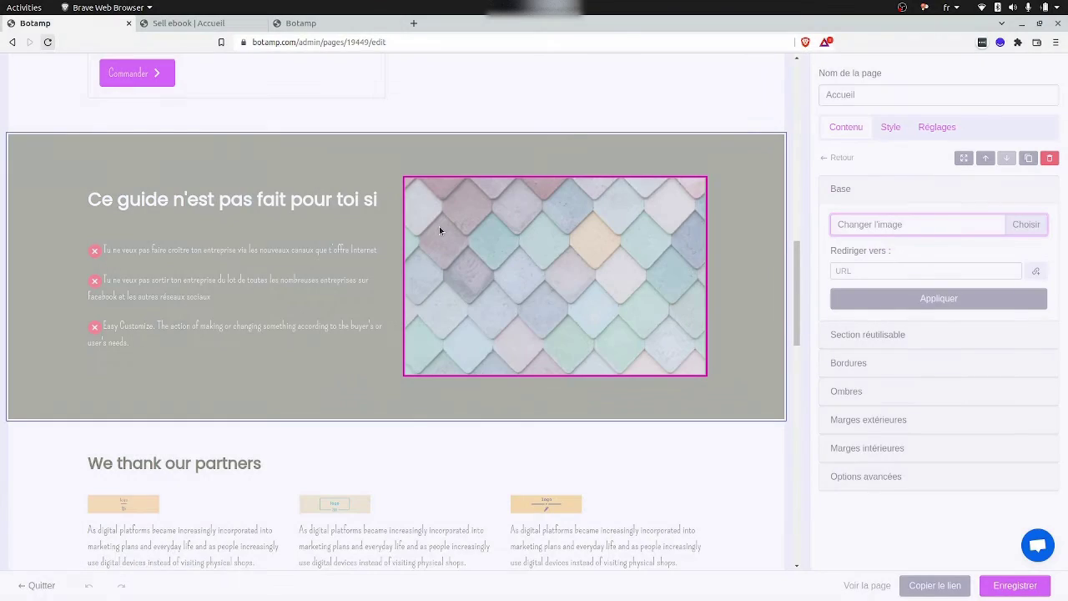
# Change the "We thank our partners" heading to "Témoignages".
pyautogui.scroll(-3, 289, 349)
pyautogui.click(290, 349)
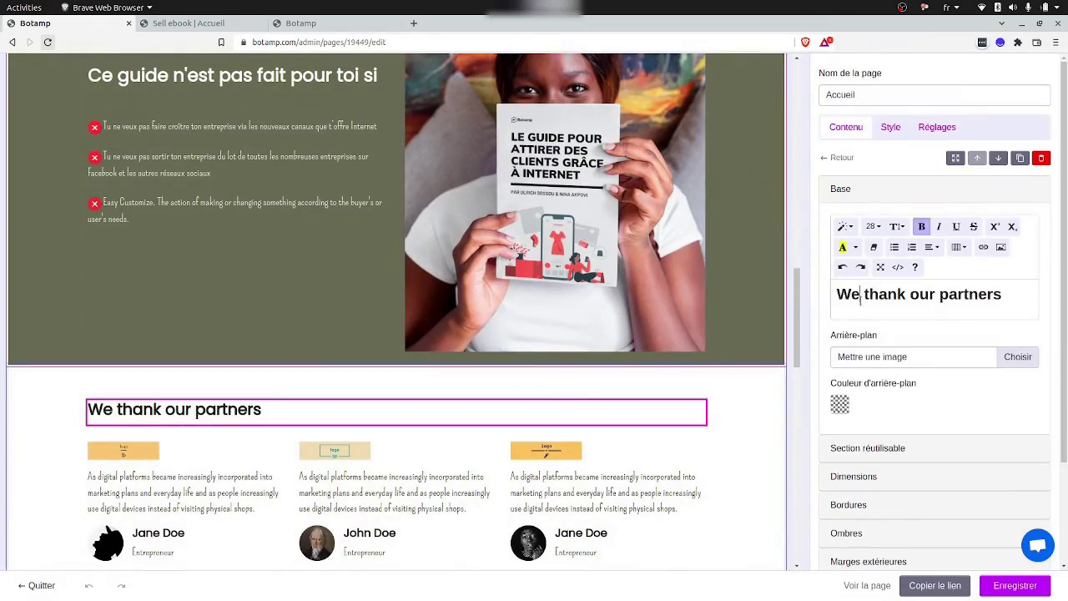
pyautogui.hotkey('ctrl', 'a')
pyautogui.write('Témoignages')
pyautogui.click(723, 322)
# Replace the three logo images in the Témoignages section with left-quote.png.
pyautogui.scroll(-5, 723, 322)
pyautogui.click(123, 209)
pyautogui.click(1025, 223)
pyautogui.doubleClick(373, 308)
pyautogui.click(335, 209)
pyautogui.click(1025, 224)
pyautogui.doubleClick(445, 312)
pyautogui.click(546, 210)
pyautogui.click(1025, 224)
pyautogui.doubleClick(537, 309)
# Set all three testimonials to "Grâce au guide, j'utilise mes réseaux sociaux pour vendre mes services. Mon entreprise sort du lot et j'arrive à retenir mes anciens clients.".
pyautogui.click(191, 252)
pyautogui.hotkey('ctrl', 'a')
pyautogui.write("Grâce au guide, j'utilise mes réseaux sociaux pour vendre mes services. Mon entreprise sort du lot et j'arrive à retenir mes anciens clients.")
pyautogui.click(394, 252)
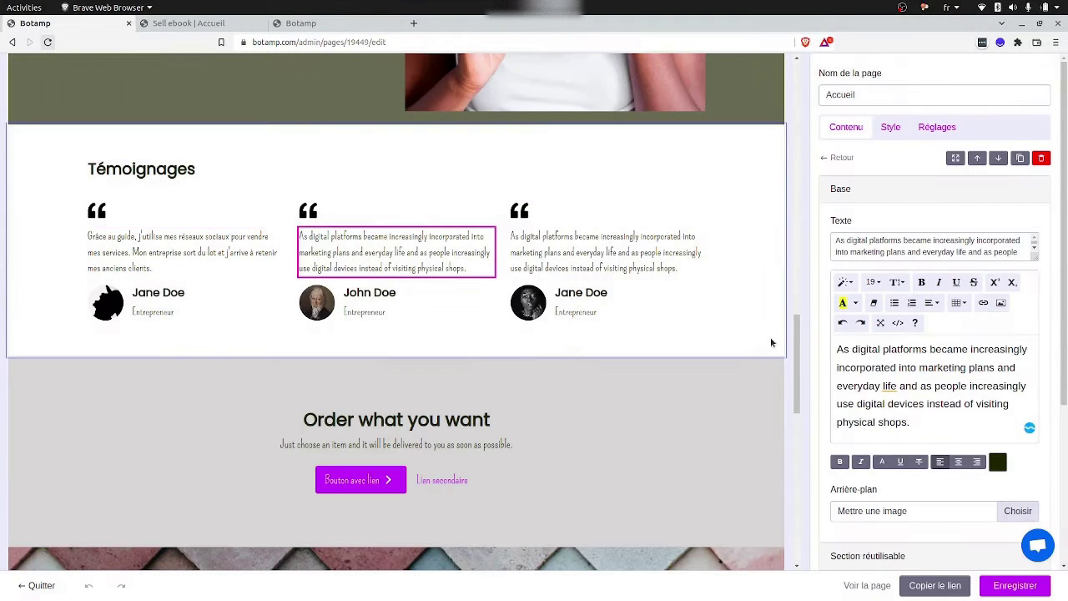
pyautogui.hotkey('ctrl', 'a')
pyautogui.write("Grâce au guide, j'utilise mes réseaux sociaux pour vendre mes services. Mon entreprise sort du lot et j'arrive à retenir mes anciens clients.")
pyautogui.click(606, 252)
pyautogui.hotkey('ctrl', 'a')
pyautogui.write("Grâce au guide, j'utilise mes réseaux sociaux pour vendre mes services. Mon entreprise sort du lot et j'arrive à retenir mes anciens clients.")
# Change the order heading to "Demandez votre livre maintenant !" and text to "Ne laisse pas cette occasion passer et trouve un flux continu de client pour ton business.".
pyautogui.scroll(-4, 765, 370)
pyautogui.click(438, 269)
pyautogui.tripleClick(908, 297)
pyautogui.write('Demandez votre livre maintenant !')
pyautogui.tripleClick(960, 350)
pyautogui.write('Ne laisse pas cette occasion passer et trouve un flux continu de client pour ton business.')
# Label the order section's button "Commander" and delete the secondary link beside it.
pyautogui.click(361, 315)
pyautogui.tripleClick(885, 241)
pyautogui.write('Commander')
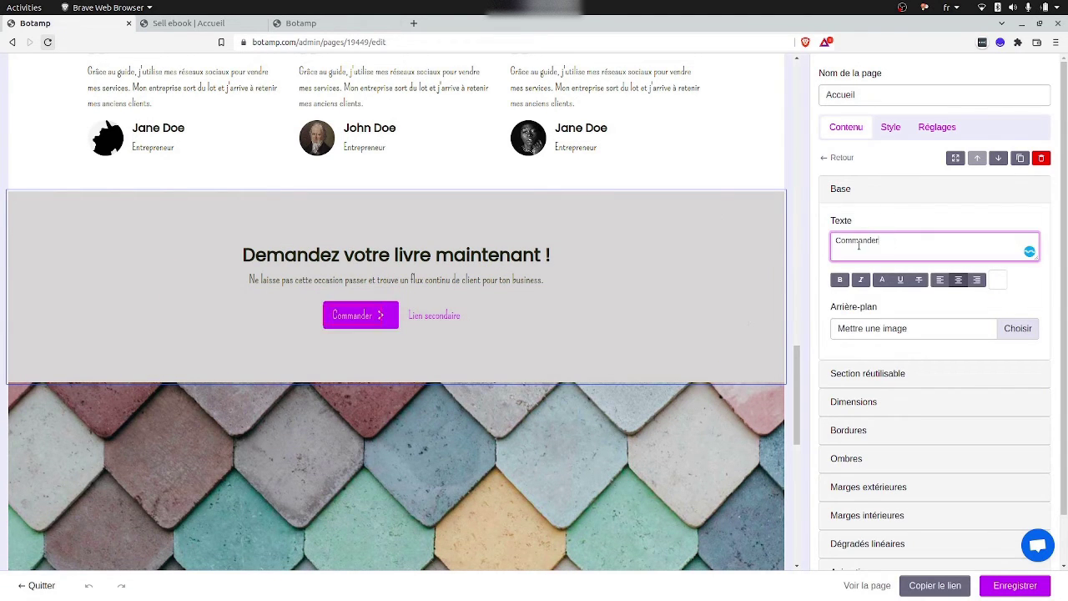
pyautogui.click(434, 315)
pyautogui.click(1041, 159)
# Replace the wide coloured tiles image below the order section with smartmockups_l84fxmhd.jpg.
pyautogui.scroll(2, 384, 284)
pyautogui.scroll(-5, 584, 250)
pyautogui.click(784, 229)
pyautogui.click(1026, 225)
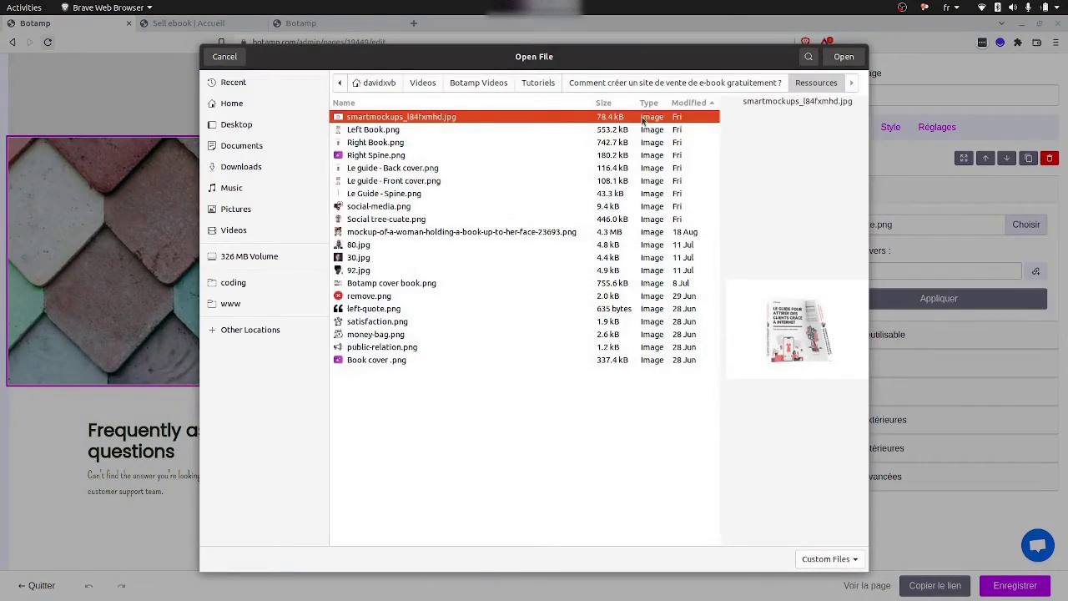
pyautogui.press('Return')
pyautogui.scroll(2, 624, 180)
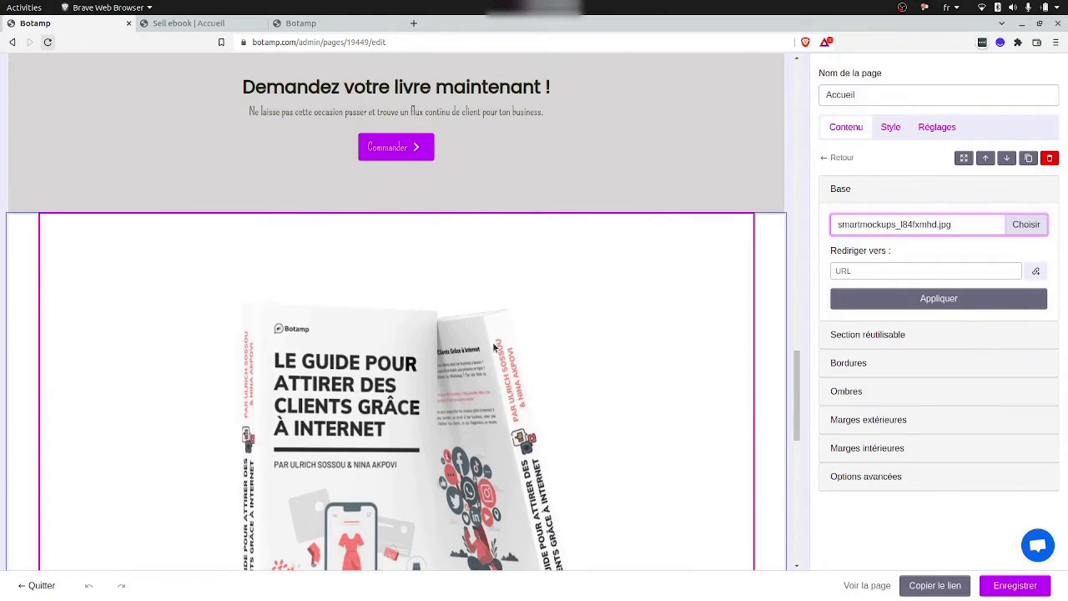
# Set the FAQ title to "Foire À Question" and its text to "Vous ne trouvez pas la réponse que vous cherchez ? Contactez notre équipe d'assistance à la clientèle.".
pyautogui.scroll(-5, 625, 179)
pyautogui.click(183, 342)
pyautogui.moveTo(837, 295); pyautogui.dragTo(921, 318)
pyautogui.write('Foire À Question')
pyautogui.moveTo(837, 341); pyautogui.dragTo(1030, 359)
pyautogui.write("Vous ne trouvez pas la réponse que vous cherchez ? Contactez notre équipe d'assistance à la clientèle.")
# Set the first question to "Comment accéder au guide ?" and answer it with the redirect after payment and the emailed download link.
pyautogui.click(501, 315)
pyautogui.hotkey('ctrl', 'z')
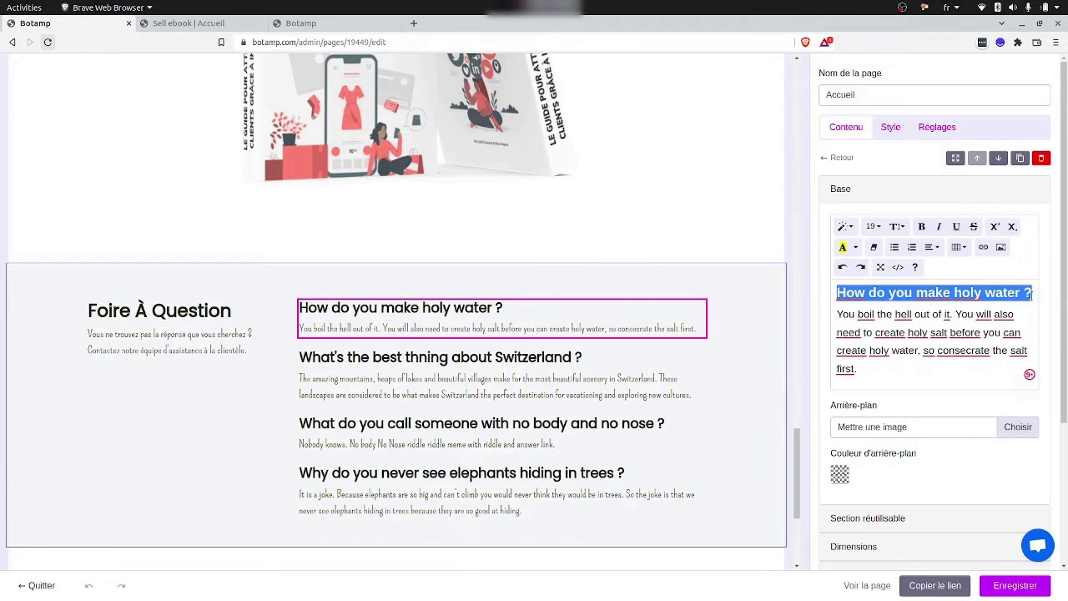
pyautogui.write('Comment accéder au guide ?')
pyautogui.moveTo(837, 310); pyautogui.dragTo(858, 359)
pyautogui.write('Une fois que vous aurez effectué le paiement, vous serez redirigé sur le guide. Vous recevrez également dans votre boite mail un lien pour y accéder et le télécharger.')
# Set the second question to "Je ne trouve pas mon guide après avoir payé", answering with the support e-mail and a reminder to check spam and promotions.
pyautogui.click(475, 383)
pyautogui.moveTo(923, 309); pyautogui.dragTo(777, 273)
pyautogui.write('Je ne trouve pas mon guide après avoir payé')
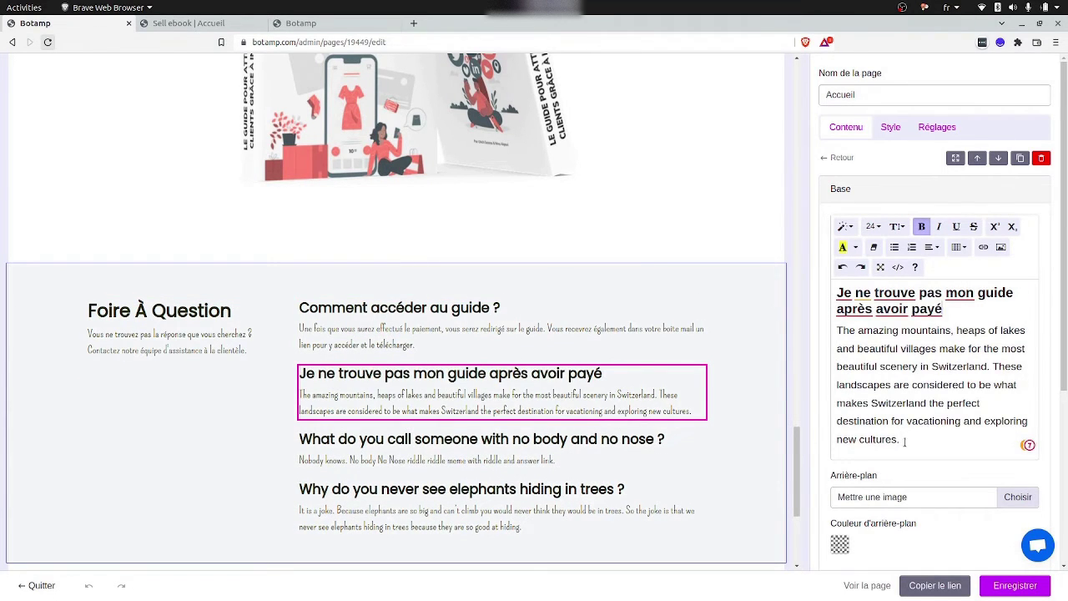
pyautogui.moveTo(900, 438); pyautogui.dragTo(798, 332)
pyautogui.hotkey('ctrl', 'v')
# Replace the third FAQ entry with "À qui ce guide est adressé ?" and its answer about increasing revenue and internet sales, and delete the fourth entry.
pyautogui.click(501, 442)
pyautogui.moveTo(837, 292); pyautogui.dragTo(1014, 308)
pyautogui.write('À qui ce guide est adressé ?')
pyautogui.moveTo(837, 327); pyautogui.dragTo(1026, 351)
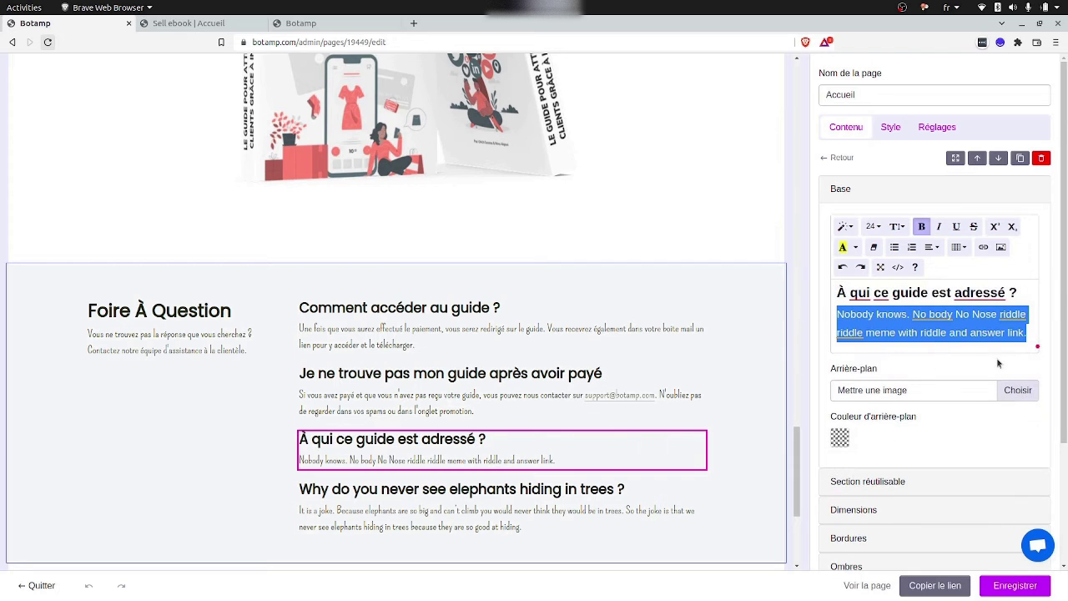
pyautogui.write("Si vous voulez augmenter vos revenus et faire plus de ventes grâce à internet, ce guide t'est adressé.")
pyautogui.click(584, 500)
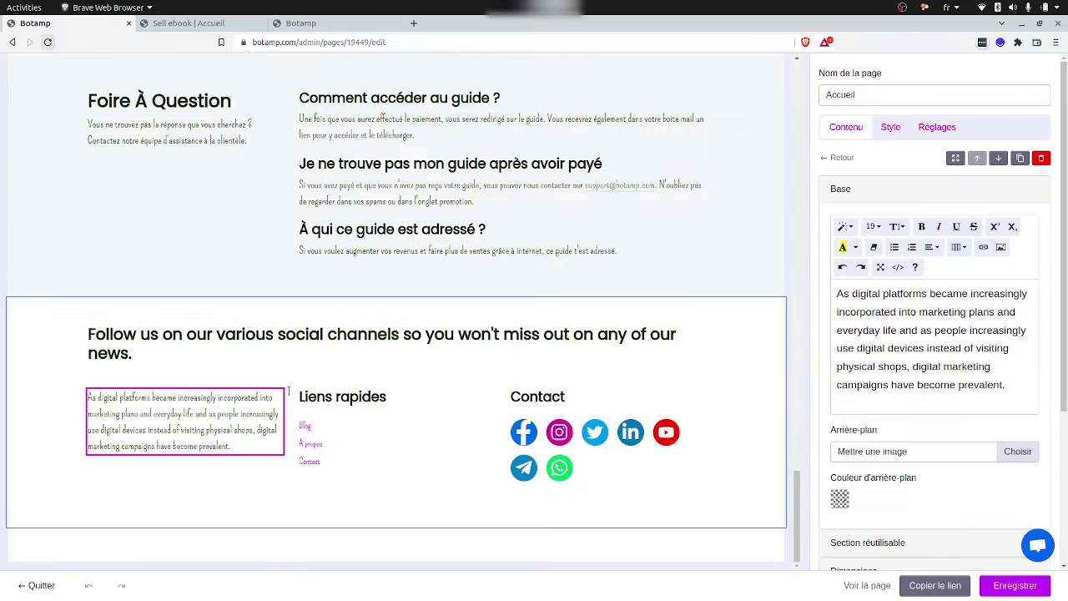
# Replace the footer paragraph with the pitch starting "Trouver un flux continu de clients pour ton business, c'est possible" and ending "Il faut pouvoir le vendre".
pyautogui.moveTo(837, 293); pyautogui.dragTo(1006, 430)
pyautogui.write("Trouver un flux continu de clients pour ton business, c'est possible. Mais il ne suffit pas de proposer un bon produit. Il faut pouvoir le vendre.")
pyautogui.hotkey('ctrl', 'z')
pyautogui.write("Trouver un flux continu de clients pour ton business, c'est possible. Mais il ne suffit pas de proposer un bon produit. Il faut pouvoir le vendre.")
# Delete the "Liens rapides" column and the "Contact" heading from the footer.
pyautogui.click(485, 417)
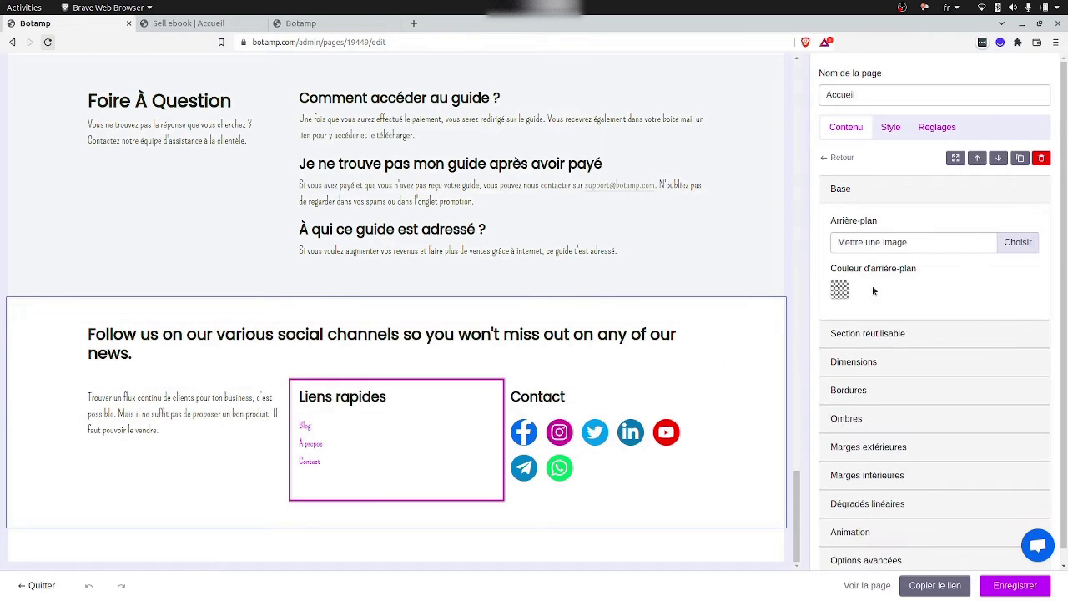
pyautogui.press('Delete')
pyautogui.click(639, 402)
pyautogui.press('Delete')
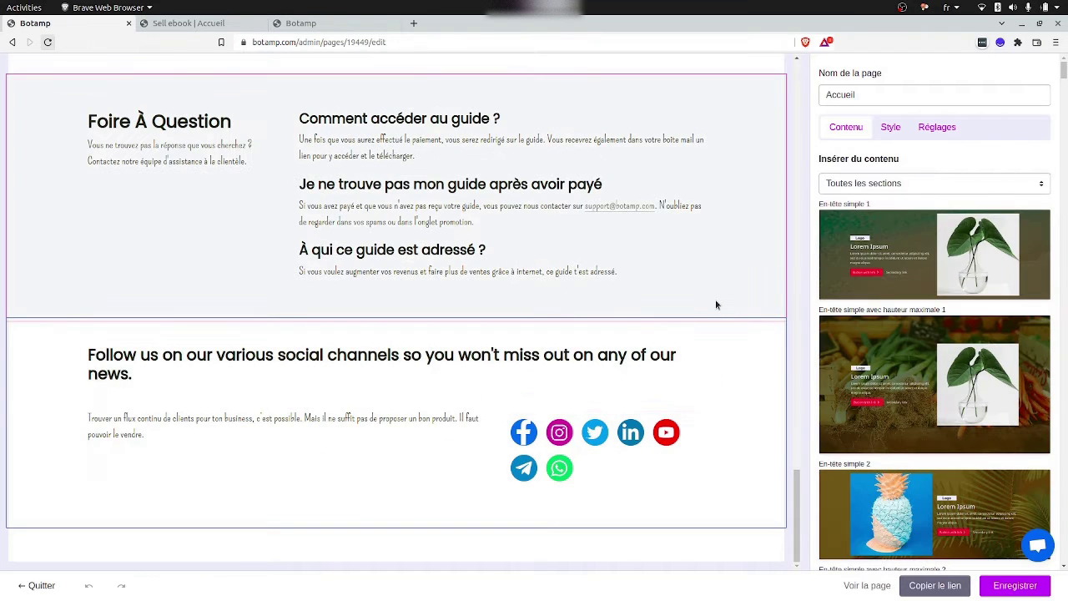
# Look over the edited sections from the footer up to the guide's price card.
pyautogui.scroll(3, 477, 398)
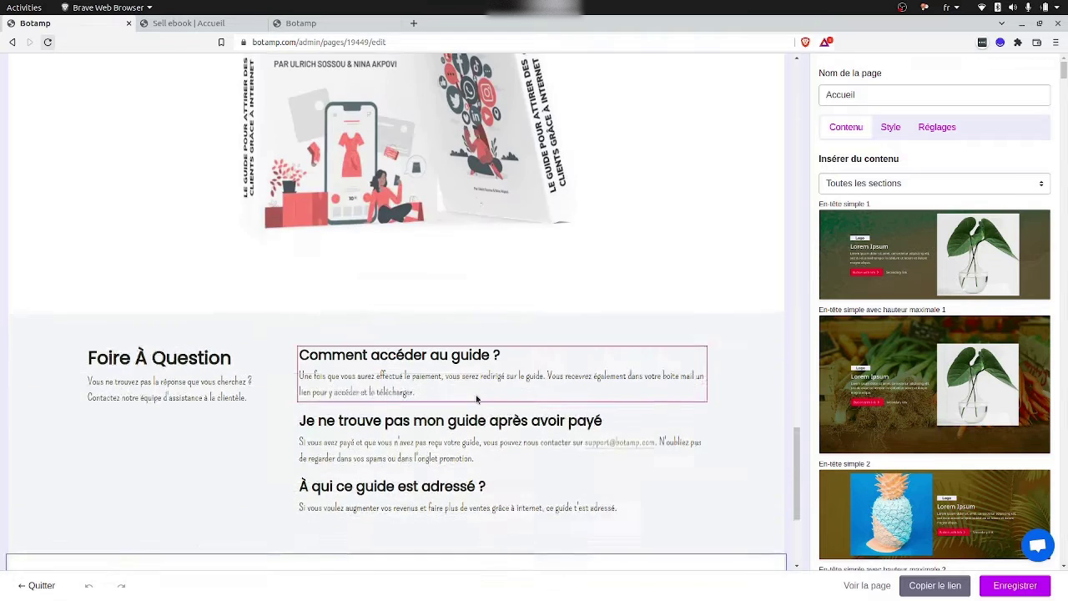
pyautogui.scroll(10, 476, 395)
pyautogui.scroll(-13, 438, 399)
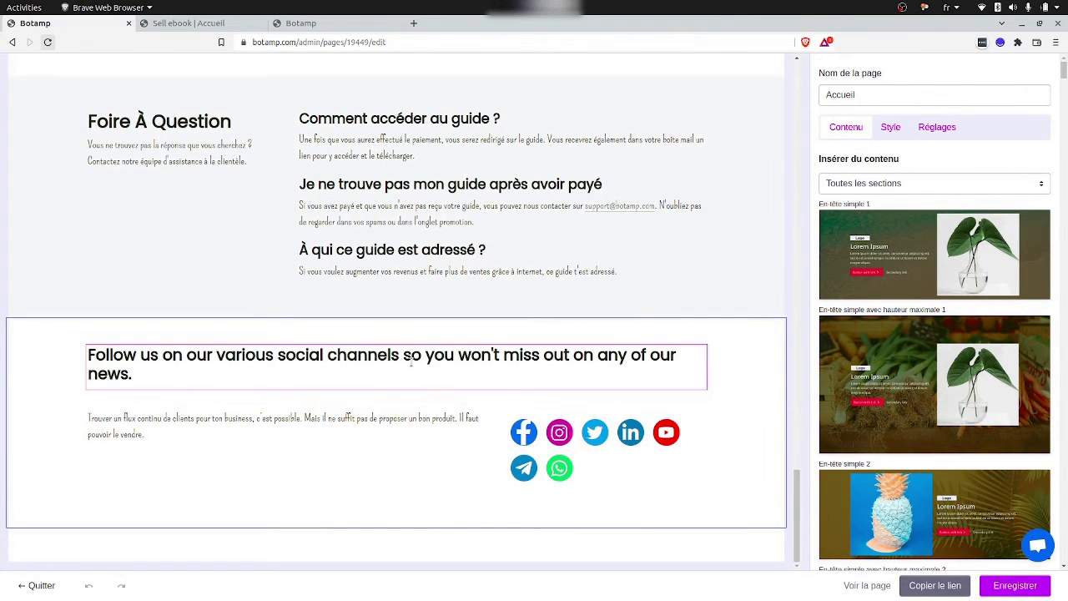
pyautogui.scroll(1, 417, 336)
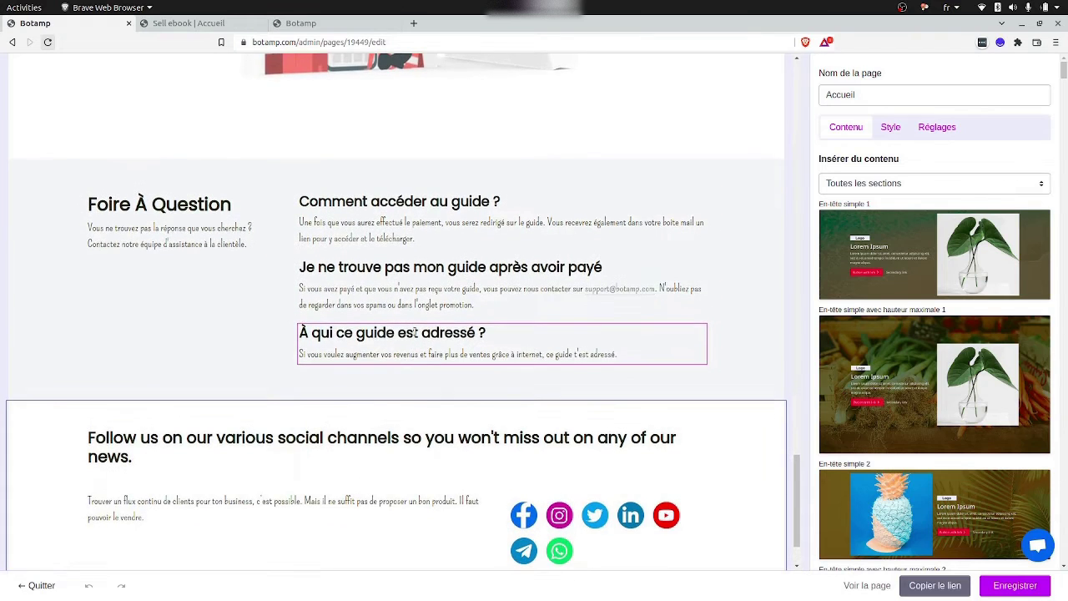
pyautogui.scroll(1, 415, 334)
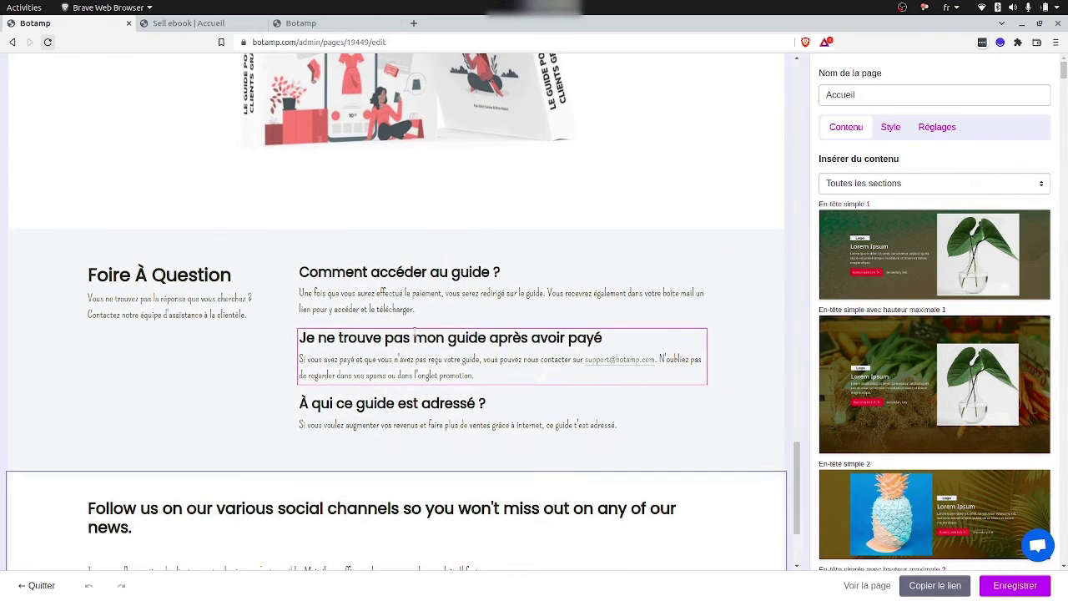
pyautogui.scroll(10, 414, 334)
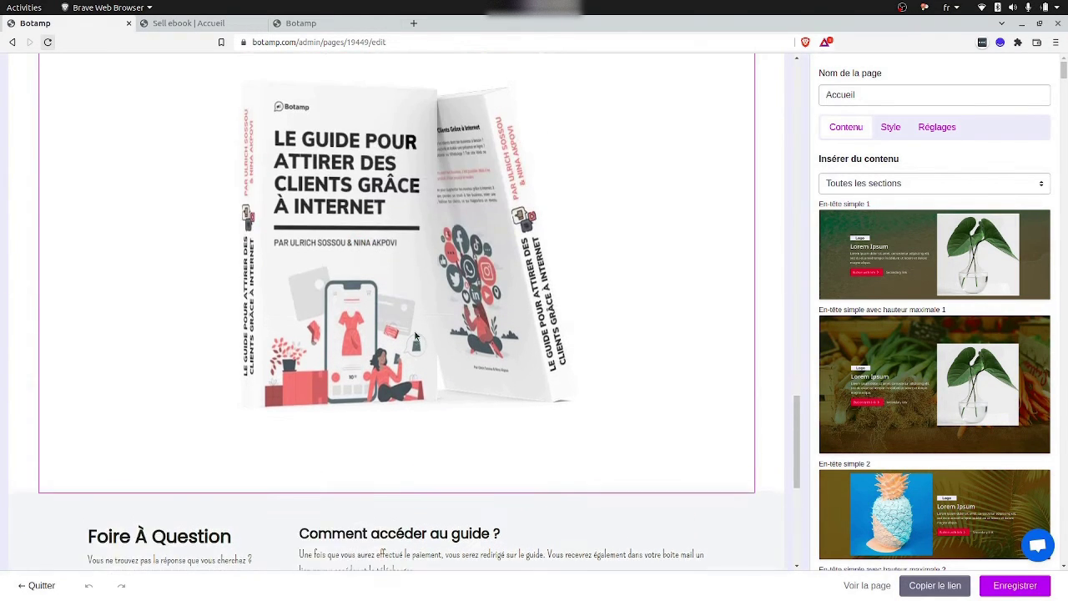
pyautogui.scroll(10, 417, 335)
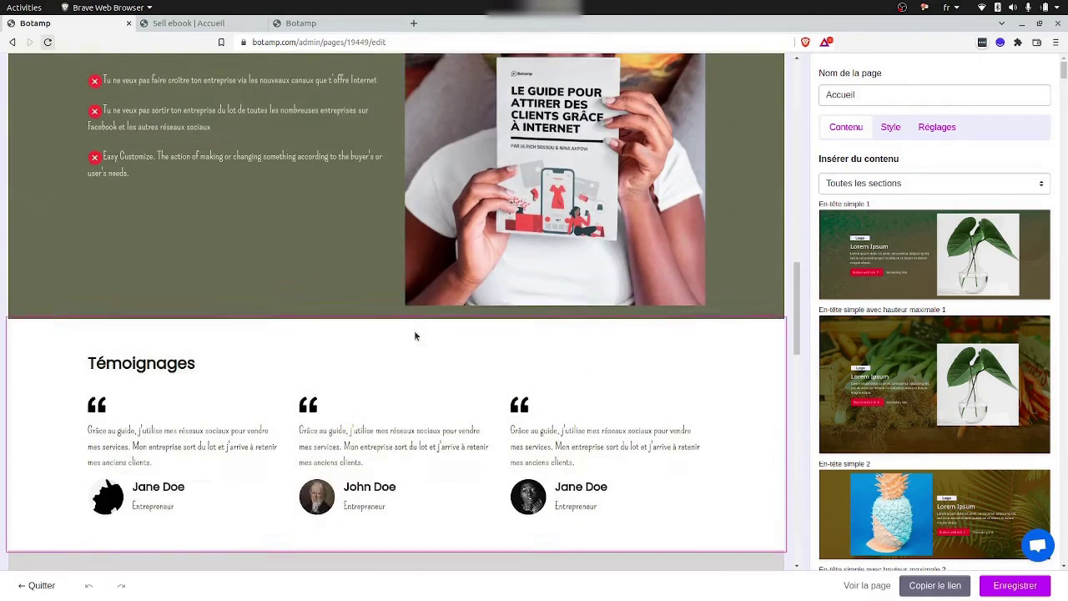
pyautogui.scroll(10, 415, 335)
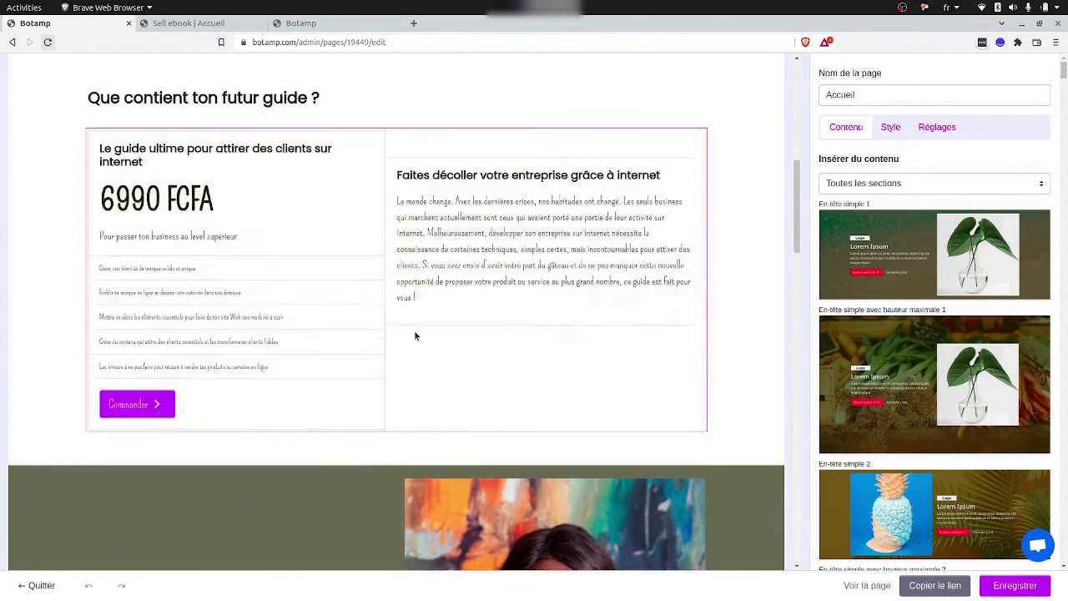
# Replace the three fruit images above the benefits with public-relation.png, money-bag.png and satisfaction.png, in that order.
pyautogui.scroll(3, 415, 336)
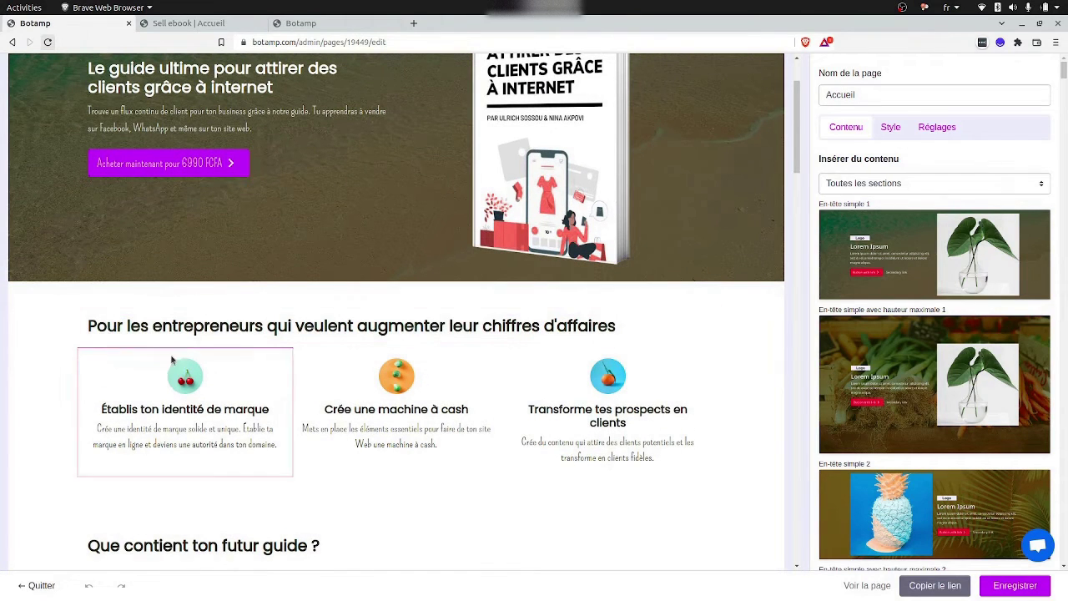
pyautogui.click(198, 375)
pyautogui.click(1026, 224)
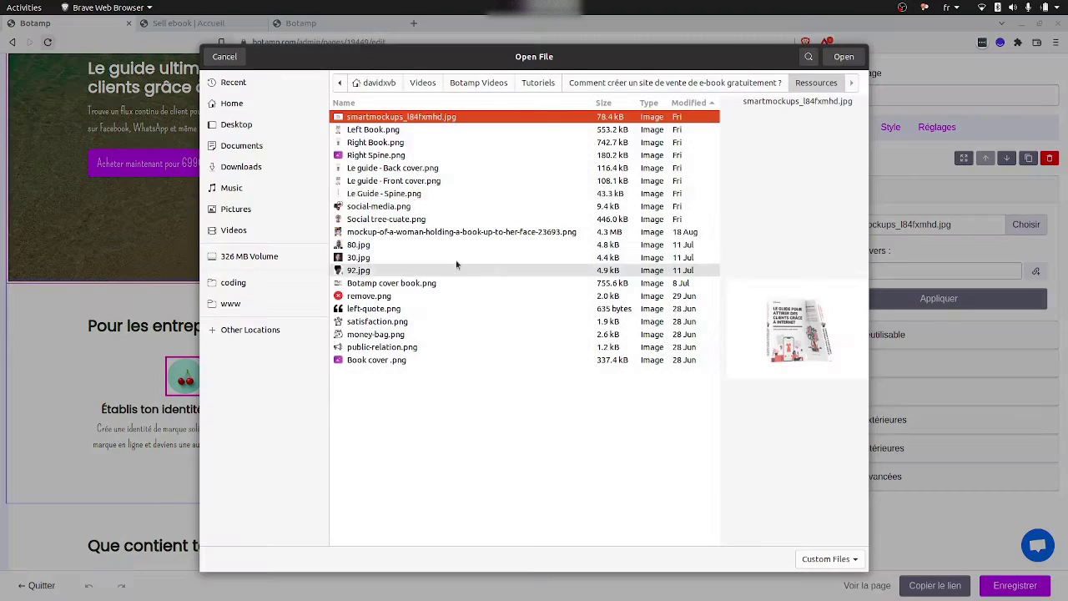
pyautogui.doubleClick(380, 347)
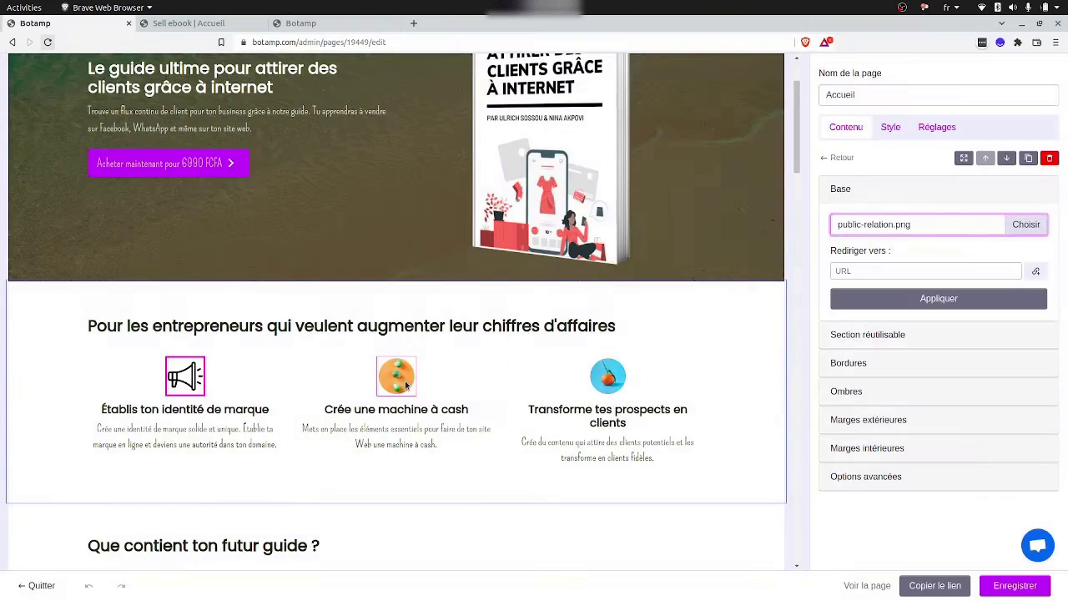
pyautogui.click(1026, 224)
pyautogui.doubleClick(376, 333)
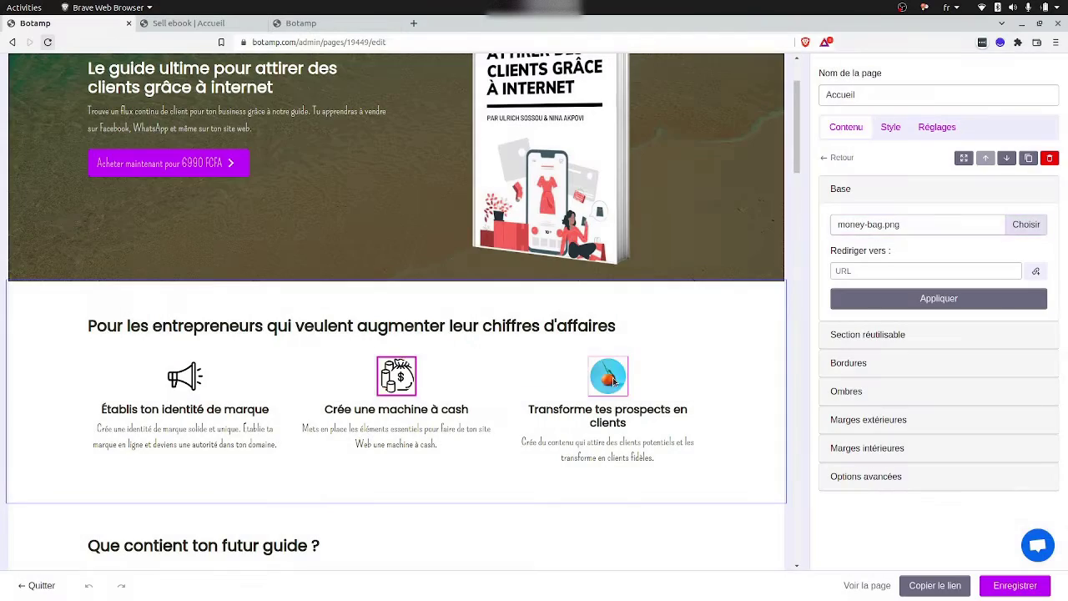
pyautogui.click(1026, 225)
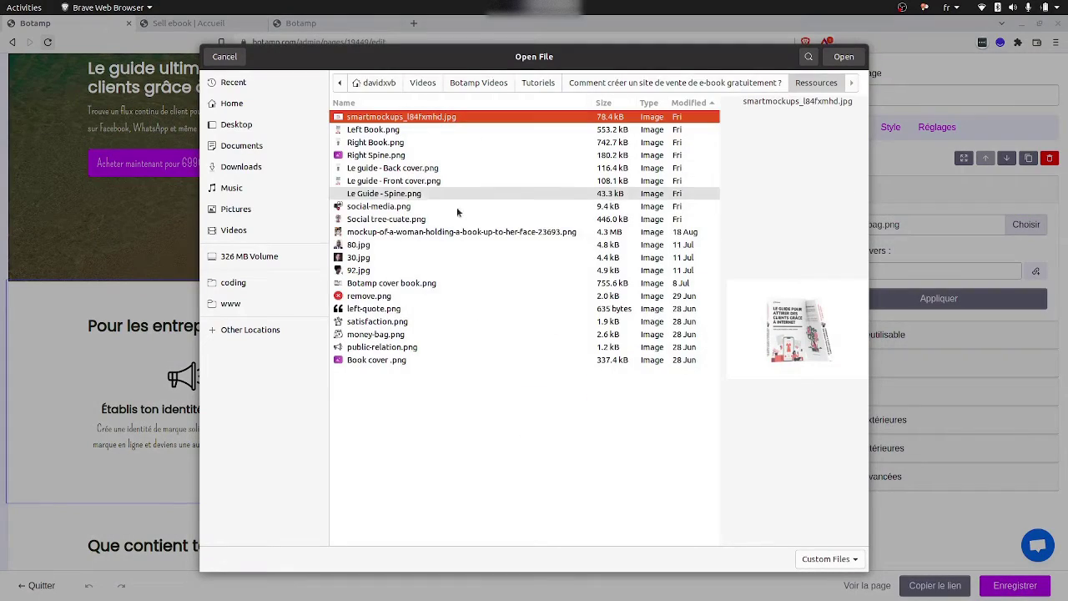
pyautogui.doubleClick(401, 321)
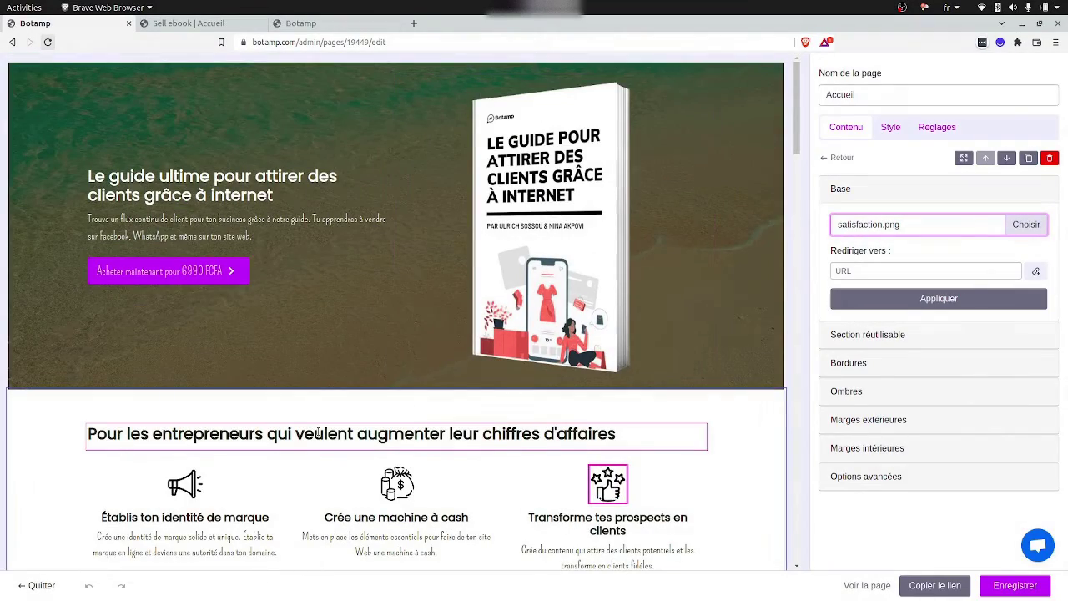
# Review the whole Accueil page from the header down to the footer and back.
pyautogui.scroll(-20, 318, 431)
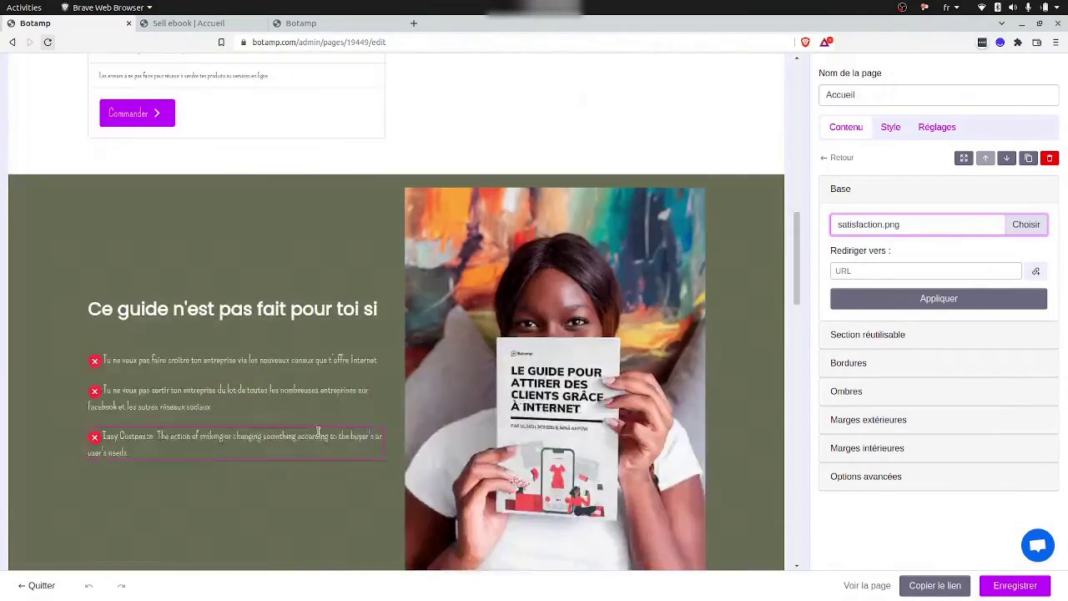
pyautogui.scroll(-10, 318, 431)
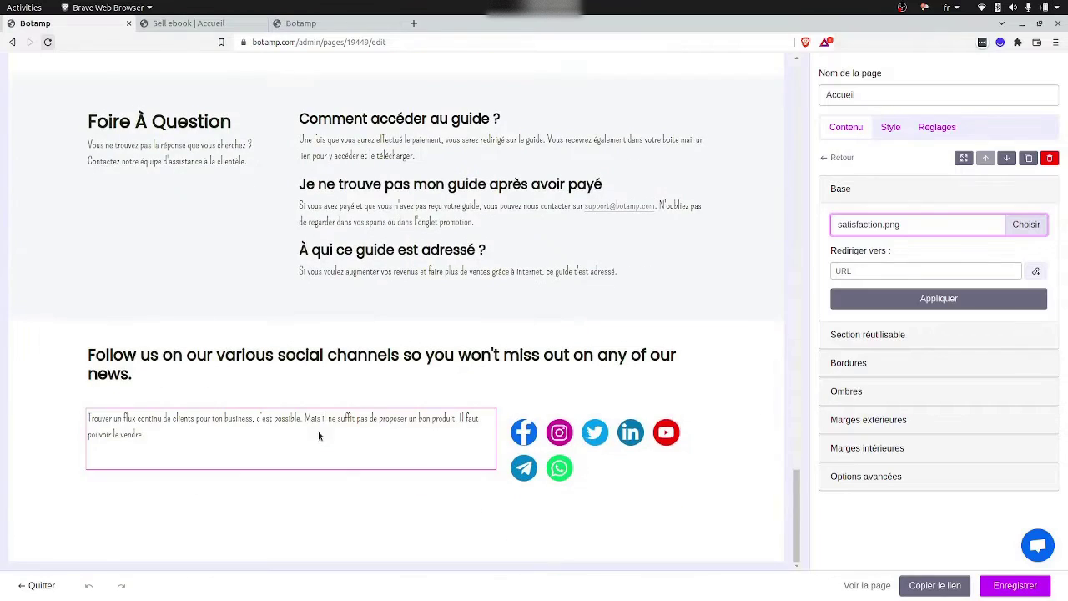
pyautogui.scroll(8, 318, 431)
pyautogui.scroll(15, 318, 434)
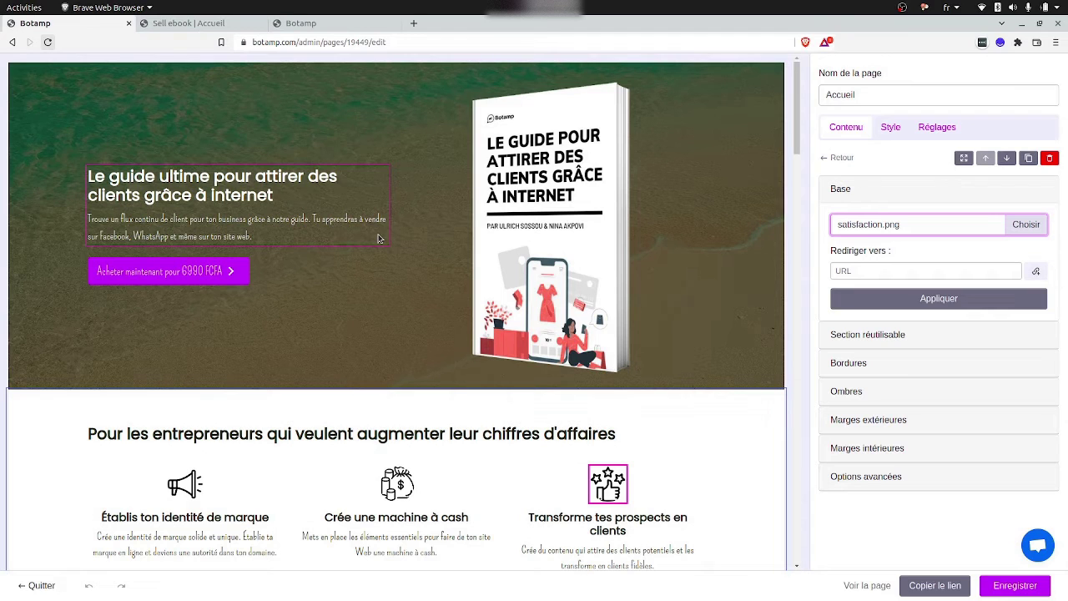
pyautogui.scroll(-1, 378, 239)
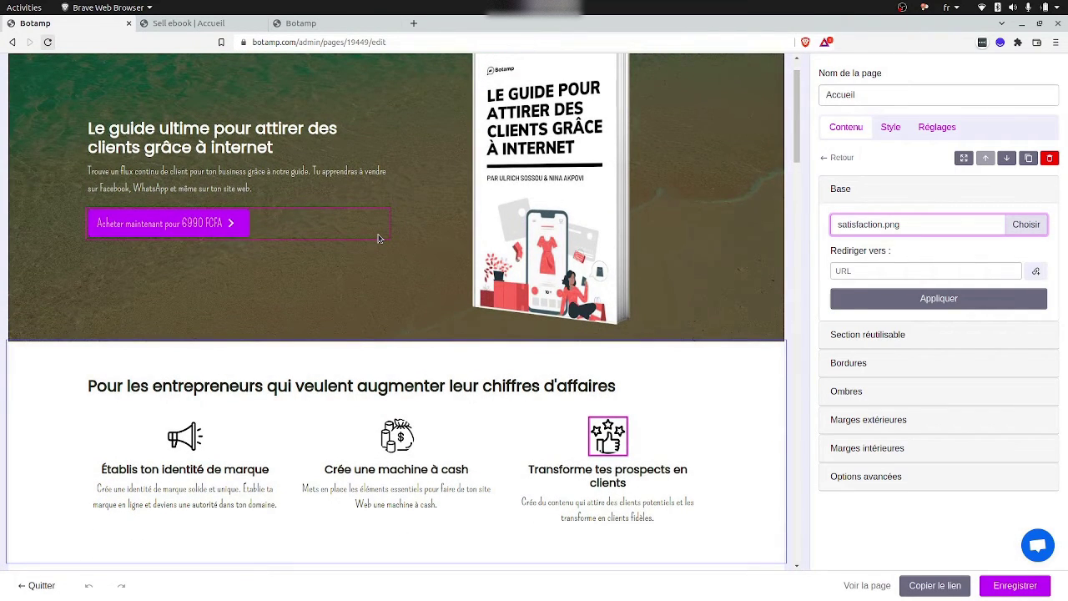
pyautogui.scroll(-8, 378, 239)
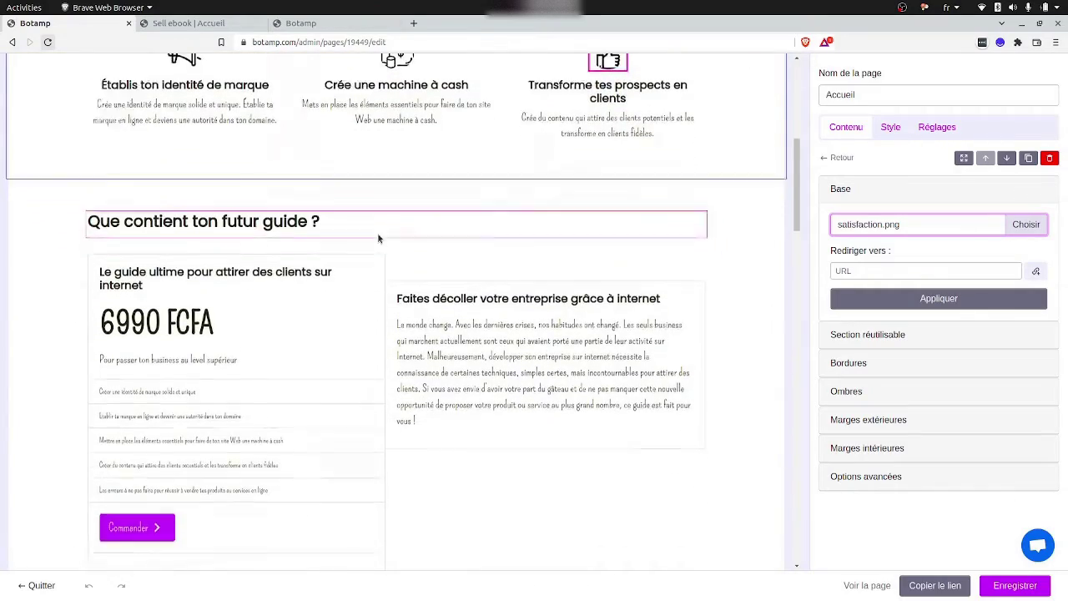
pyautogui.scroll(-18, 378, 238)
pyautogui.scroll(-20, 378, 238)
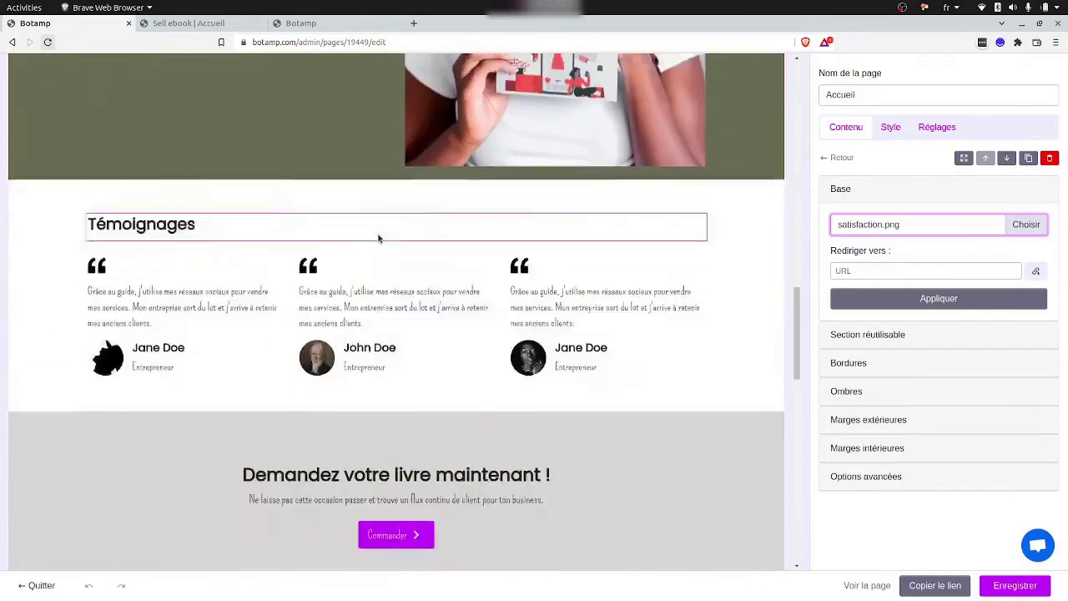
pyautogui.scroll(16, 378, 239)
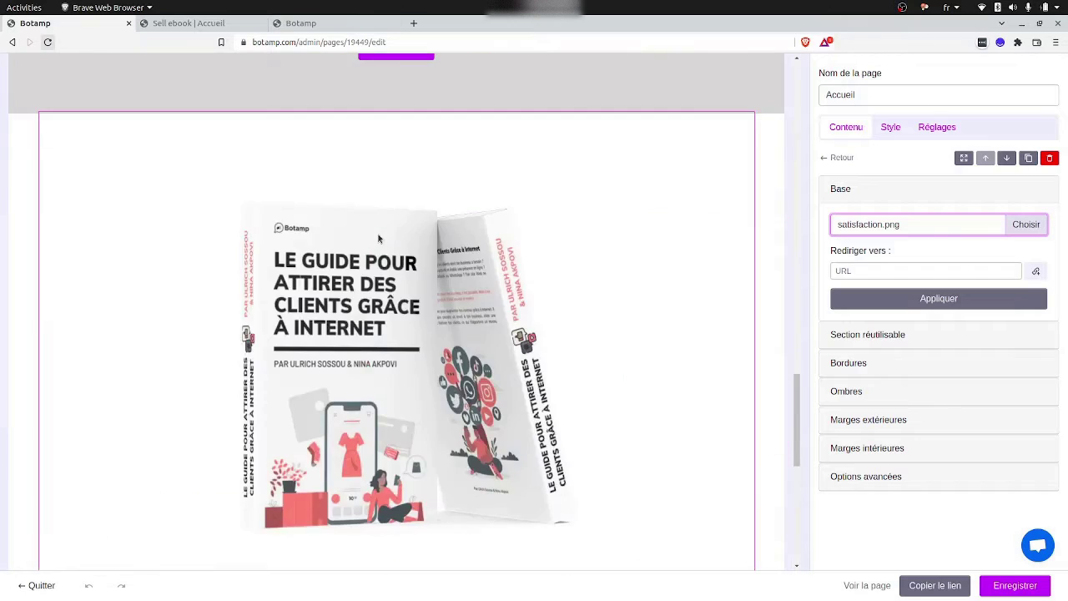
pyautogui.scroll(20, 378, 239)
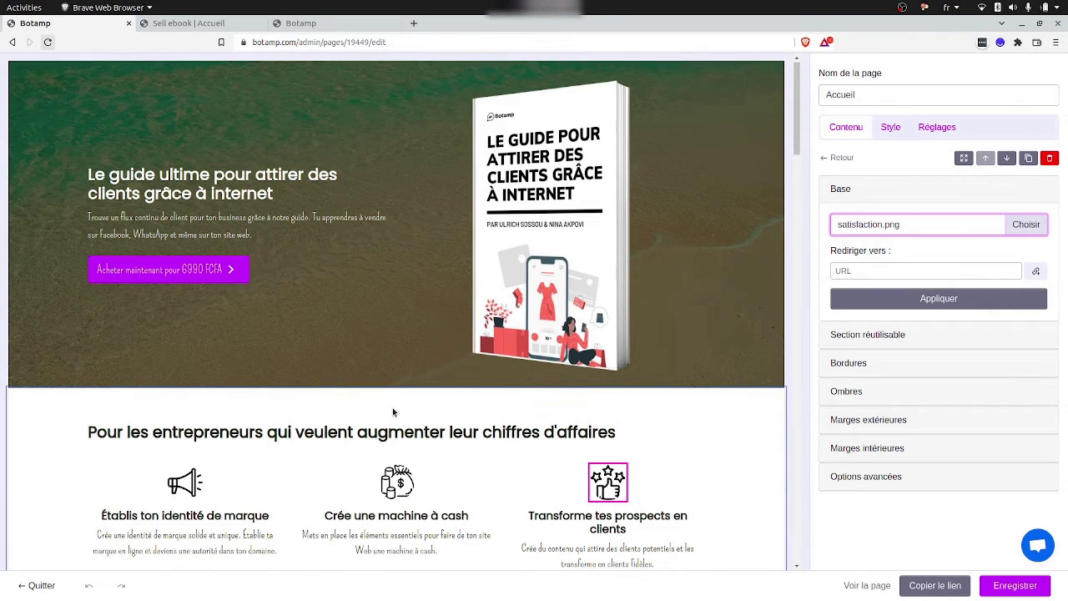
# Examine the three benefits and the contents of the "Que contient ton futur guide ?" section.
pyautogui.scroll(-2, 393, 411)
pyautogui.scroll(-5, 392, 411)
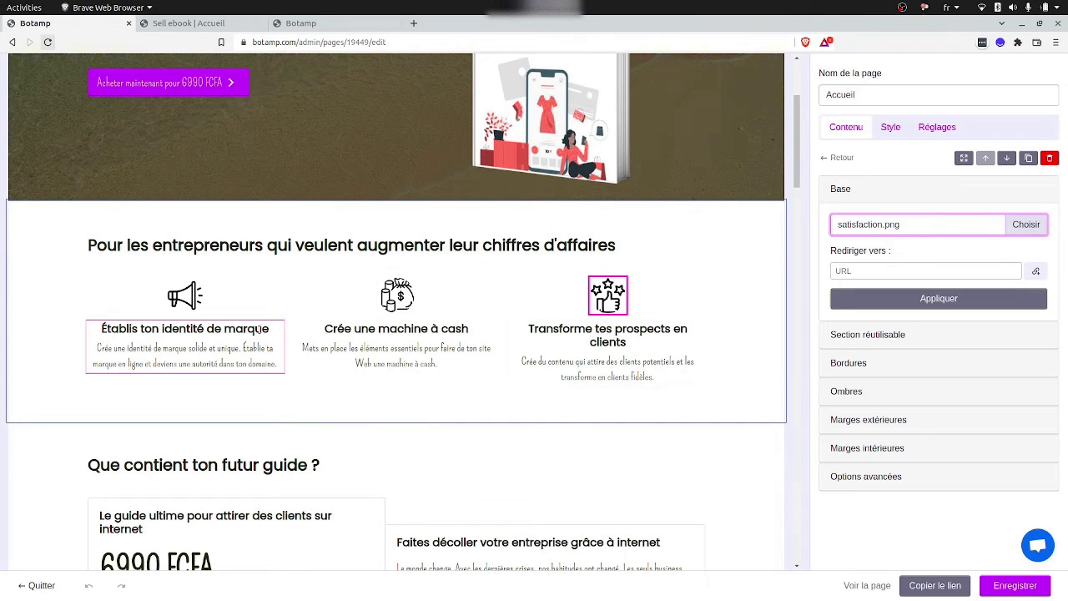
pyautogui.scroll(-4, 300, 325)
pyautogui.scroll(-3, 301, 326)
pyautogui.scroll(7, 300, 325)
pyautogui.scroll(-2, 301, 326)
pyautogui.scroll(-8, 300, 326)
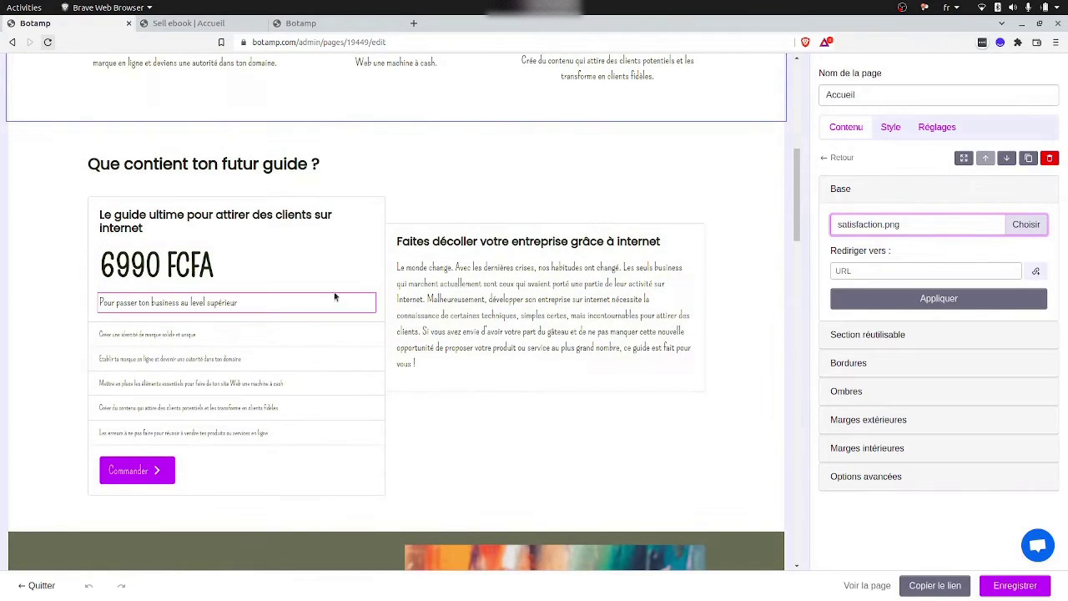
pyautogui.scroll(-3, 243, 260)
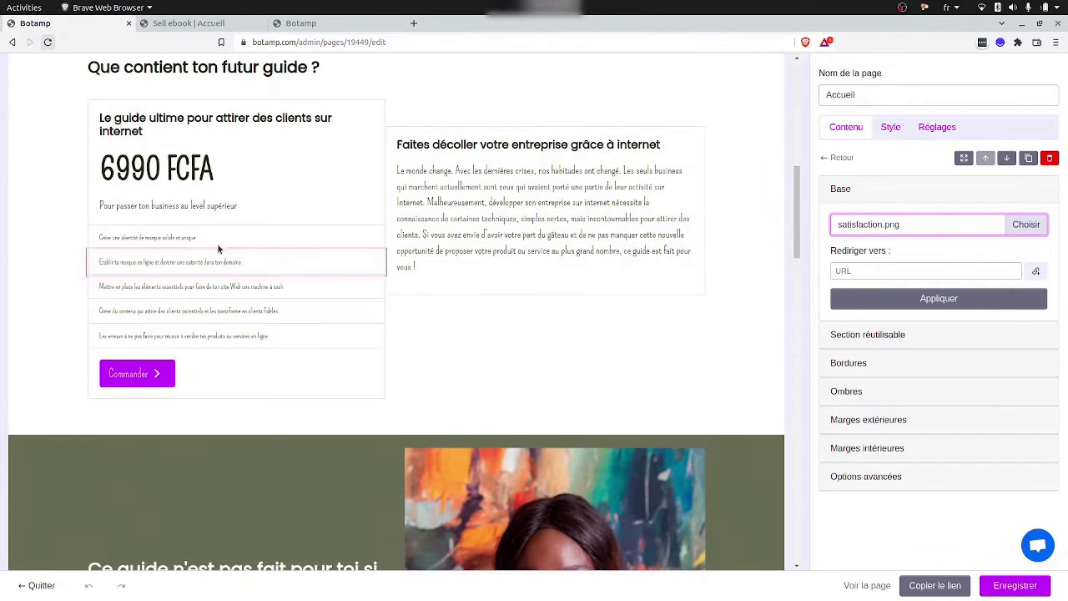
# Review the sections from the guide's contents down to the FAQ and the footer's social media icons.
pyautogui.scroll(1, 229, 243)
pyautogui.scroll(-3, 229, 240)
pyautogui.scroll(-7, 228, 240)
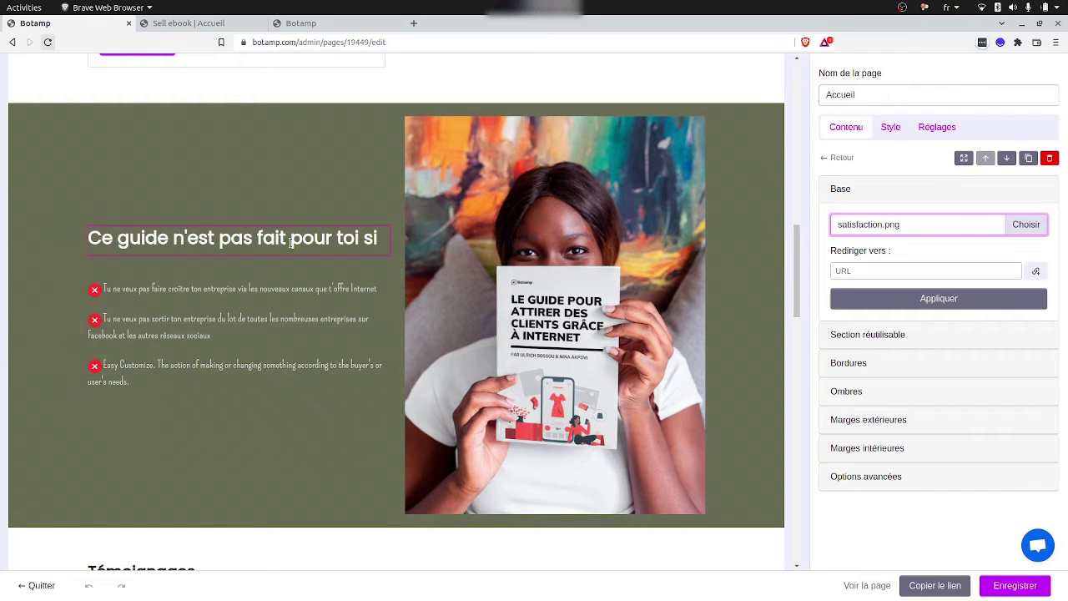
pyautogui.scroll(-9, 271, 360)
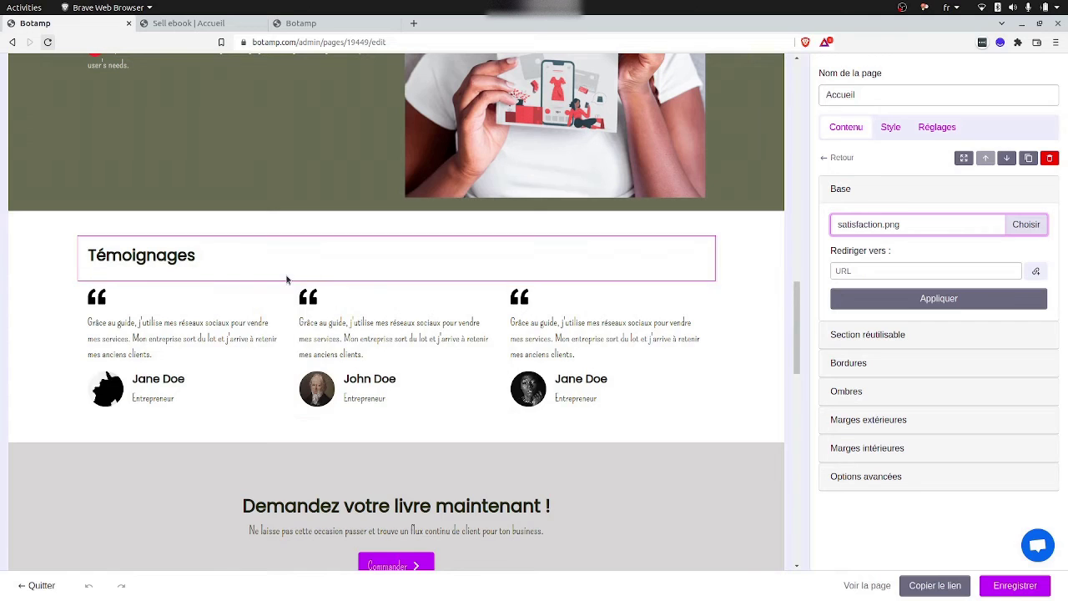
pyautogui.scroll(2, 286, 276)
pyautogui.scroll(-4, 286, 276)
pyautogui.scroll(-7, 286, 275)
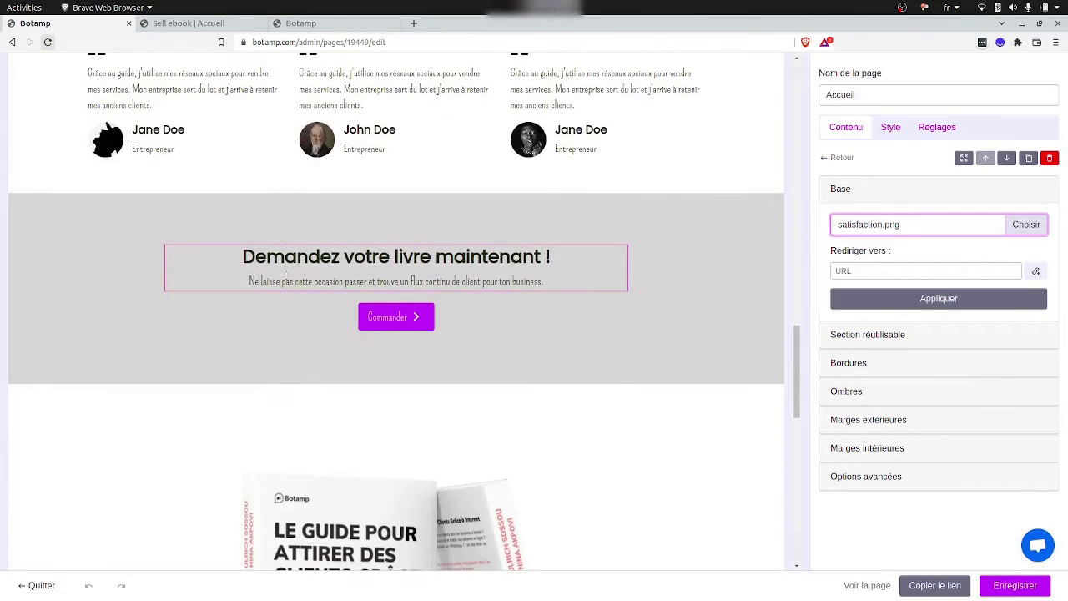
pyautogui.scroll(-10, 246, 271)
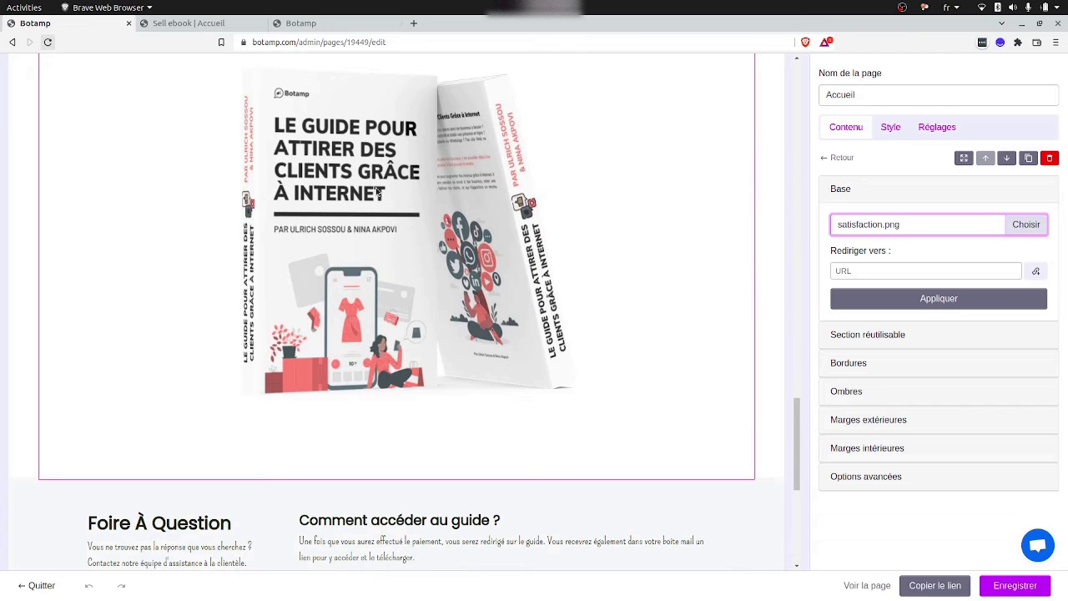
pyautogui.scroll(3, 342, 186)
pyautogui.scroll(-3, 341, 186)
pyautogui.scroll(6, 341, 188)
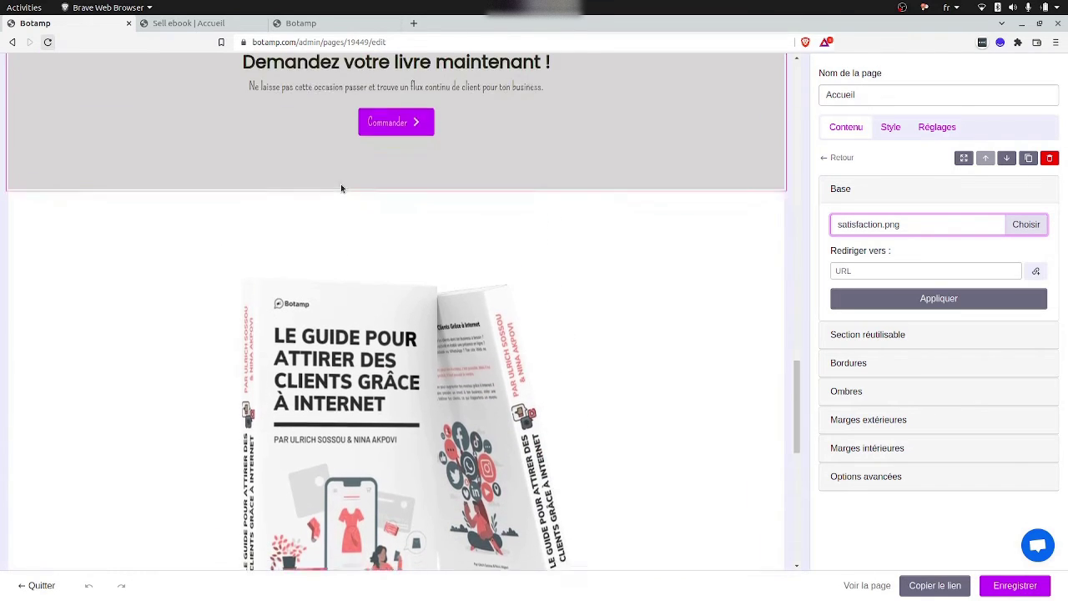
pyautogui.scroll(-15, 341, 185)
pyautogui.scroll(2, 340, 185)
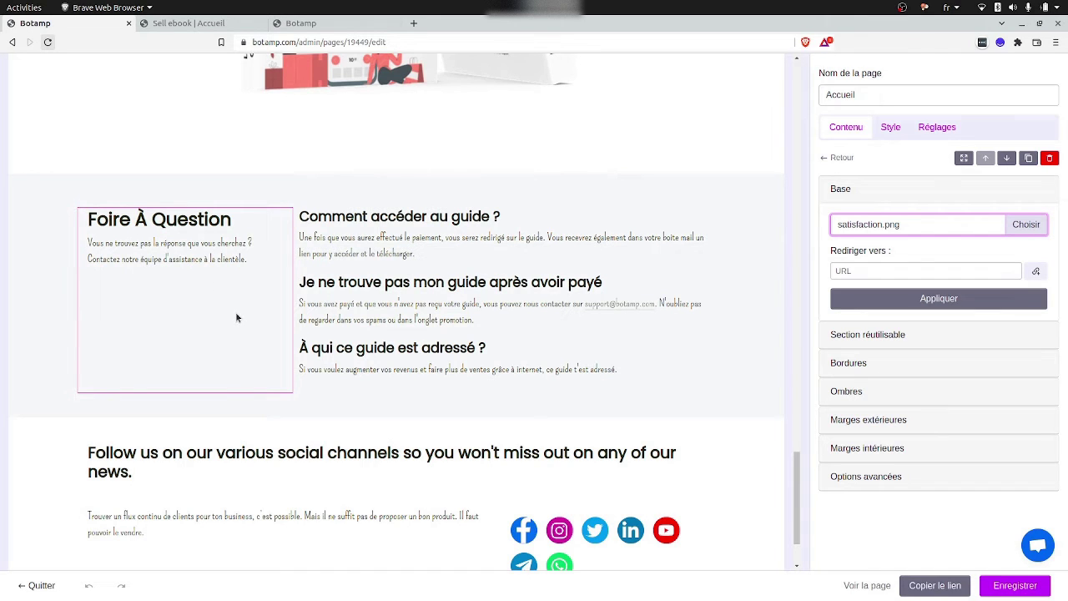
pyautogui.scroll(-2, 235, 312)
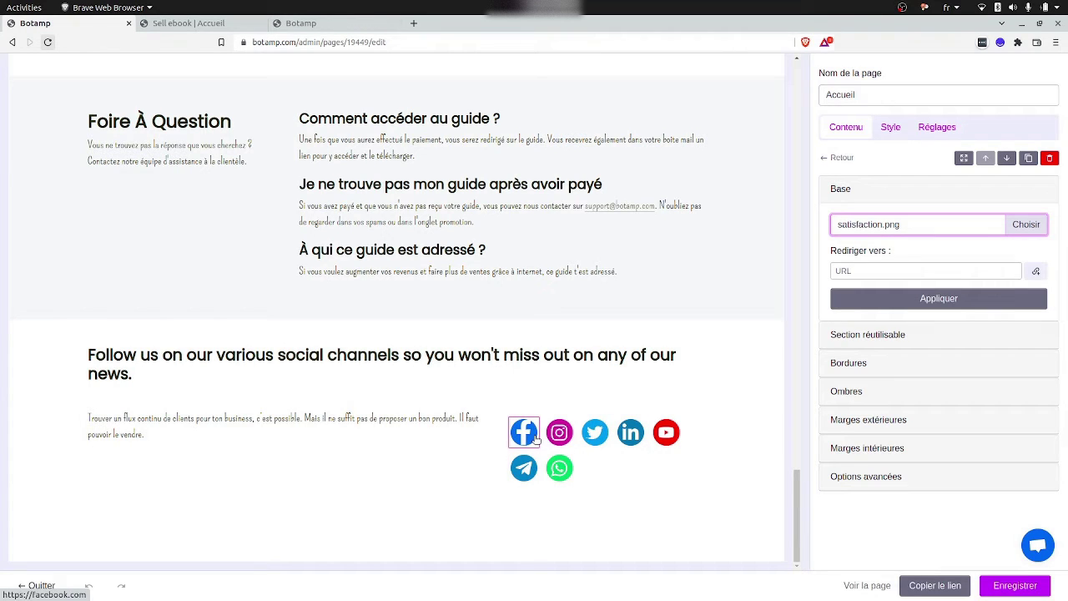
# Set the footer's Facebook icon to 35 px wide and 35 px high.
pyautogui.click(535, 439)
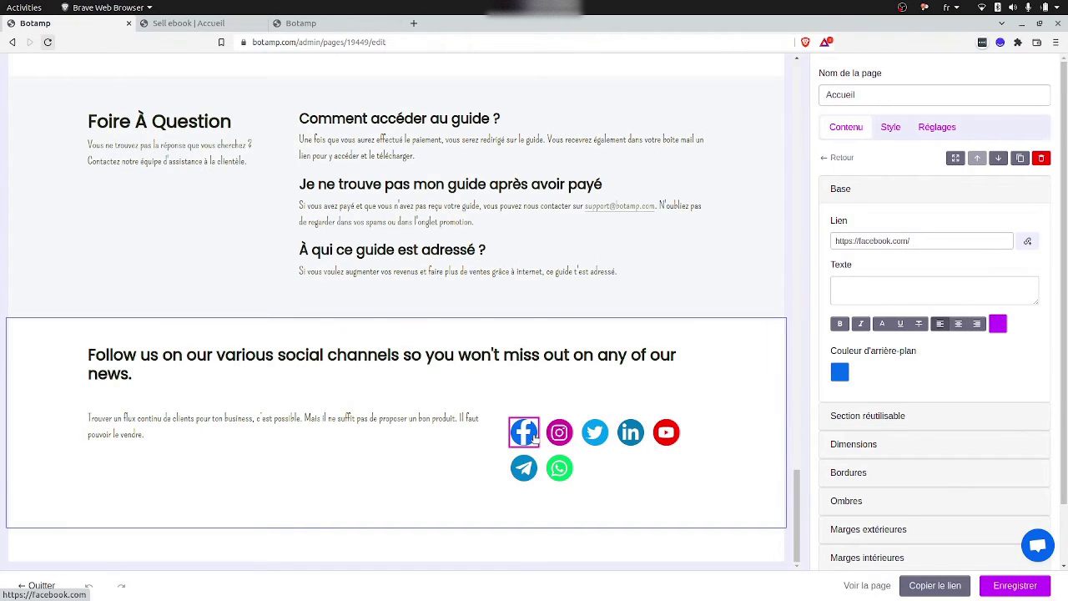
pyautogui.scroll(-1, 849, 378)
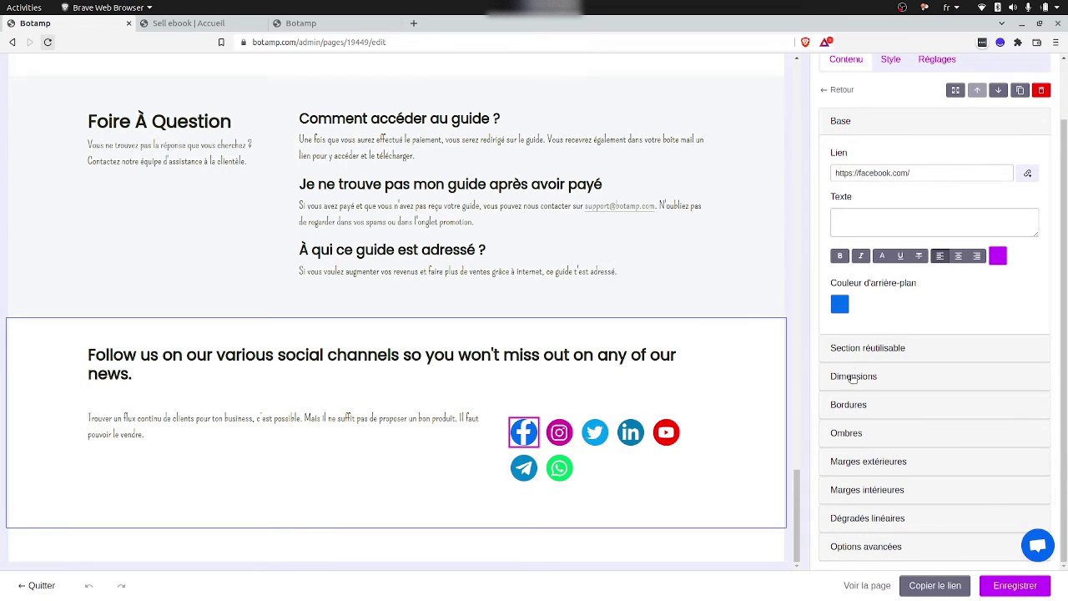
pyautogui.click(851, 376)
pyautogui.click(857, 429)
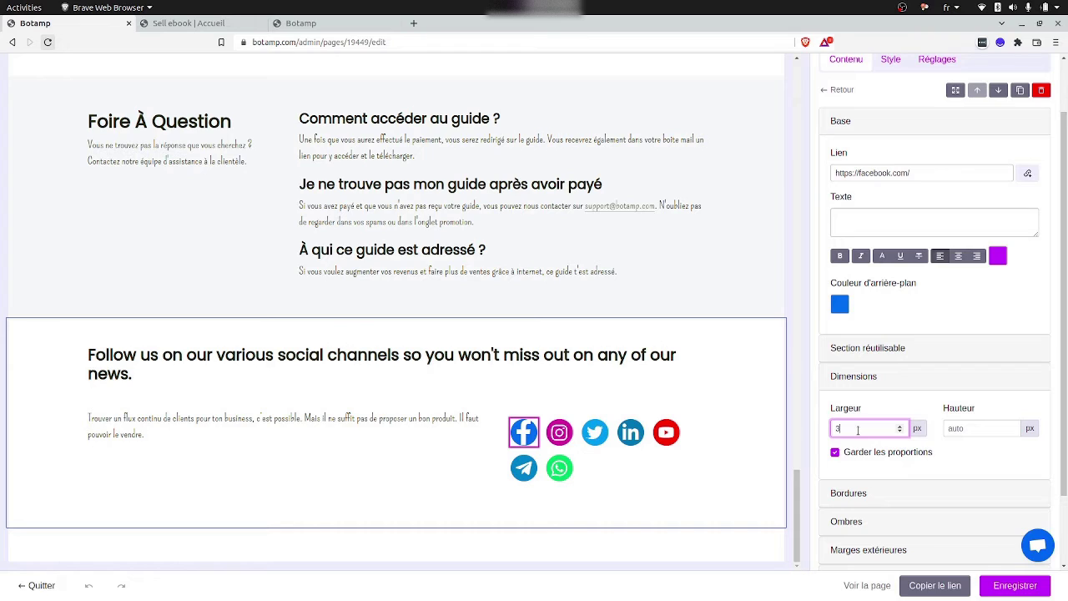
pyautogui.click(953, 429)
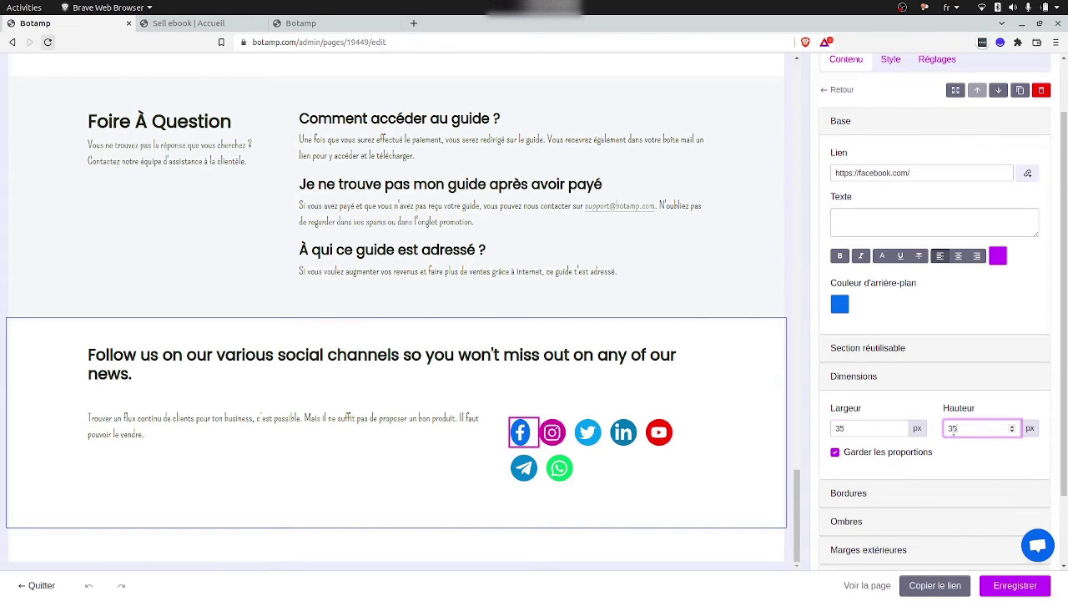
pyautogui.click(899, 409)
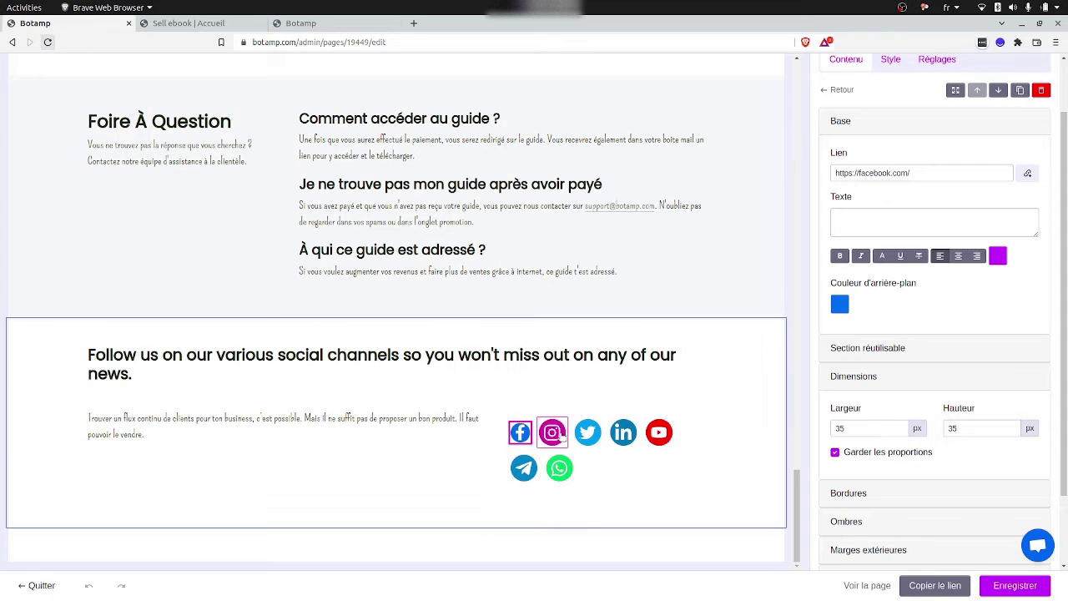
# Set the Instagram icon's width and height to 35 px each in the footer.
pyautogui.click(564, 436)
pyautogui.click(866, 428)
pyautogui.click(909, 412)
pyautogui.click(899, 427)
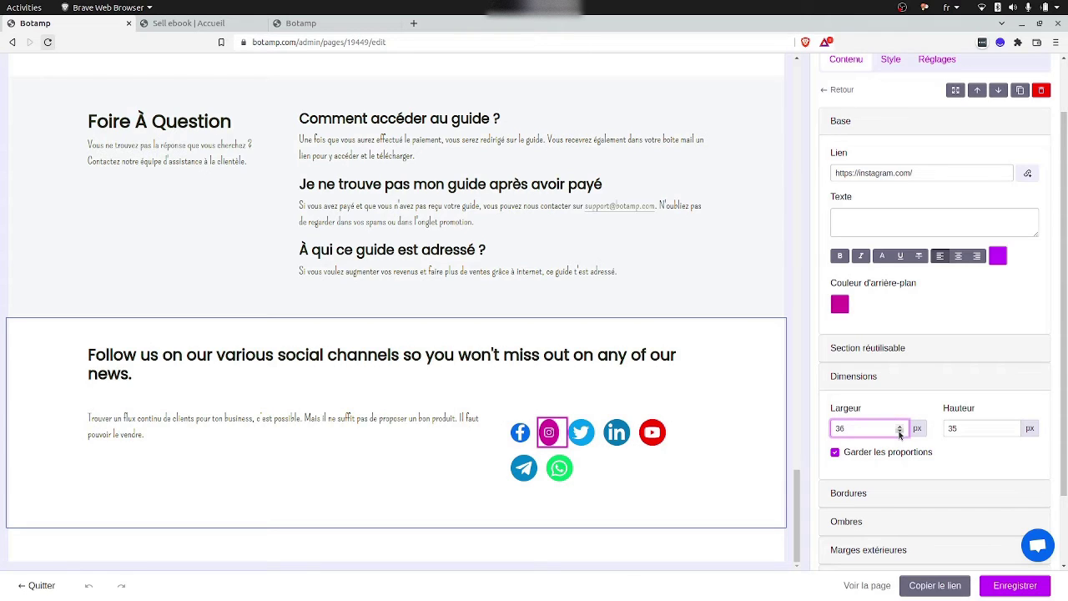
pyautogui.click(900, 432)
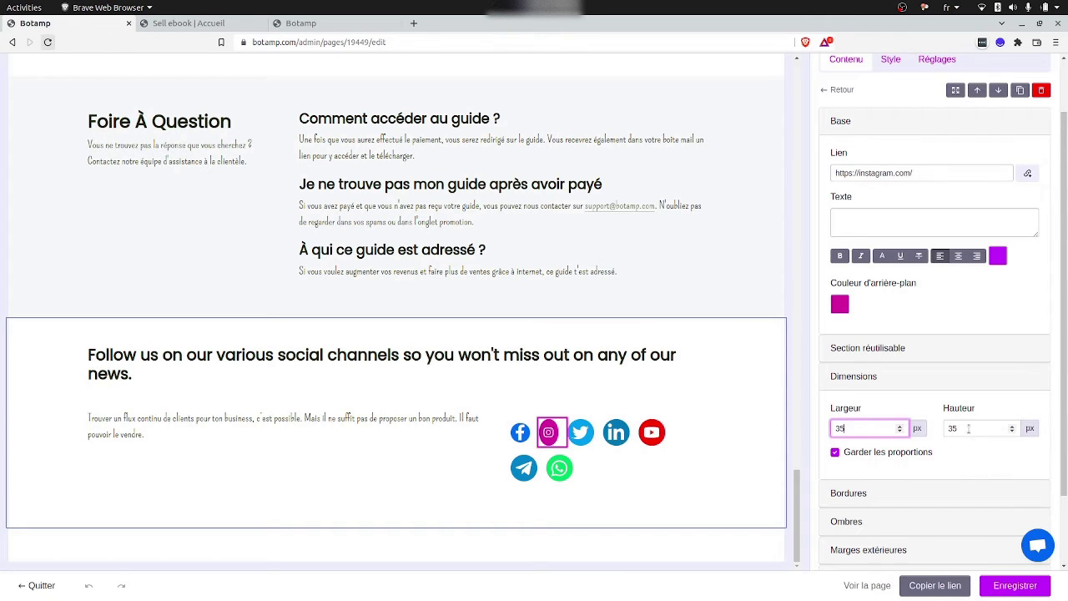
pyautogui.click(1011, 427)
pyautogui.click(1012, 432)
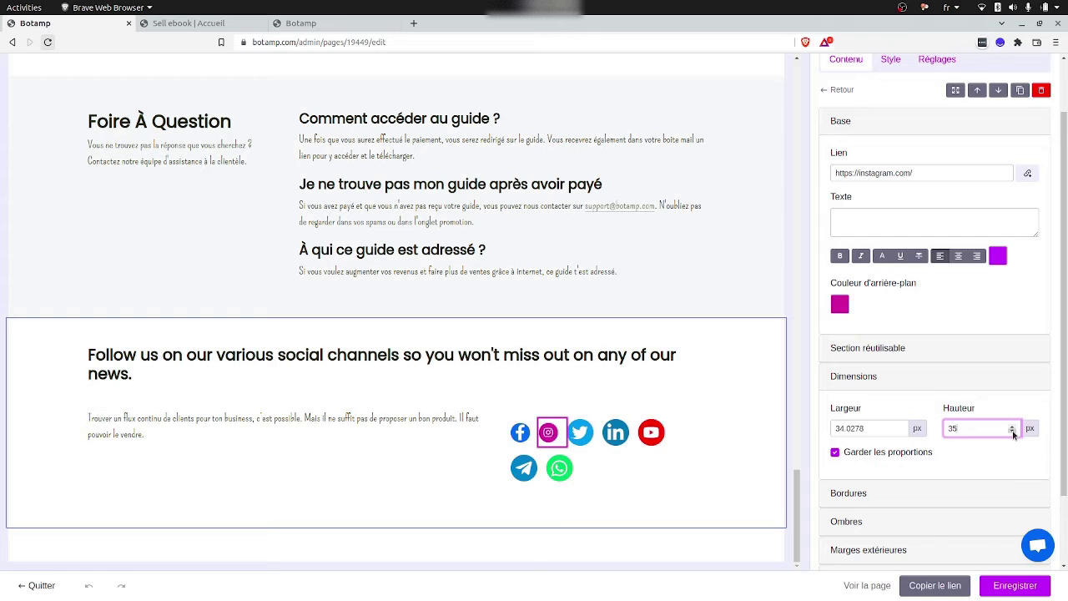
# Shrink the Twitter icon to a width of 35 px and the LinkedIn icon to a height of 37 px.
pyautogui.click(594, 434)
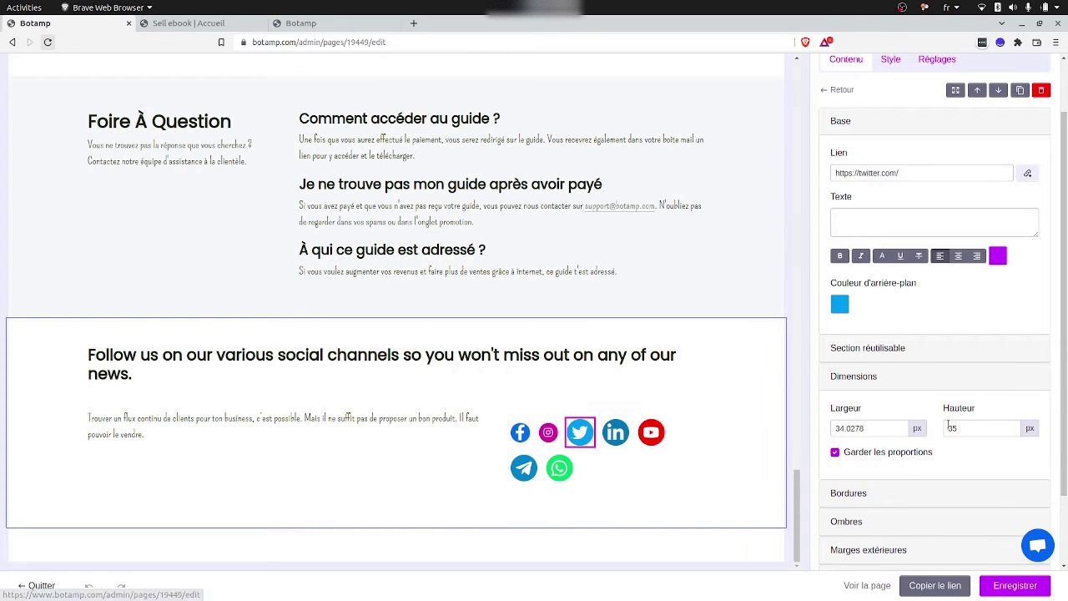
pyautogui.click(1012, 433)
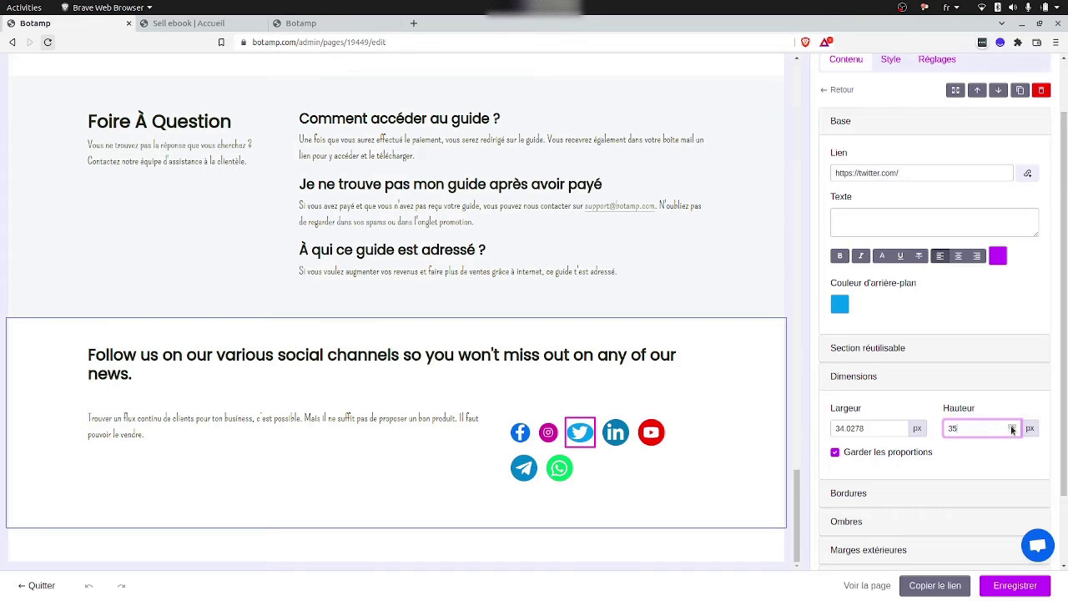
pyautogui.click(900, 428)
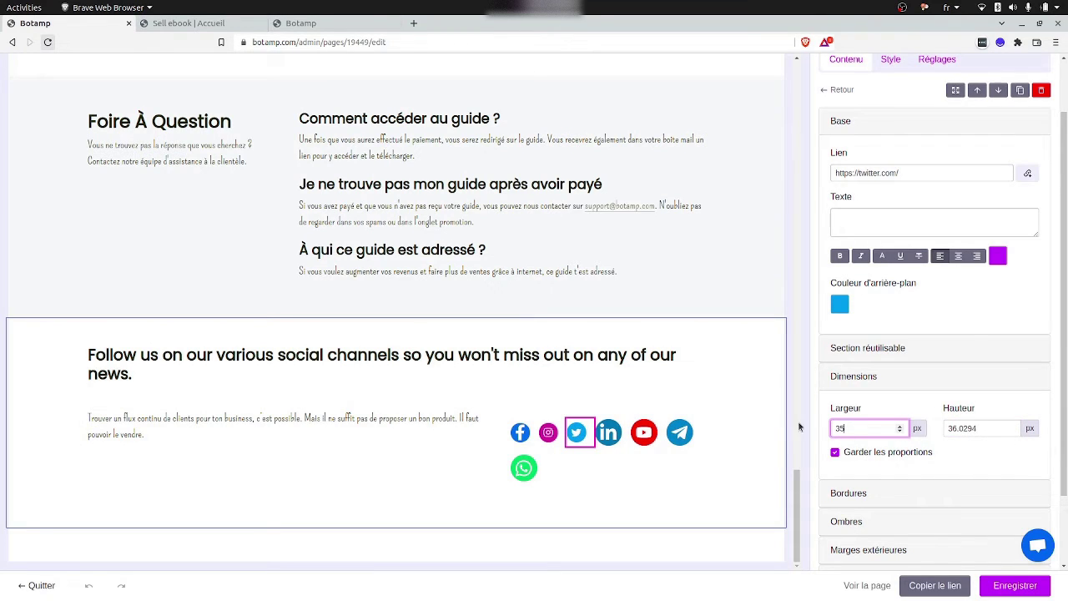
pyautogui.click(608, 432)
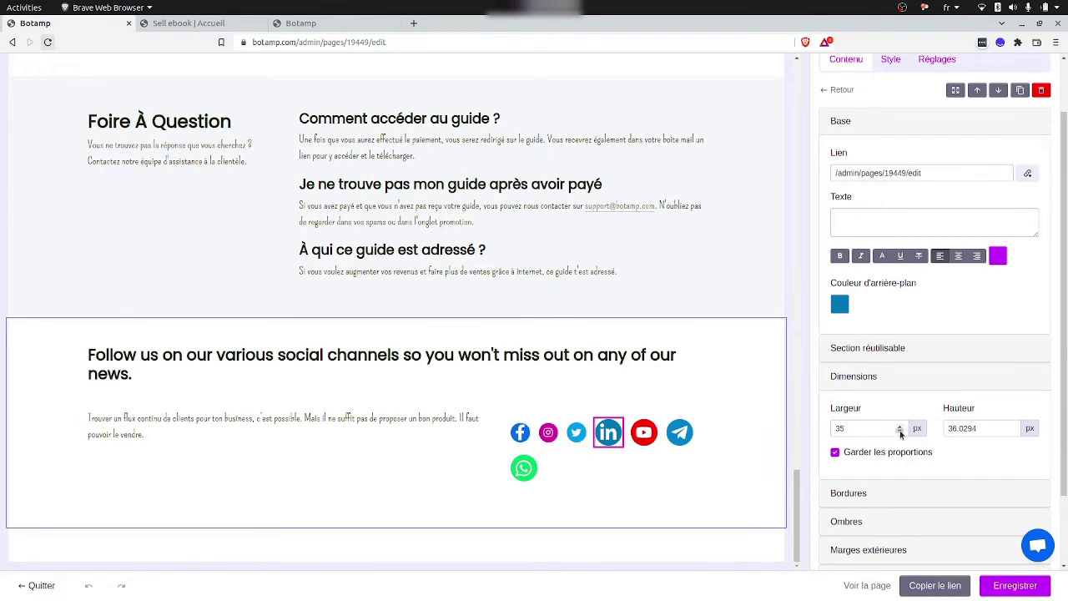
pyautogui.click(1013, 428)
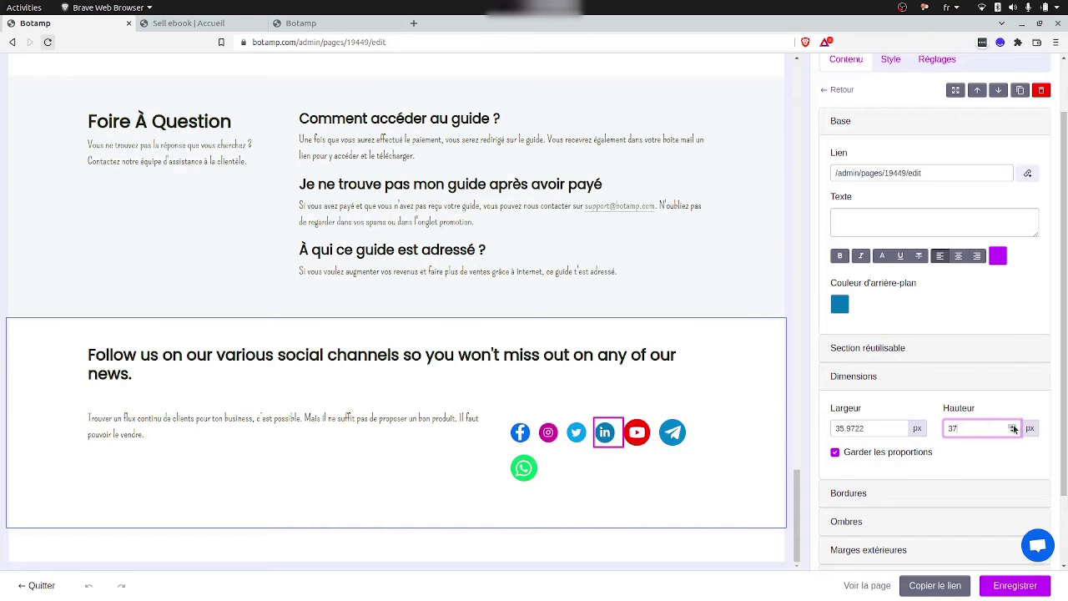
# Set the YouTube icon's width and height to 35 px and check the dimensions of the LinkedIn, Twitter and Instagram icons.
pyautogui.click(635, 432)
pyautogui.click(900, 430)
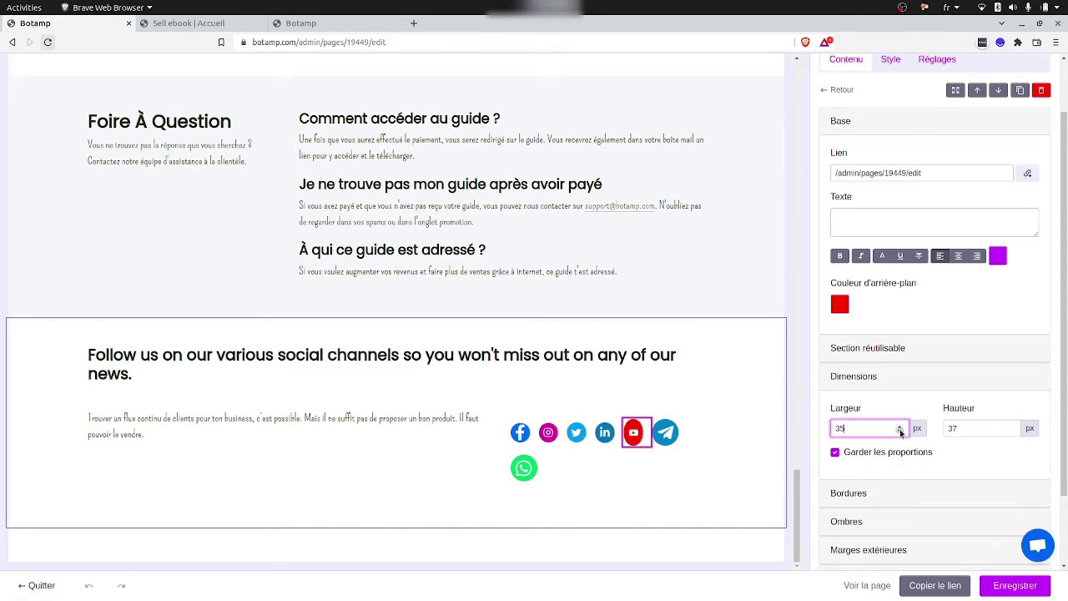
pyautogui.click(899, 428)
pyautogui.click(1011, 428)
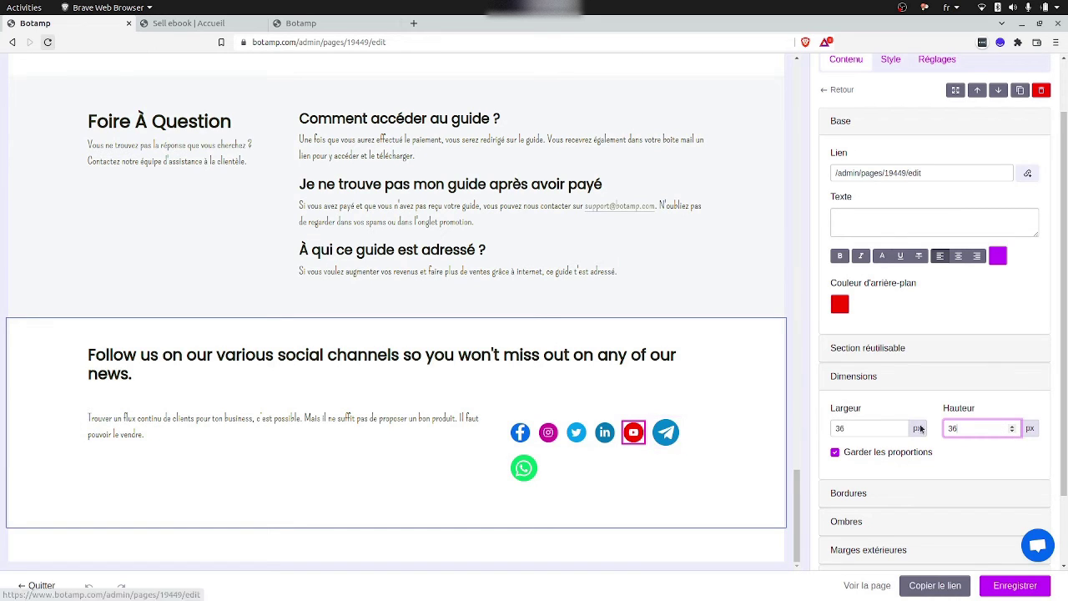
pyautogui.click(1011, 431)
pyautogui.click(602, 439)
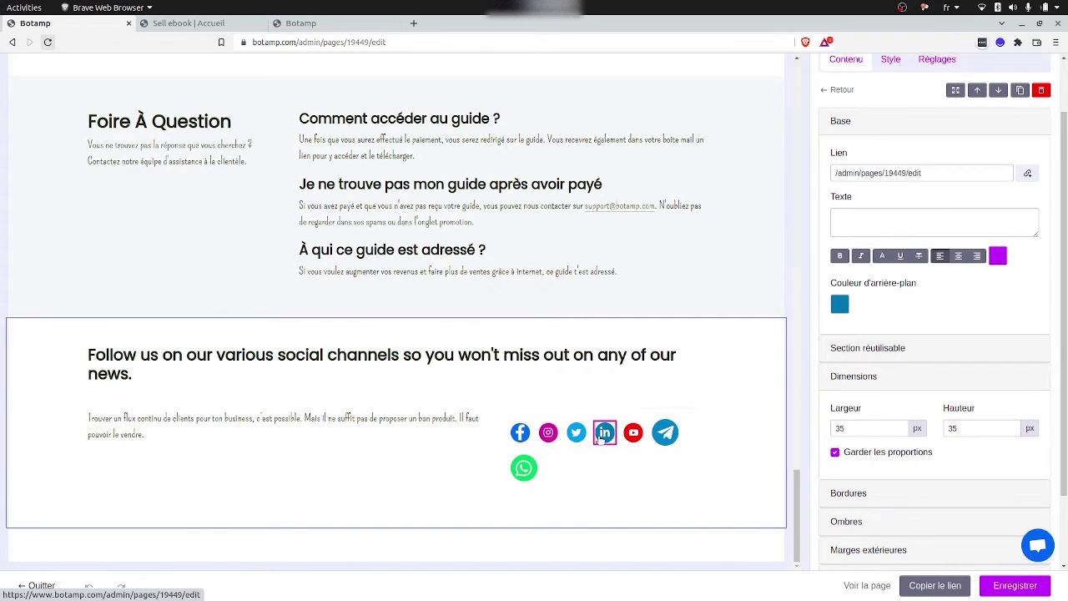
pyautogui.click(575, 433)
pyautogui.click(548, 432)
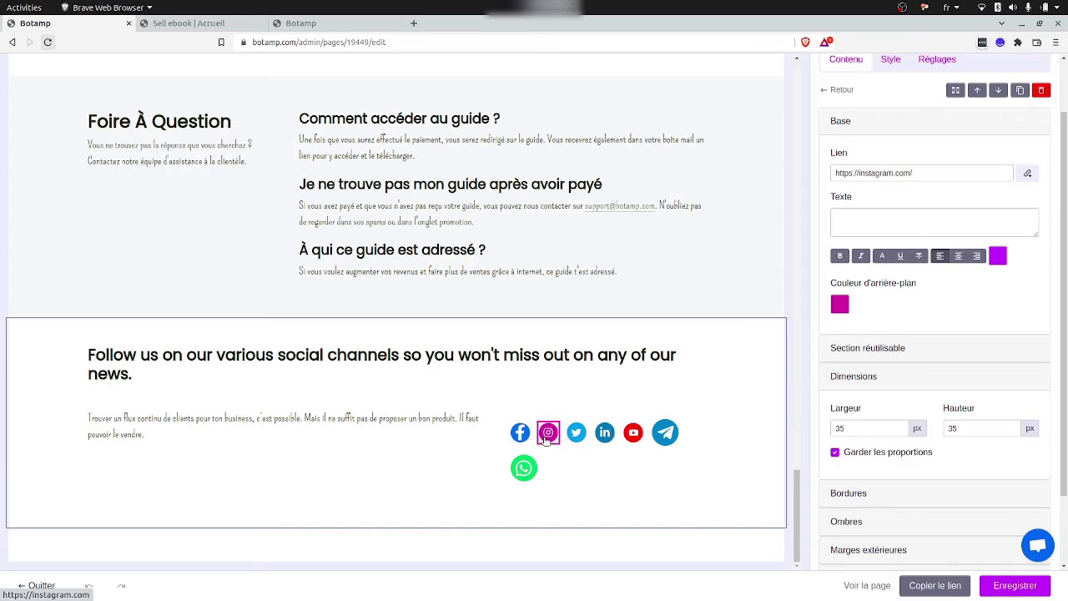
# Shrink the Telegram icon to match the others, with a height of 35 px.
pyautogui.click(664, 442)
pyautogui.click(899, 432)
pyautogui.click(1011, 428)
pyautogui.click(1012, 428)
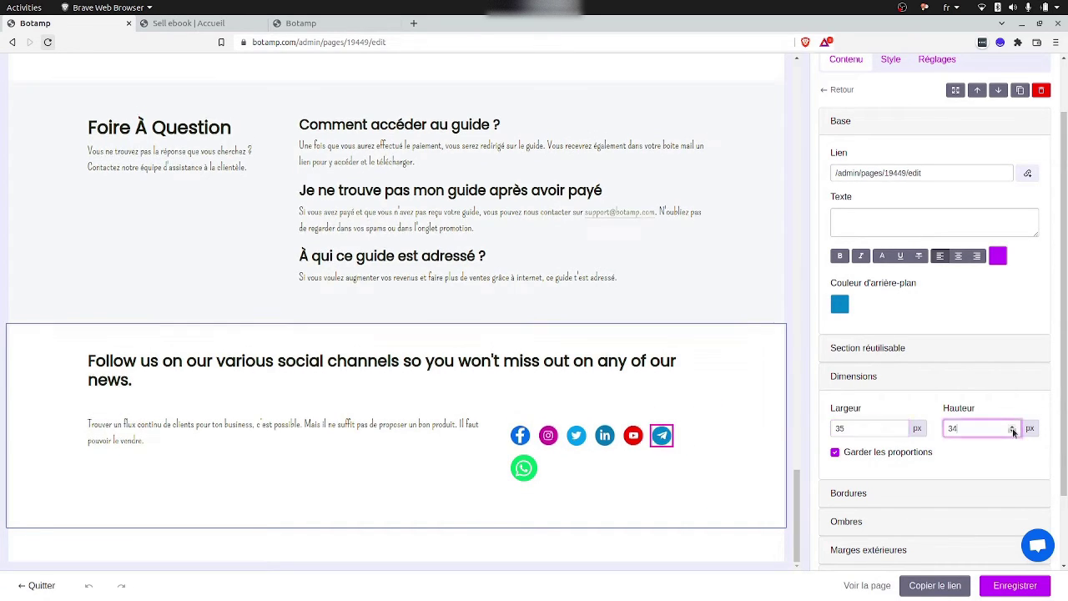
# Reduce the WhatsApp icon's width to 35 px, then set its height to 35 px.
pyautogui.click(531, 472)
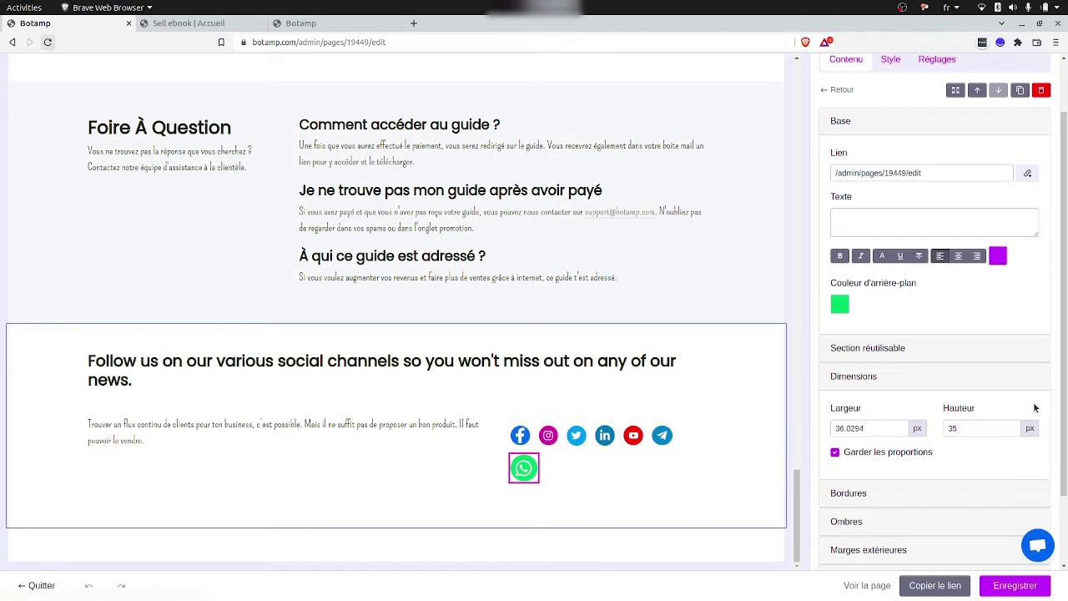
pyautogui.click(899, 432)
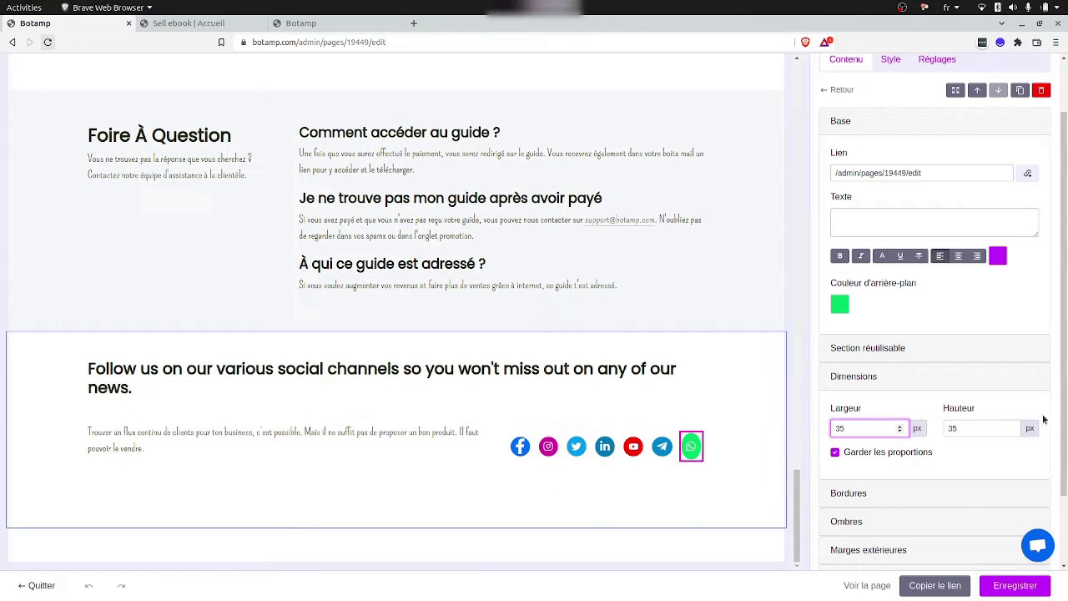
pyautogui.click(1012, 429)
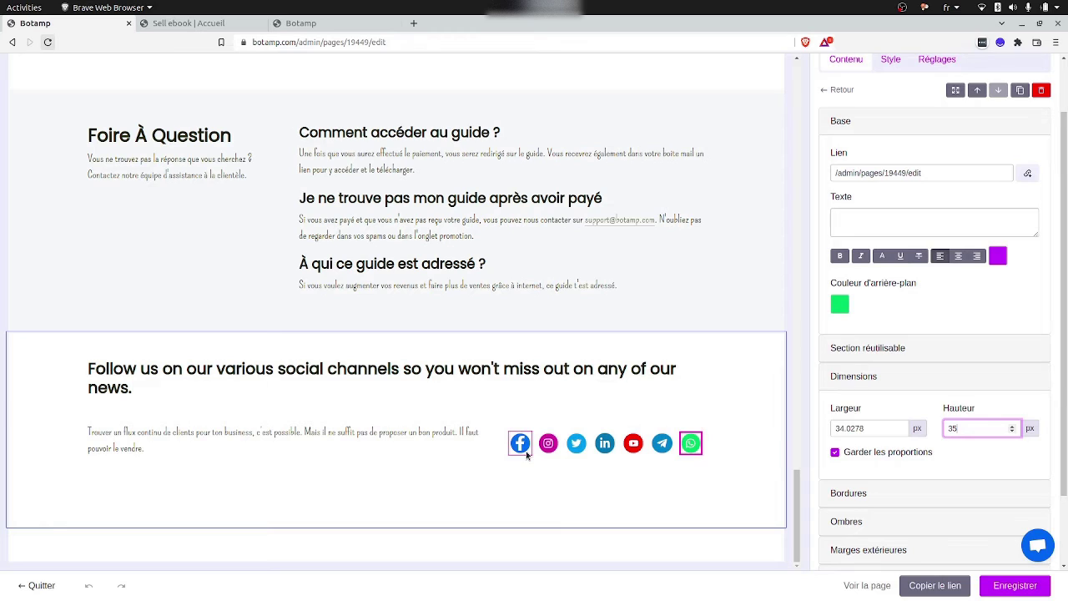
# Examine the outer and inner margins of the row that groups the social icons.
pyautogui.click(606, 429)
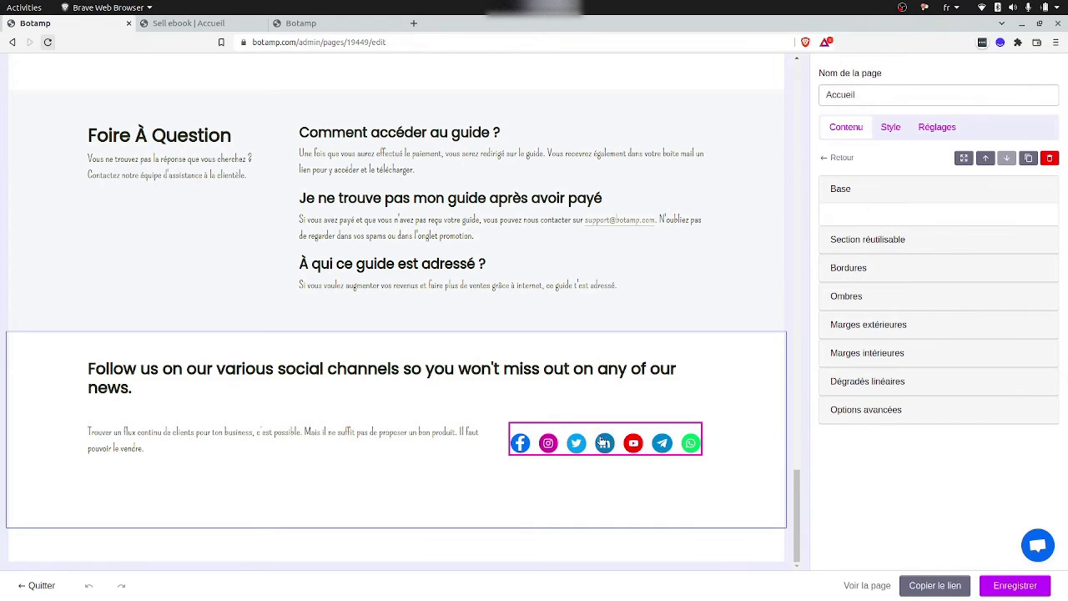
pyautogui.click(897, 333)
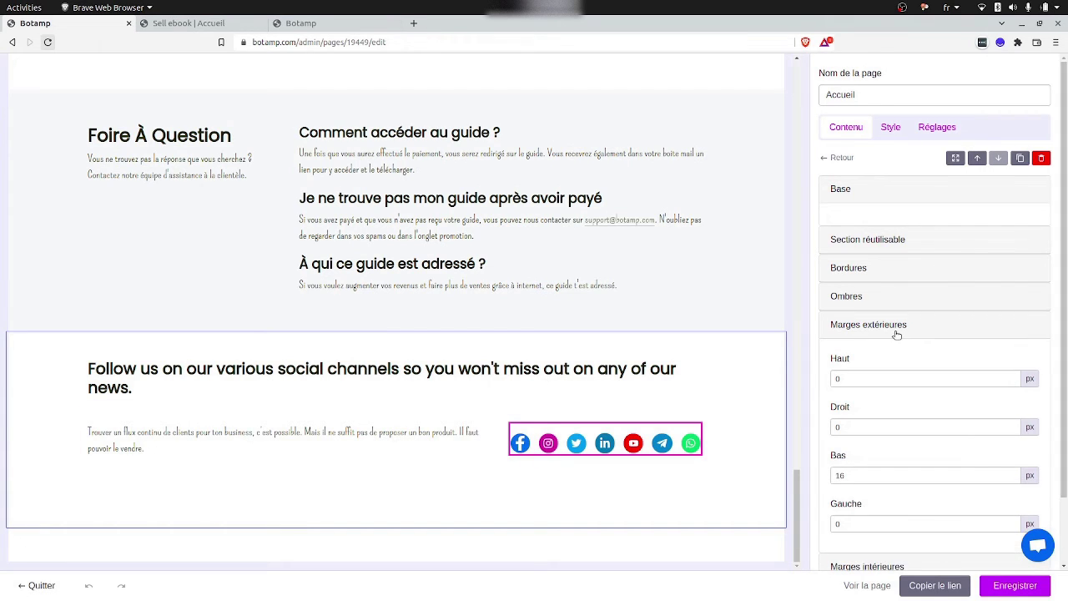
pyautogui.click(896, 332)
pyautogui.click(879, 354)
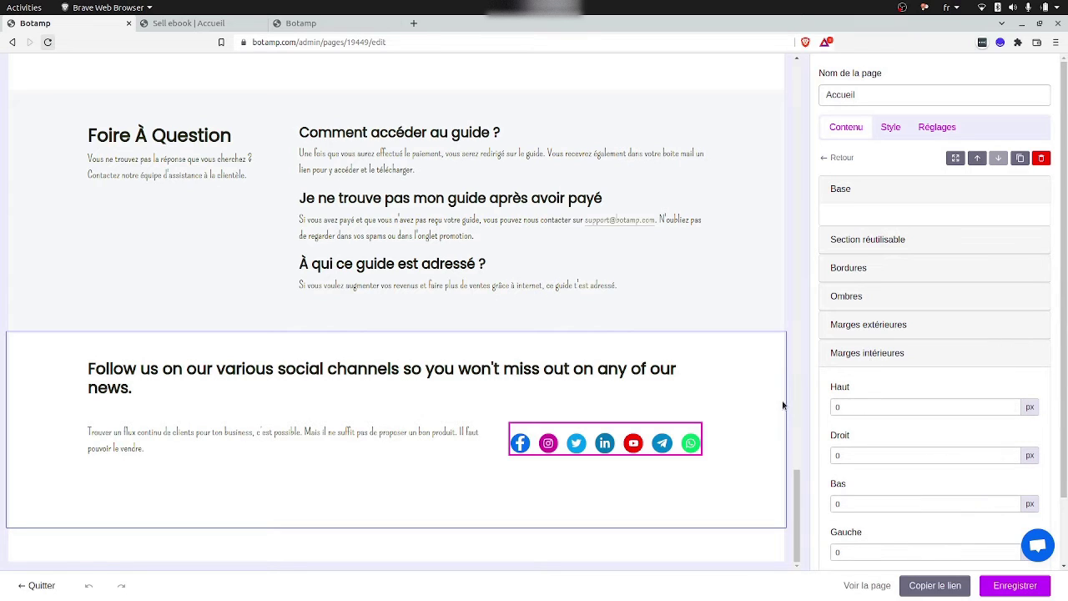
# Set the top inner margin of the column containing the social icons to 0 px.
pyautogui.click(572, 420)
pyautogui.scroll(-5, 830, 362)
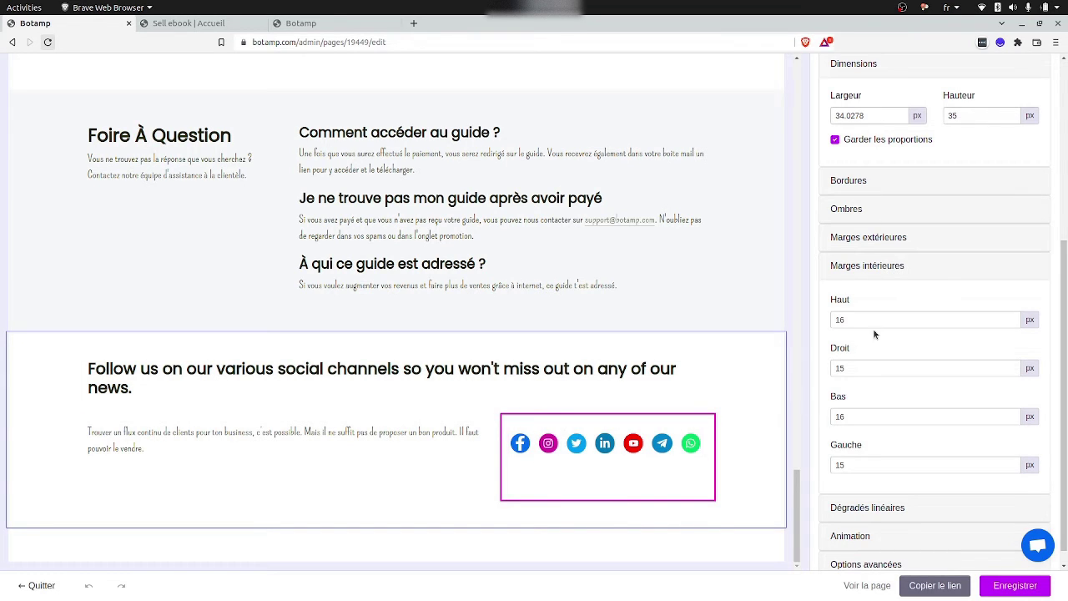
pyautogui.scroll(-1, 876, 329)
pyautogui.scroll(1, 883, 293)
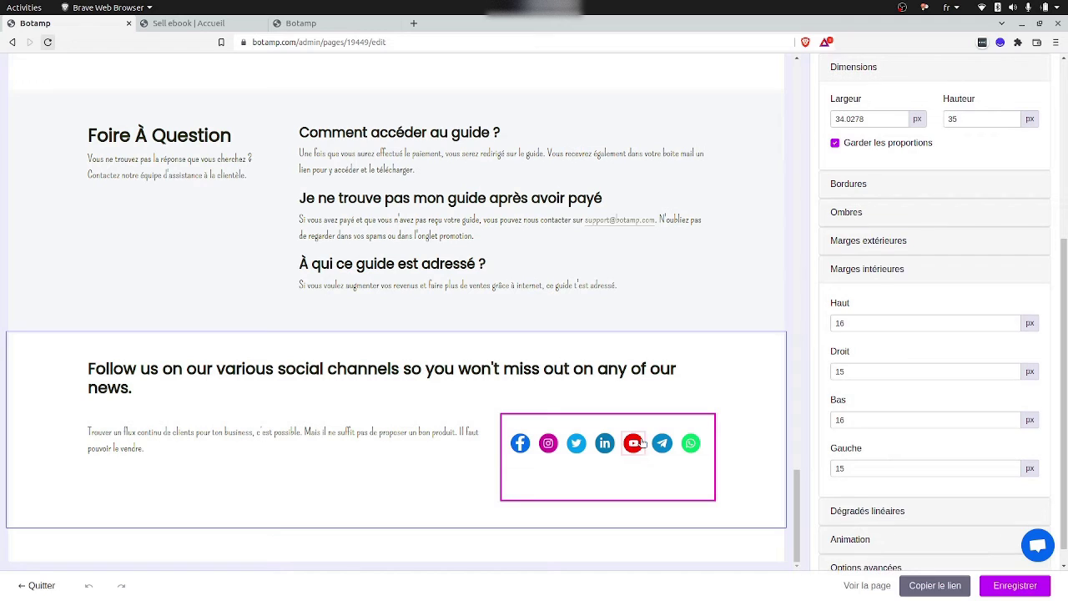
pyautogui.moveTo(855, 330); pyautogui.dragTo(824, 331)
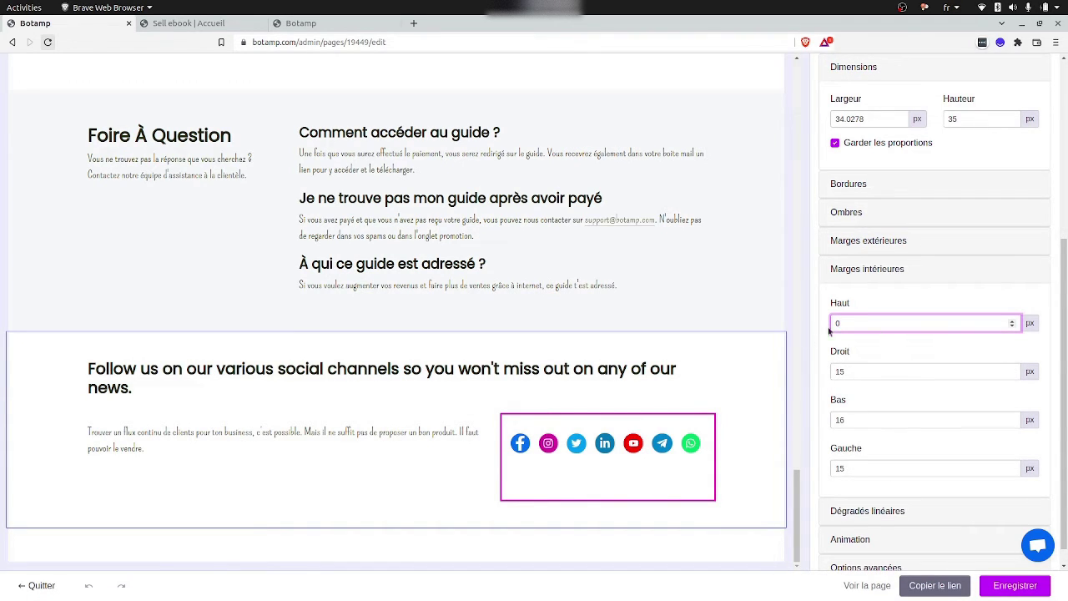
pyautogui.click(861, 303)
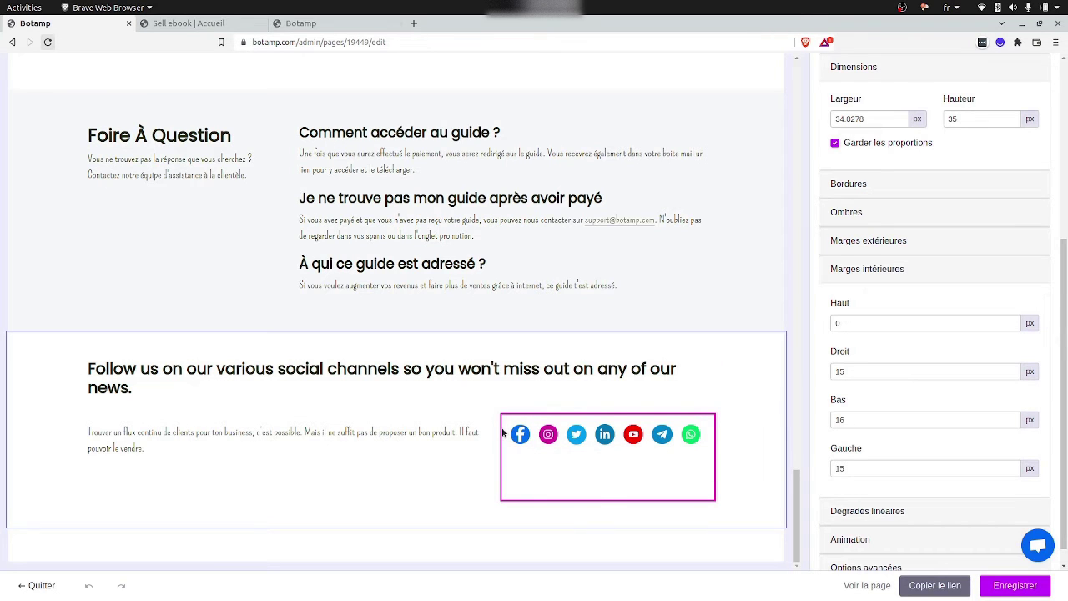
# Examine the large book image section between the "Demandez votre livre maintenant !" call to action and the FAQ.
pyautogui.scroll(10, 502, 432)
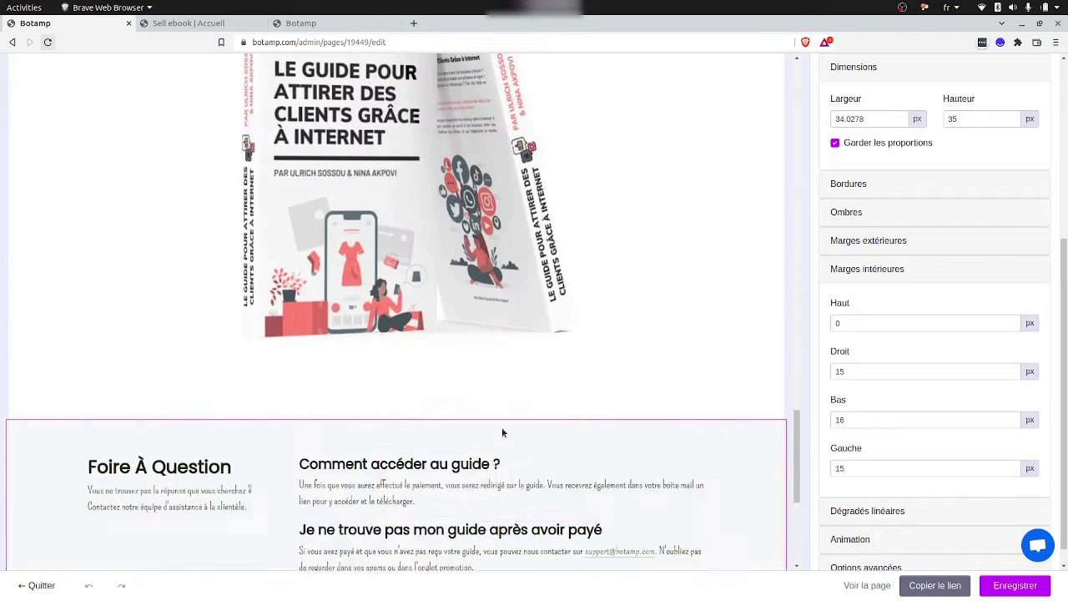
pyautogui.scroll(-3, 494, 310)
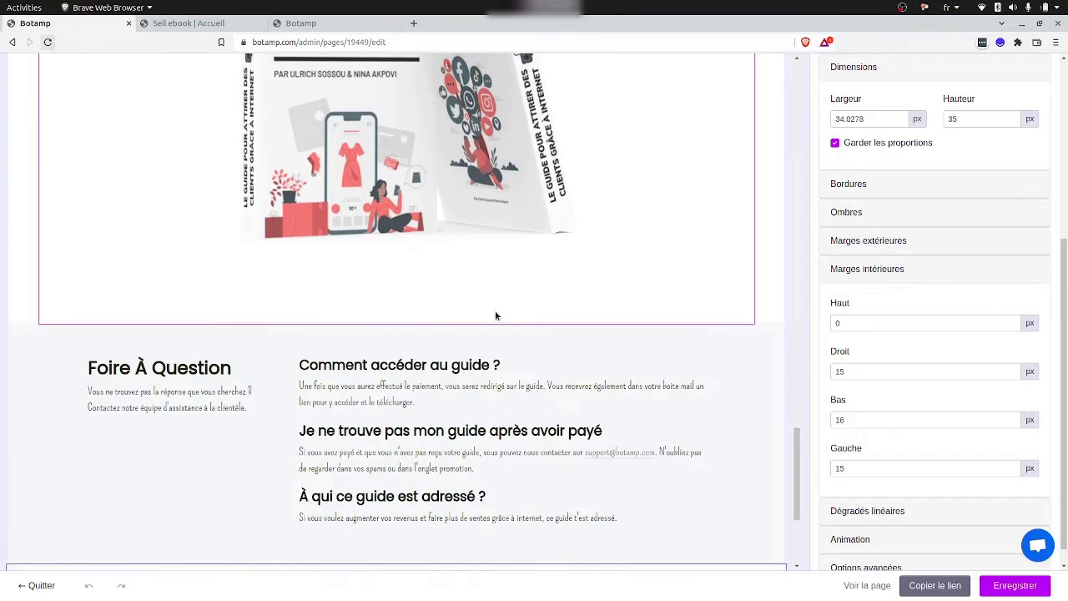
pyautogui.scroll(2, 495, 311)
pyautogui.click(464, 293)
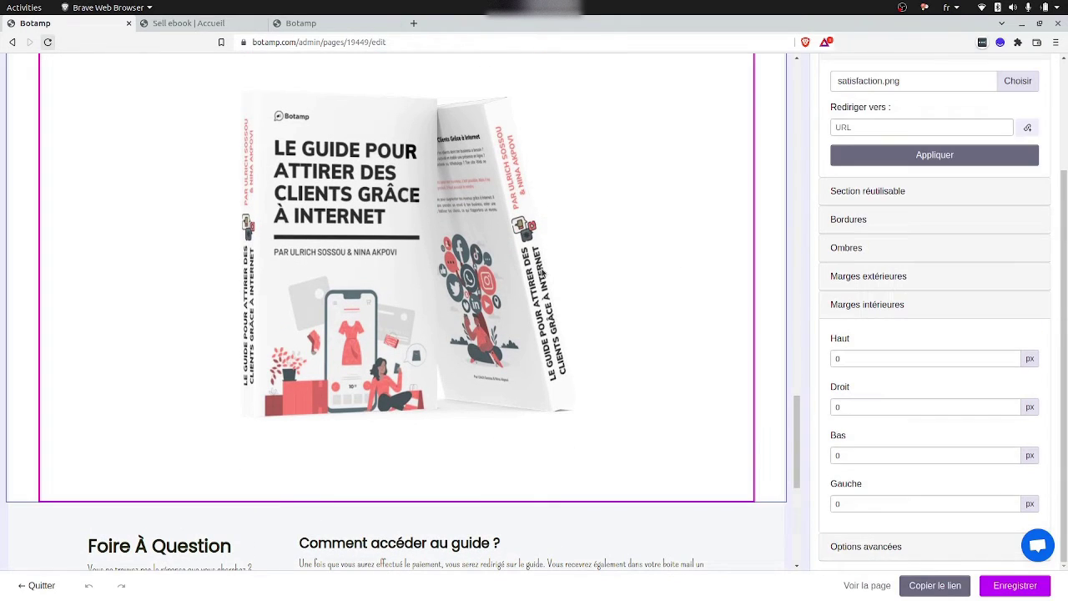
pyautogui.click(908, 308)
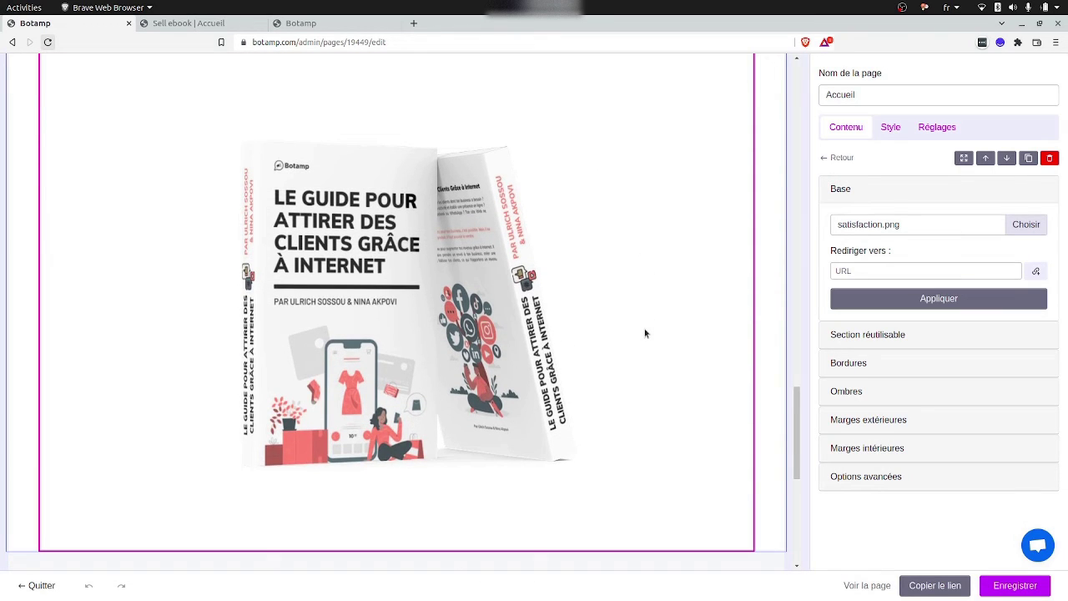
pyautogui.scroll(2, 645, 332)
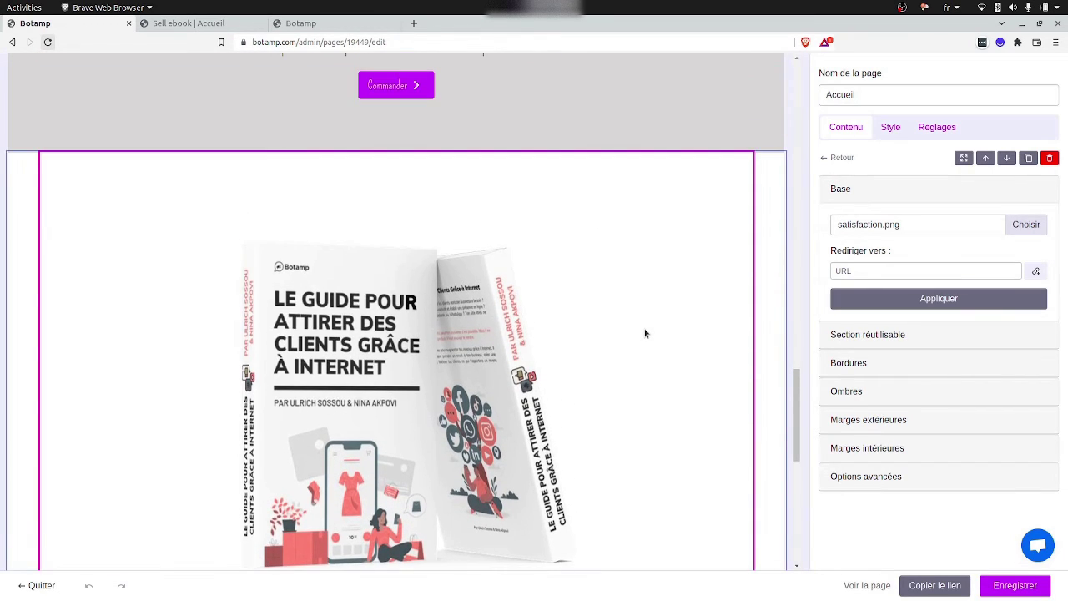
pyautogui.scroll(-3, 645, 333)
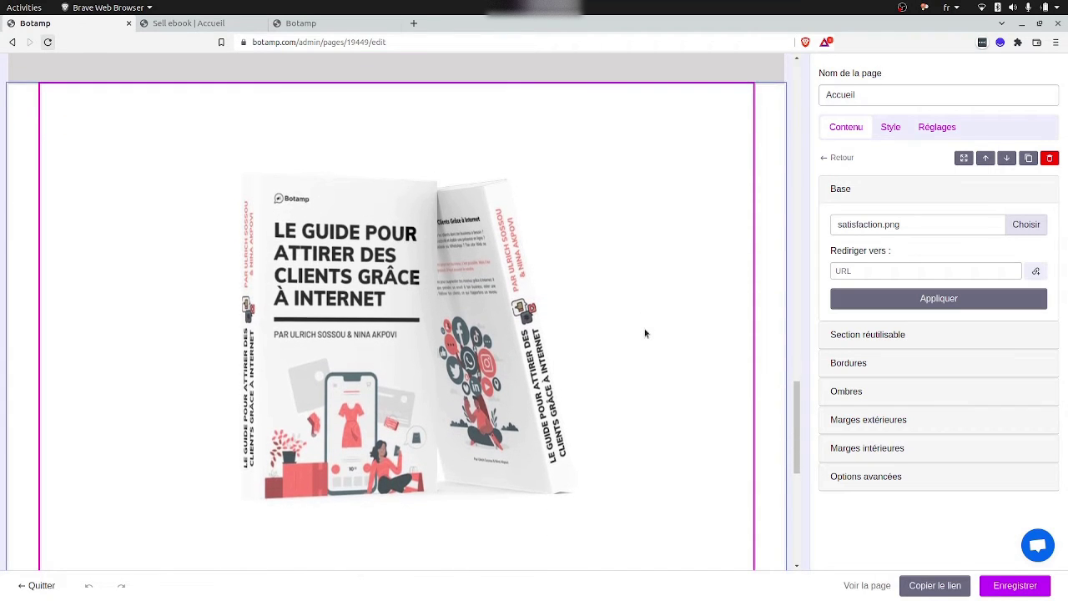
pyautogui.scroll(6, 442, 299)
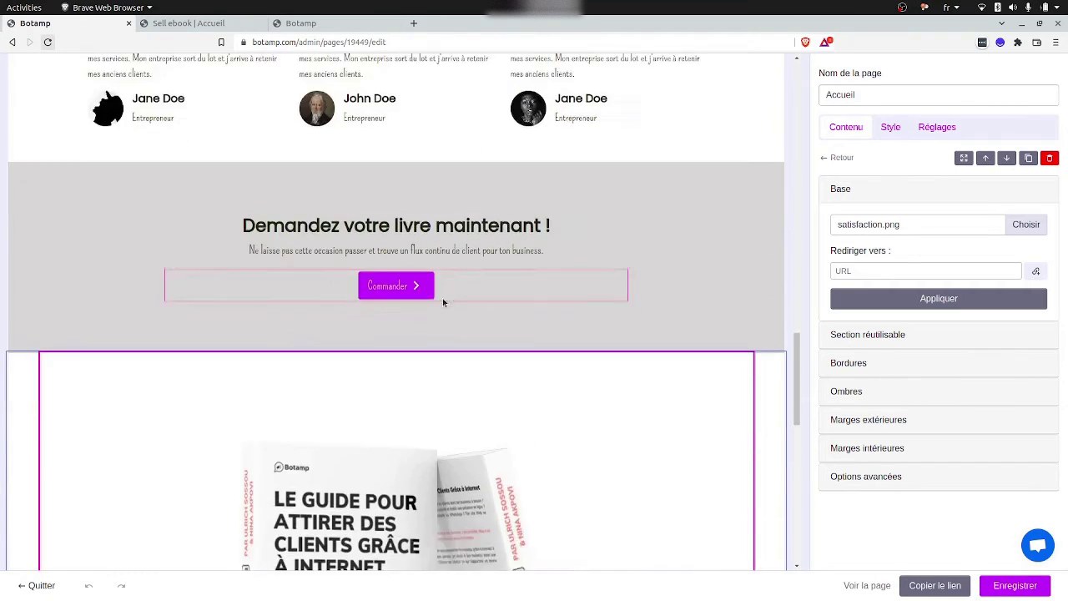
pyautogui.scroll(-12, 443, 298)
pyautogui.scroll(6, 443, 299)
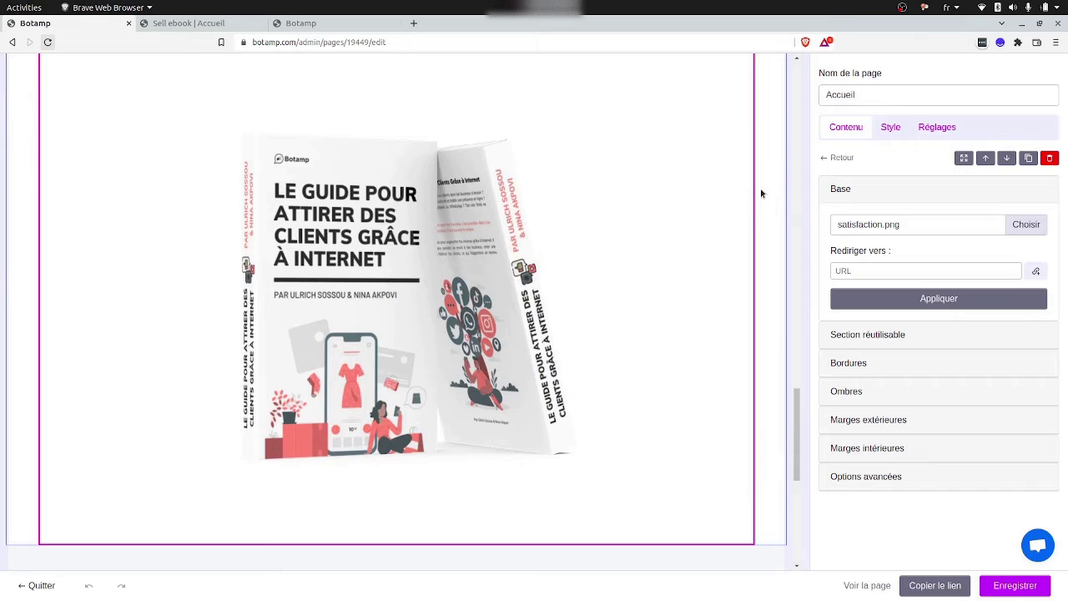
# Insert a "Texte" section from the "Contenu" category into the page.
pyautogui.click(842, 157)
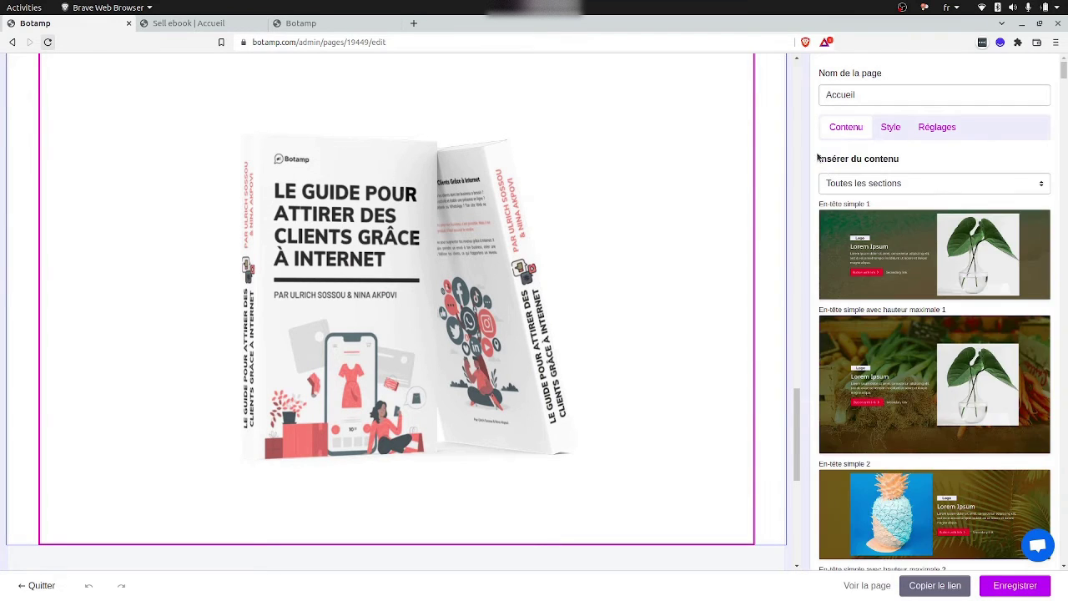
pyautogui.click(872, 185)
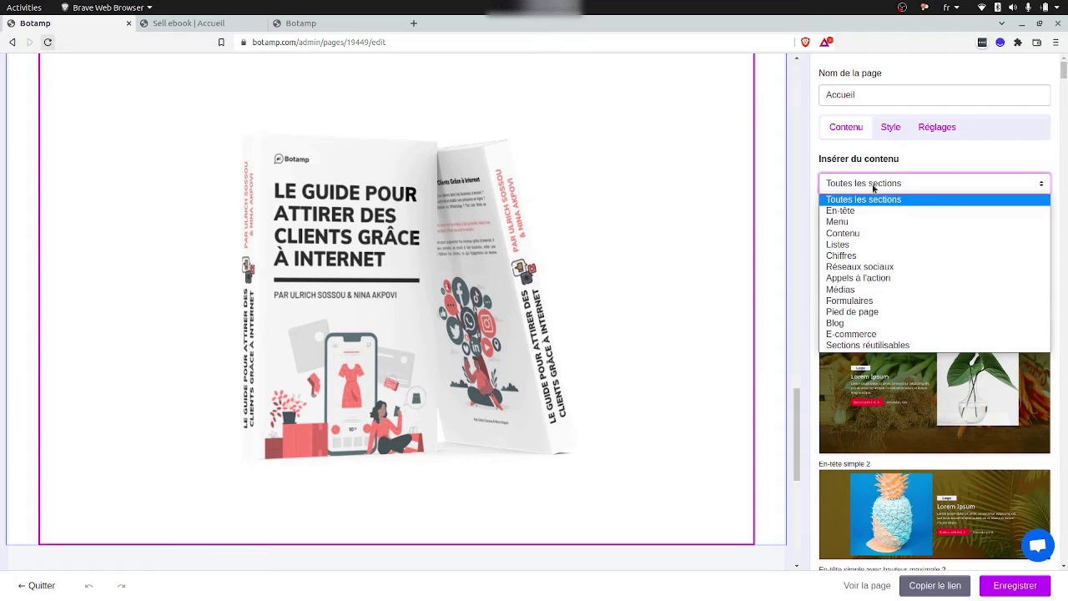
pyautogui.click(848, 235)
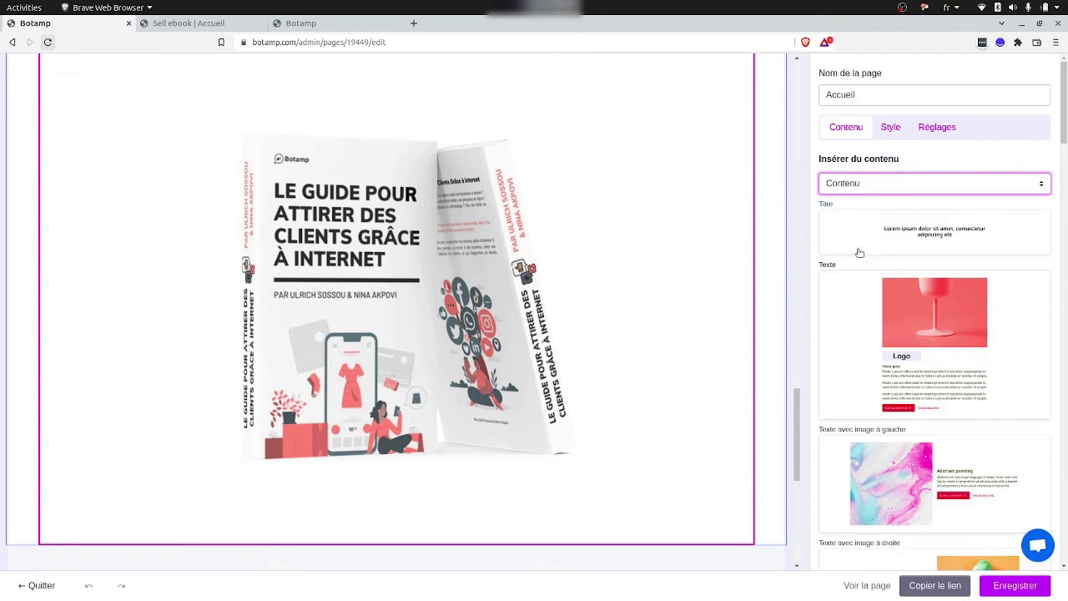
pyautogui.click(962, 309)
pyautogui.scroll(-3, 617, 301)
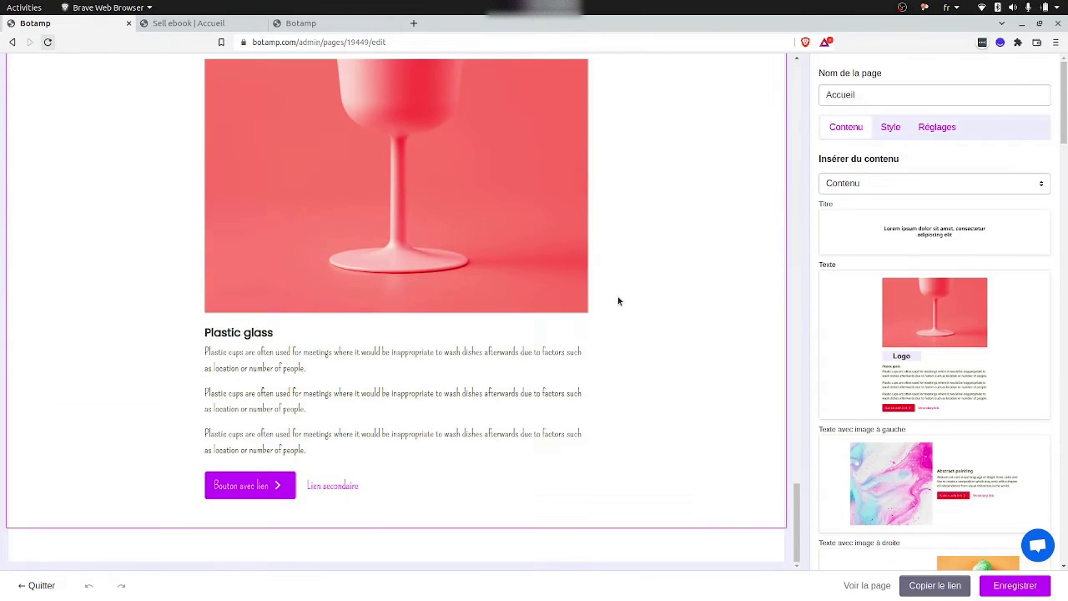
# Delete the "Plastic glass" text block and the row of link buttons from the new section, keeping its image.
pyautogui.click(309, 348)
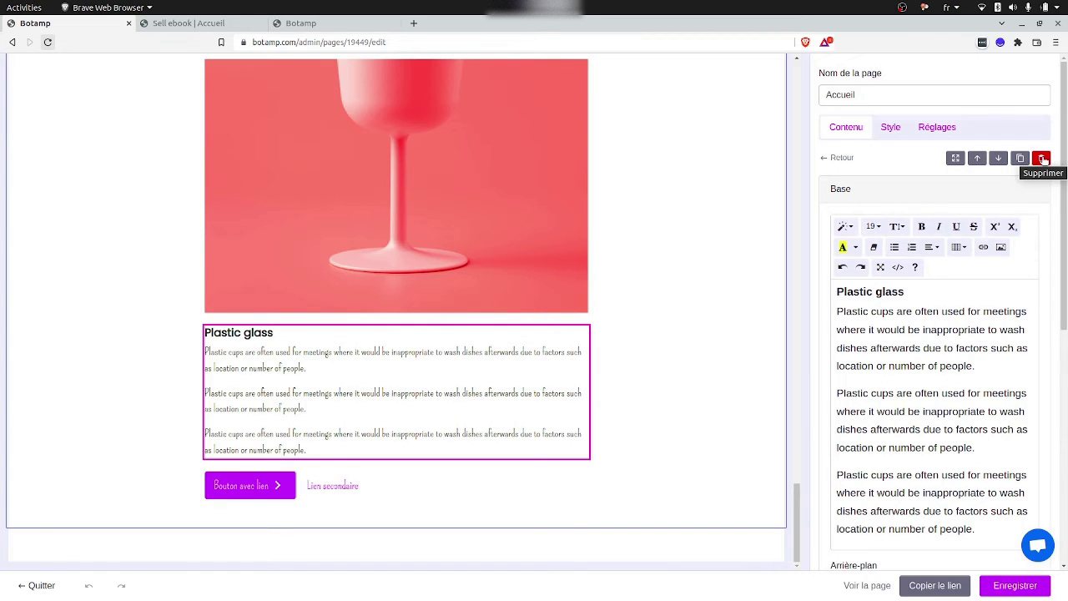
pyautogui.click(1043, 160)
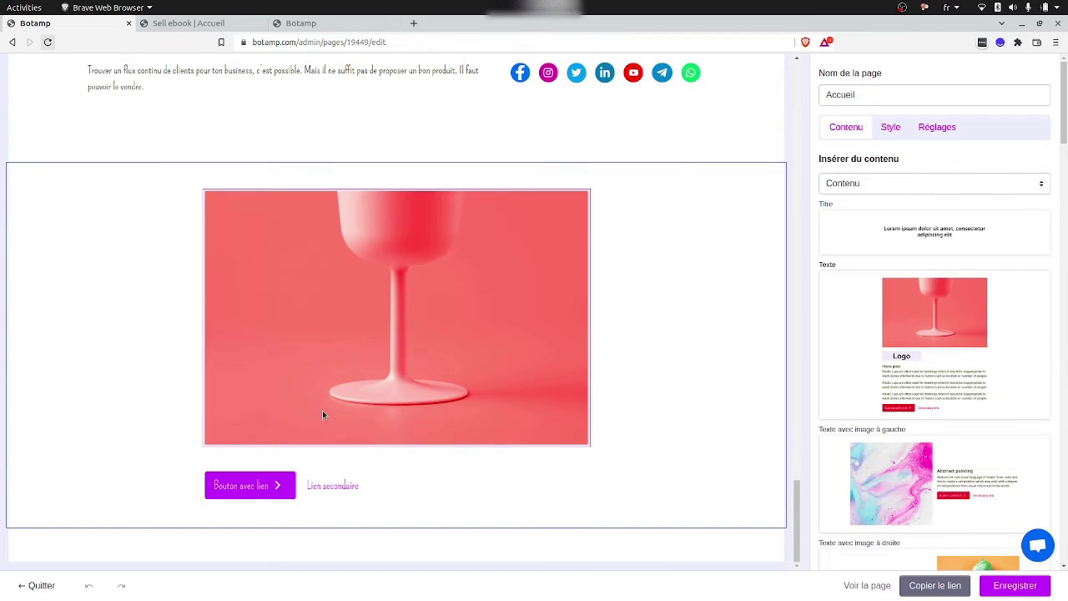
pyautogui.click(403, 485)
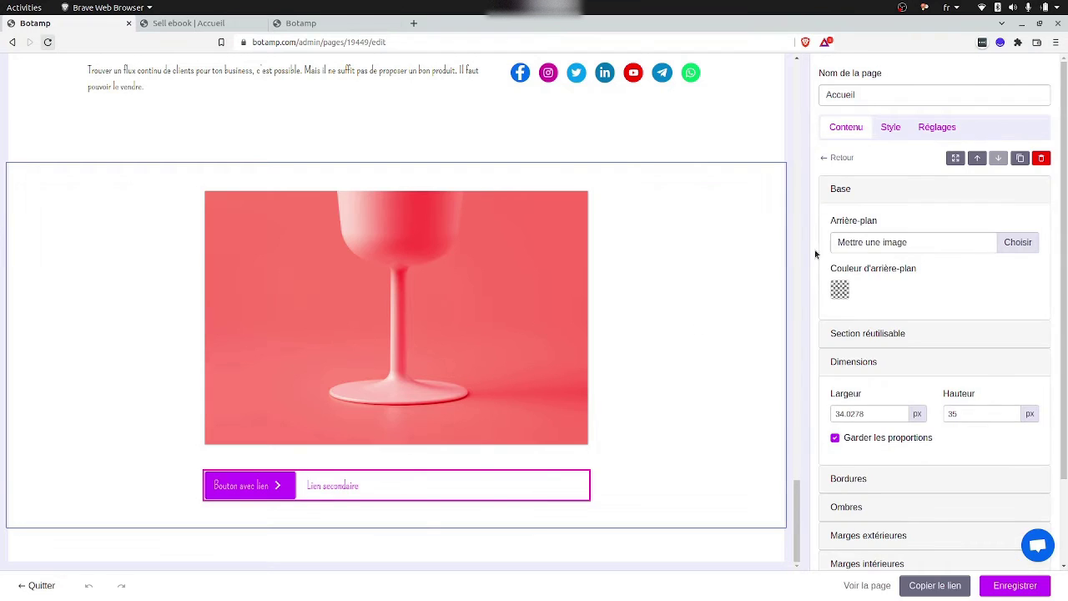
pyautogui.click(1043, 160)
# Move the new image section up two places so it sits directly above the "Foire À Question" section.
pyautogui.click(671, 286)
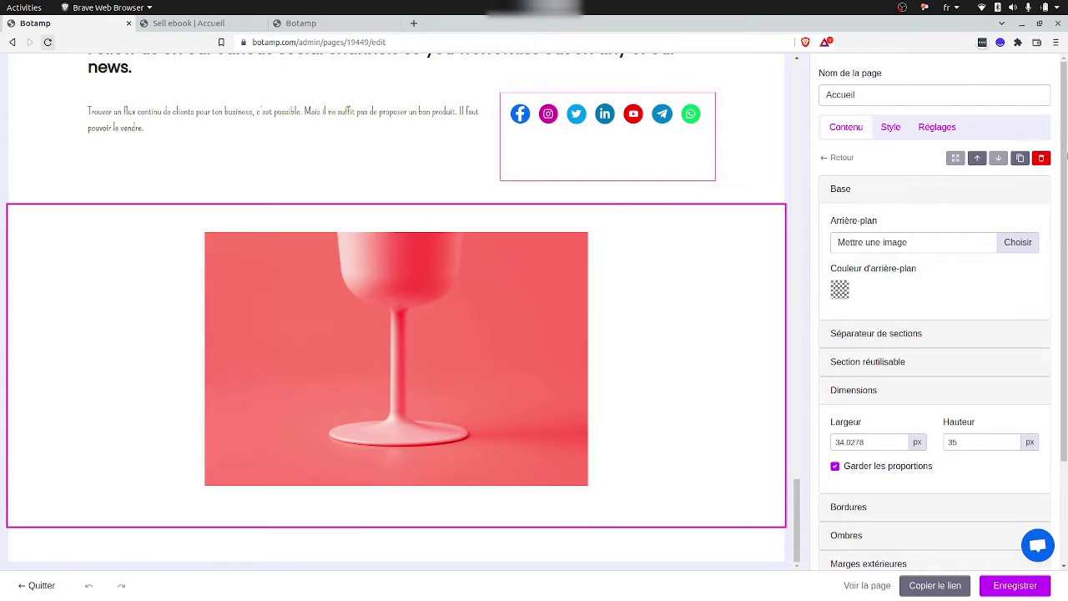
pyautogui.click(978, 158)
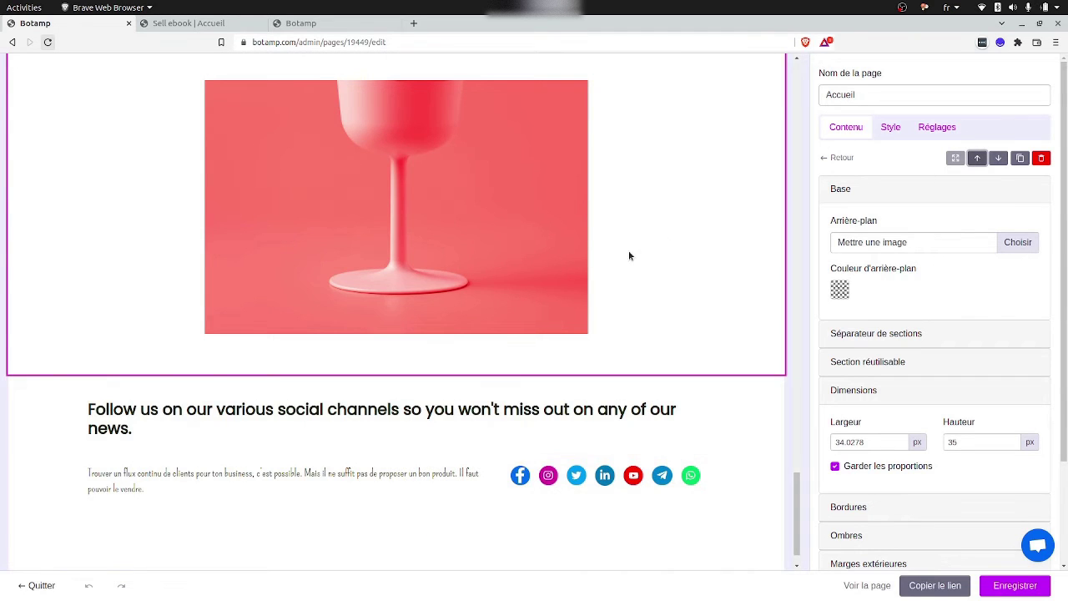
pyautogui.scroll(3, 629, 255)
pyautogui.click(977, 158)
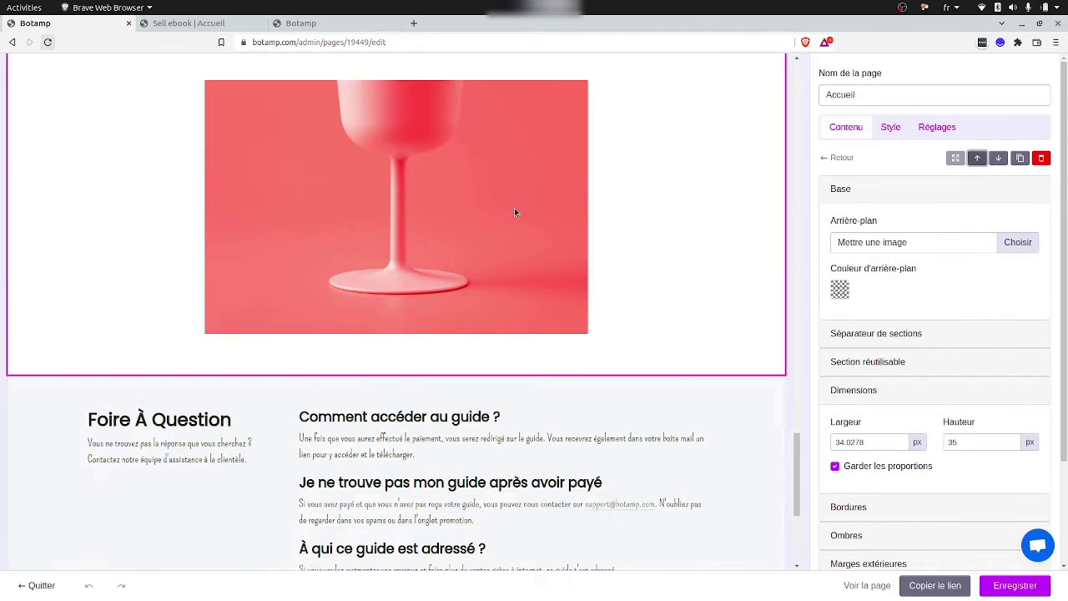
pyautogui.scroll(3, 478, 214)
pyautogui.scroll(-2, 479, 214)
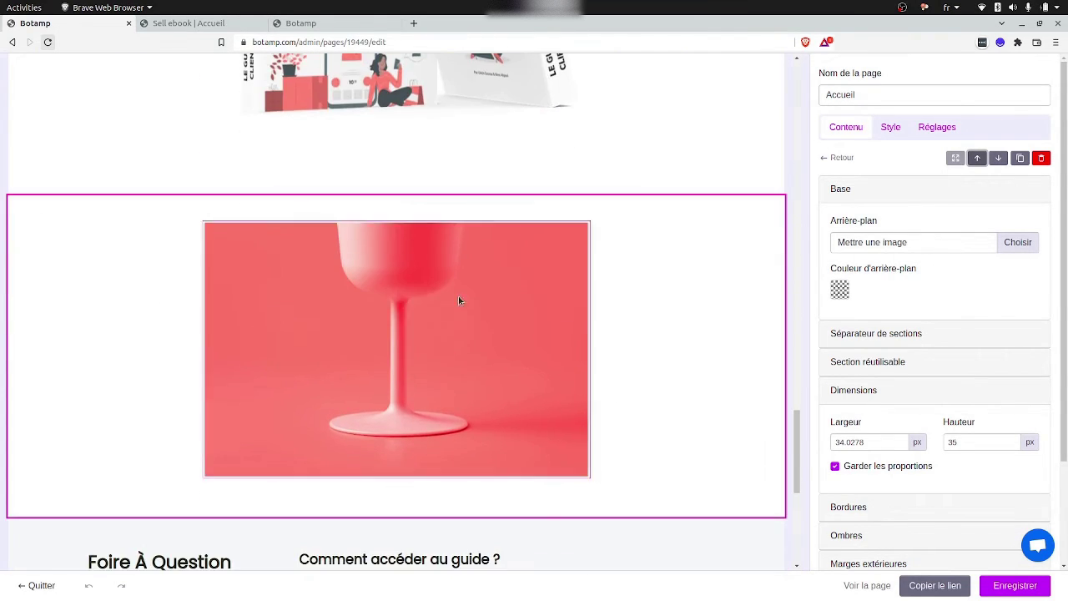
# Replace the new section's glass image with smartmockups_l84fxmhd.jpg.
pyautogui.click(405, 299)
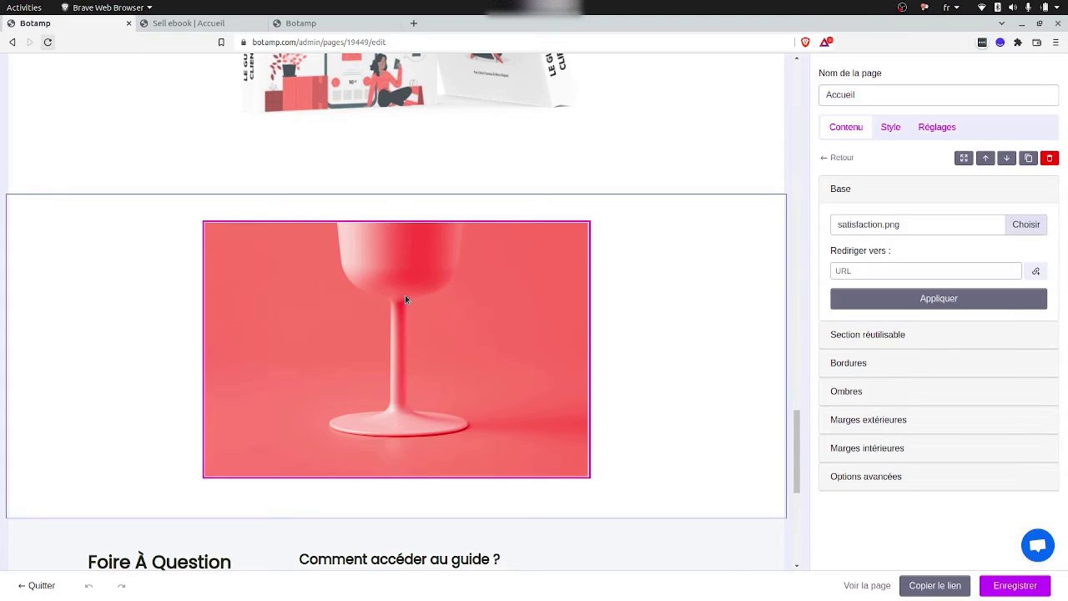
pyautogui.click(978, 219)
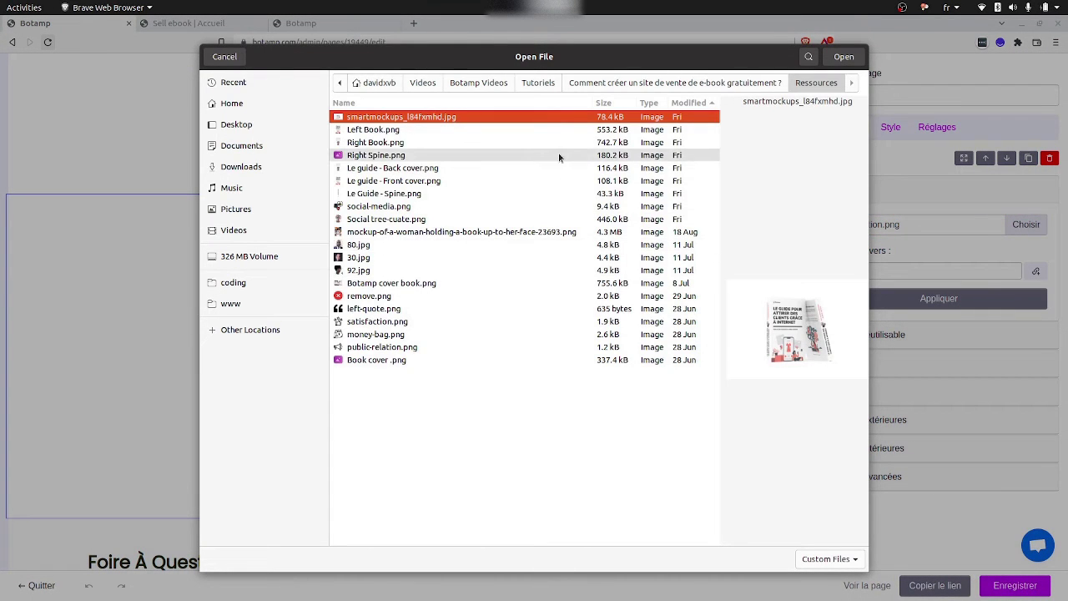
pyautogui.doubleClick(515, 118)
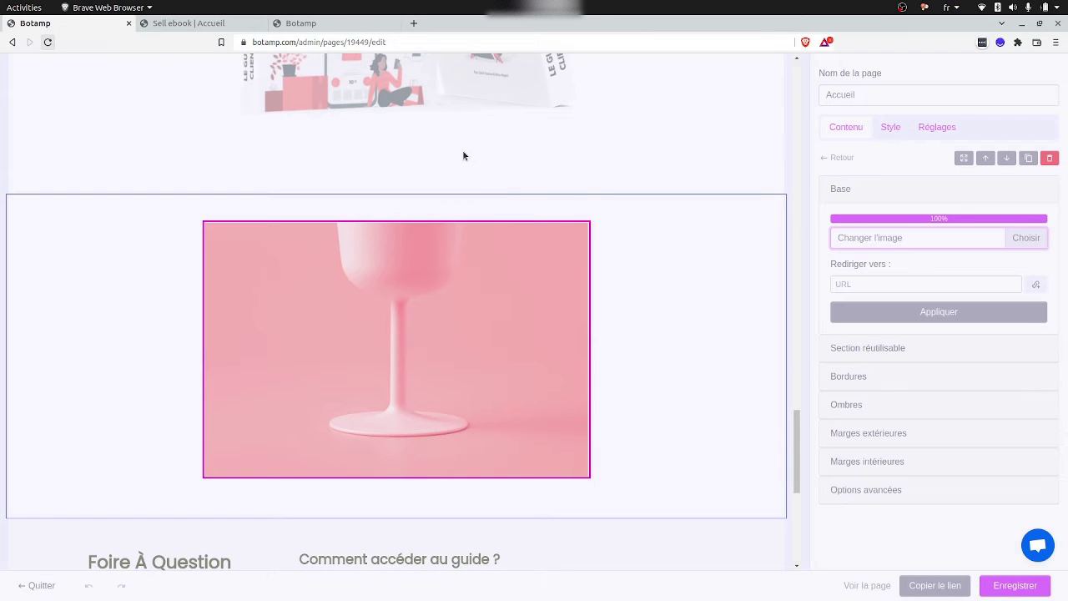
# Delete the old section holding the oversized book image above the new one.
pyautogui.scroll(1, 613, 158)
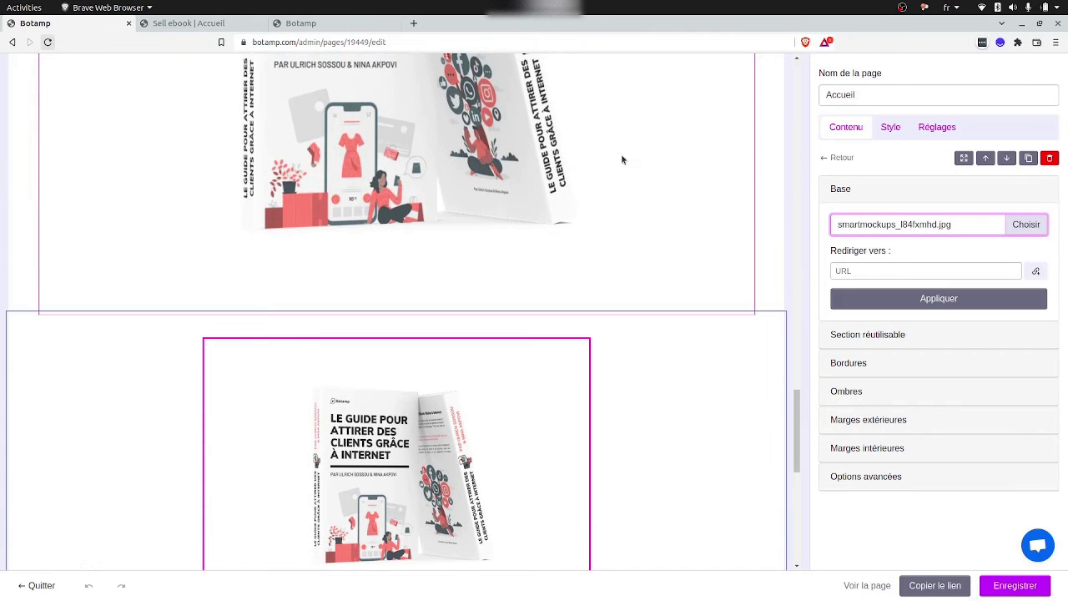
pyautogui.click(773, 178)
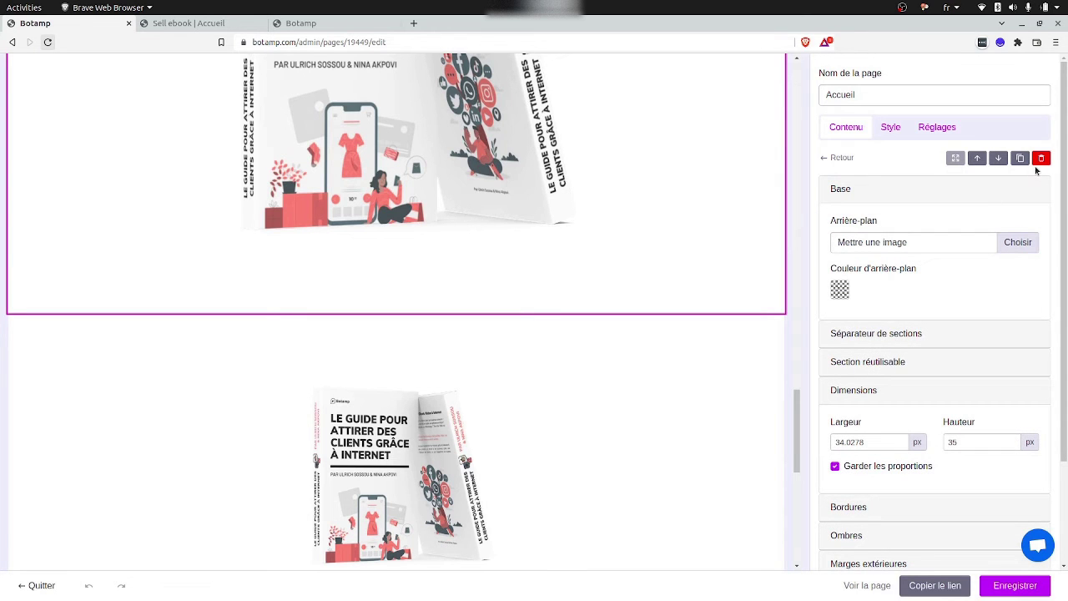
pyautogui.click(1041, 158)
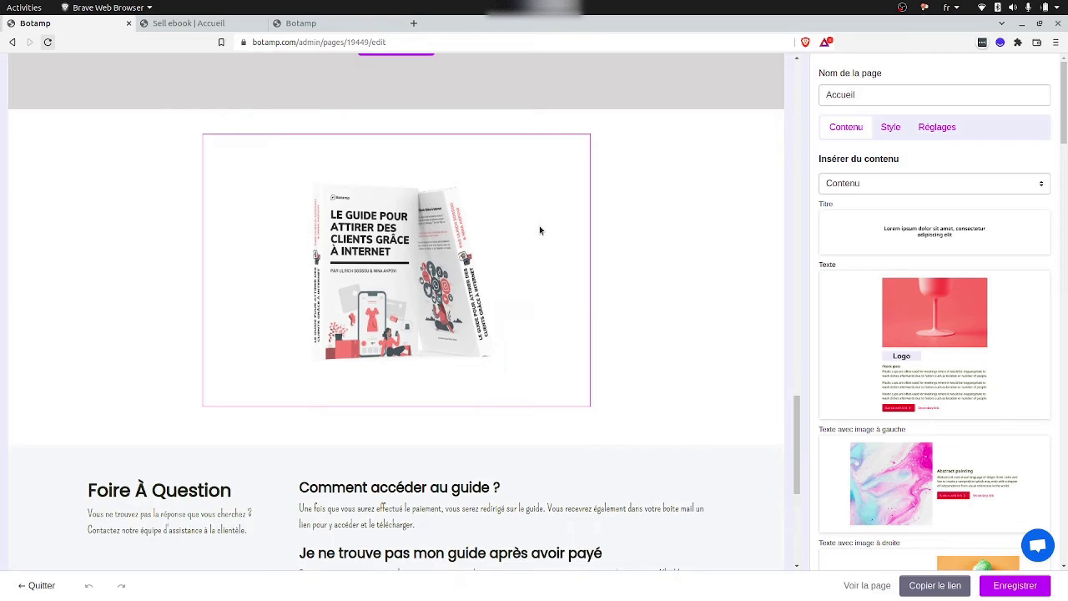
# Remove the background image header_bg.jpg from the header section.
pyautogui.scroll(8, 539, 226)
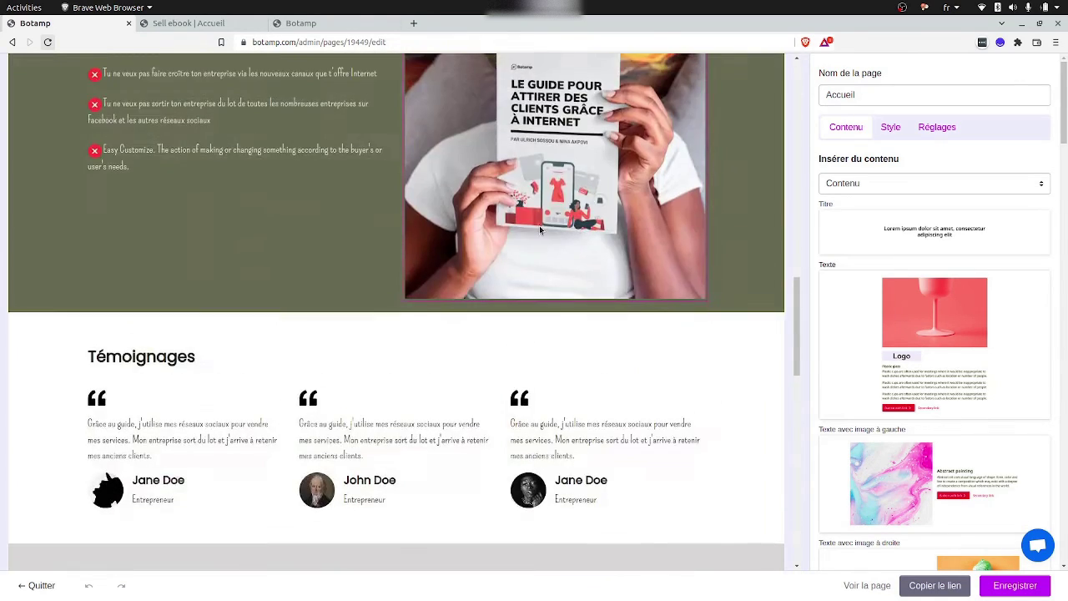
pyautogui.scroll(10, 540, 229)
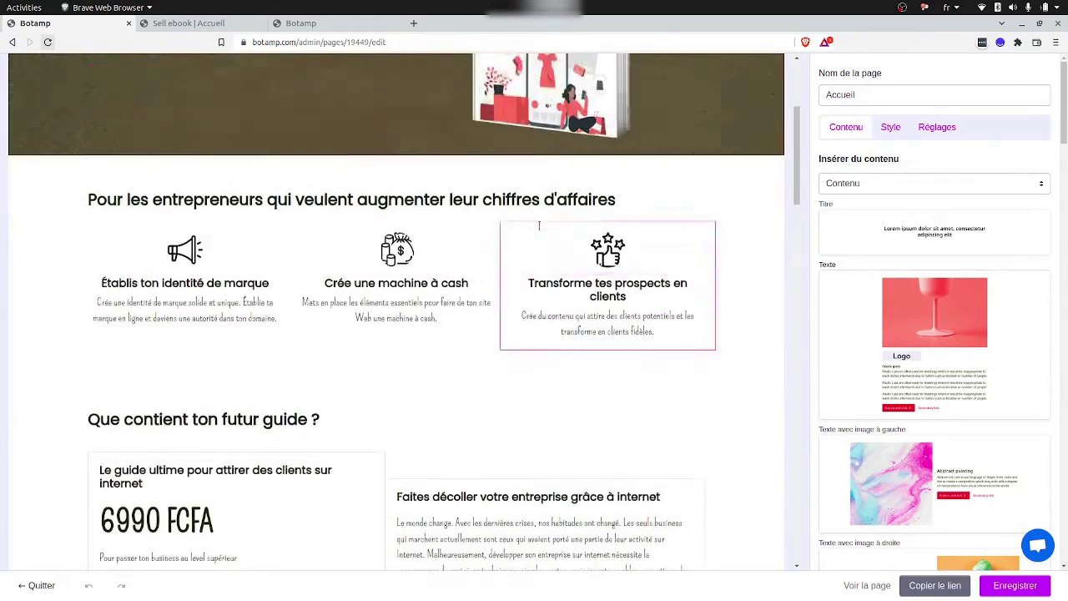
pyautogui.scroll(1, 540, 229)
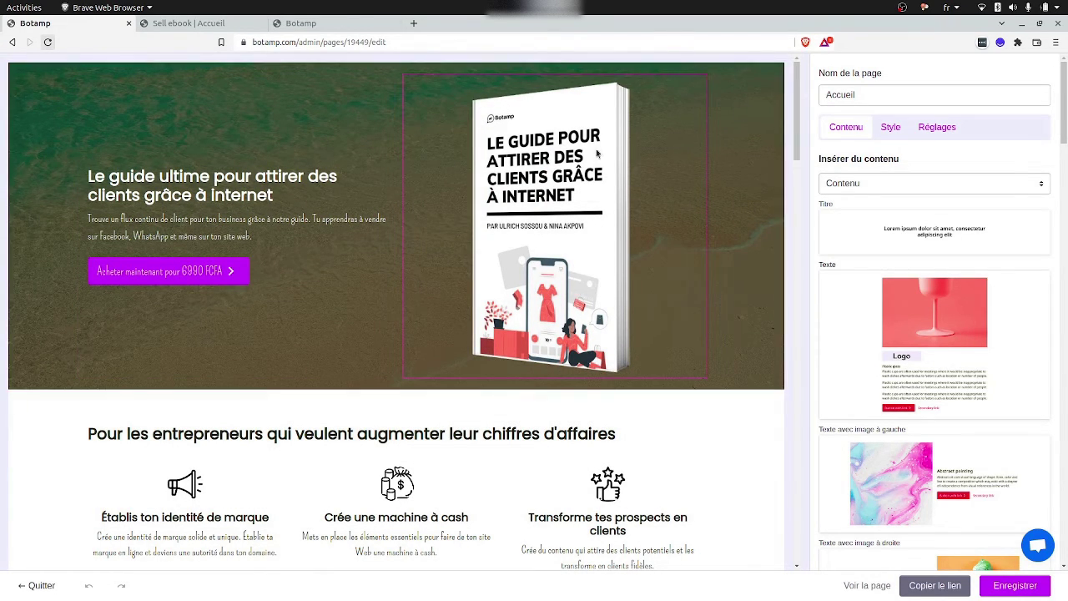
pyautogui.click(750, 119)
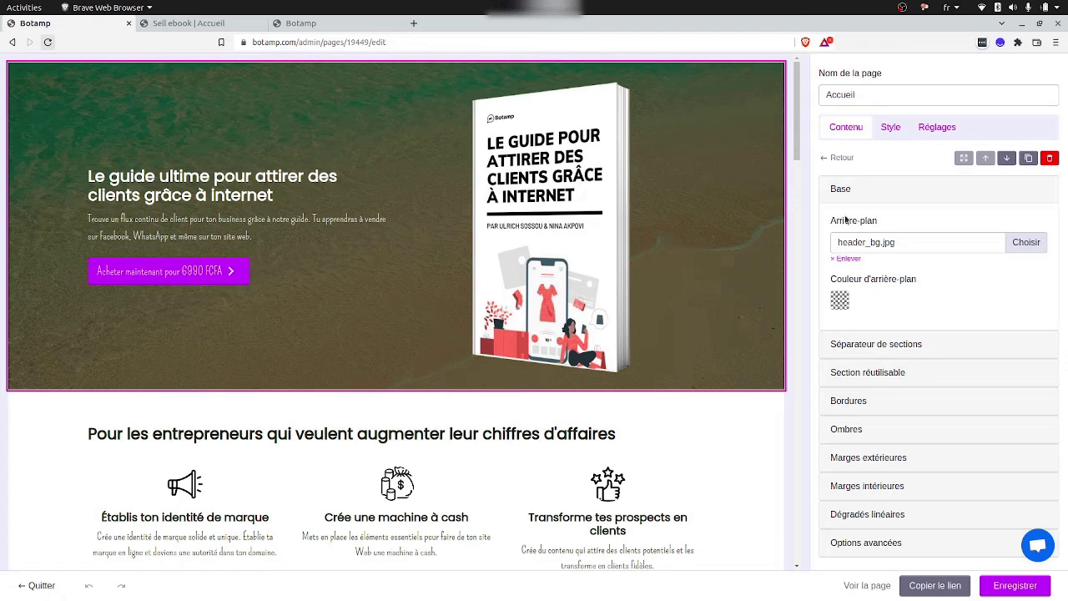
pyautogui.click(845, 260)
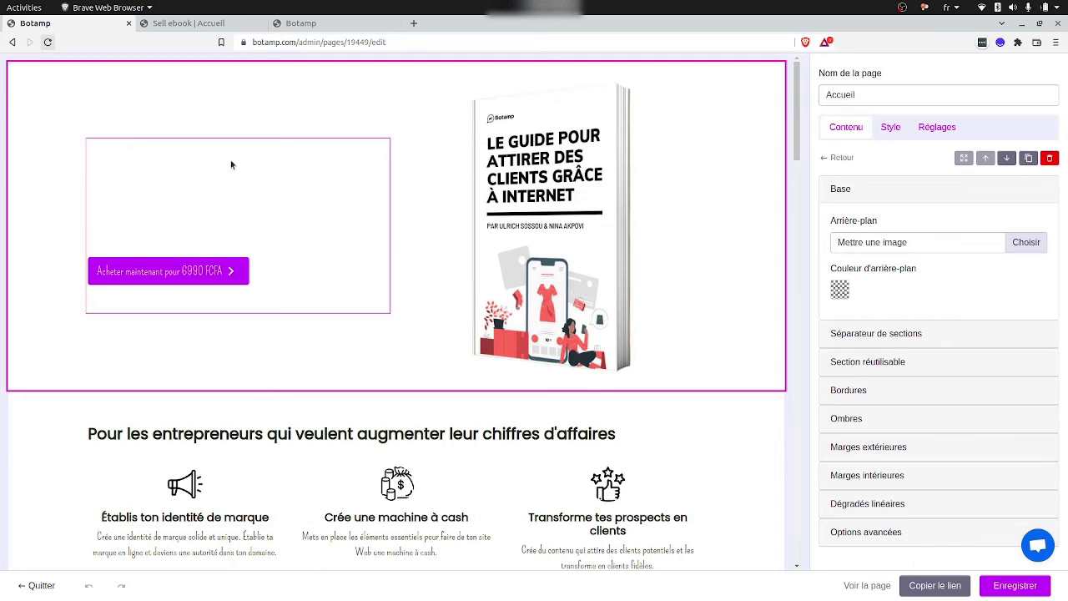
# Select the header's title and paragraph for recolouring, try a grey text background, and reset that background to transparent.
pyautogui.click(207, 198)
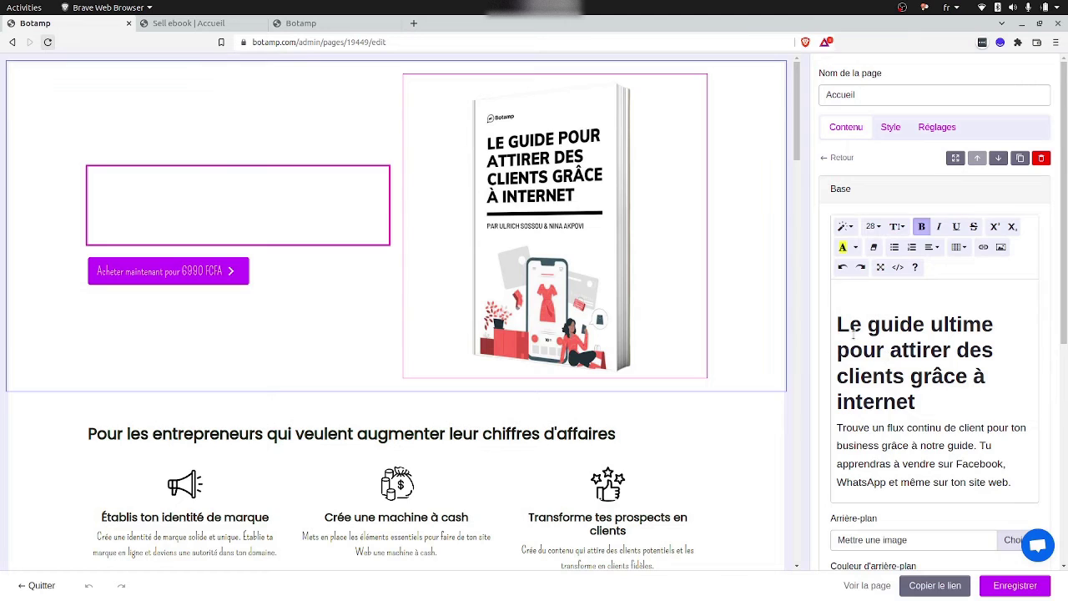
pyautogui.moveTo(835, 327); pyautogui.dragTo(1013, 483)
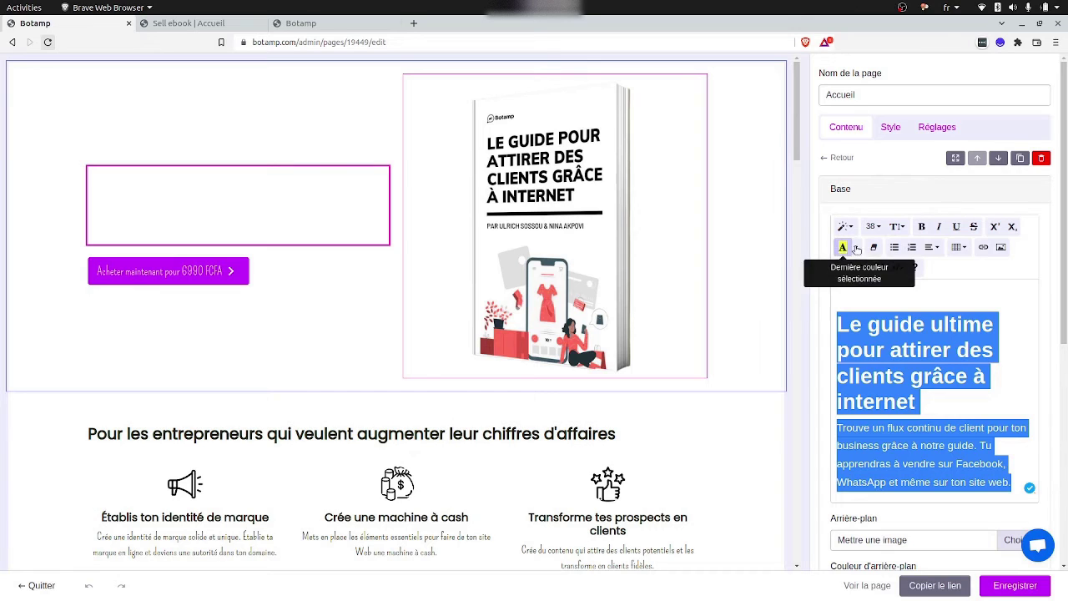
pyautogui.click(857, 248)
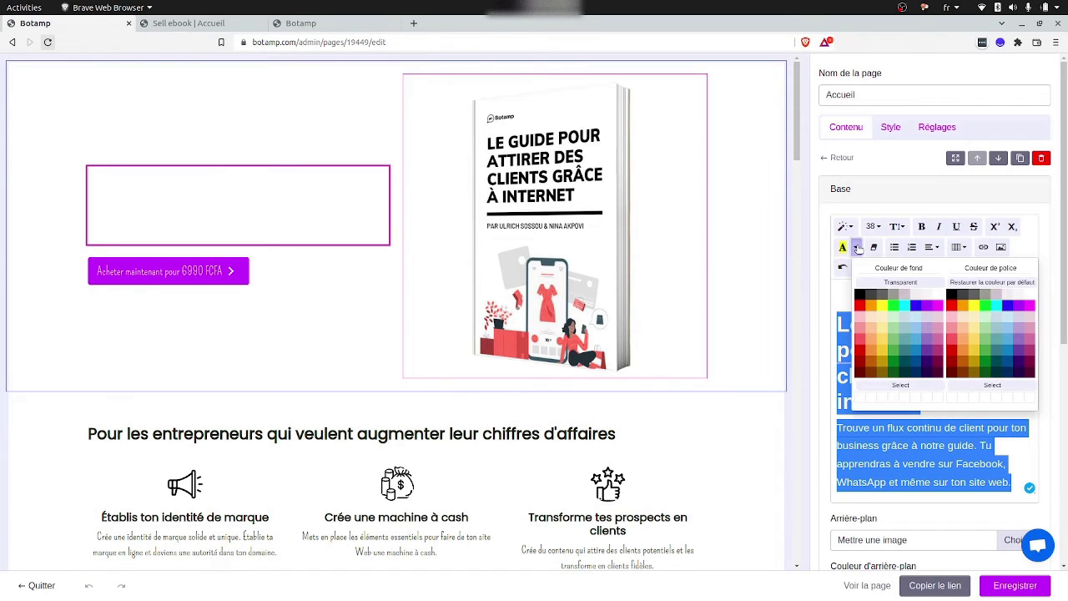
pyautogui.click(894, 298)
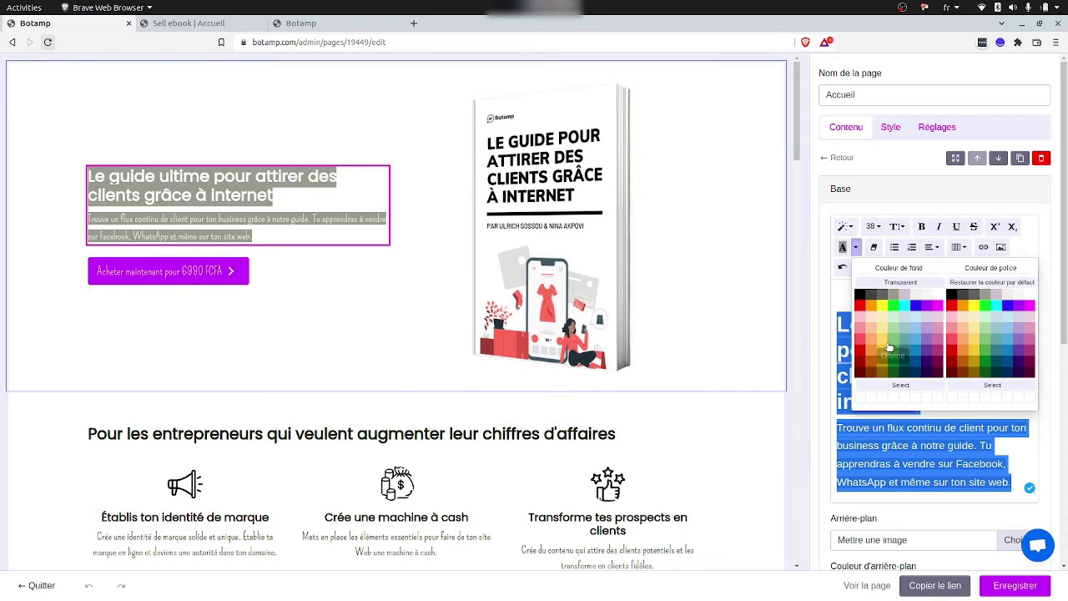
pyautogui.click(902, 283)
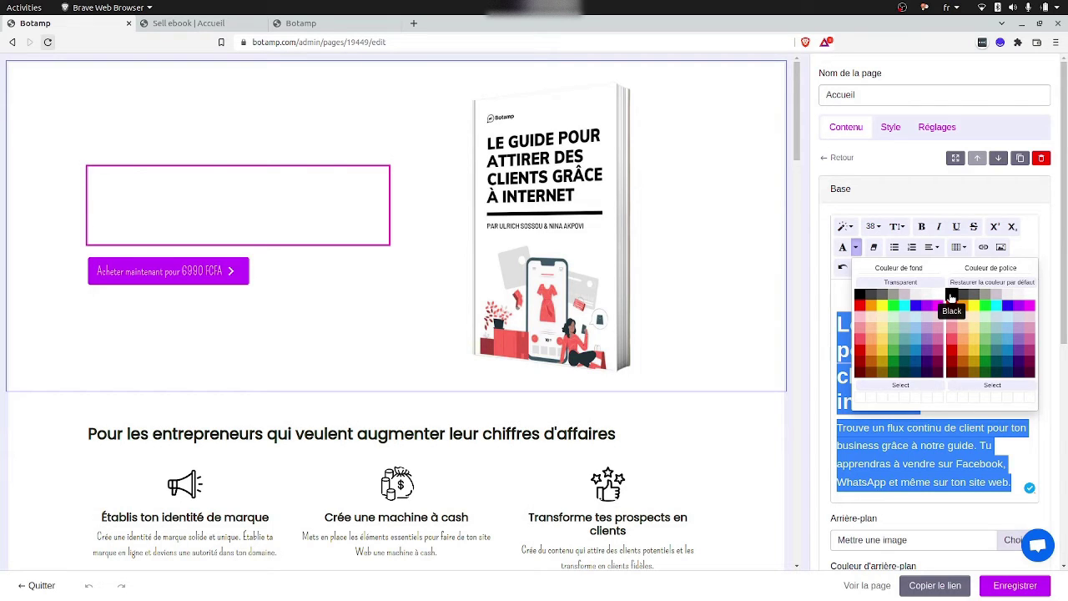
# Set the hero text's font colour to black and the hero section's background colour to purple, rgba(156, 39, 176, 1).
pyautogui.click(951, 298)
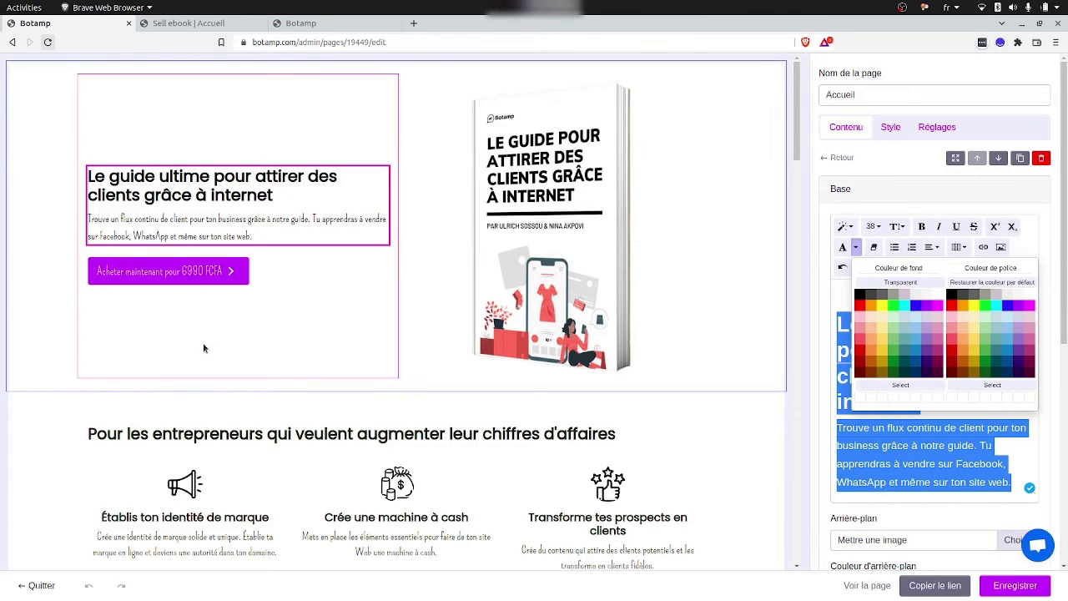
pyautogui.click(135, 406)
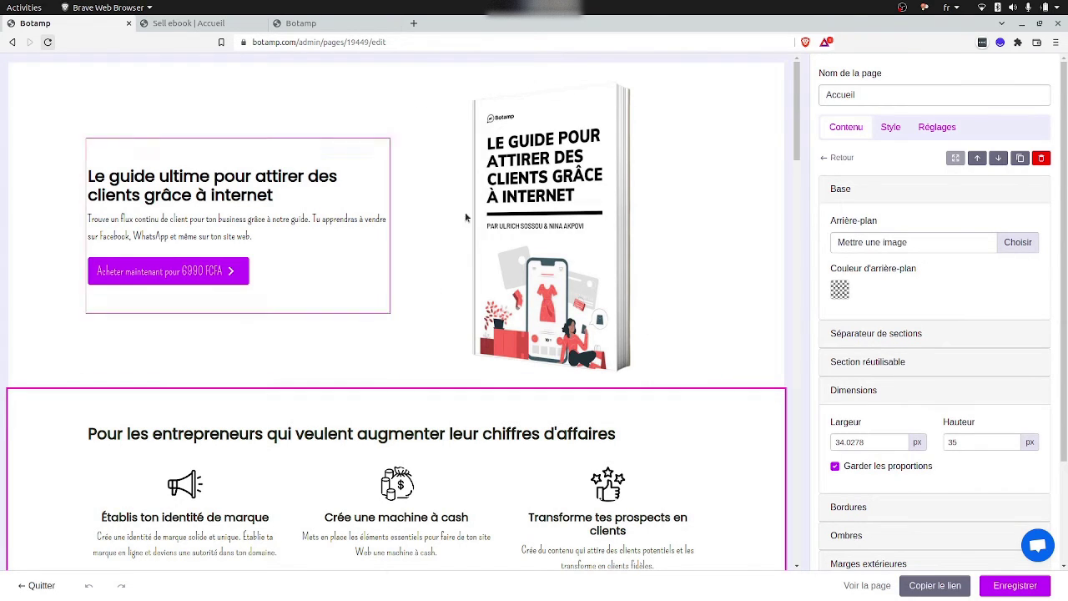
pyautogui.click(754, 192)
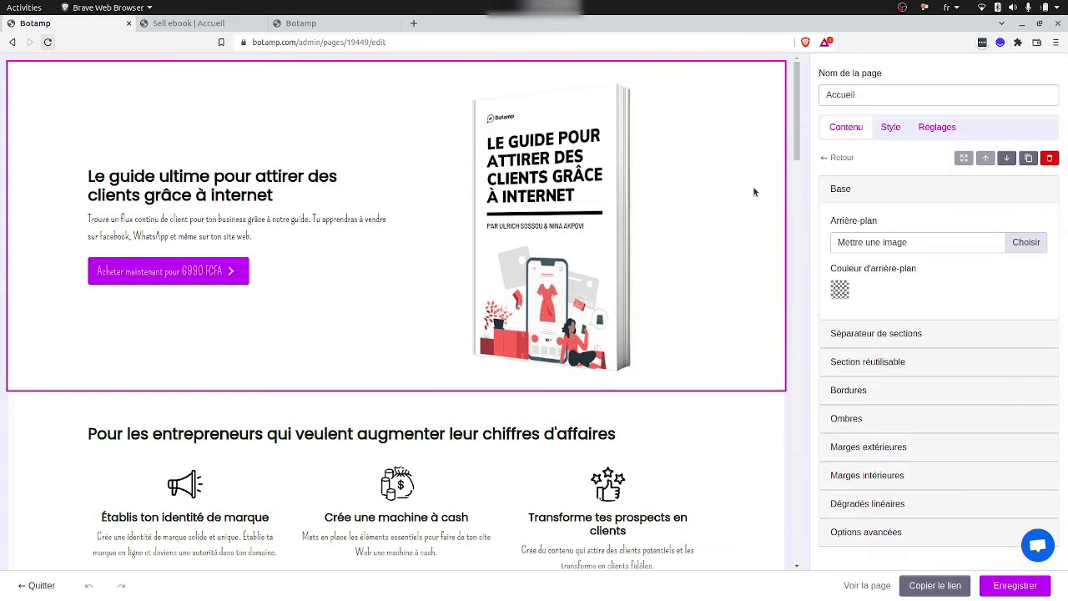
pyautogui.click(841, 290)
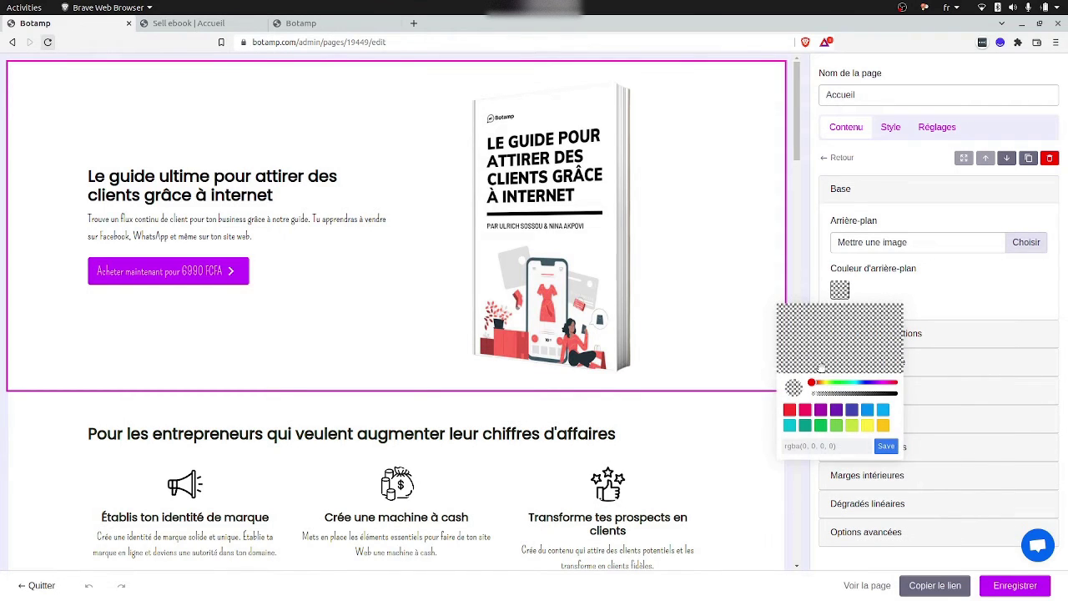
pyautogui.click(820, 410)
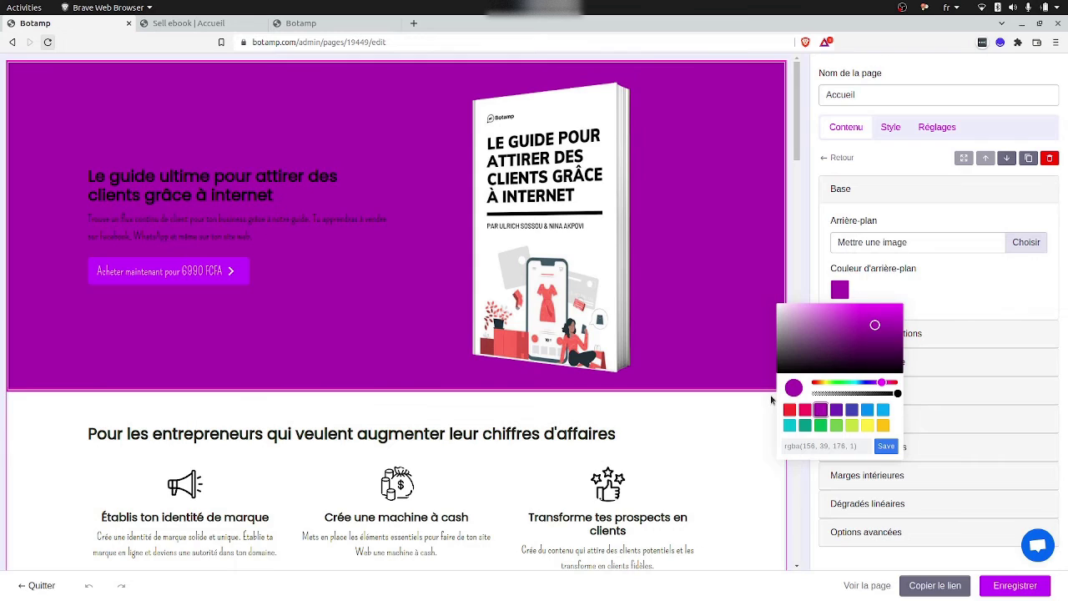
pyautogui.click(884, 448)
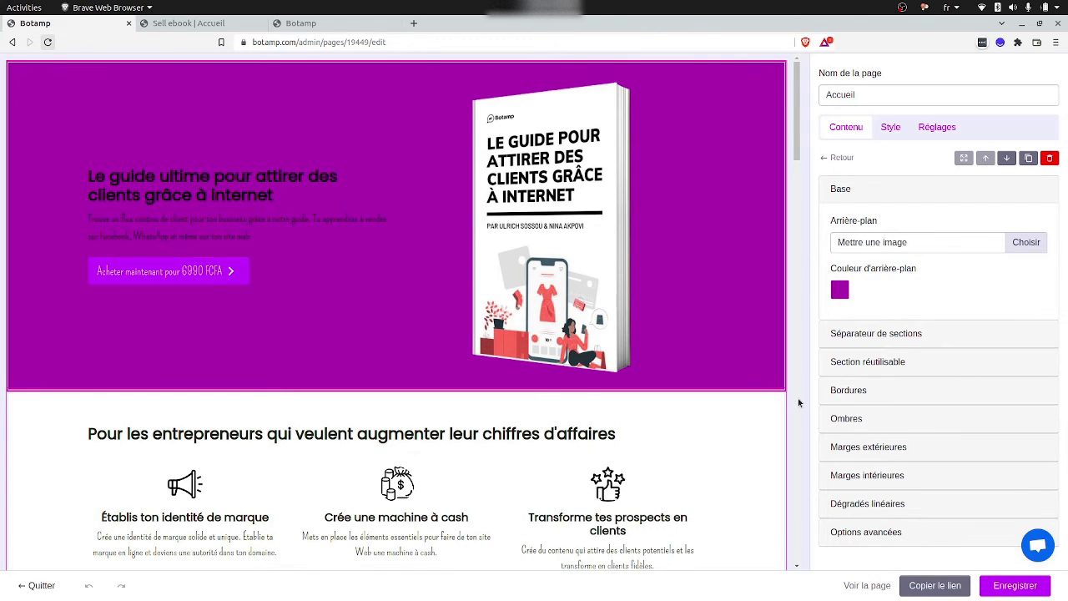
# Replace the English social channels heading with "Suivez-nous sur nos différents canaux sociaux pour ne rien manquer de notre actualité.".
pyautogui.scroll(-15, 591, 404)
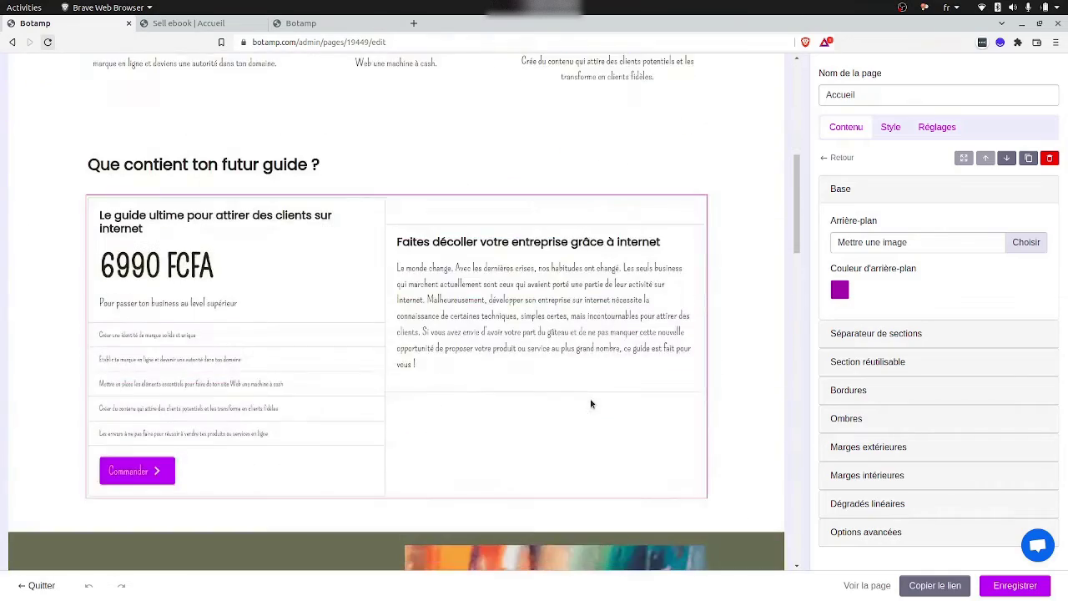
pyautogui.scroll(-15, 591, 404)
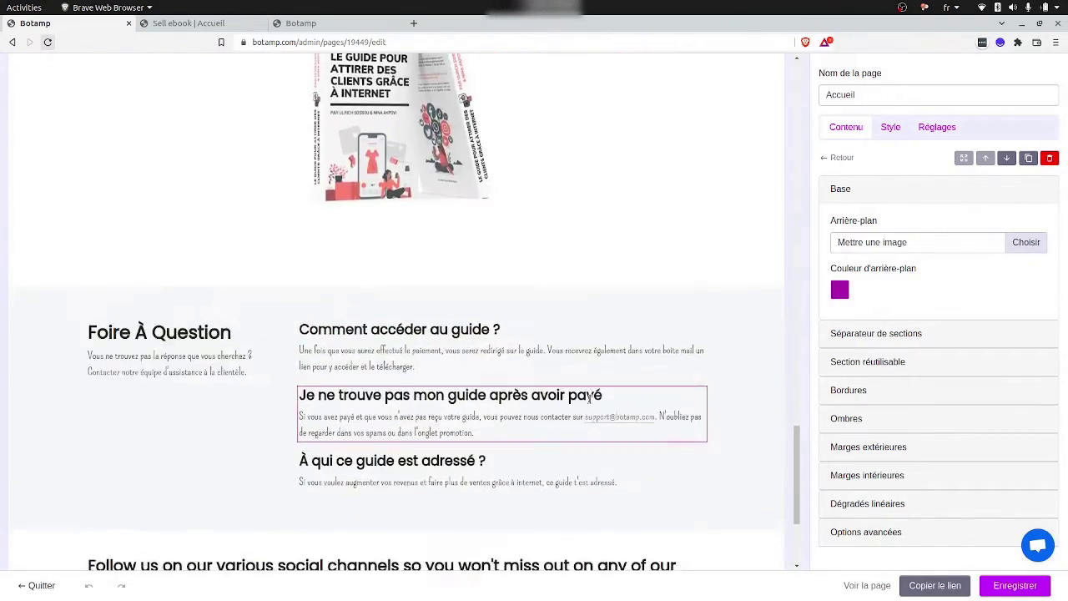
pyautogui.scroll(5, 591, 404)
pyautogui.scroll(-5, 591, 403)
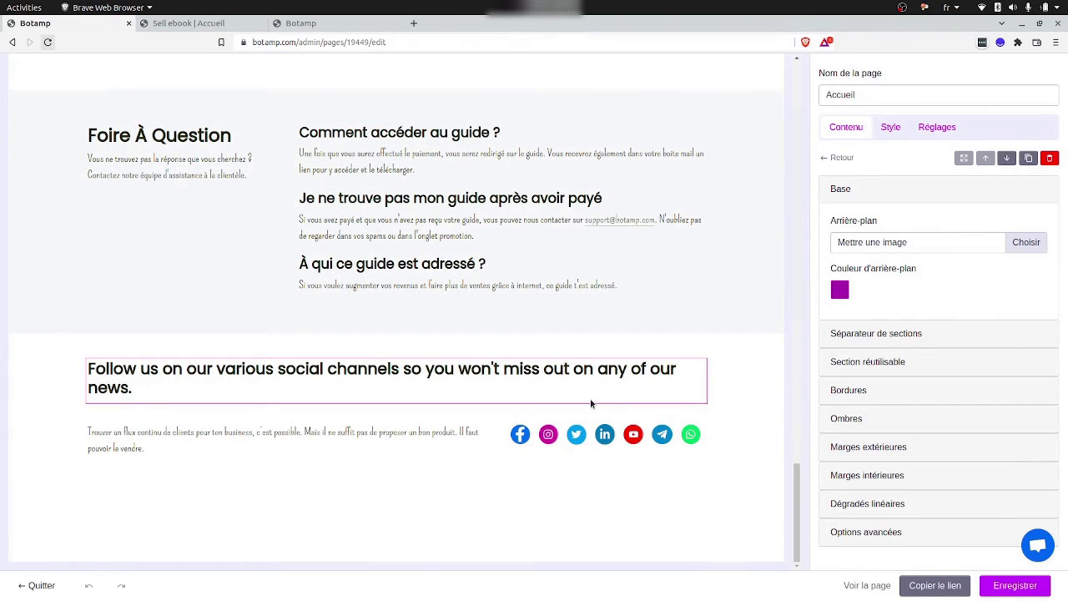
pyautogui.click(398, 369)
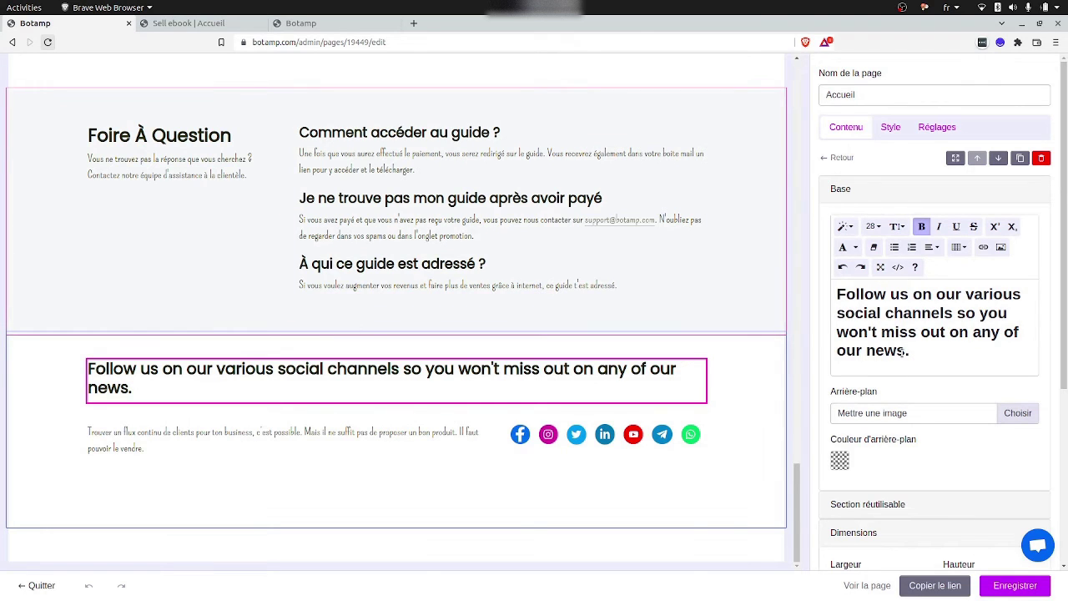
pyautogui.hotkey('ctrl', 'a')
pyautogui.write('Suivez-nous sur nos différents canaux sociaux pour ne rien manquer de notre actualité.')
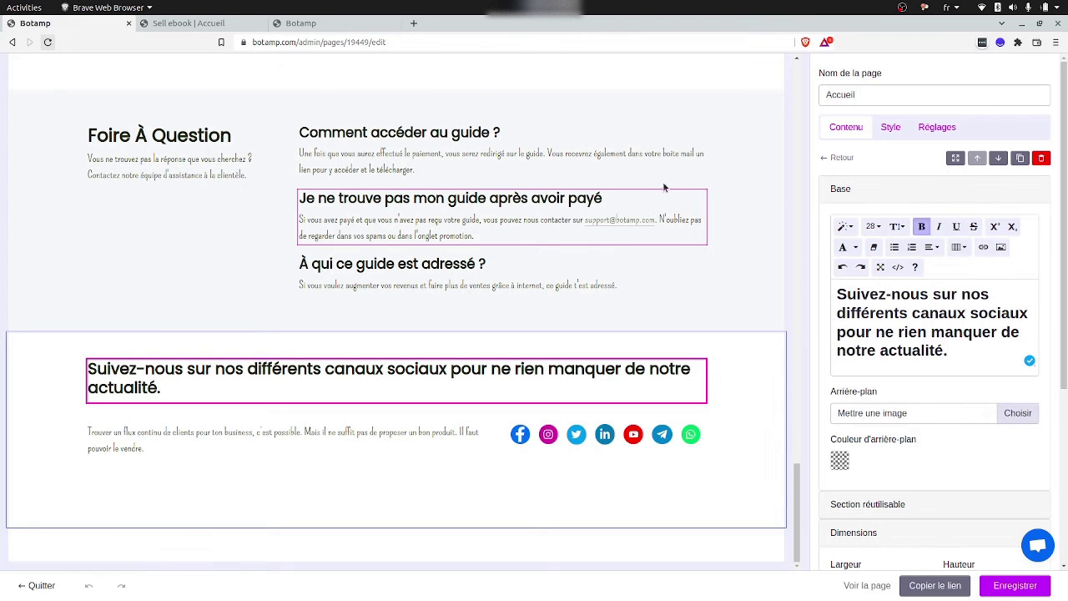
# Review the page's sections from the hero down to "Ce guide n'est pas fait pour toi si" and return to the hero.
pyautogui.scroll(15, 669, 188)
pyautogui.scroll(10, 669, 188)
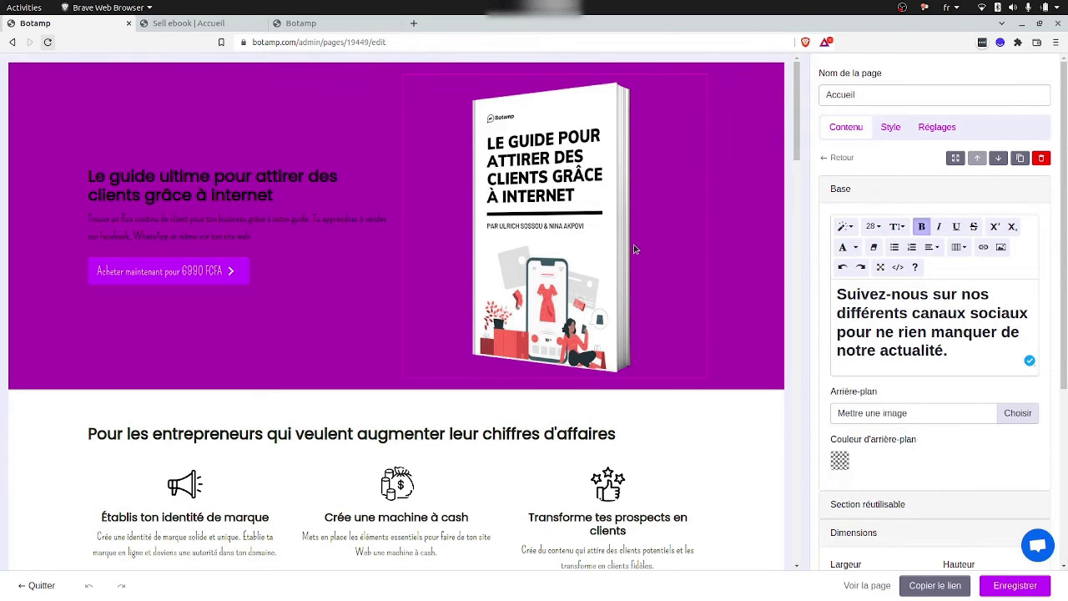
pyautogui.scroll(-4, 634, 248)
pyautogui.scroll(2, 635, 247)
pyautogui.scroll(-2, 634, 248)
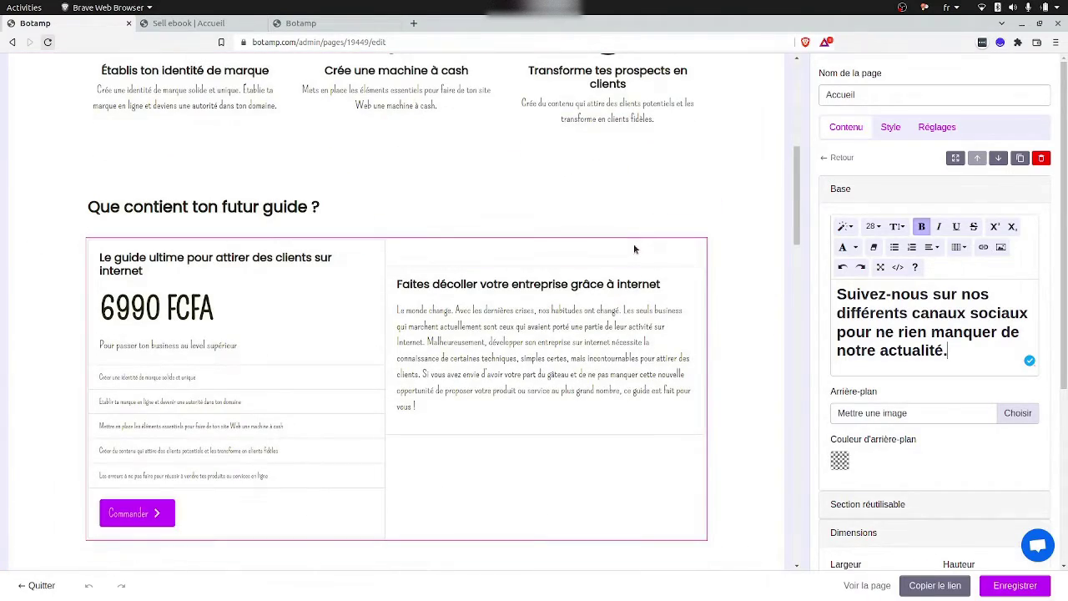
pyautogui.scroll(-3, 633, 248)
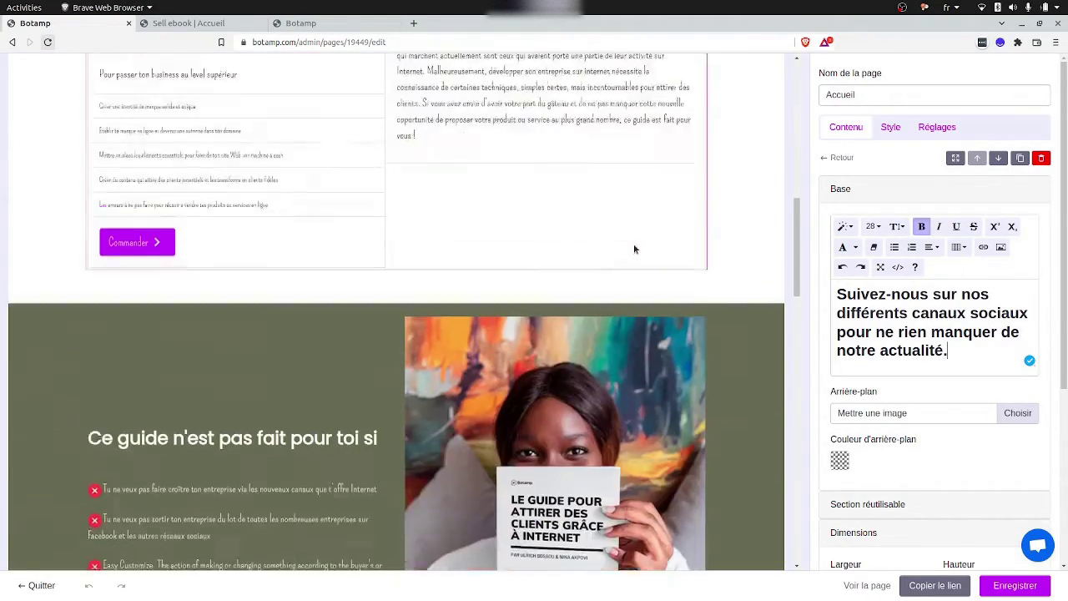
pyautogui.scroll(4, 634, 248)
pyautogui.scroll(4, 633, 248)
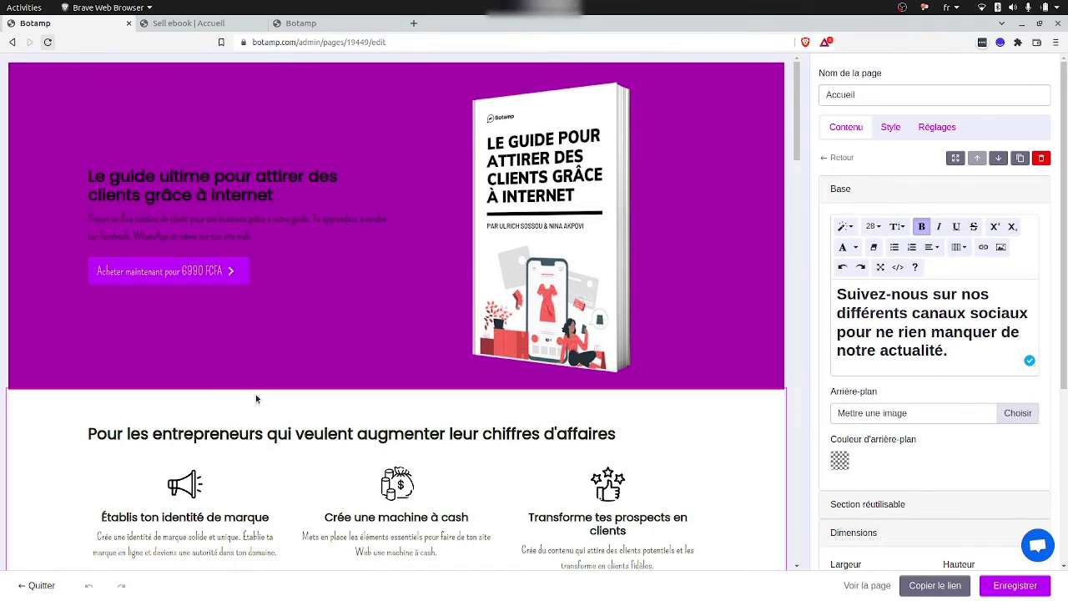
# Give the hero section a linear gradient with purple as its start colour.
pyautogui.click(35, 356)
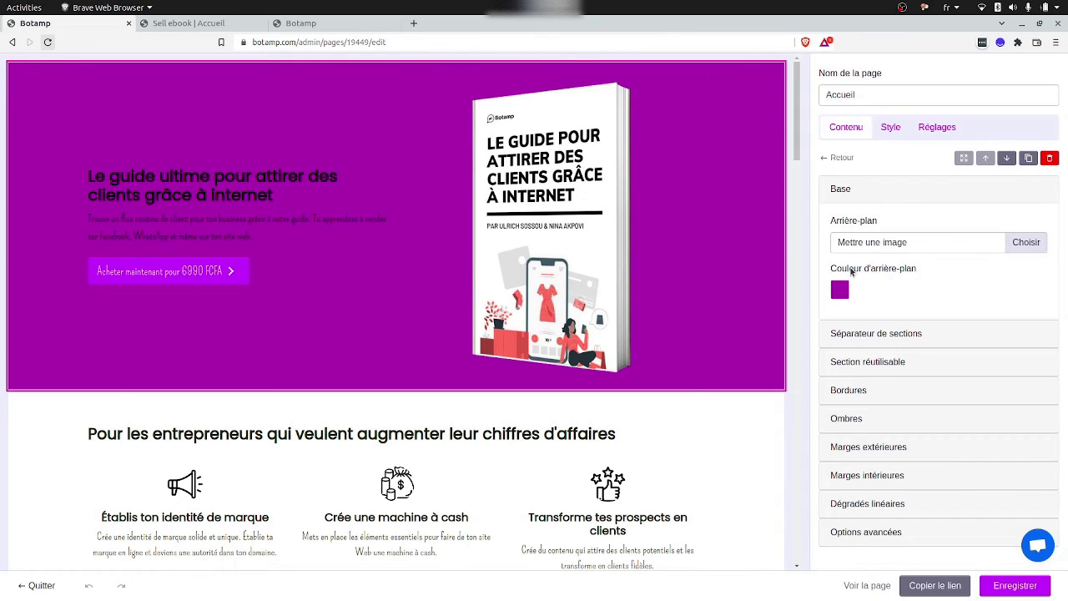
pyautogui.click(900, 507)
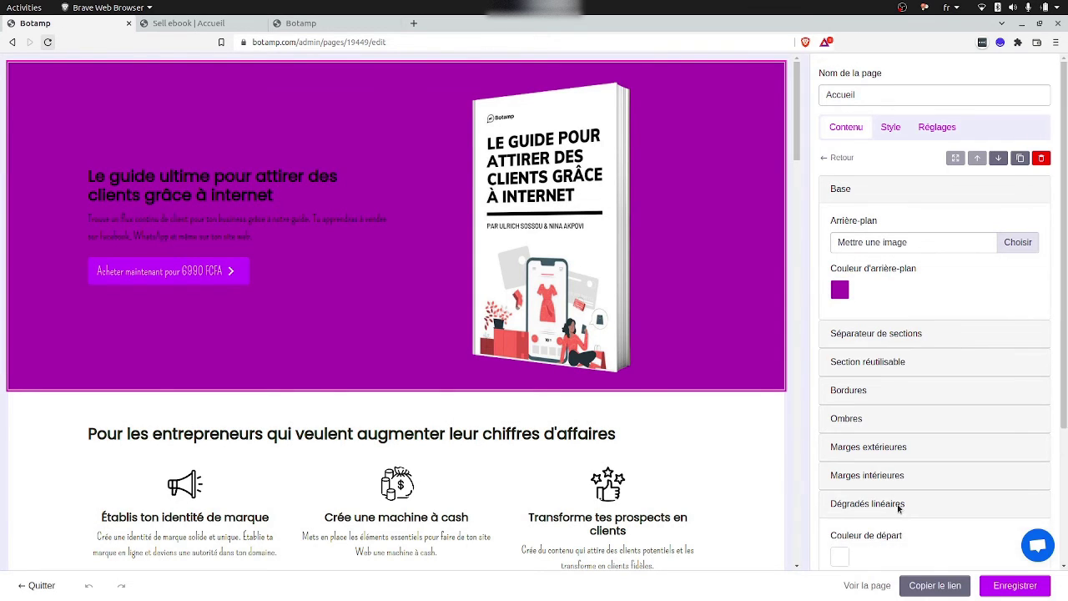
pyautogui.scroll(-3, 899, 506)
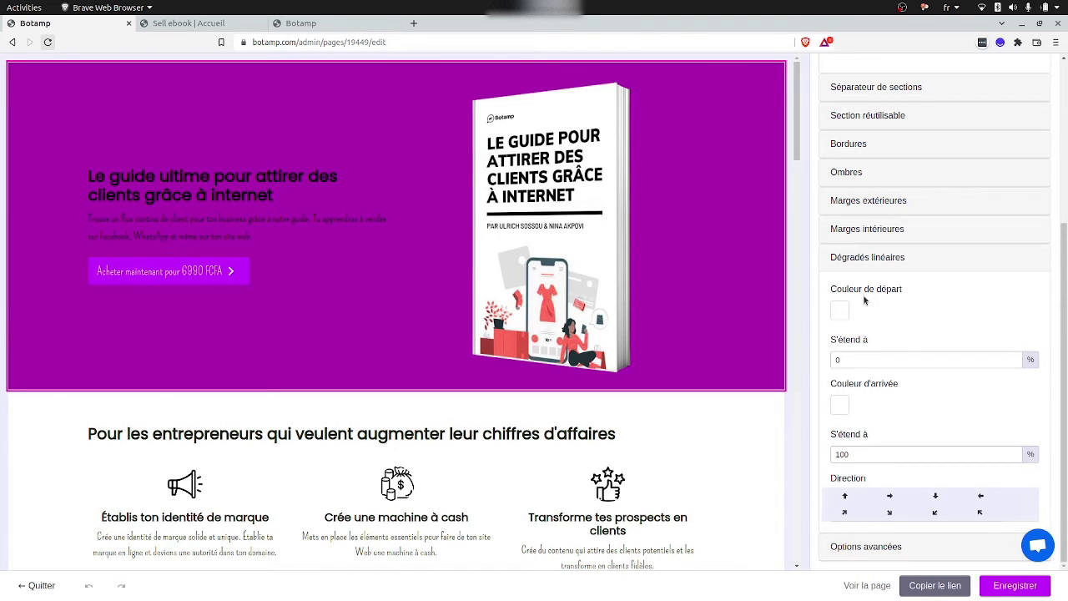
pyautogui.click(839, 311)
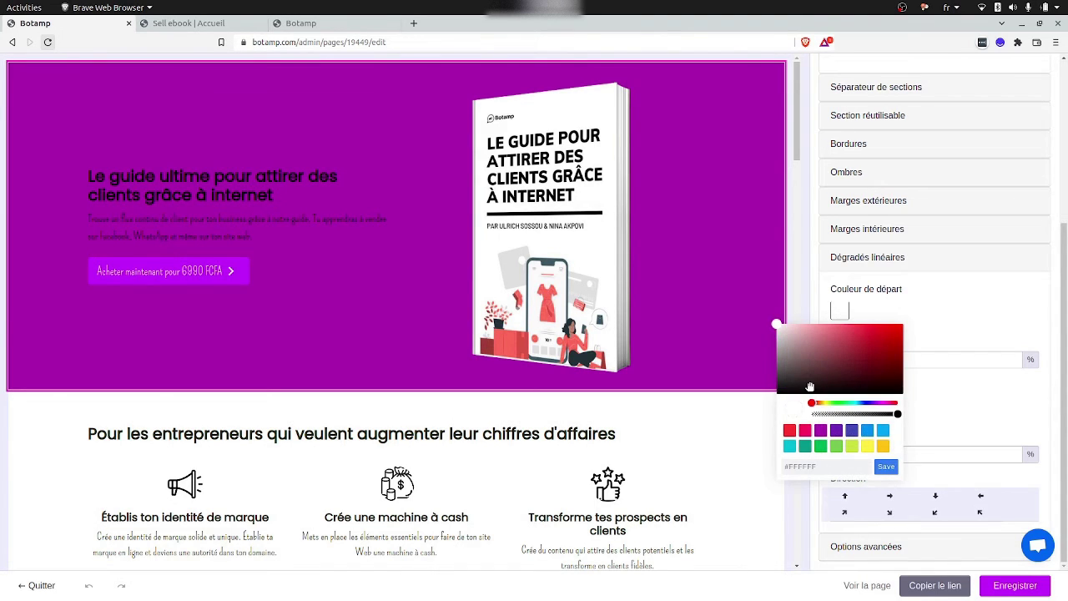
pyautogui.click(806, 430)
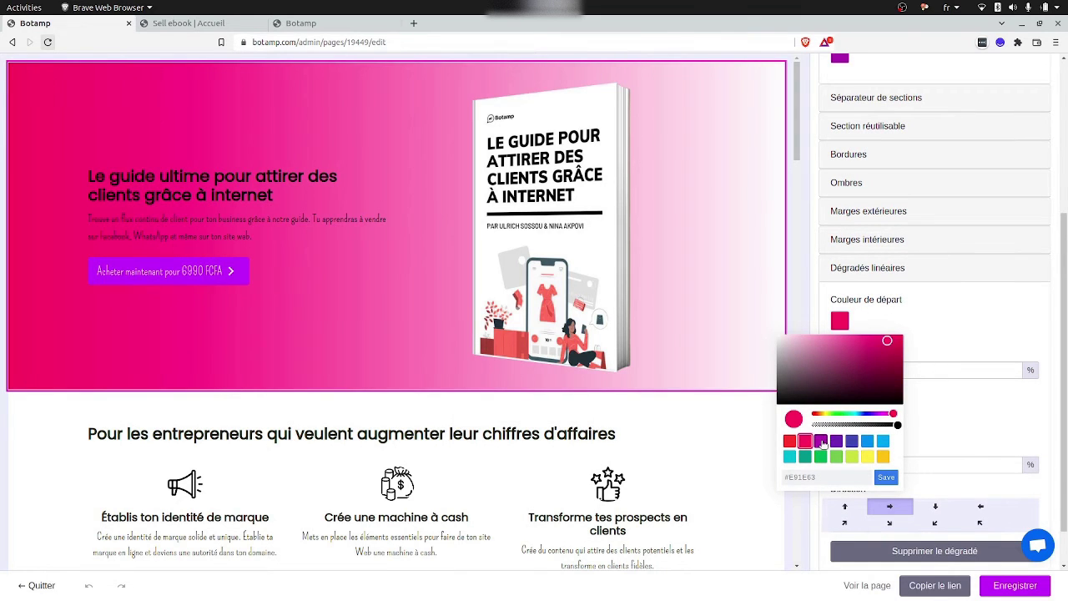
pyautogui.click(822, 442)
pyautogui.click(947, 327)
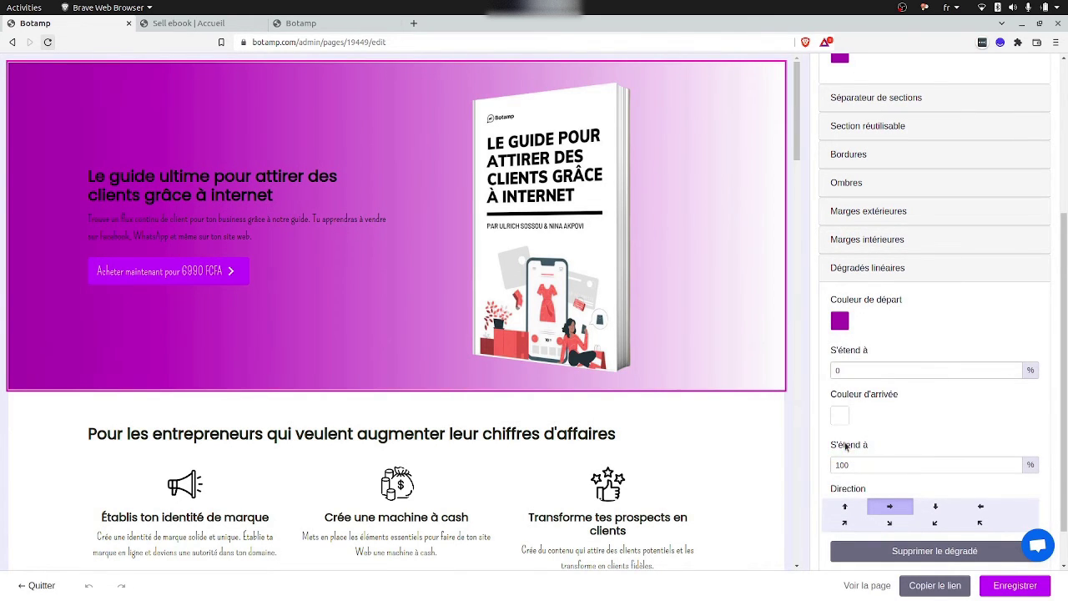
# Set the end colour of the hero section's gradient to pink, #E91E63.
pyautogui.click(836, 422)
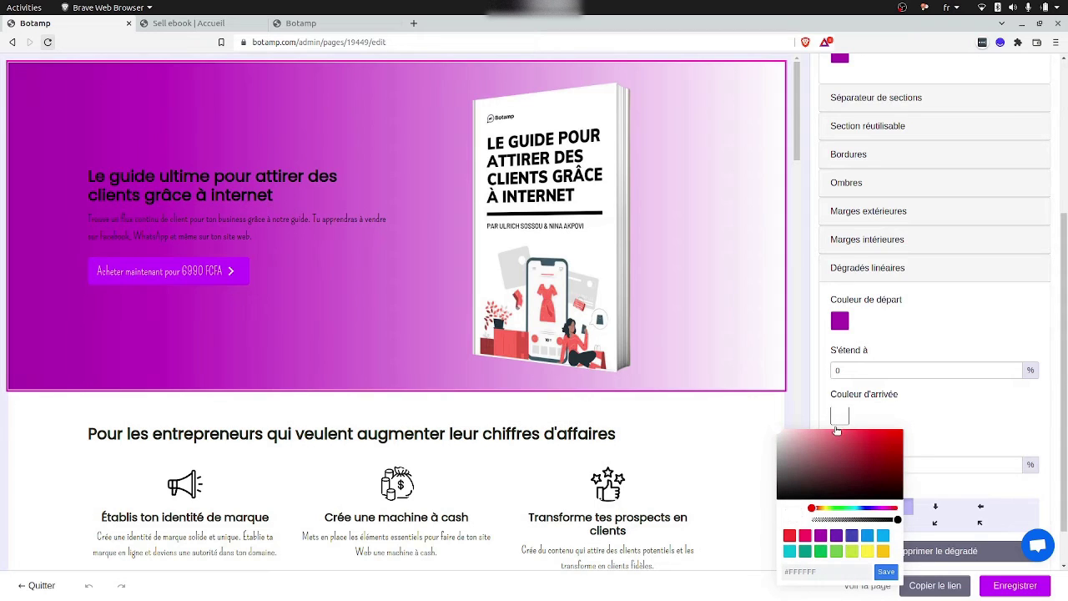
pyautogui.click(805, 536)
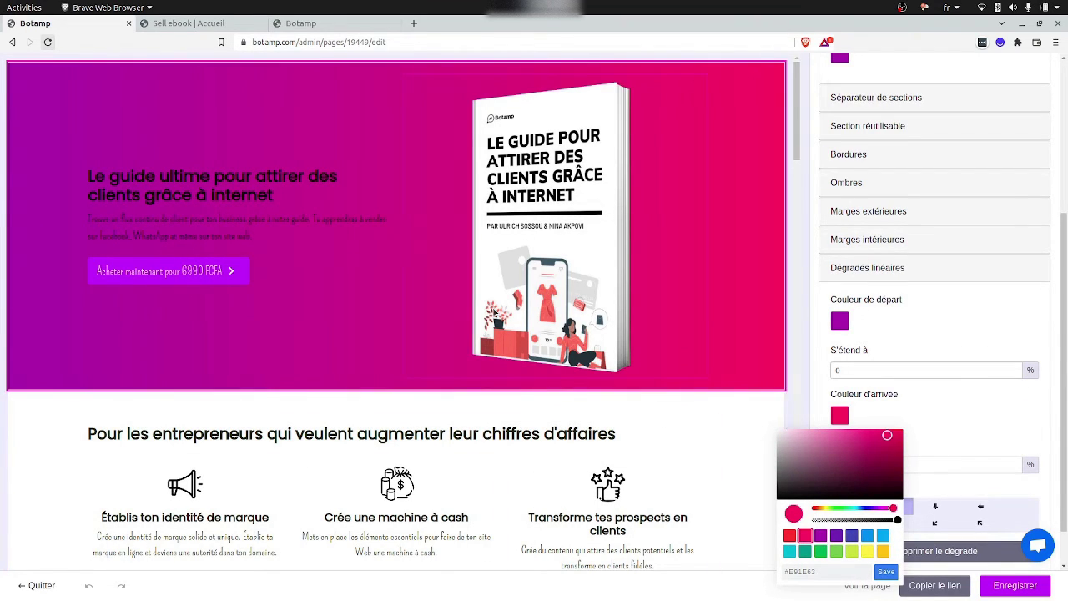
pyautogui.click(971, 410)
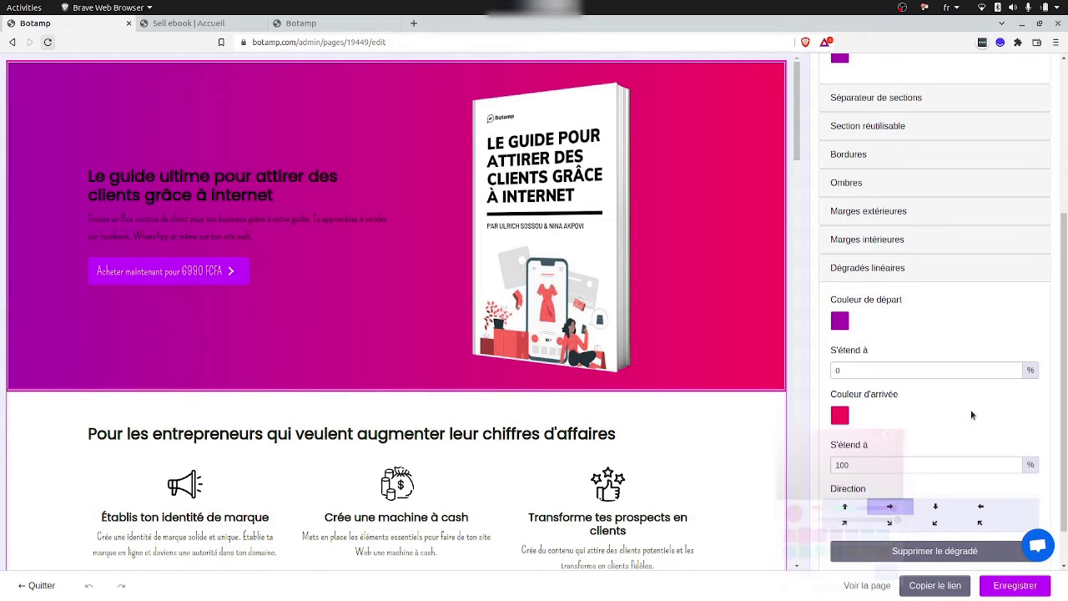
# Orient the hero gradient diagonally towards the upper right and set the start colour's extent to 25 %.
pyautogui.click(936, 524)
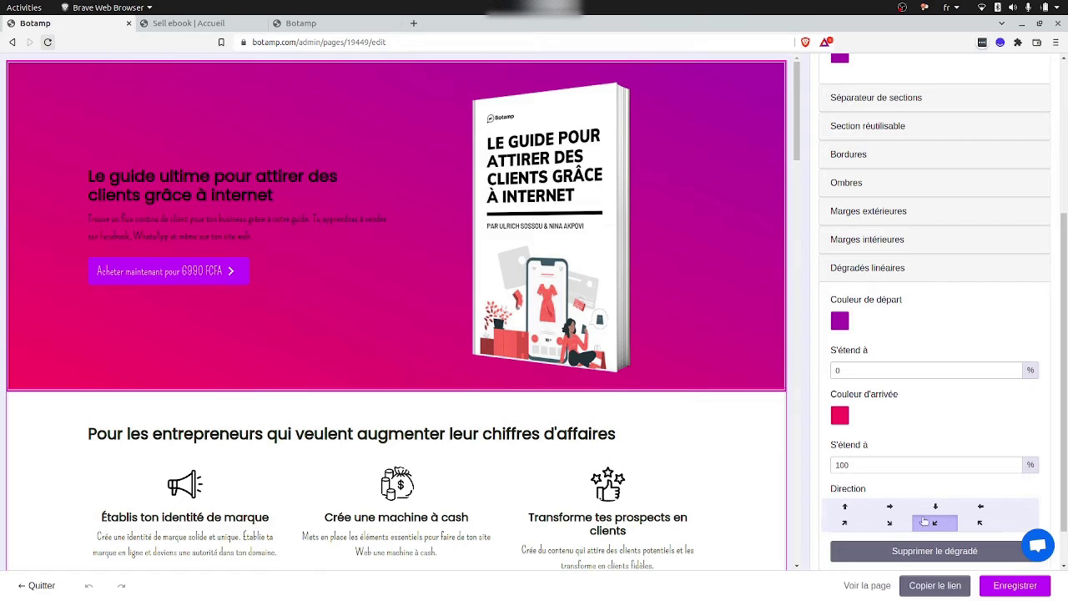
pyautogui.click(980, 505)
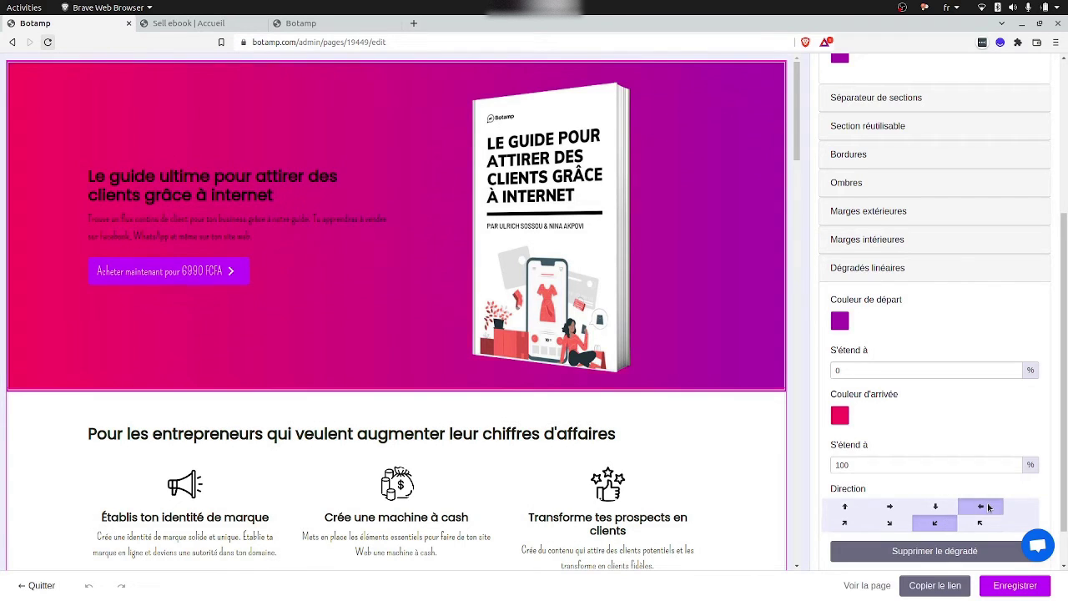
pyautogui.click(848, 523)
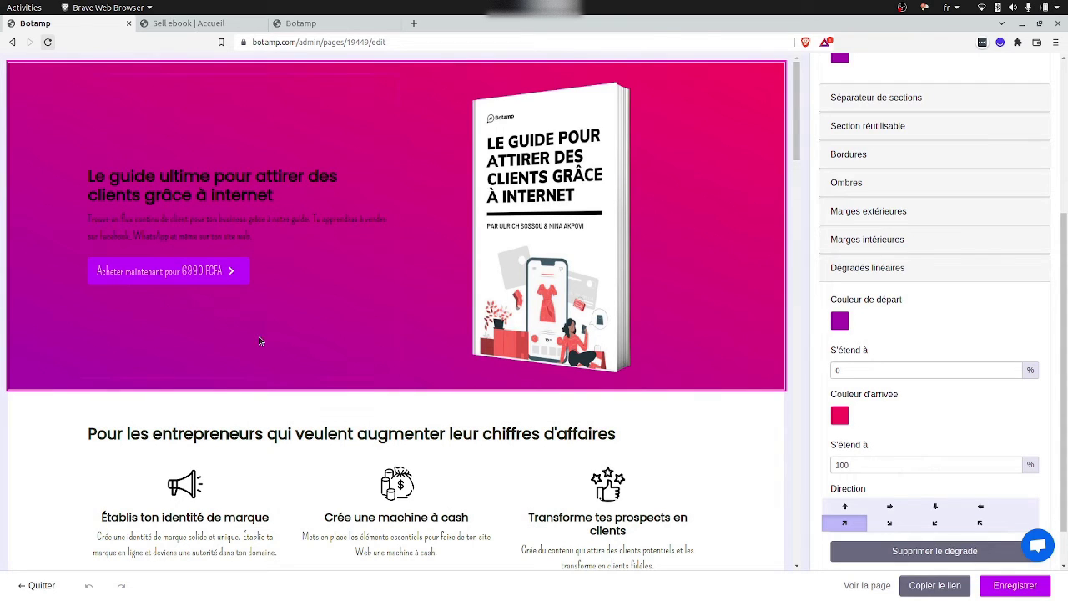
pyautogui.moveTo(866, 374); pyautogui.dragTo(828, 375)
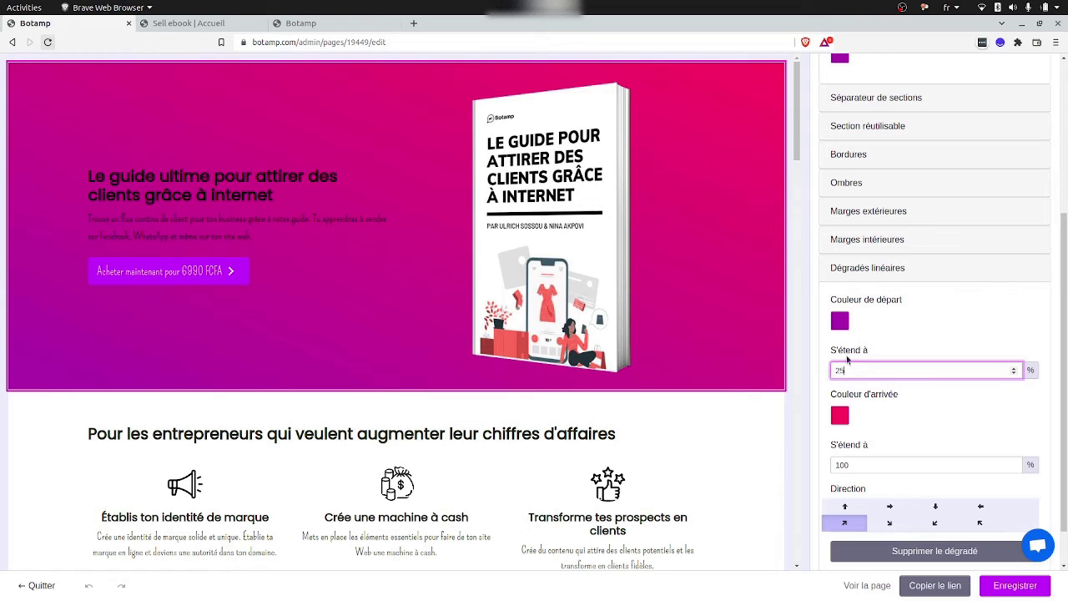
pyautogui.click(897, 339)
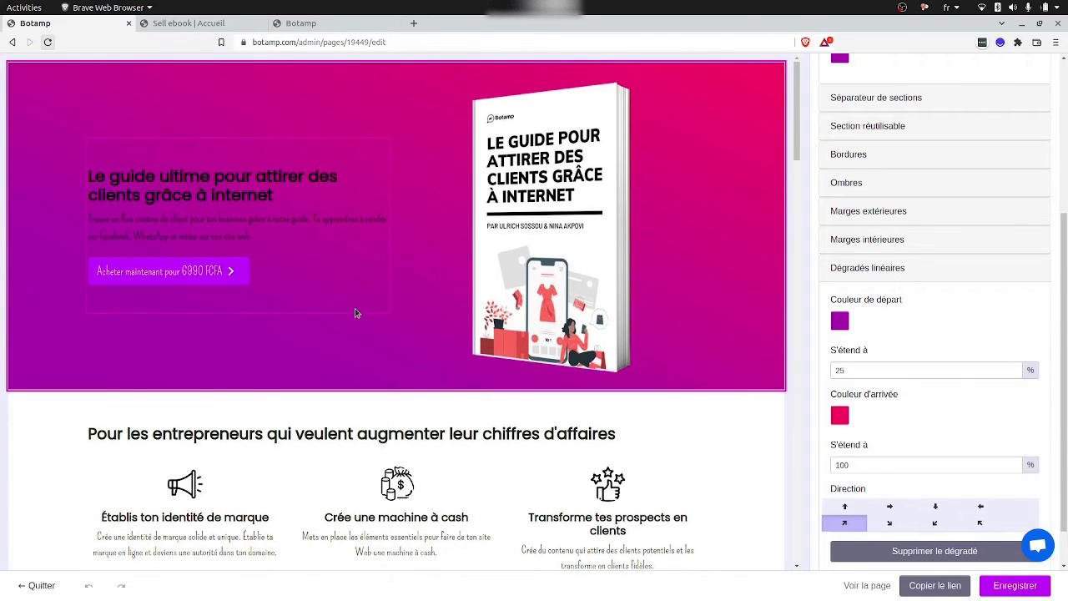
# Give the "Que contient ton futur guide ?" section a linear gradient with purple #9C27B0 as its start colour.
pyautogui.scroll(-5, 354, 313)
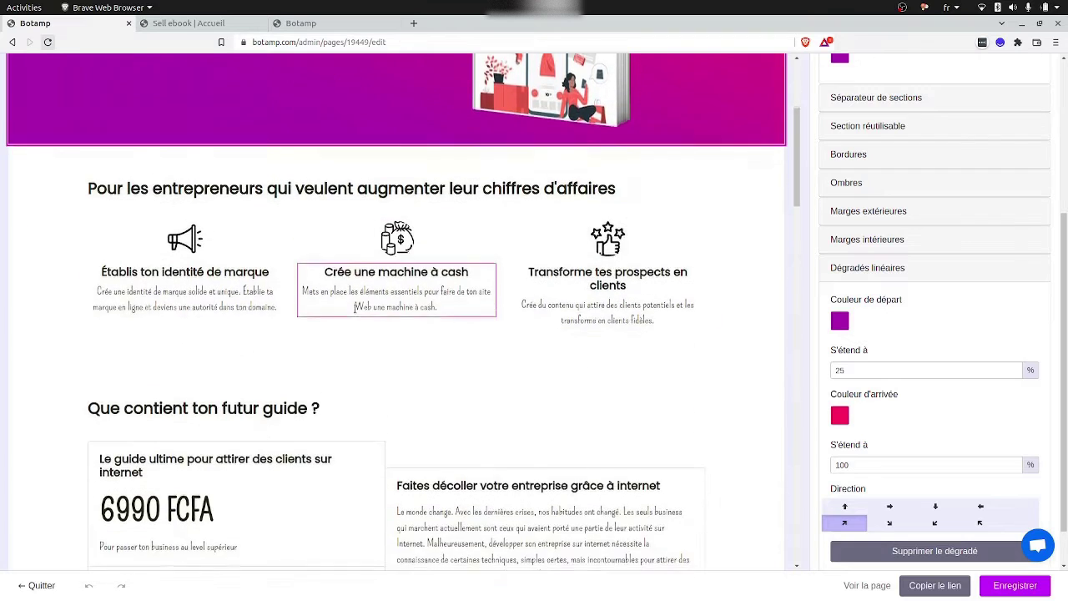
pyautogui.scroll(-5, 354, 308)
pyautogui.scroll(2, 355, 308)
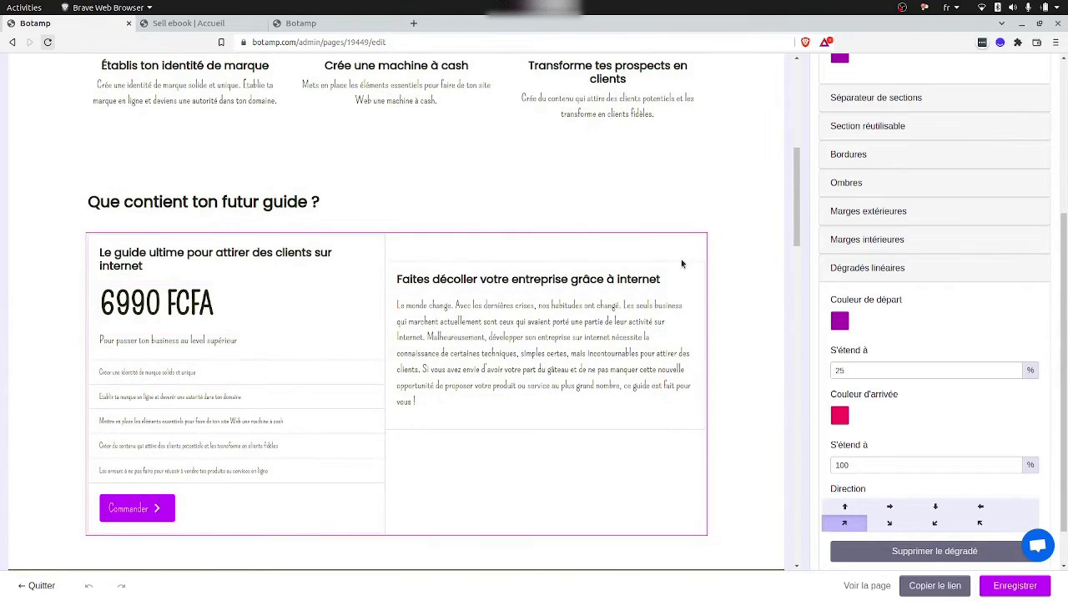
pyautogui.click(742, 179)
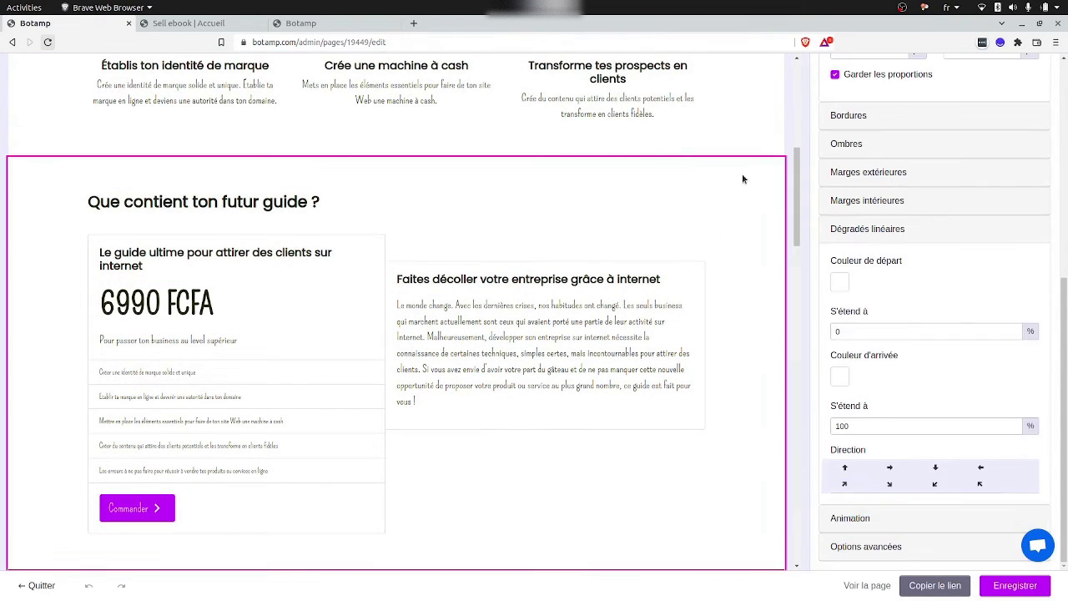
pyautogui.click(839, 285)
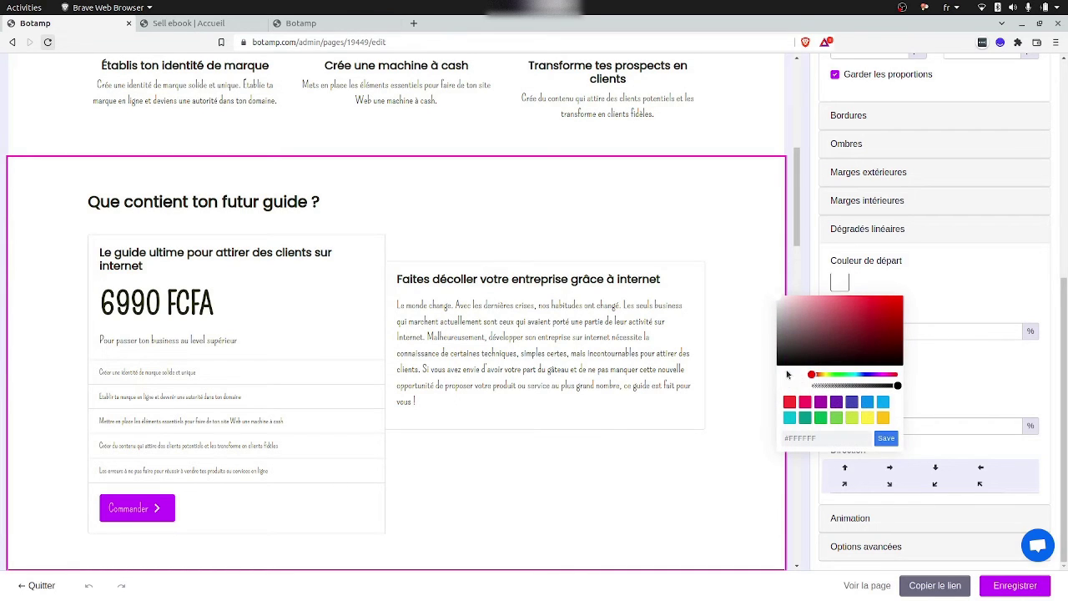
pyautogui.click(820, 401)
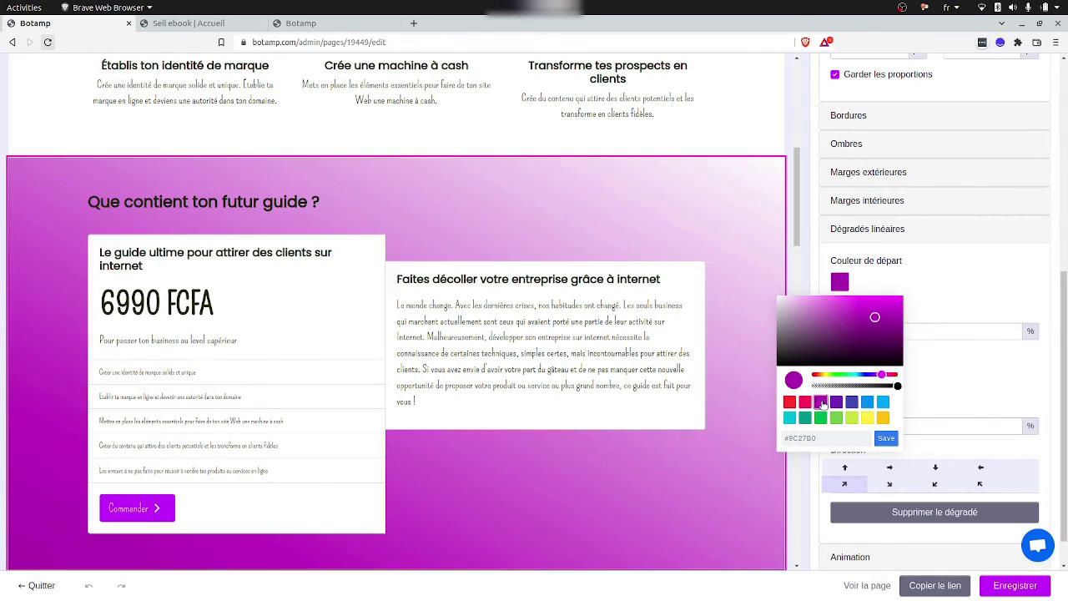
pyautogui.click(976, 396)
# Set the end colour of the "Que contient ton futur guide ?" gradient to pink #E91E63 and the start colour's extent to 25 %.
pyautogui.click(840, 374)
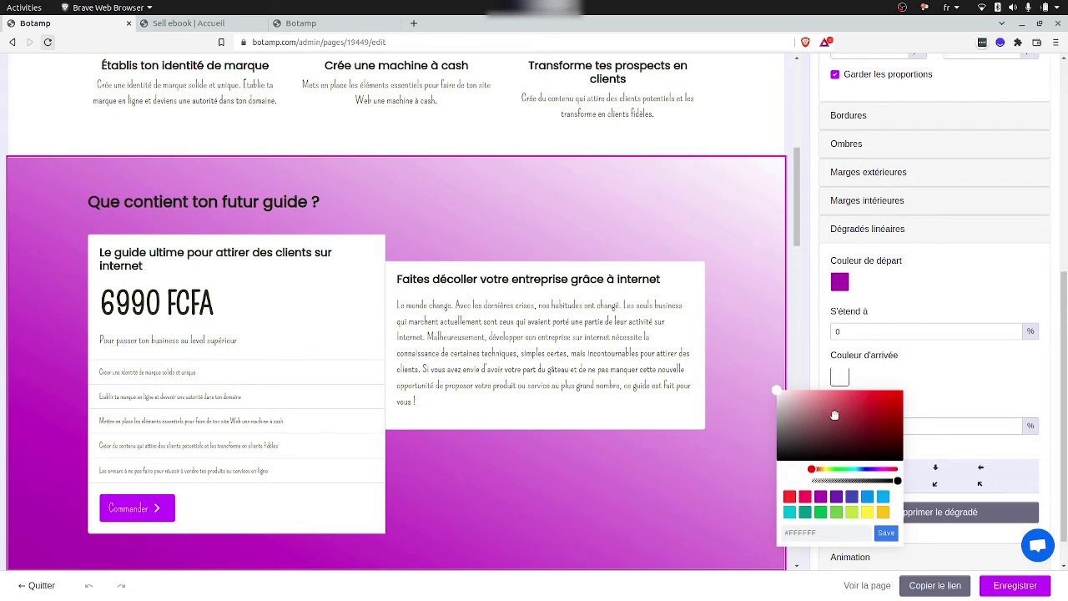
pyautogui.click(806, 497)
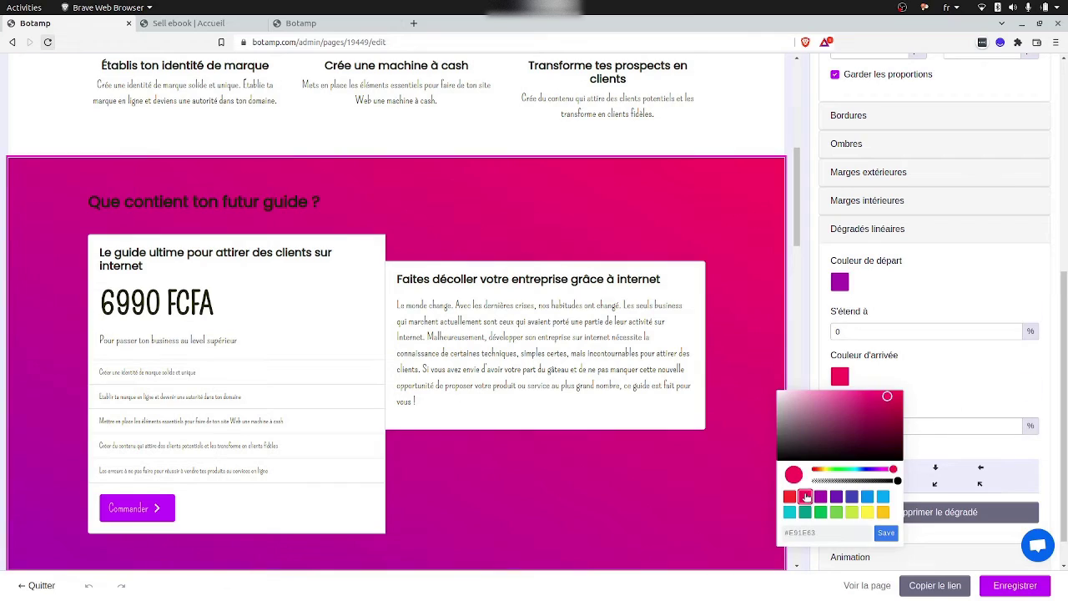
pyautogui.doubleClick(838, 332)
pyautogui.write('25')
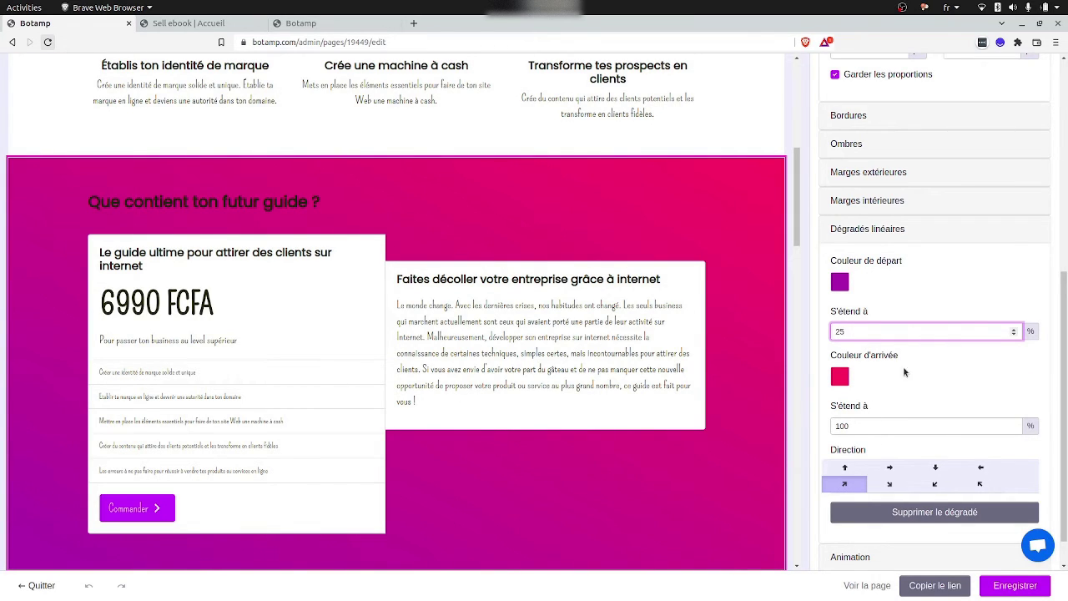
pyautogui.click(962, 358)
# Set the background colour of the "Ce guide n'est pas fait pour toi si" section to white.
pyautogui.scroll(-1, 962, 358)
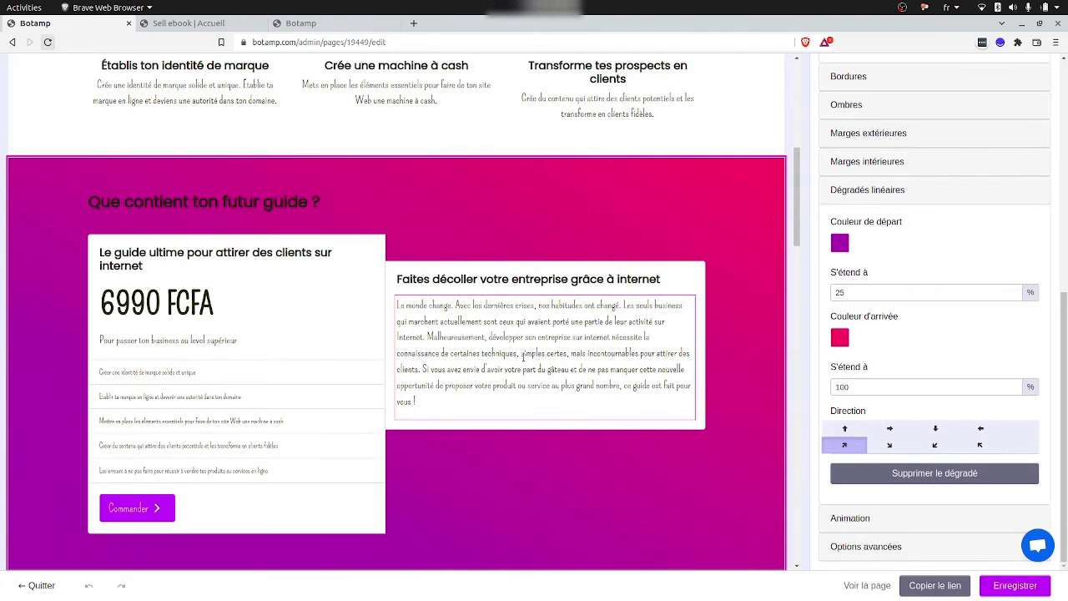
pyautogui.scroll(-5, 524, 361)
pyautogui.scroll(2, 718, 253)
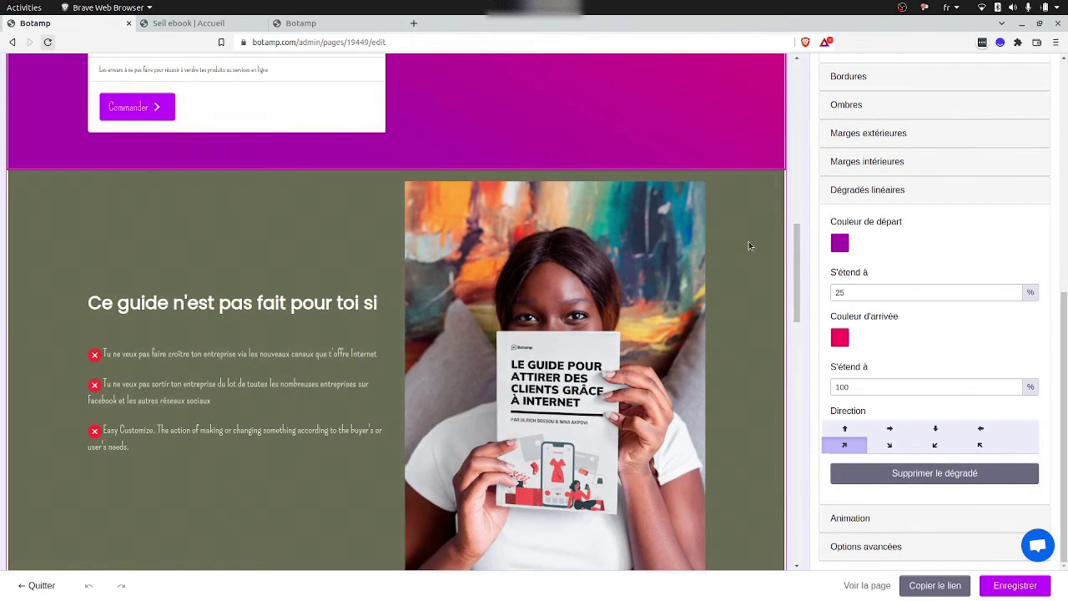
pyautogui.click(749, 245)
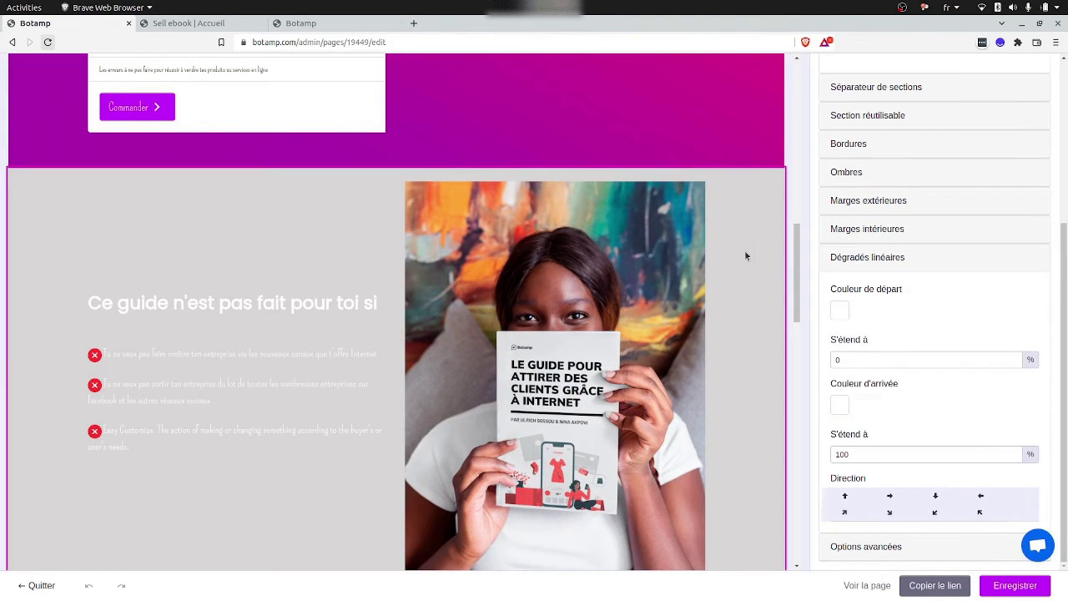
pyautogui.scroll(3, 888, 291)
pyautogui.click(840, 289)
pyautogui.click(806, 345)
pyautogui.moveTo(800, 343); pyautogui.dragTo(749, 281)
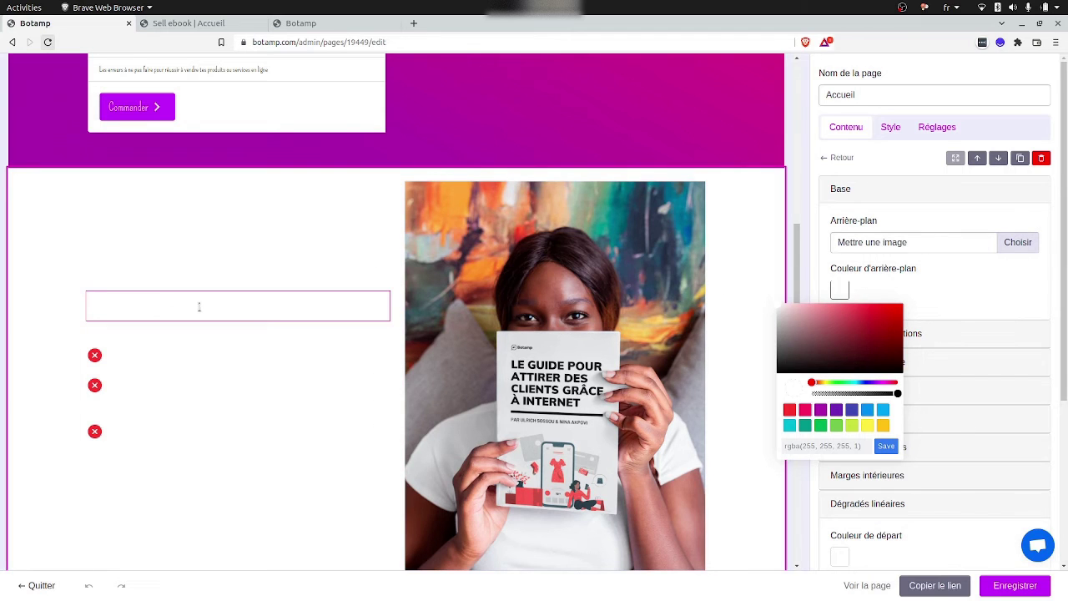
# Colour the heading "Ce guide n'est pas fait pour toi si" black.
pyautogui.click(198, 307)
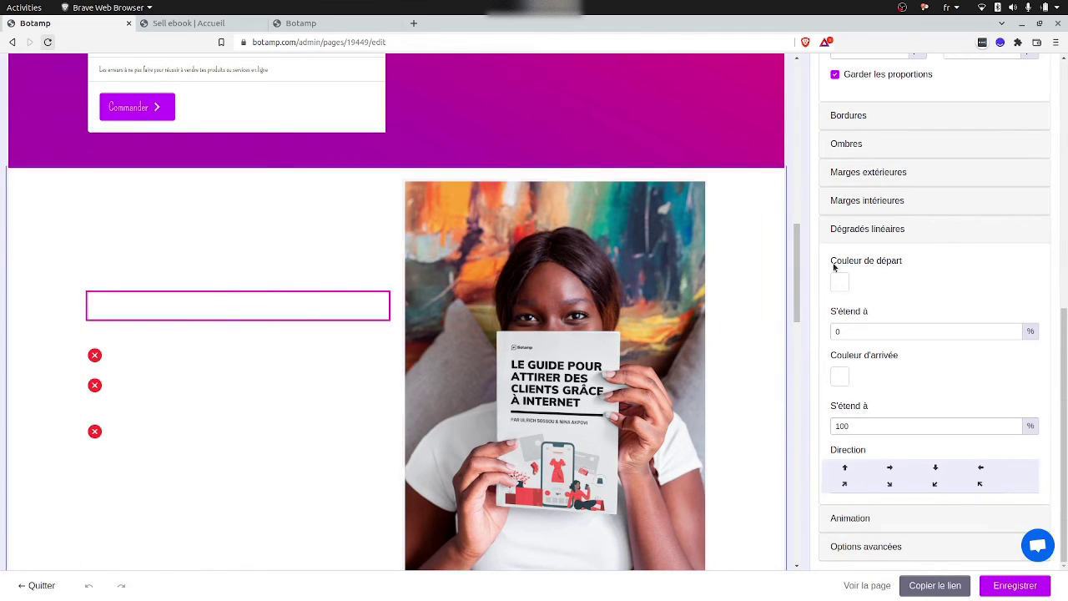
pyautogui.scroll(2, 835, 267)
pyautogui.scroll(6, 834, 267)
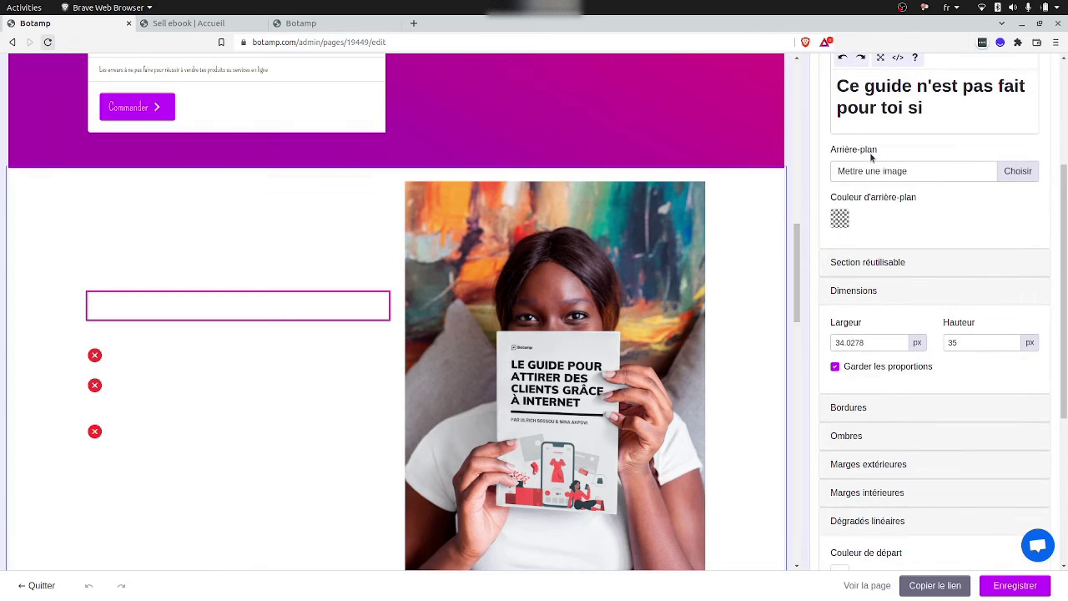
pyautogui.moveTo(922, 260); pyautogui.dragTo(829, 242)
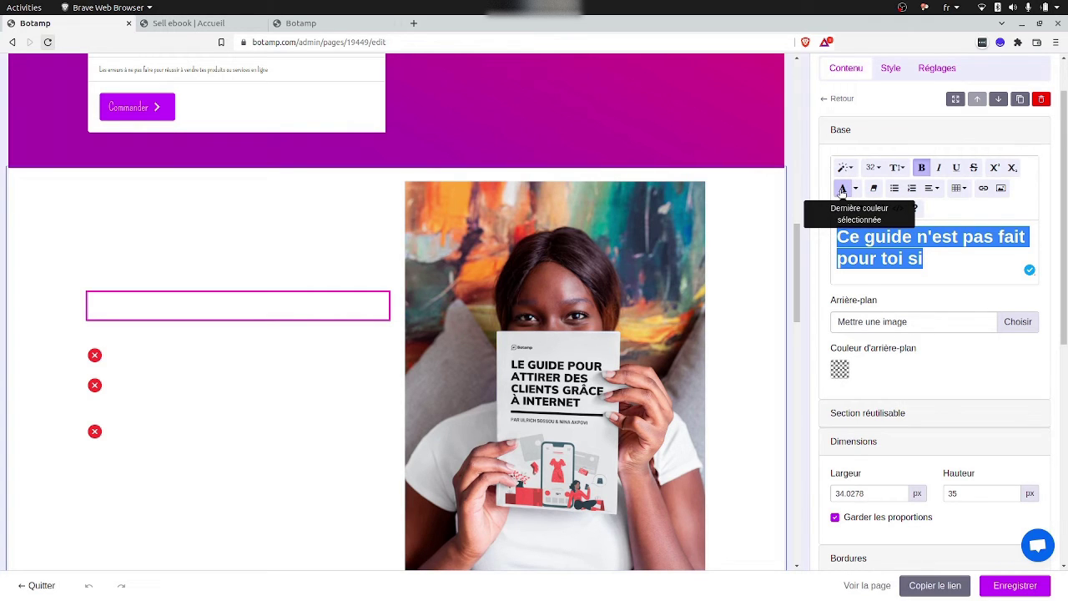
pyautogui.click(842, 190)
# Make the text of the first item under "Ce guide n'est pas fait pour toi si" black.
pyautogui.click(231, 353)
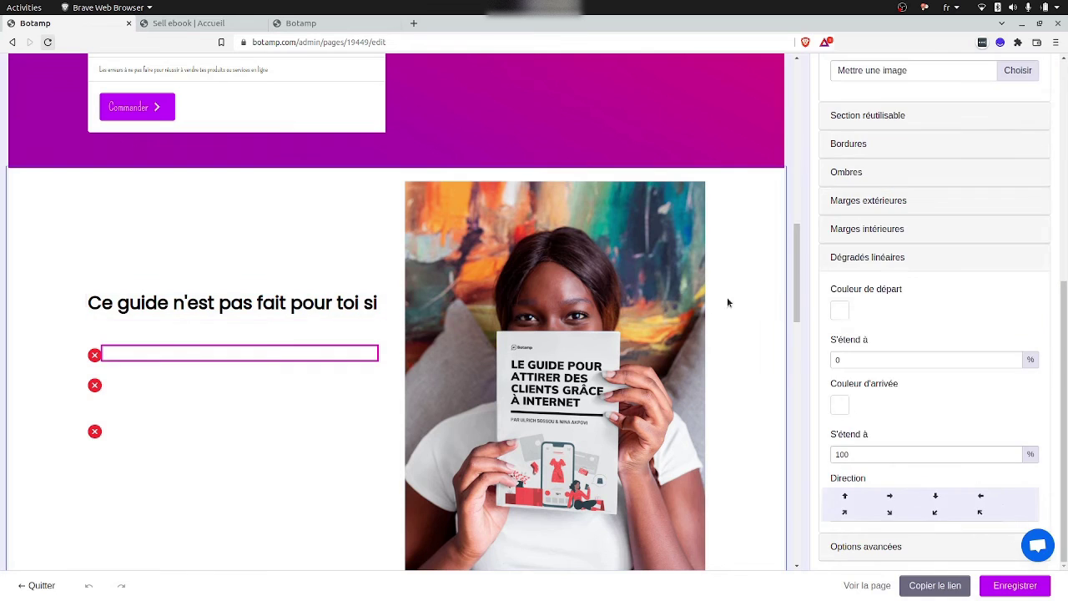
pyautogui.scroll(5, 899, 276)
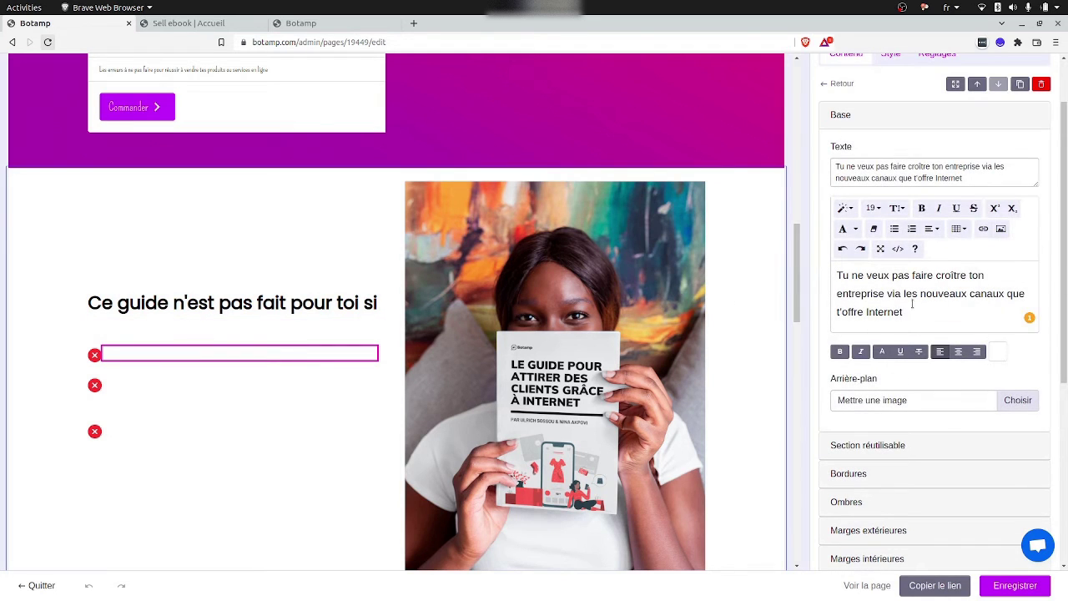
pyautogui.tripleClick(894, 312)
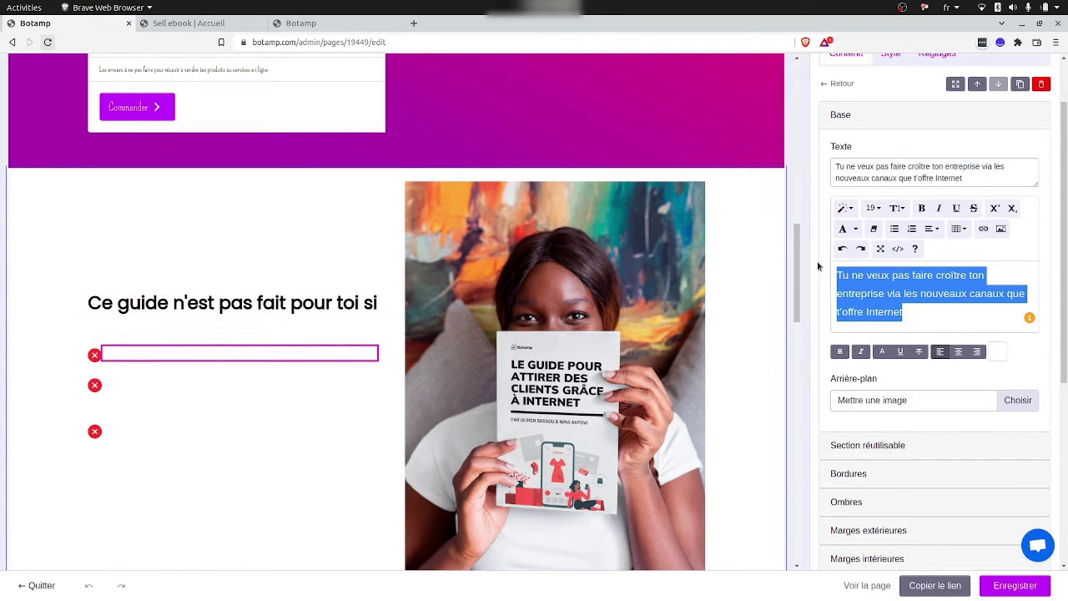
pyautogui.click(873, 228)
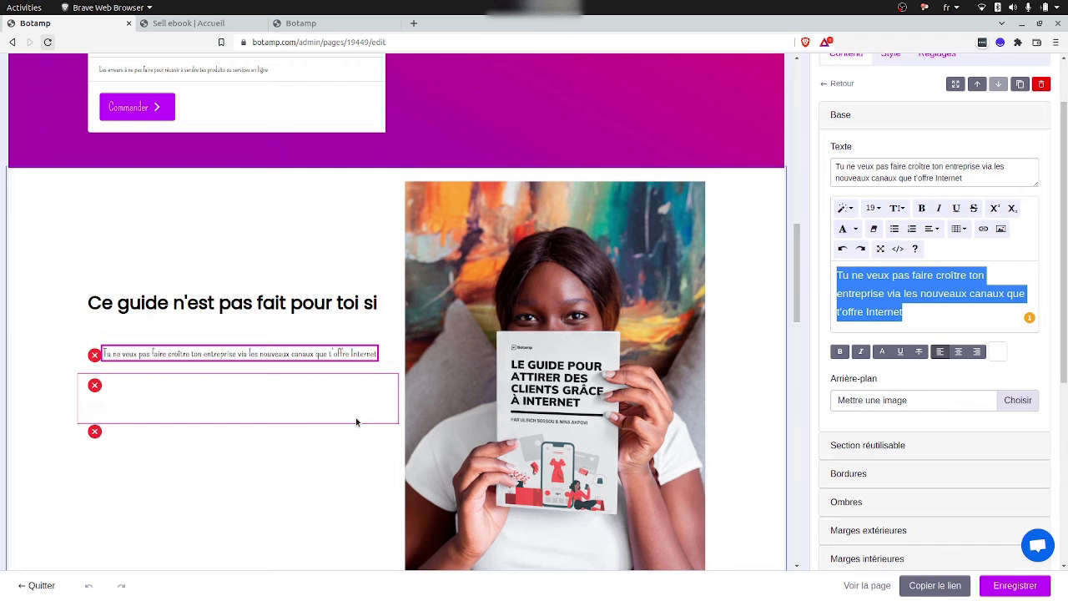
# Make the text of the second item, about standing out on Facebook and other social networks, black.
pyautogui.click(247, 385)
pyautogui.scroll(4, 822, 241)
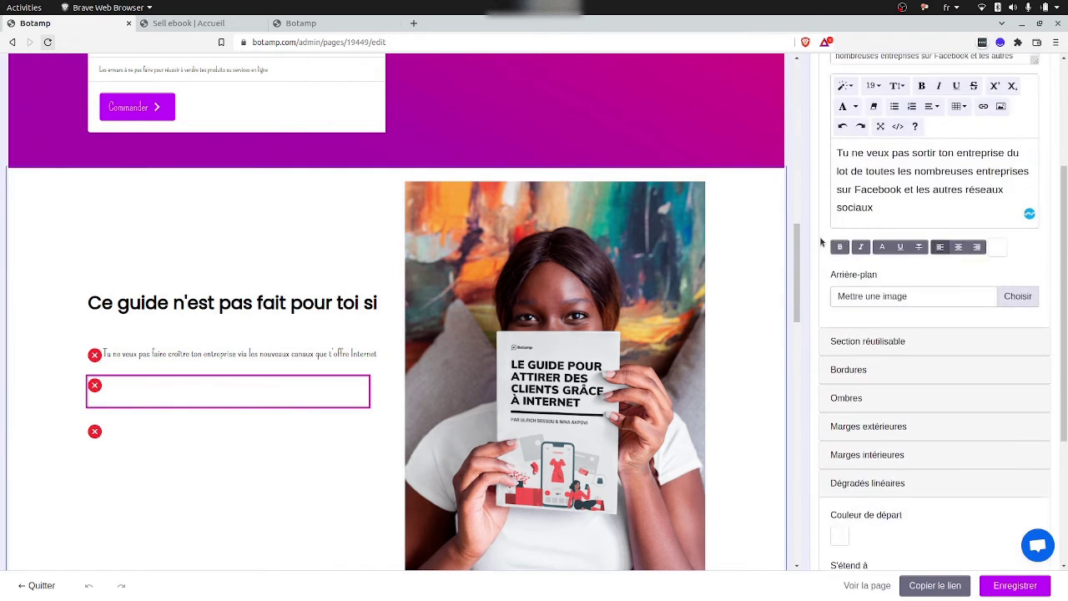
pyautogui.tripleClick(889, 287)
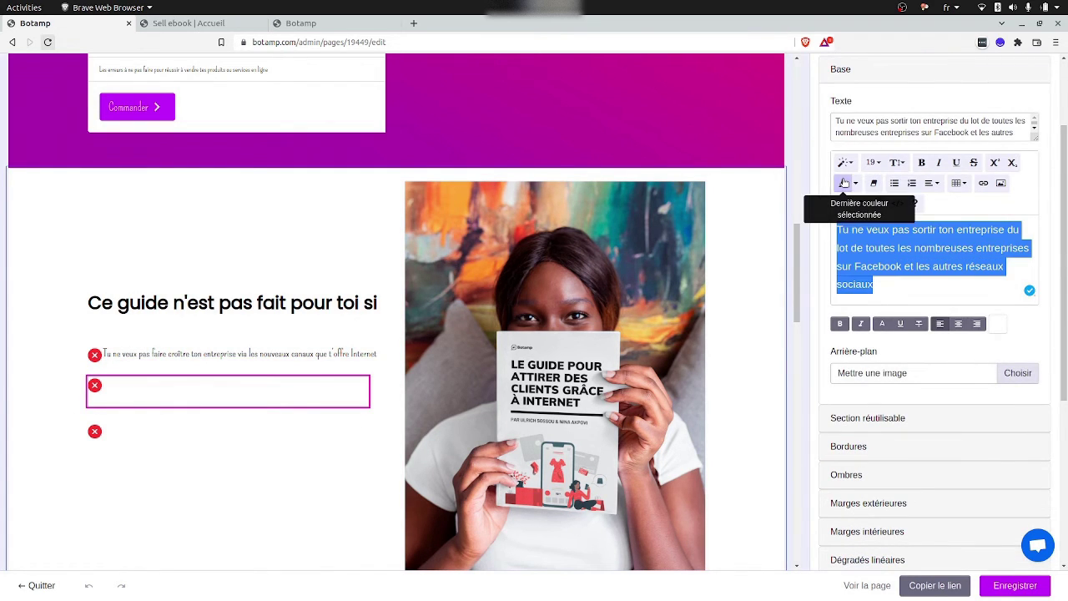
pyautogui.click(843, 183)
# Make the text of the third item, "Easy Customize", black.
pyautogui.click(229, 439)
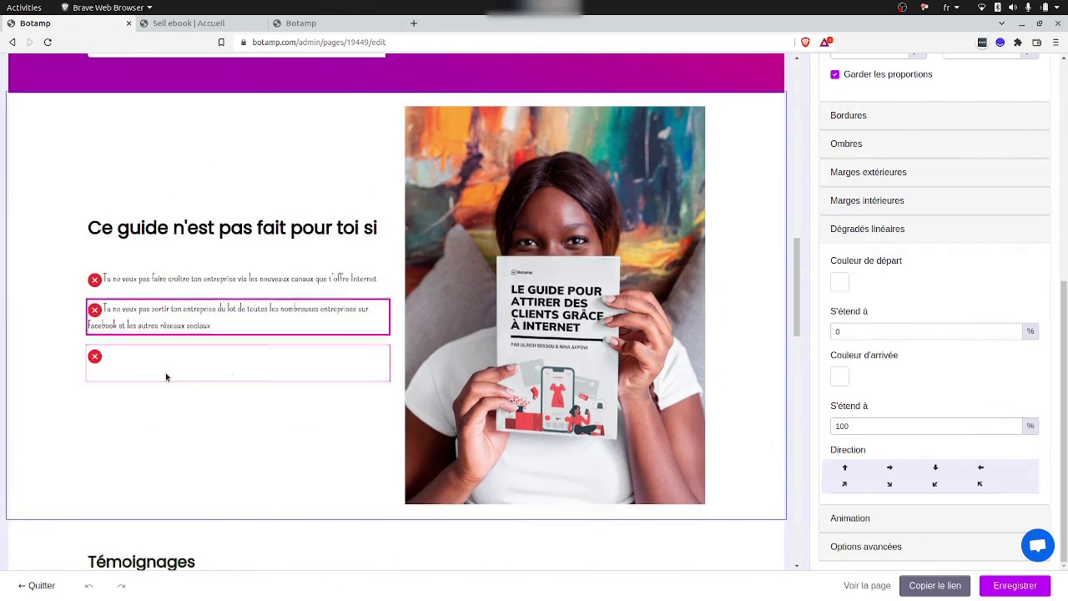
pyautogui.click(122, 358)
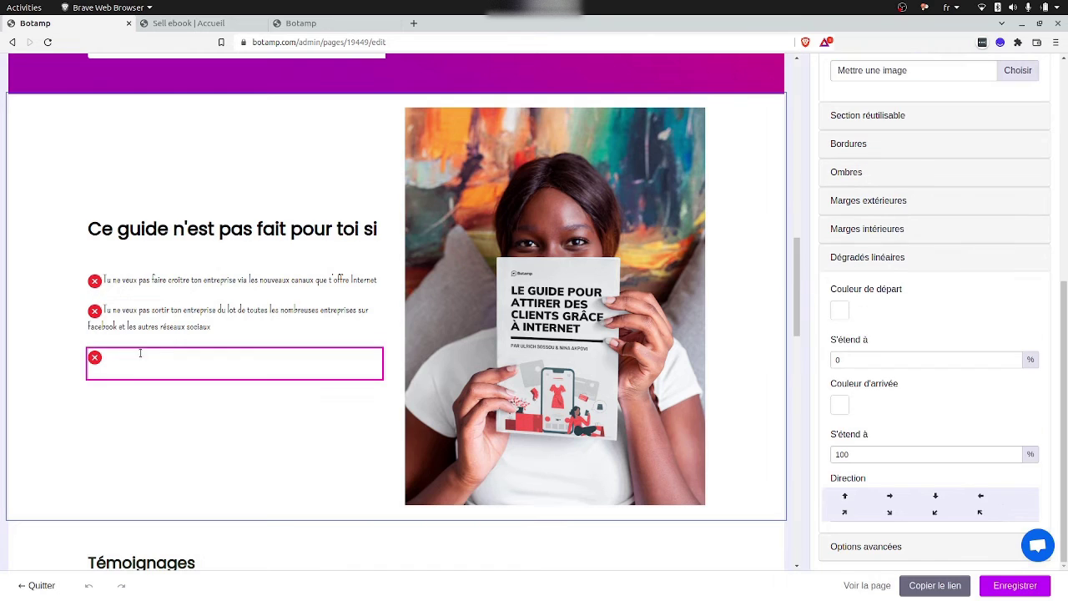
pyautogui.scroll(3, 983, 111)
pyautogui.scroll(3, 983, 111)
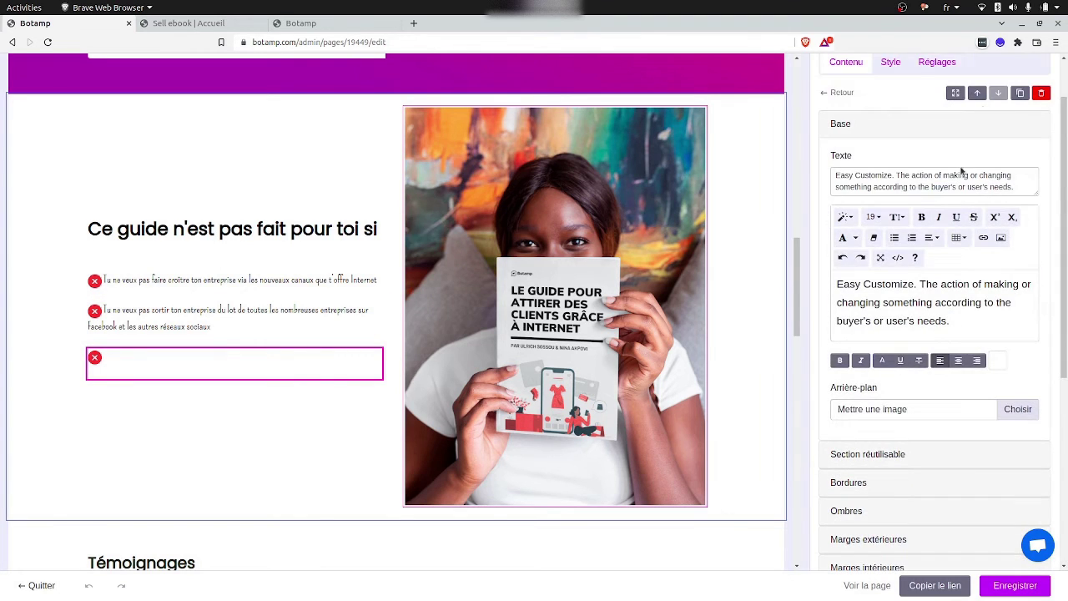
pyautogui.tripleClick(958, 320)
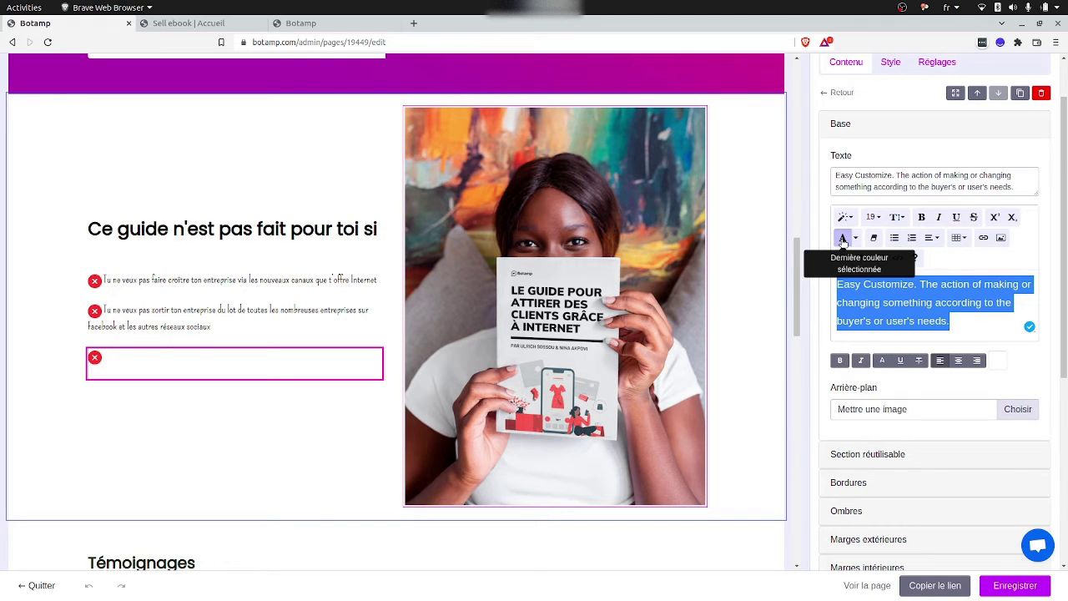
pyautogui.click(843, 240)
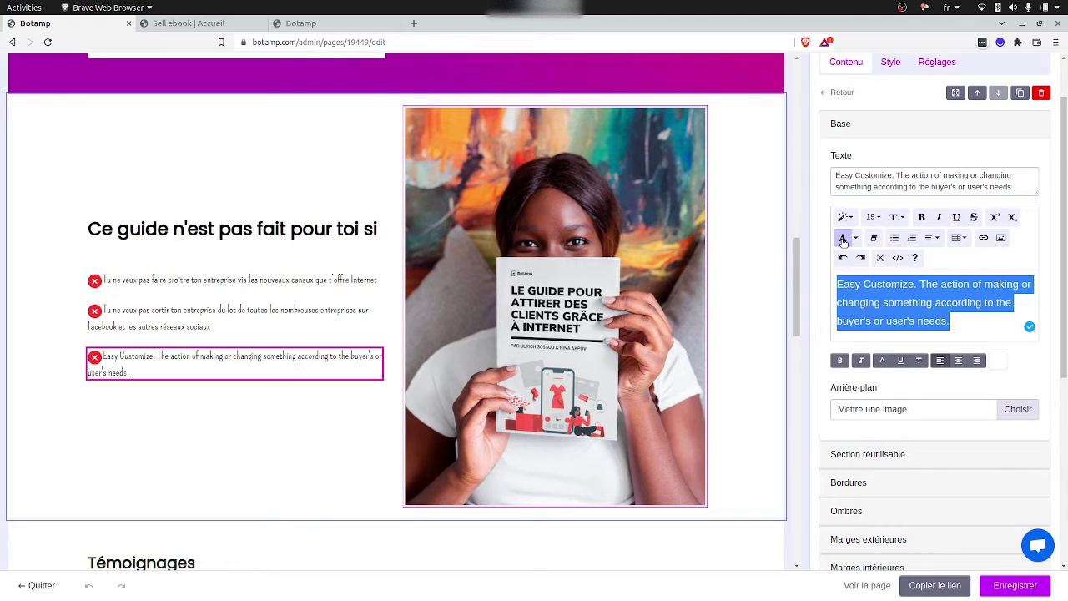
# Replace the third item's text with "Tu veux continuer à avoir du mal à retenir tes clients et les inciter à acheter continuellement chez toi".
pyautogui.click(956, 323)
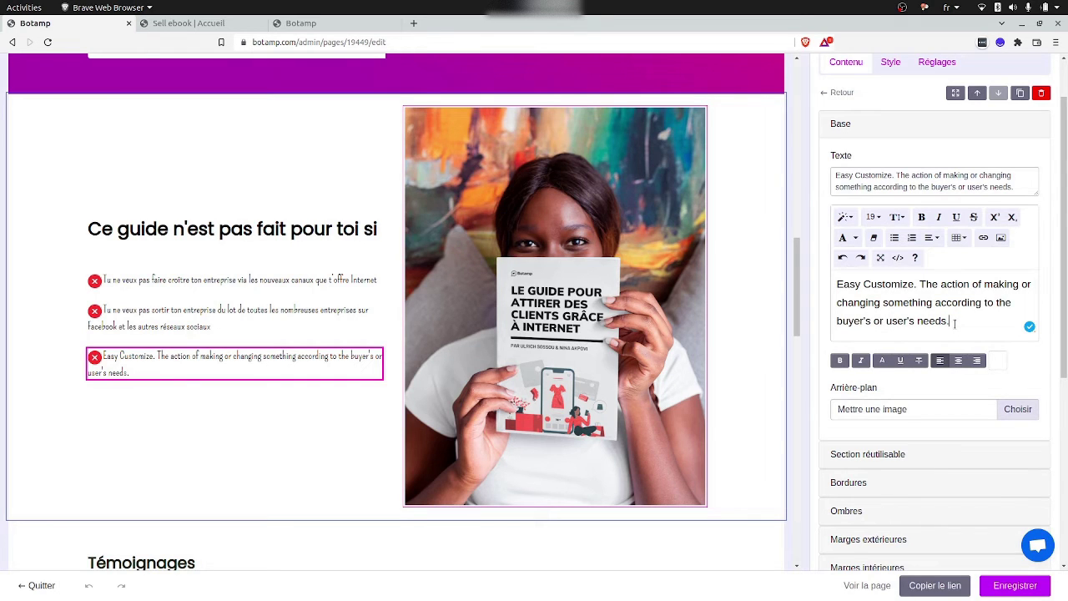
pyautogui.moveTo(955, 322); pyautogui.dragTo(804, 266)
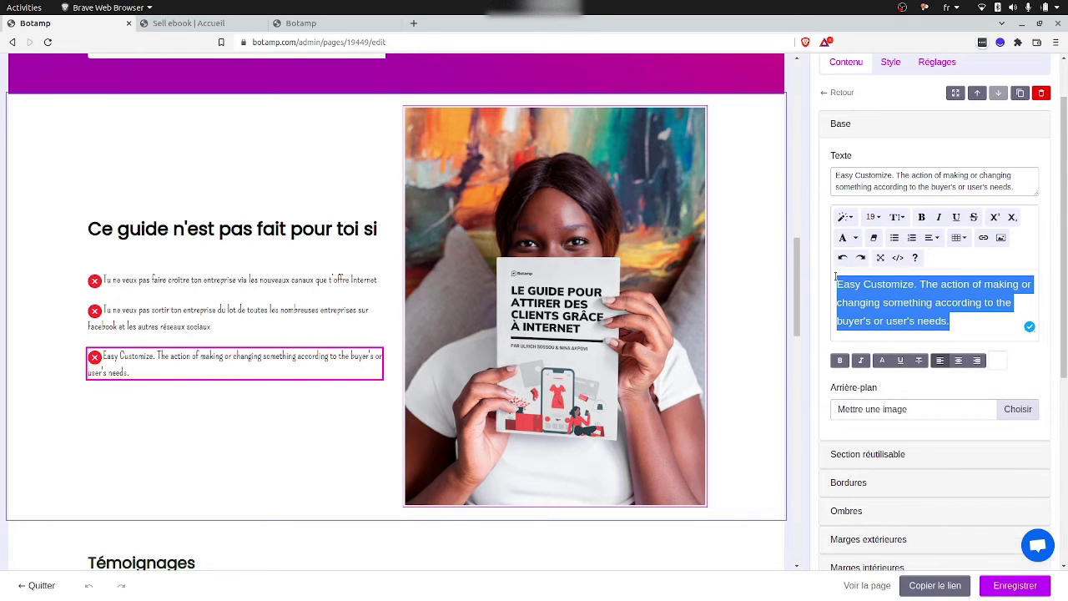
pyautogui.write('Tu veux continuer à avoir du mal à retenir tes clients et les inciter à acheter continuellement chez toi')
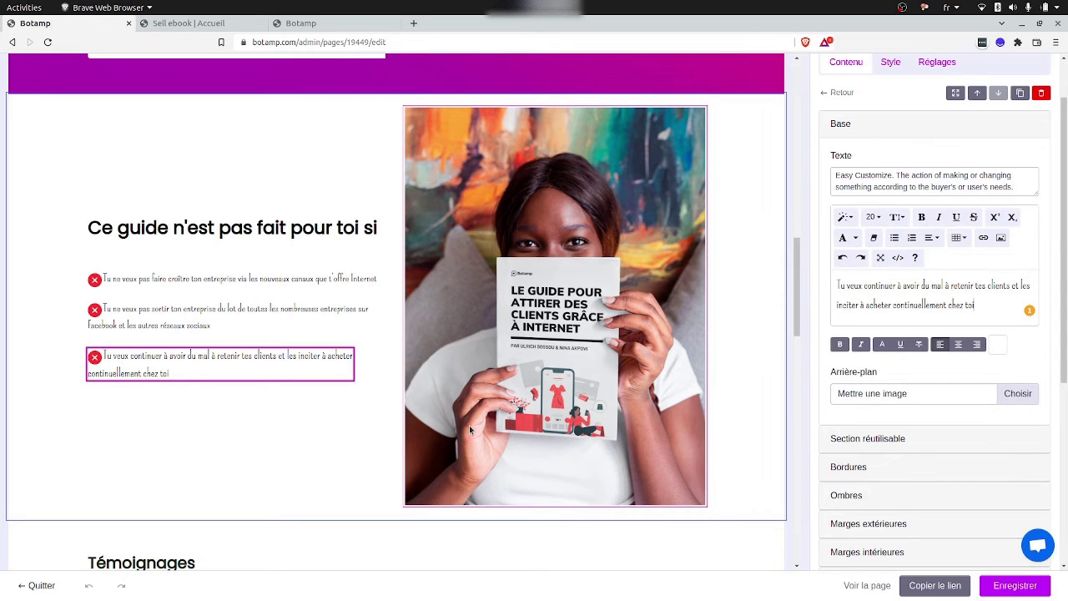
# Give the "Témoignages" section a linear gradient with purple #9C27B0 as start colour, extending to 25 %.
pyautogui.scroll(-4, 469, 429)
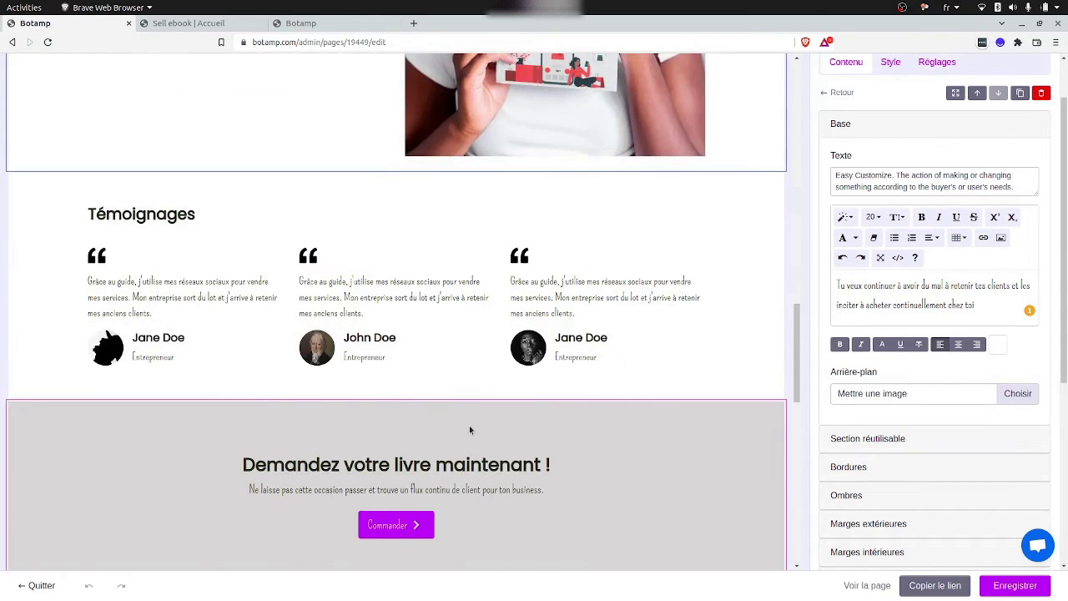
pyautogui.scroll(1, 470, 430)
pyautogui.scroll(-1, 470, 430)
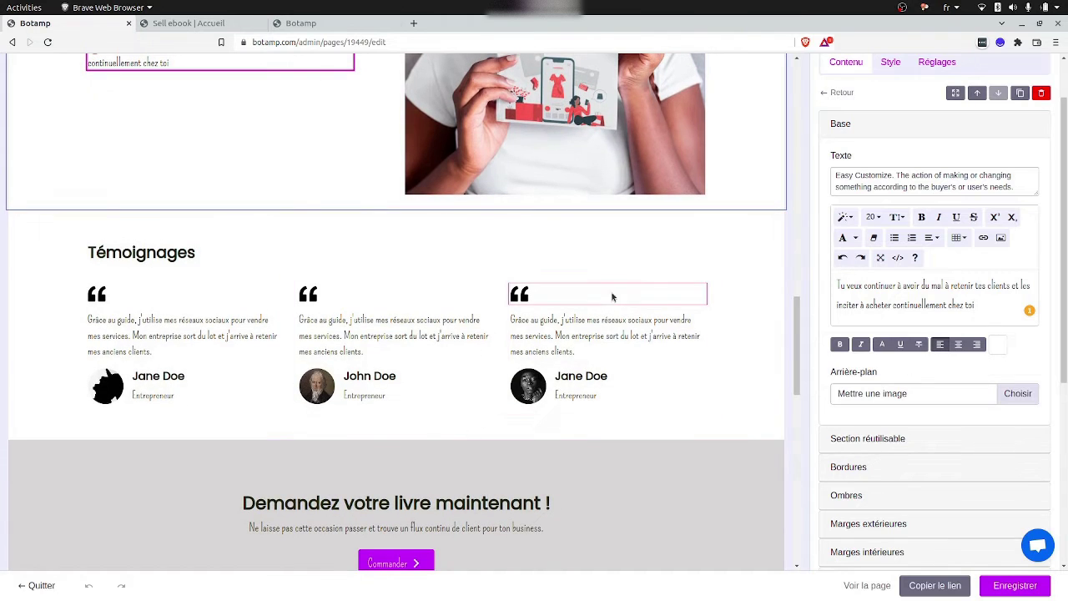
pyautogui.click(771, 239)
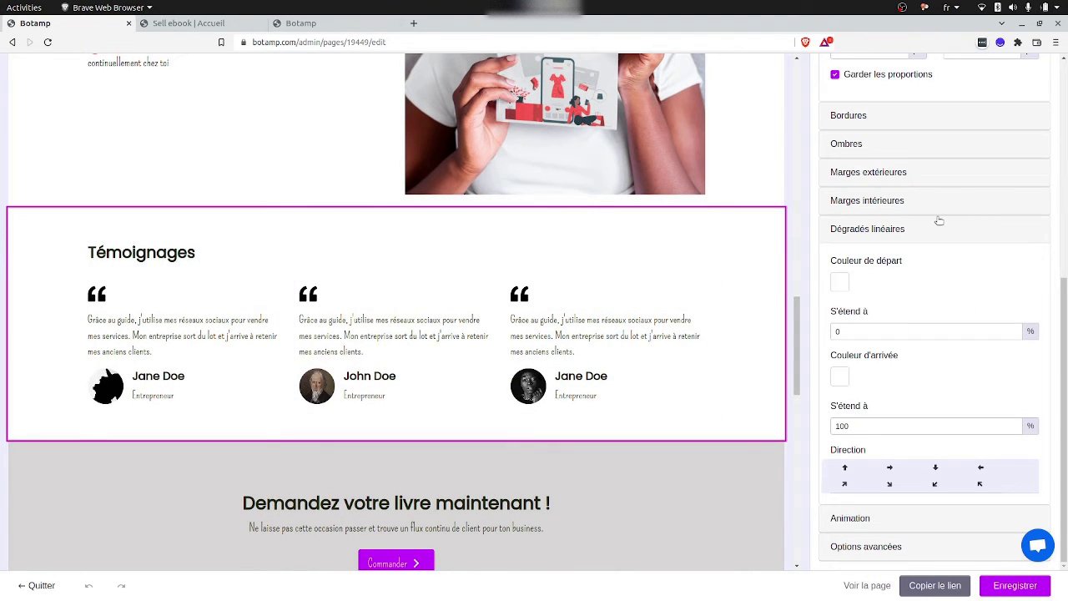
pyautogui.click(840, 285)
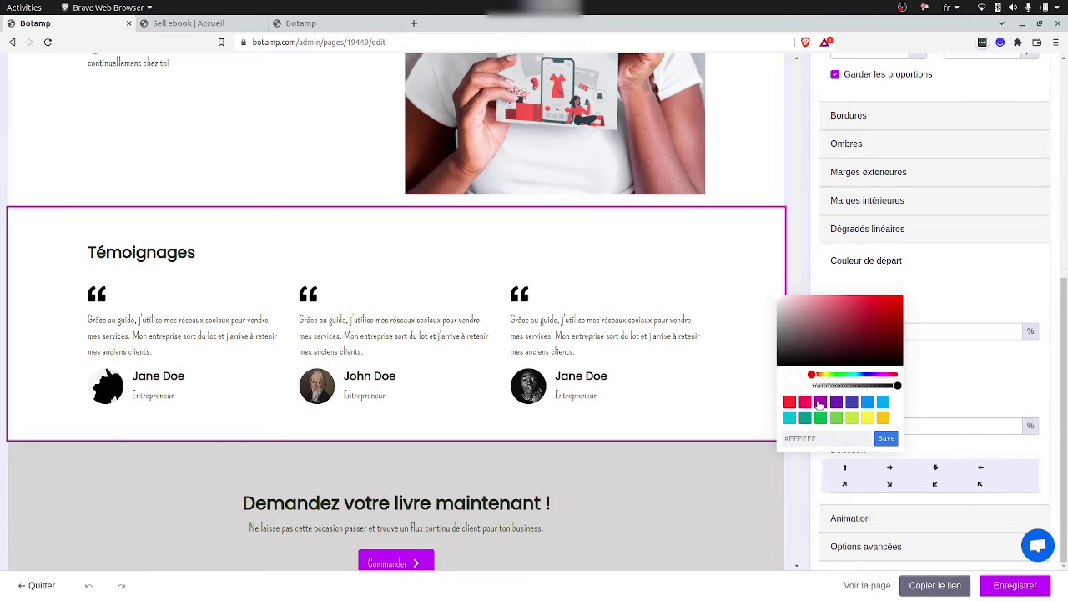
pyautogui.click(820, 402)
pyautogui.scroll(-1, 921, 287)
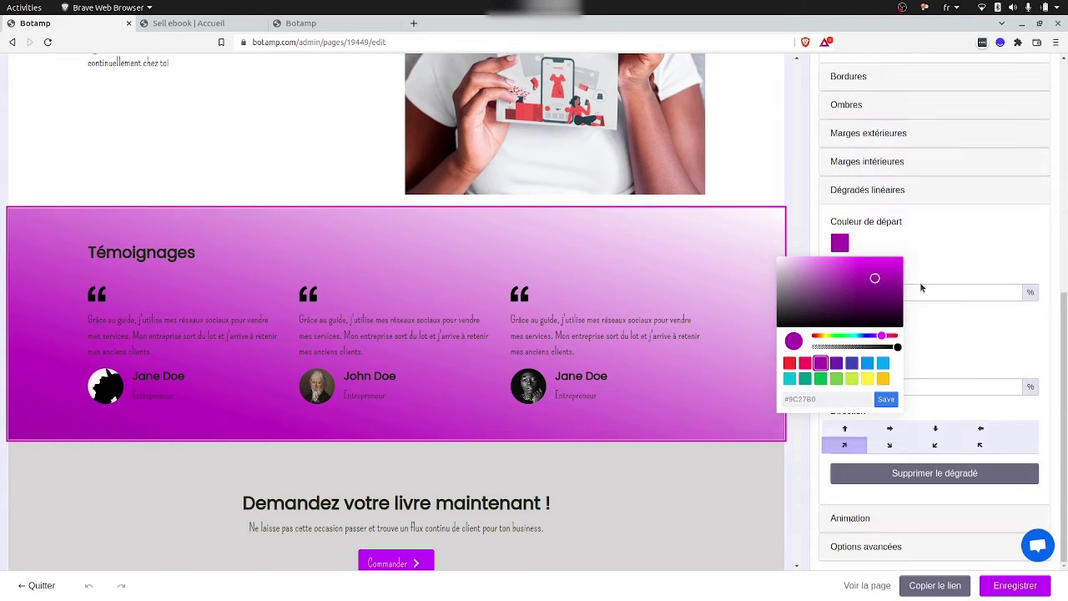
pyautogui.click(937, 319)
pyautogui.click(960, 293)
pyautogui.write('25')
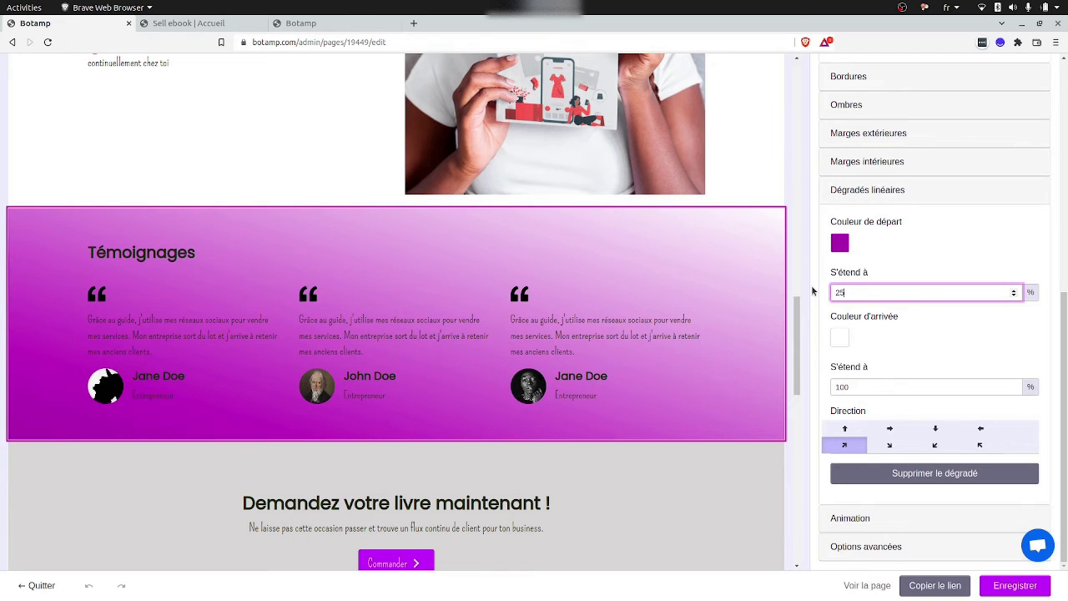
# Set the arrival colour of the "Témoignages" section's gradient to pink #E91E63.
pyautogui.click(839, 336)
pyautogui.click(805, 459)
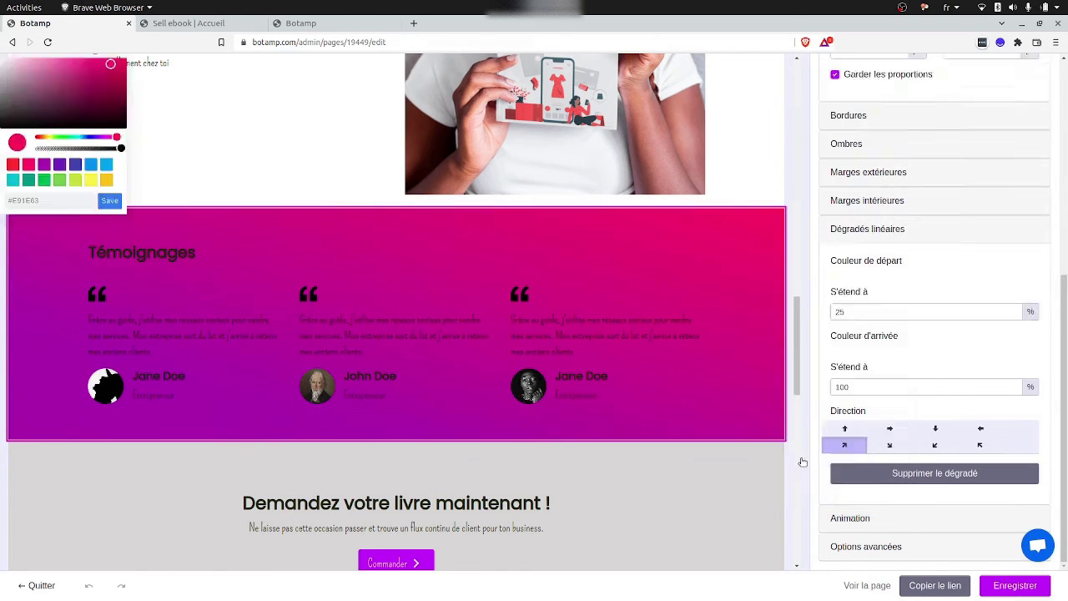
pyautogui.click(960, 336)
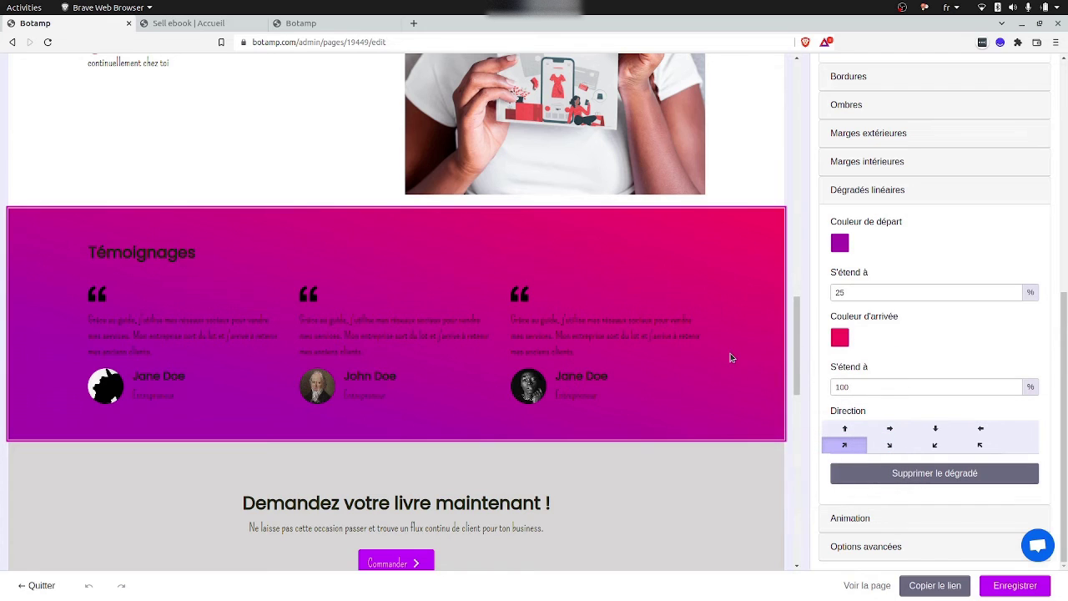
# Make the background colour of the "Demandez votre livre maintenant !" section white, rgba(255, 255, 255, 1).
pyautogui.scroll(-5, 730, 354)
pyautogui.click(708, 328)
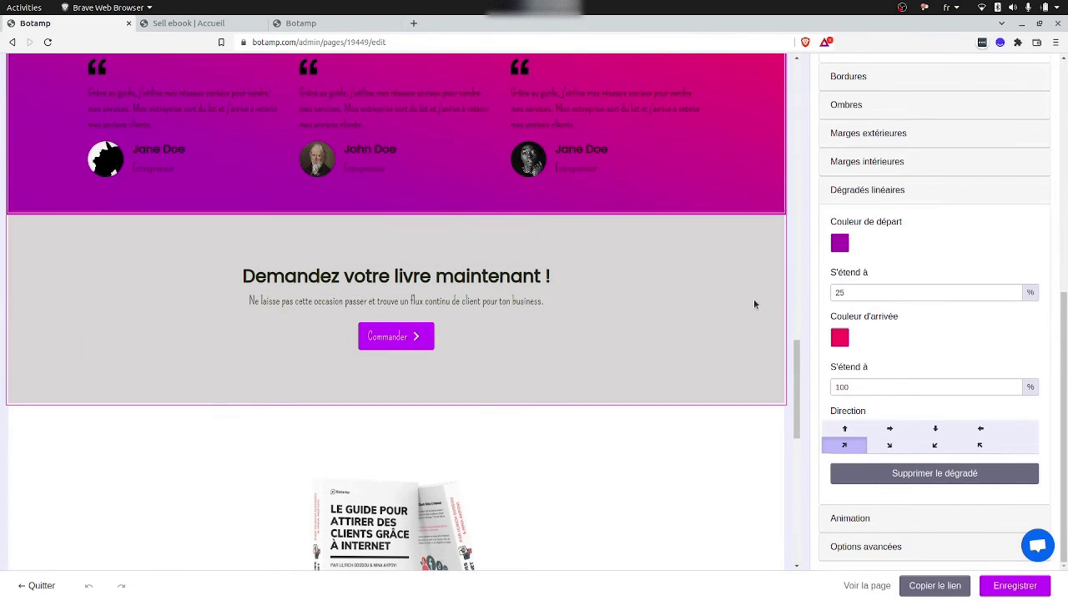
pyautogui.scroll(4, 893, 250)
pyautogui.scroll(1, 899, 249)
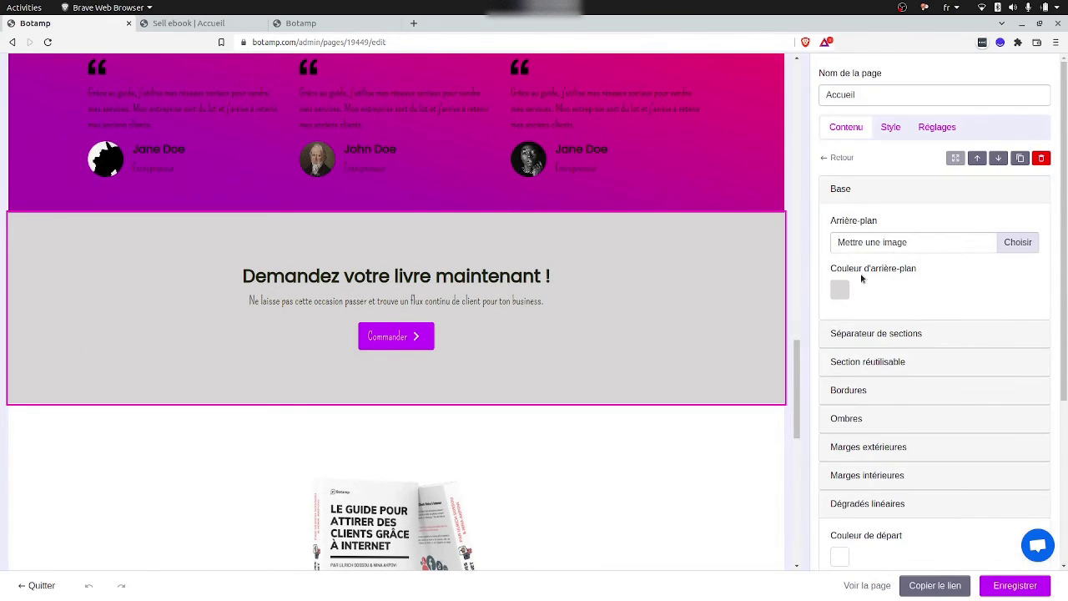
pyautogui.click(839, 289)
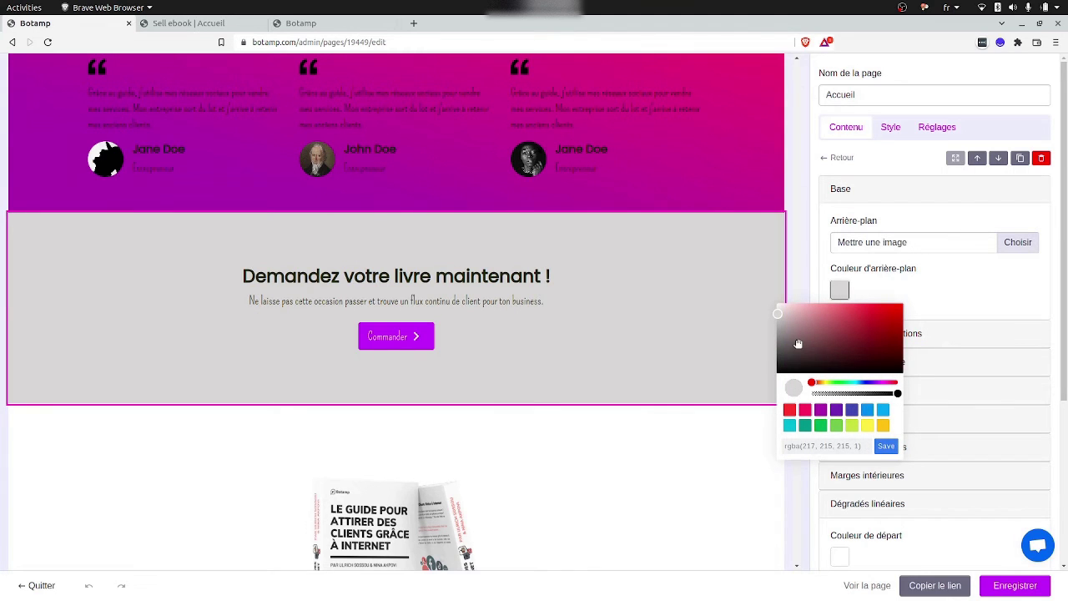
pyautogui.moveTo(799, 345); pyautogui.dragTo(749, 267)
pyautogui.scroll(-1, 707, 495)
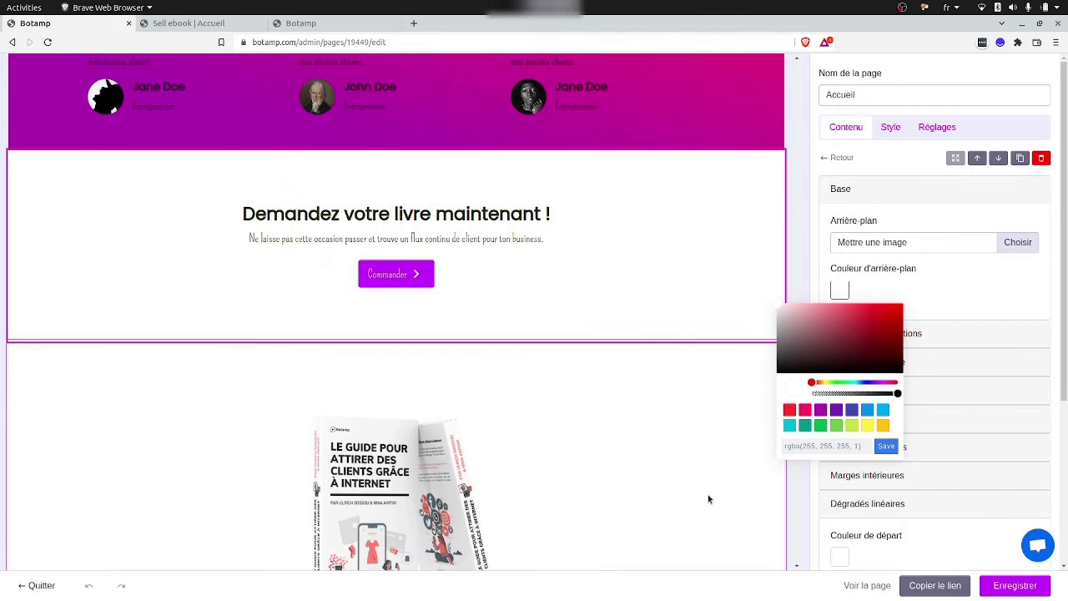
pyautogui.click(721, 449)
# Give the "Foire À Question" section a linear gradient with purple as start colour, extending to 25 %.
pyautogui.scroll(-7, 715, 447)
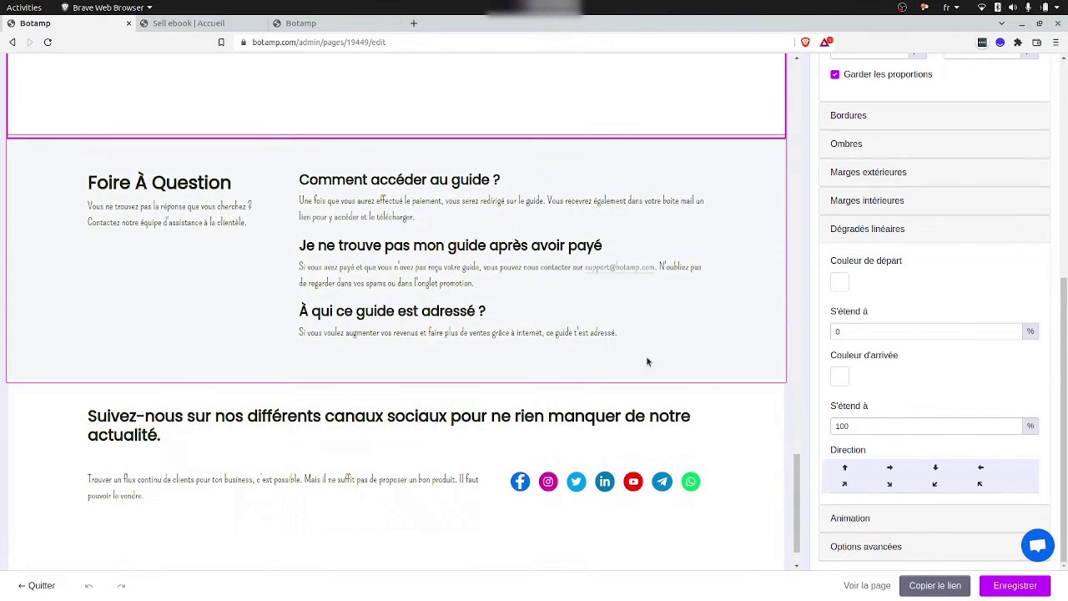
pyautogui.click(54, 360)
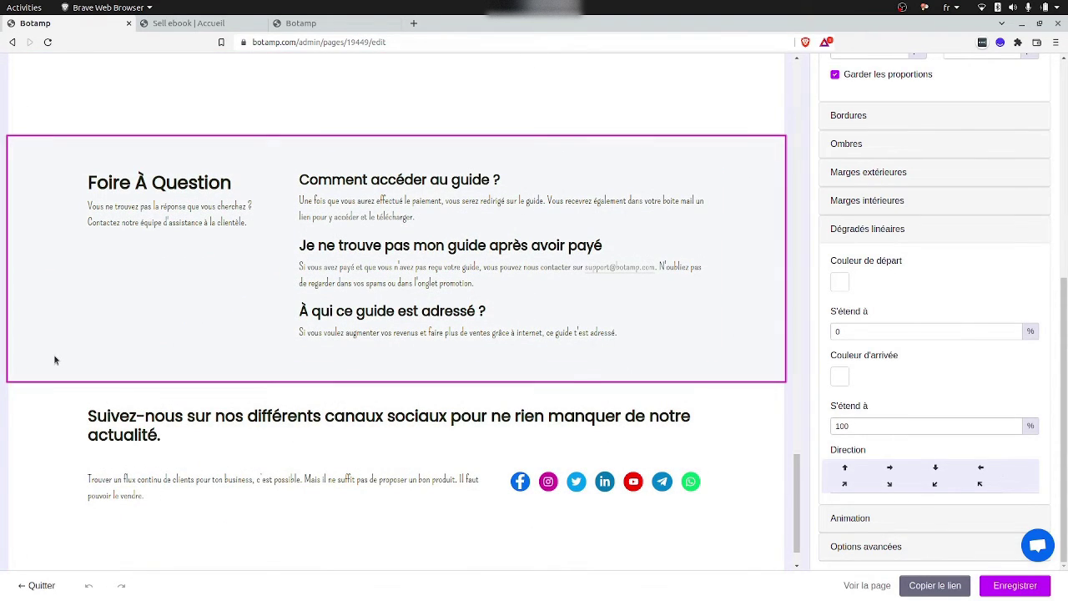
pyautogui.click(840, 283)
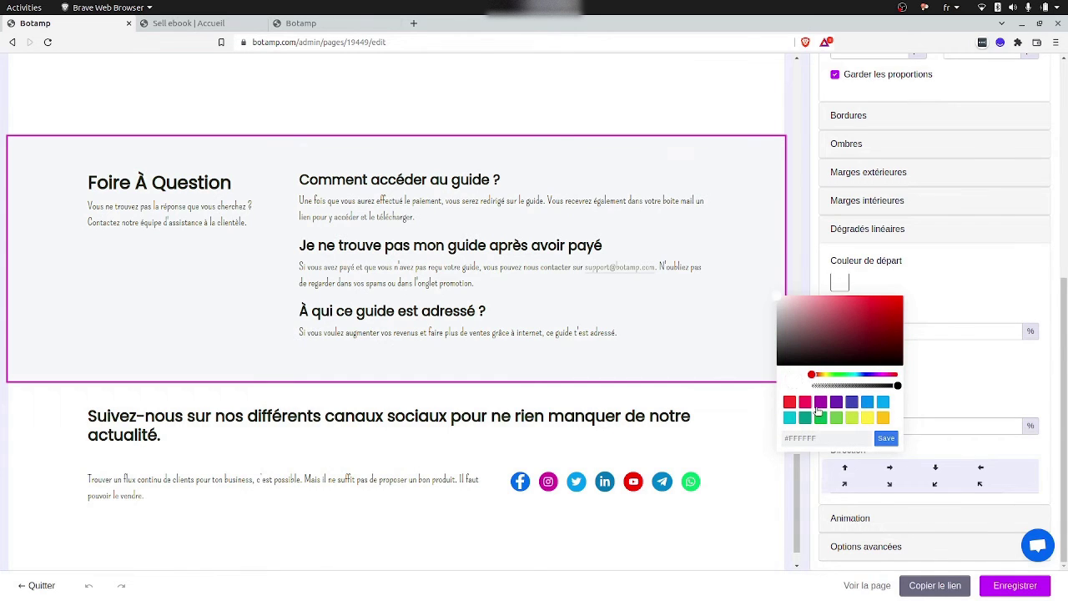
pyautogui.click(821, 402)
pyautogui.click(950, 336)
pyautogui.moveTo(949, 331); pyautogui.dragTo(804, 318)
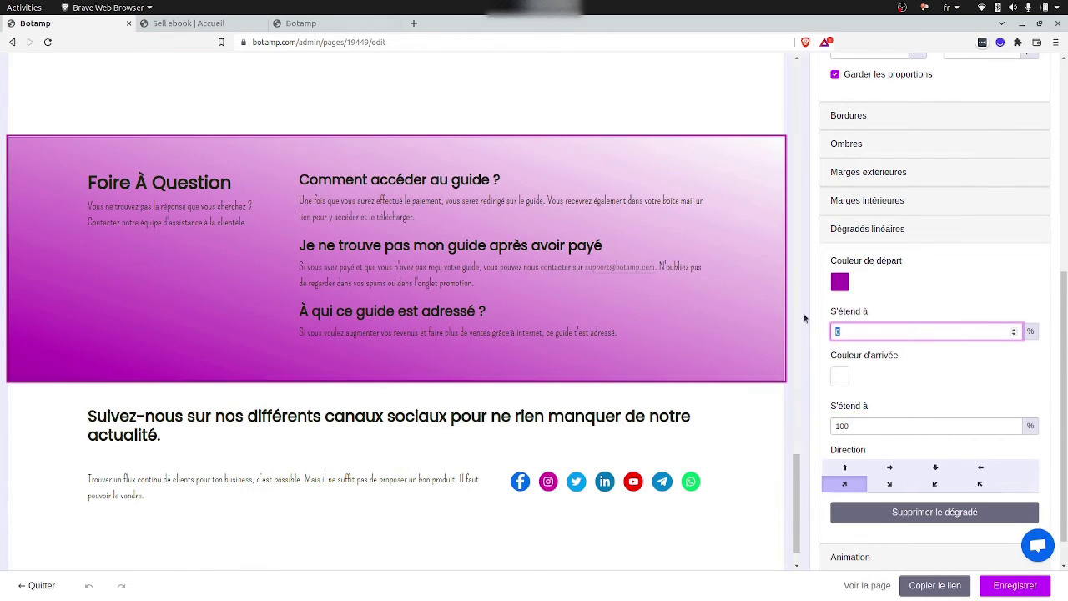
# Set the arrival colour of the "Foire À Question" gradient to pink #E91E63, with the direction running diagonally up to the right.
pyautogui.click(840, 378)
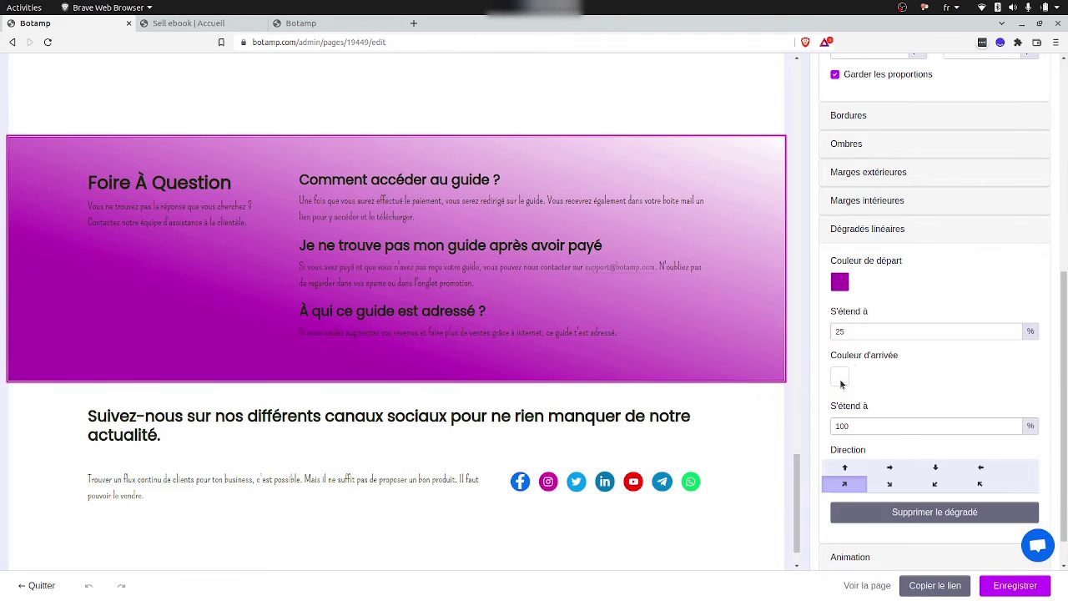
pyautogui.click(805, 497)
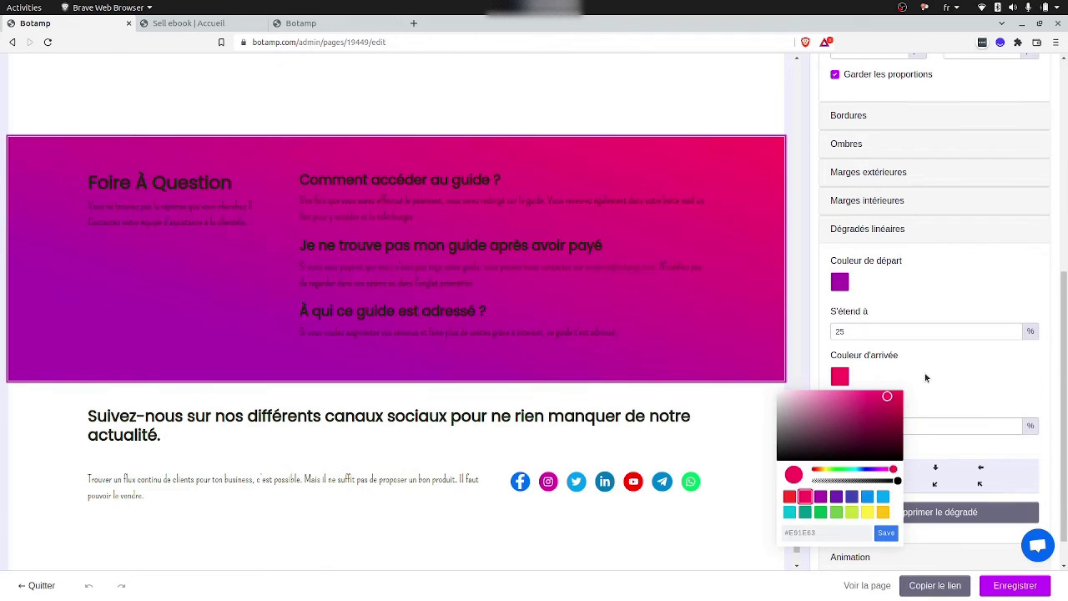
pyautogui.click(924, 373)
pyautogui.click(842, 484)
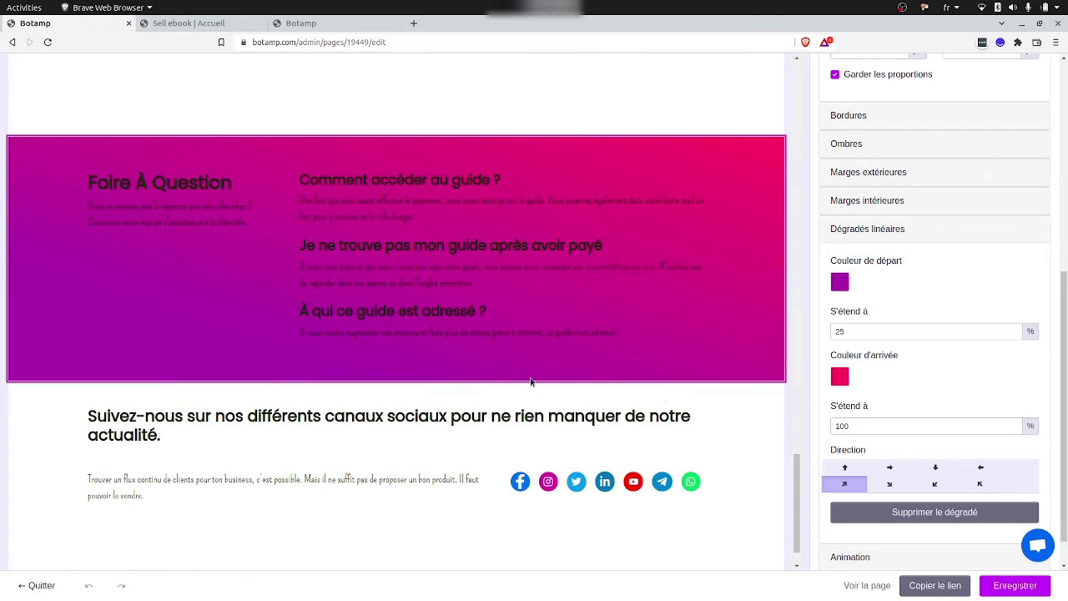
# Review the background colours and text of all page sections in the editor, from the hero section to the social media footer.
pyautogui.scroll(-1, 531, 382)
pyautogui.scroll(5, 531, 380)
pyautogui.scroll(-5, 531, 379)
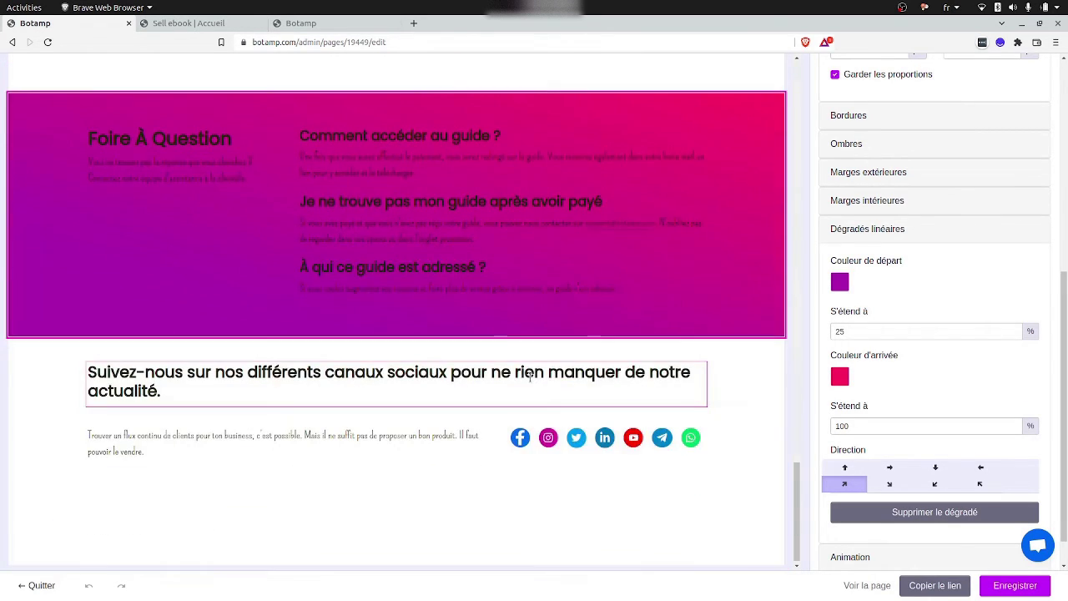
pyautogui.scroll(20, 531, 379)
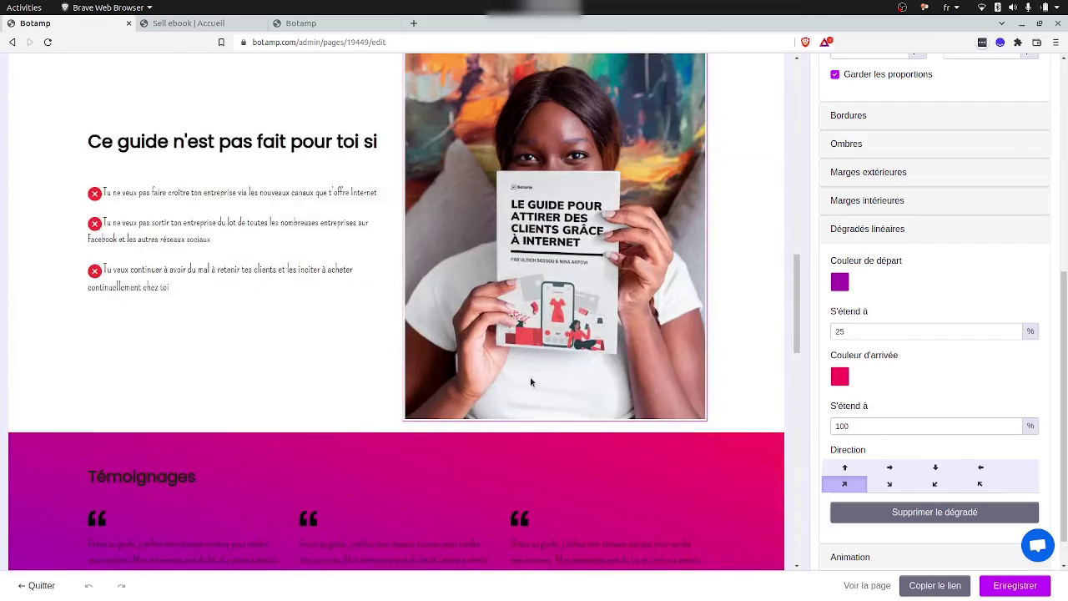
pyautogui.scroll(10, 531, 382)
pyautogui.scroll(-15, 530, 381)
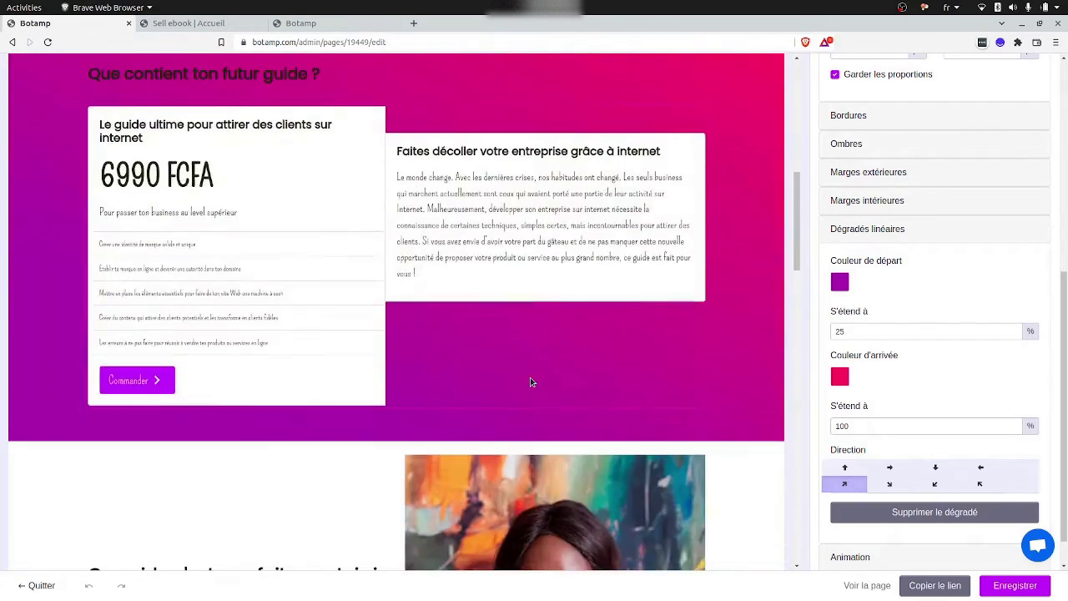
pyautogui.scroll(-6, 531, 381)
pyautogui.scroll(11, 530, 377)
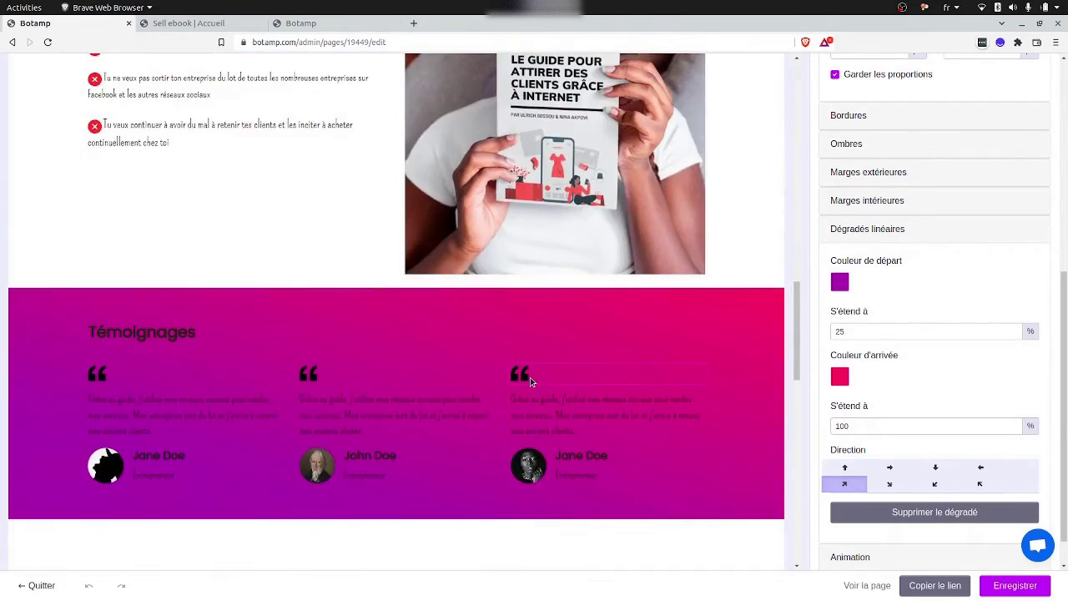
pyautogui.scroll(8, 530, 377)
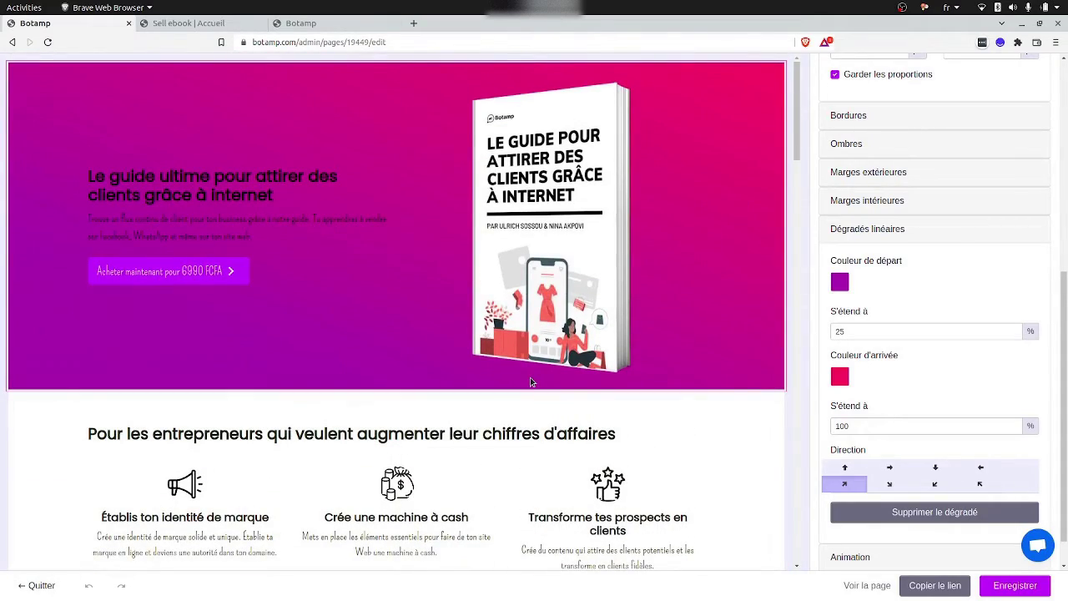
pyautogui.scroll(-5, 574, 394)
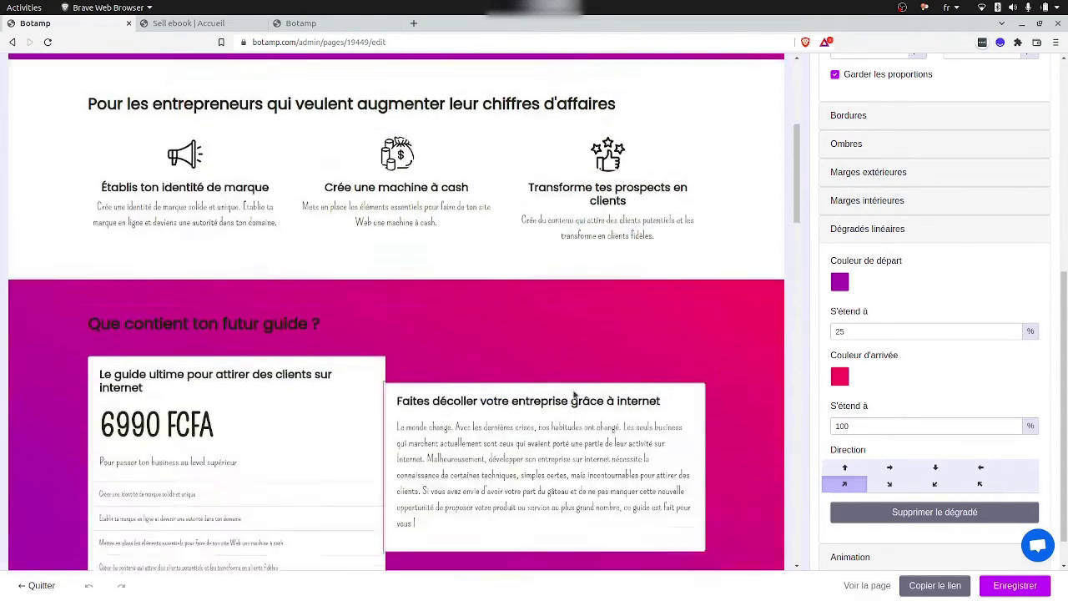
pyautogui.scroll(-10, 573, 394)
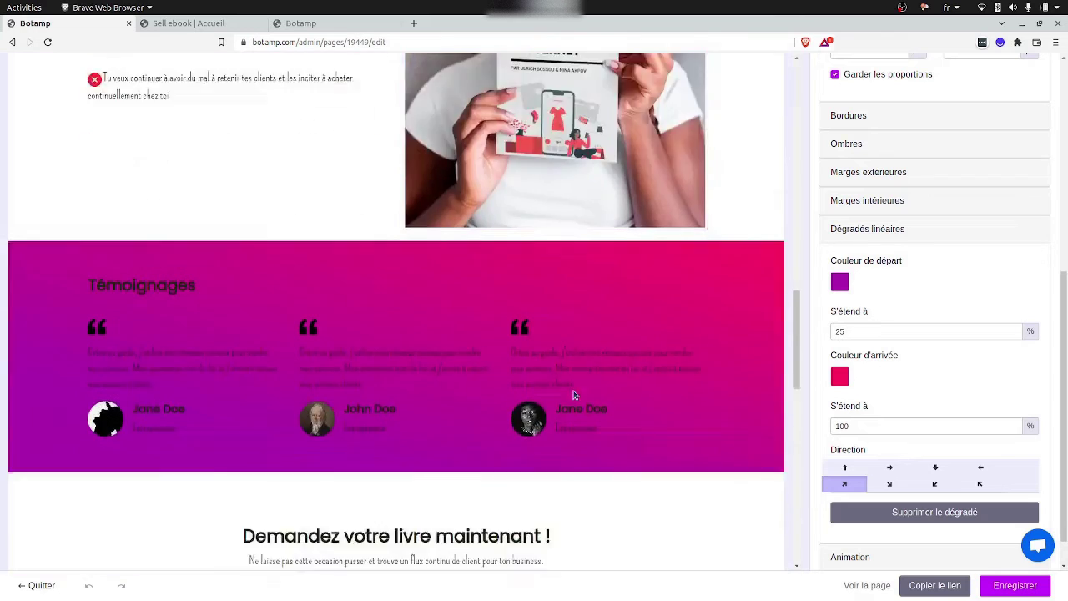
pyautogui.scroll(-10, 574, 395)
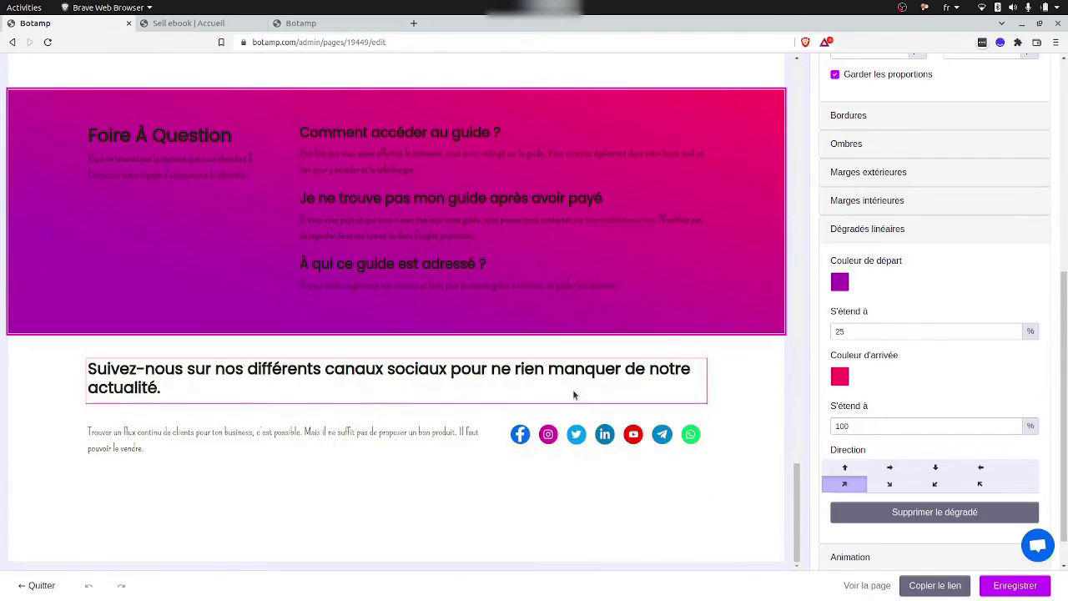
pyautogui.scroll(10, 573, 395)
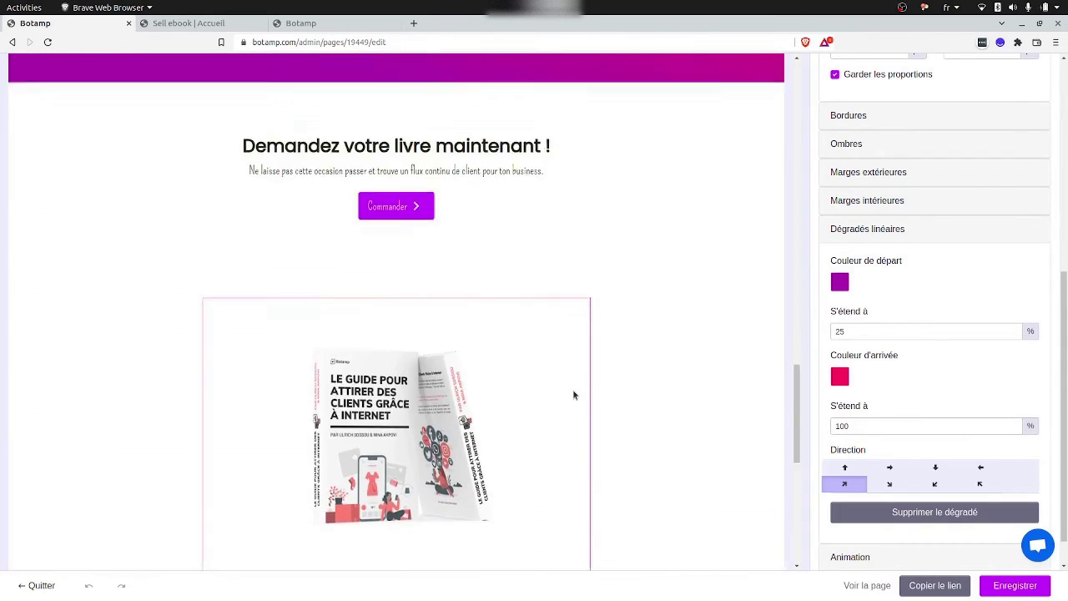
pyautogui.scroll(10, 573, 395)
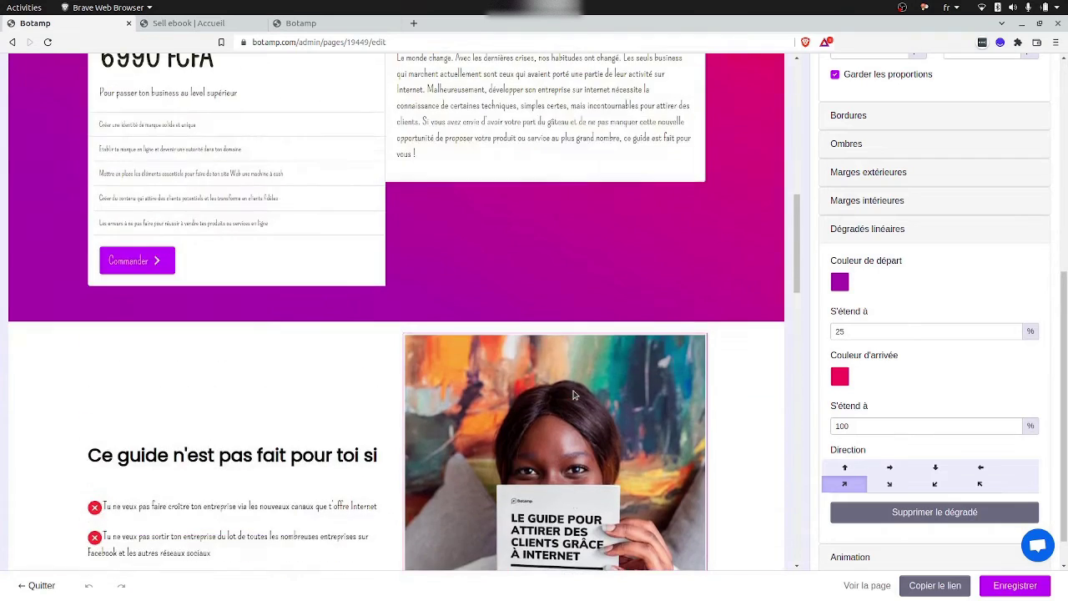
pyautogui.scroll(1, 574, 394)
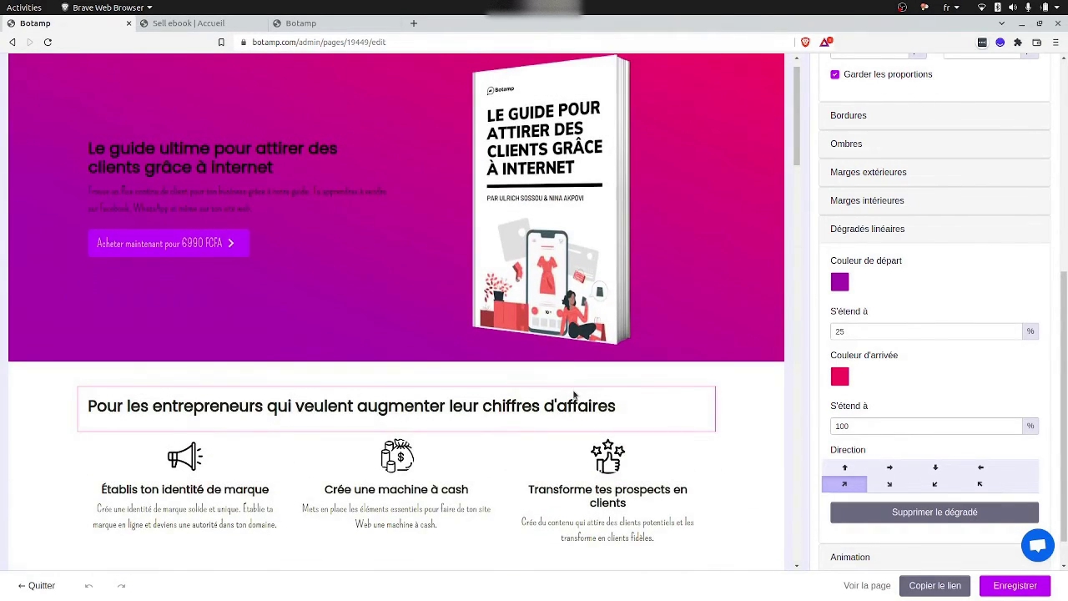
pyautogui.scroll(-1, 573, 395)
pyautogui.scroll(1, 574, 395)
pyautogui.scroll(-1, 573, 395)
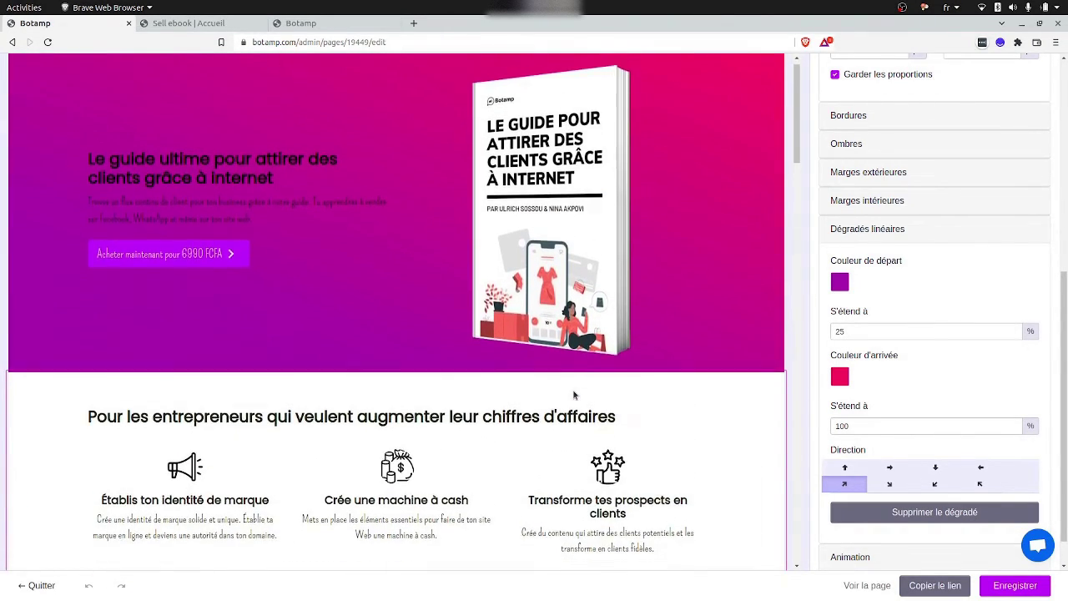
pyautogui.scroll(1, 573, 395)
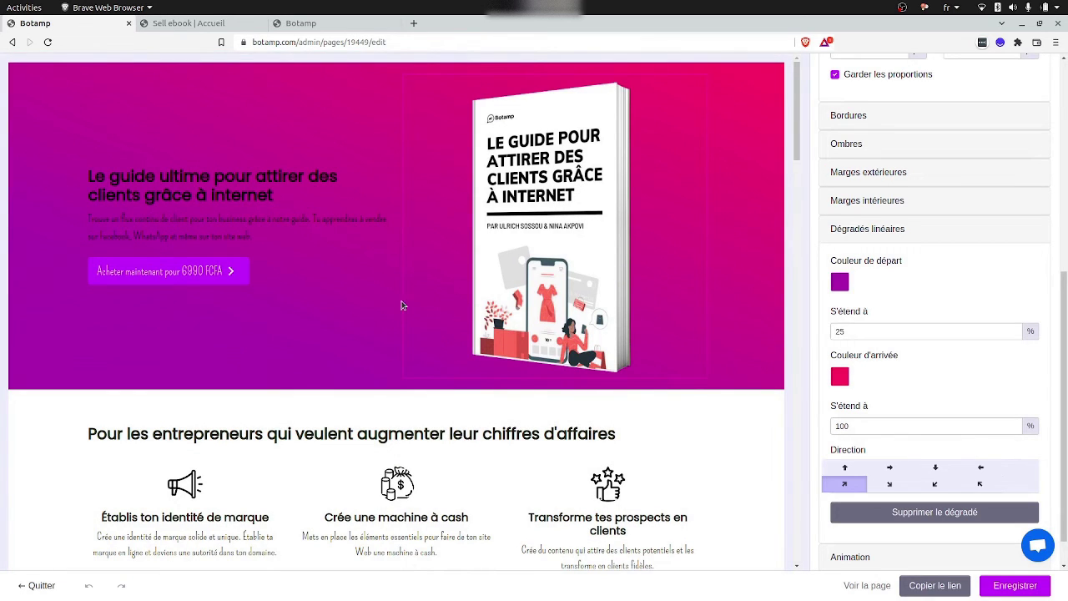
# Save the page and open its public view.
pyautogui.click(1015, 585)
pyautogui.scroll(-1, 973, 521)
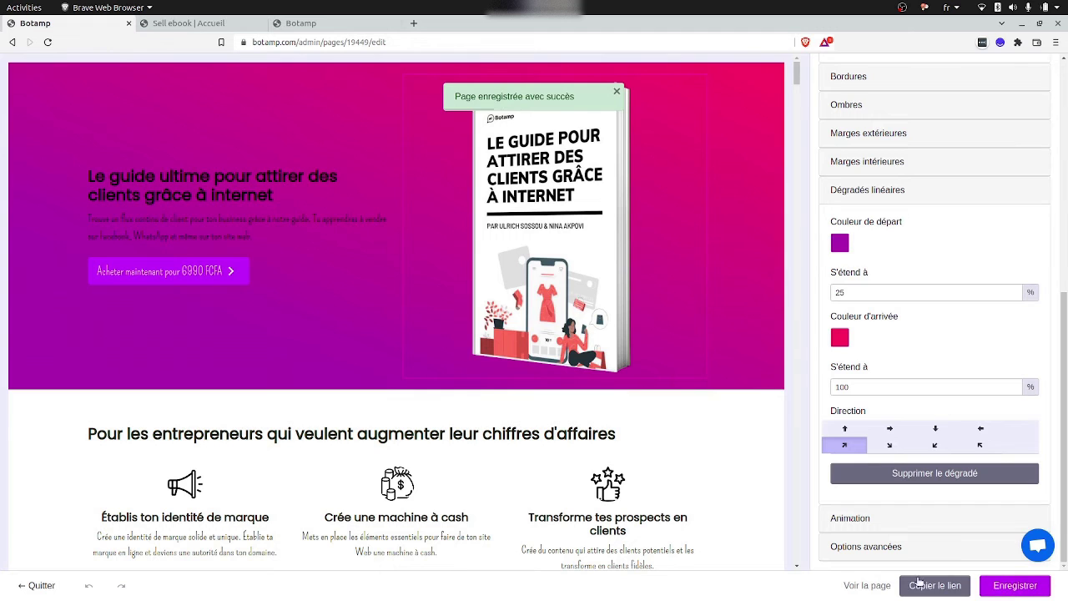
pyautogui.click(860, 588)
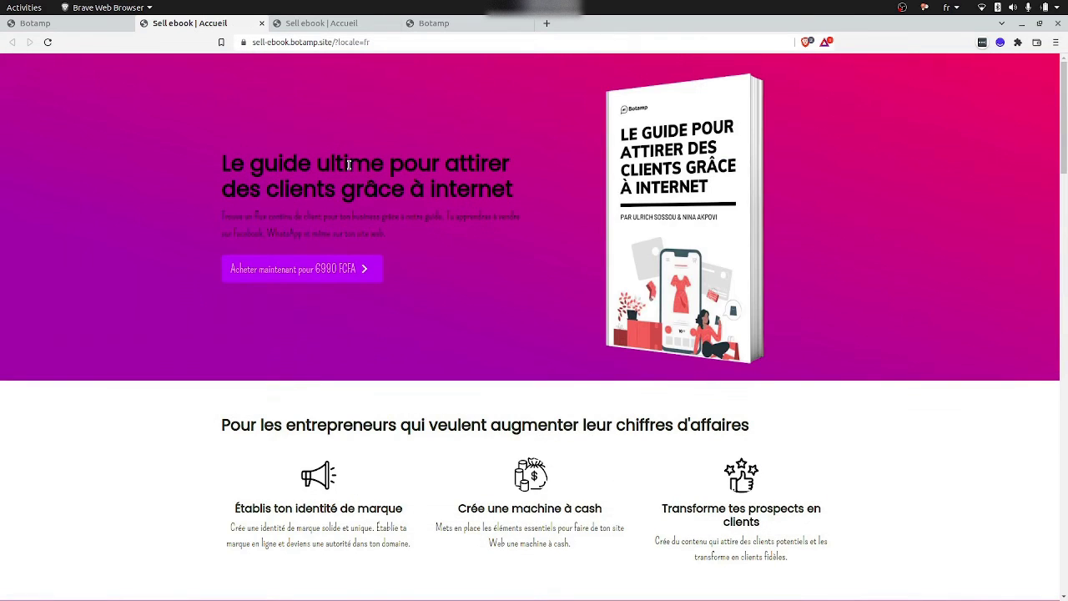
# Check the gradients, white sections and text readability on the published page, from the hero section to the footer.
pyautogui.scroll(-5, 349, 165)
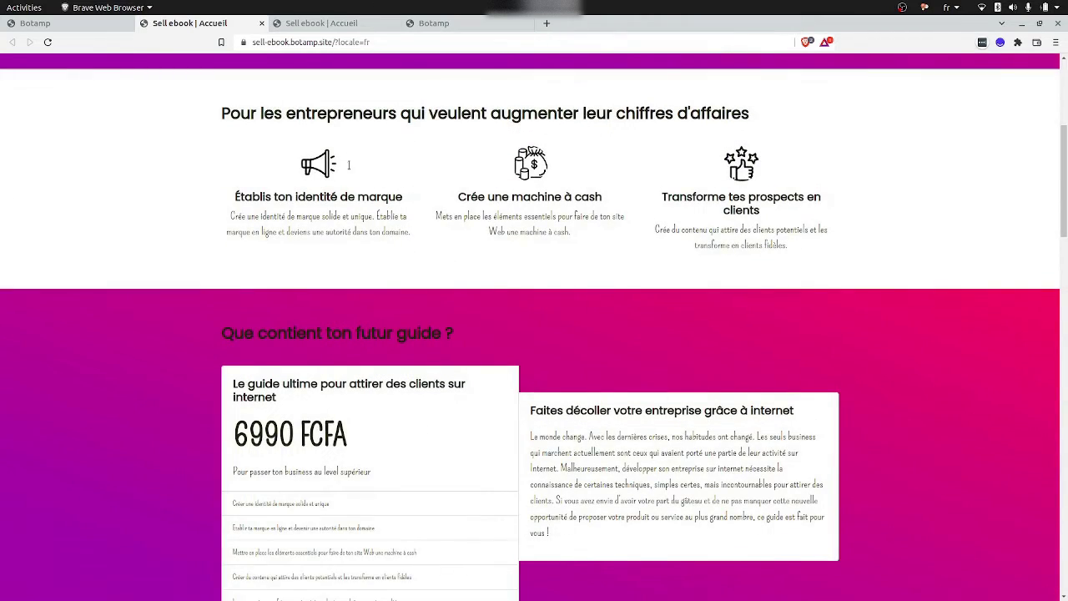
pyautogui.scroll(-10, 348, 165)
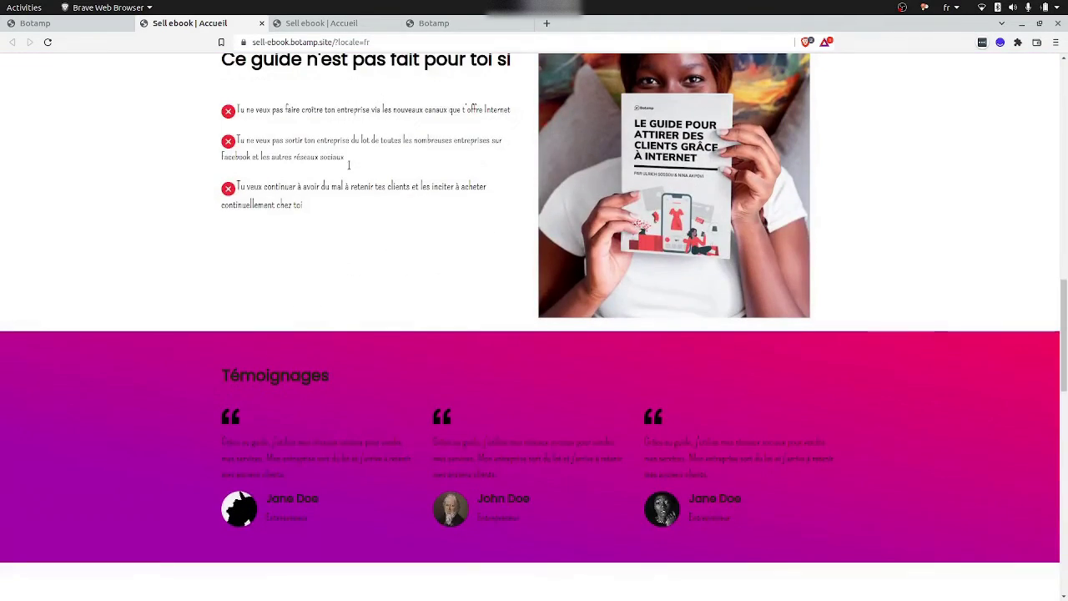
pyautogui.scroll(-14, 349, 164)
pyautogui.scroll(-1, 349, 165)
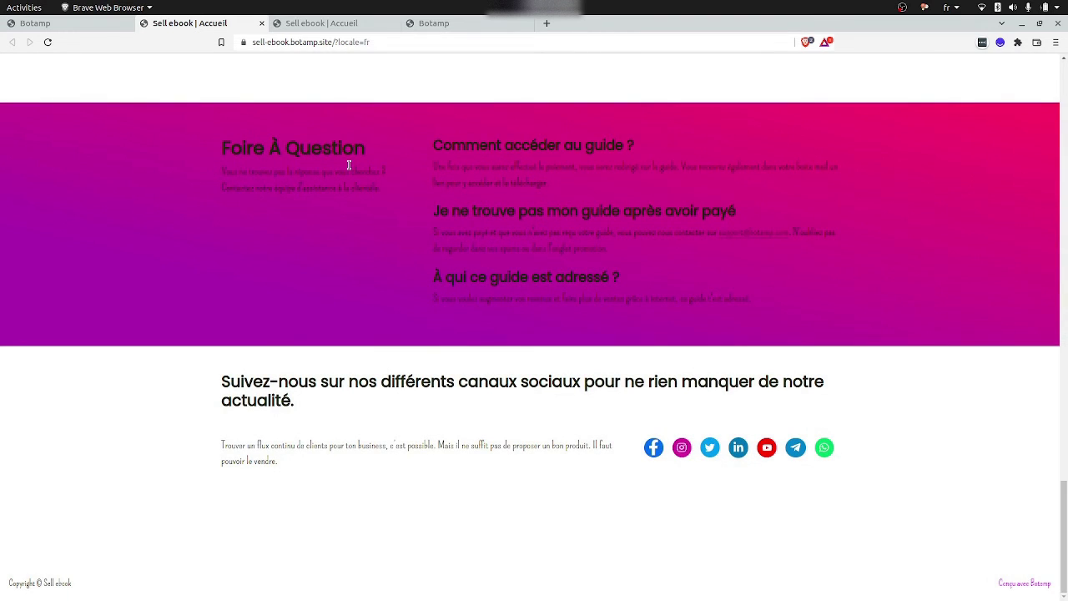
pyautogui.scroll(10, 348, 164)
pyautogui.scroll(10, 349, 164)
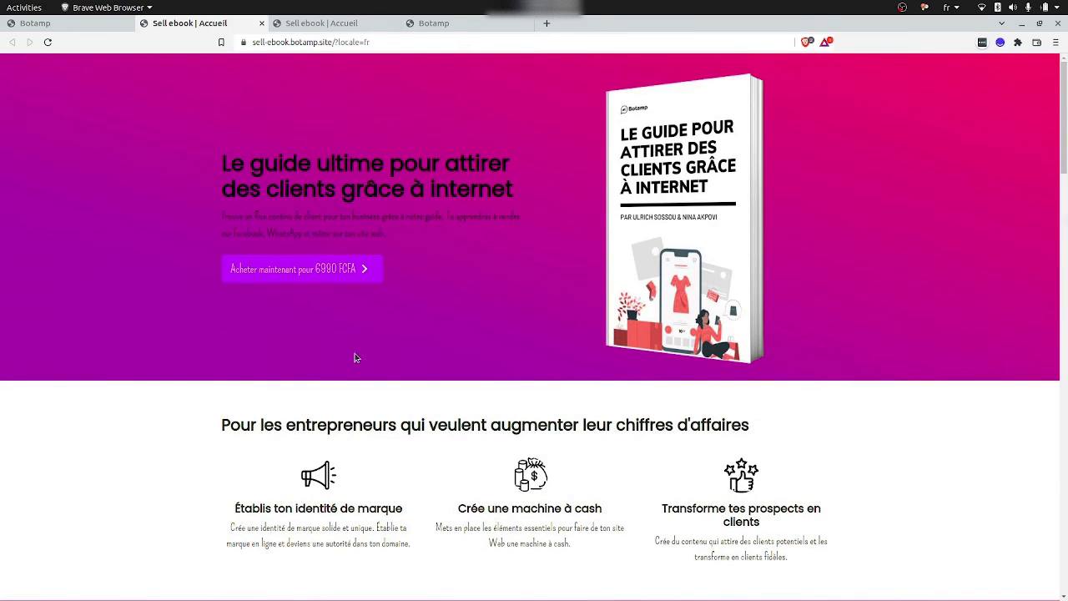
pyautogui.scroll(-10, 390, 428)
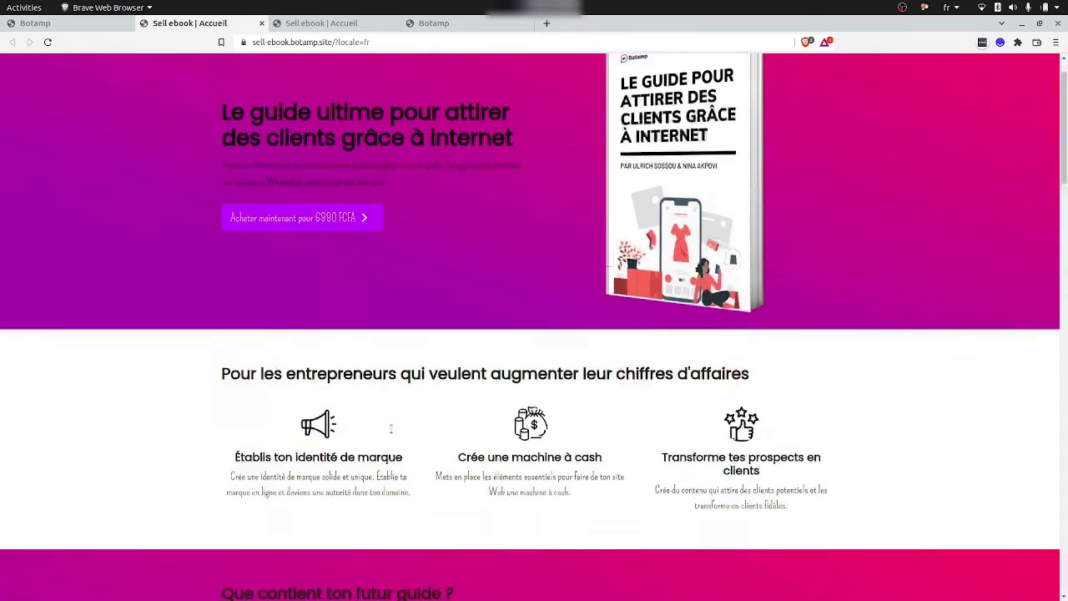
pyautogui.scroll(-6, 390, 429)
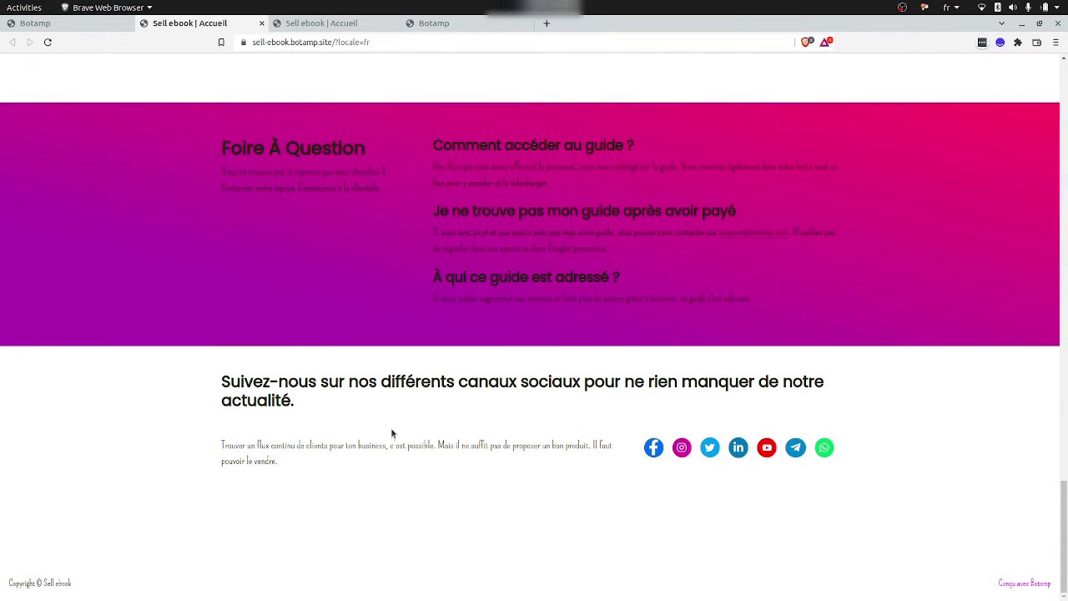
# Return to the page editor and add a section separator to the hero section, trying "Triangle" before settling on "Vagues mixtes".
pyautogui.click(72, 29)
pyautogui.scroll(5, 212, 174)
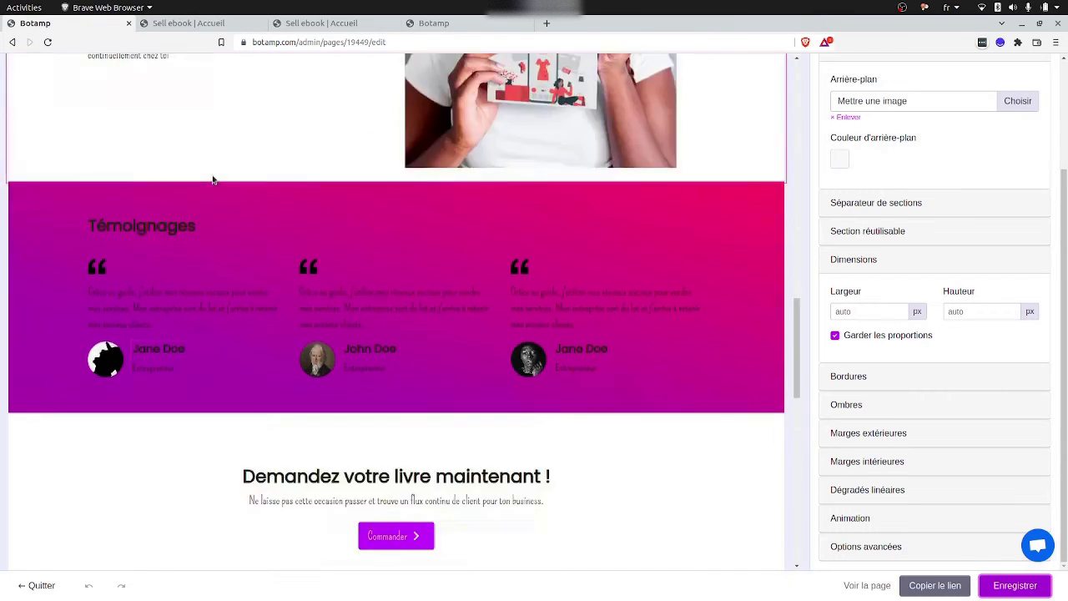
pyautogui.scroll(5, 212, 174)
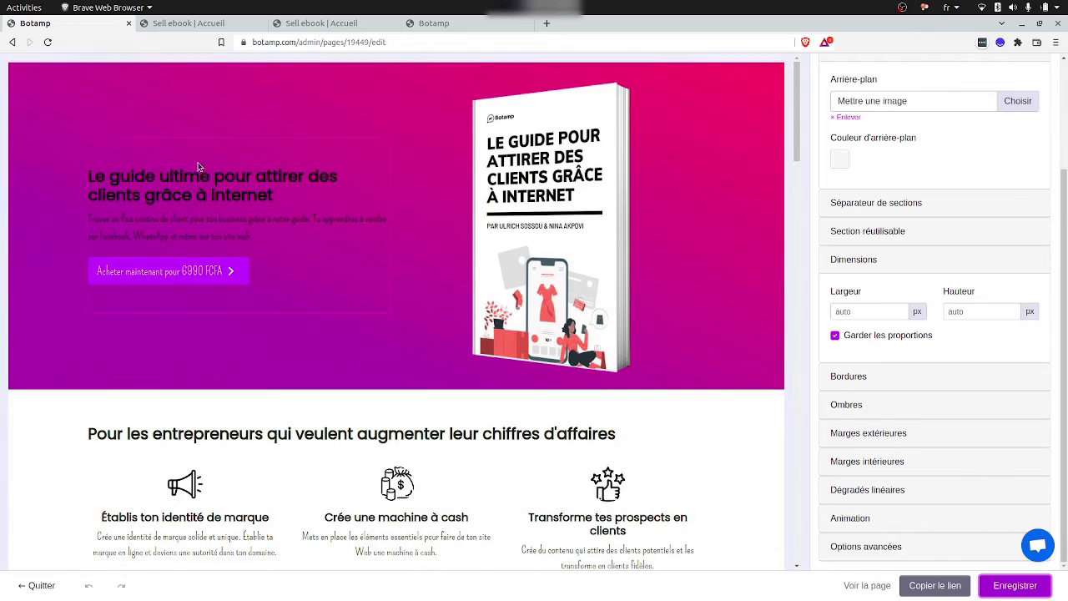
pyautogui.click(28, 102)
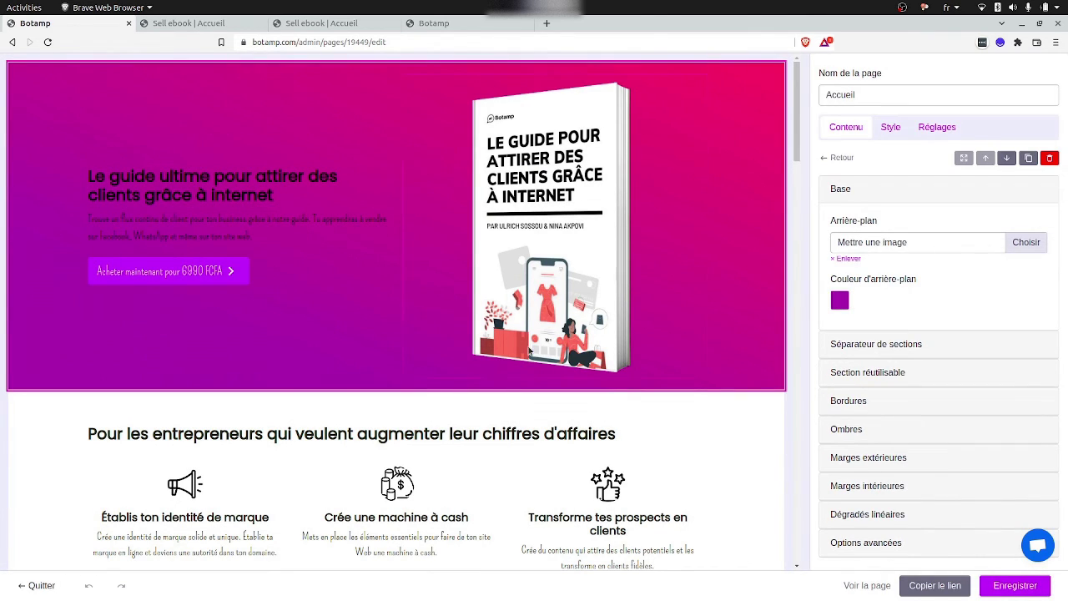
pyautogui.click(865, 346)
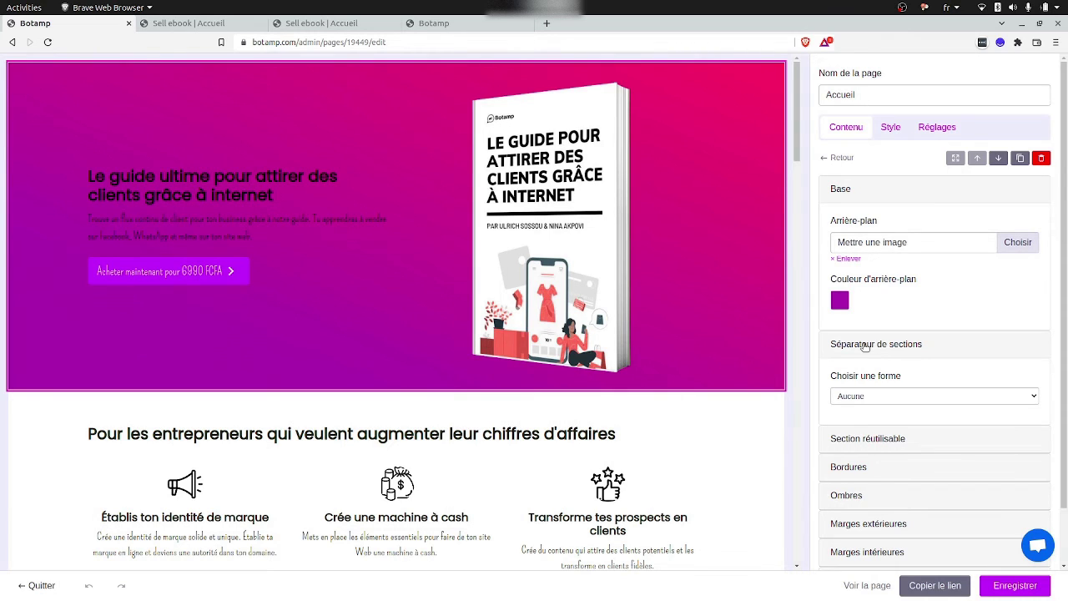
pyautogui.click(886, 398)
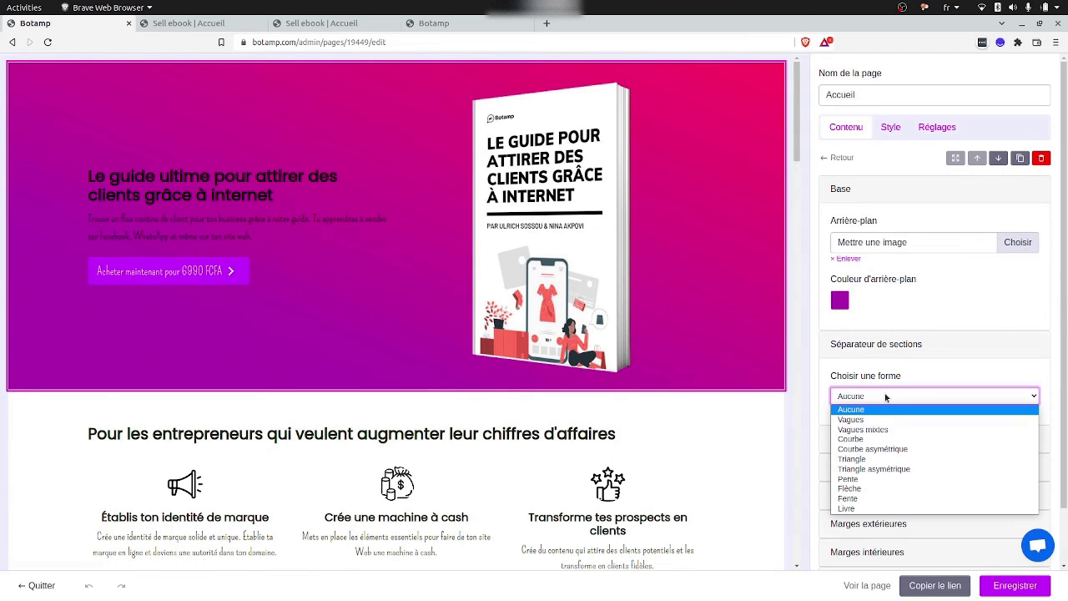
pyautogui.click(869, 459)
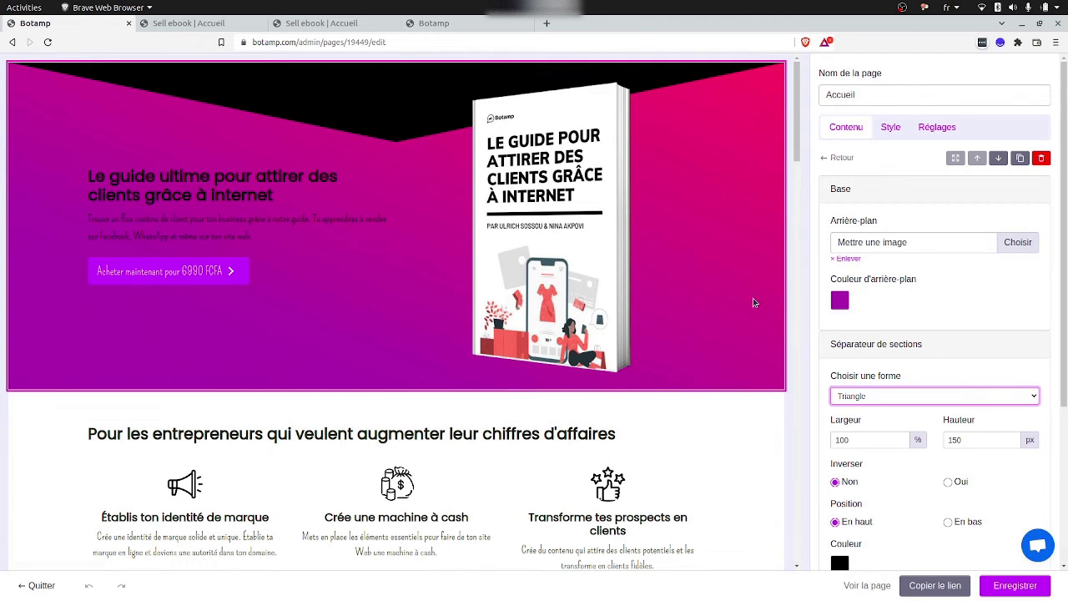
pyautogui.click(867, 397)
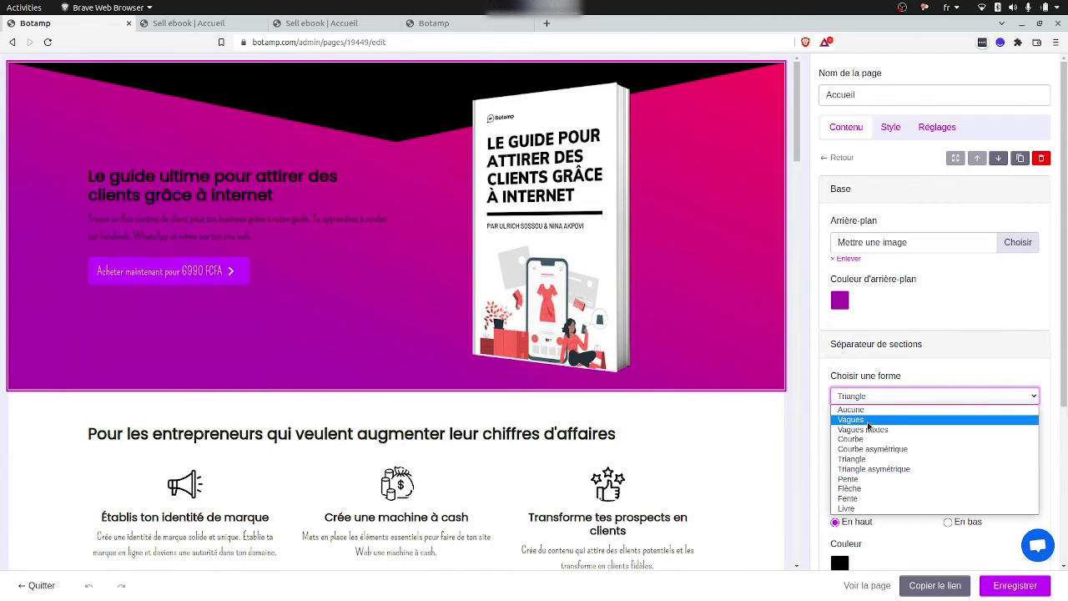
pyautogui.click(868, 429)
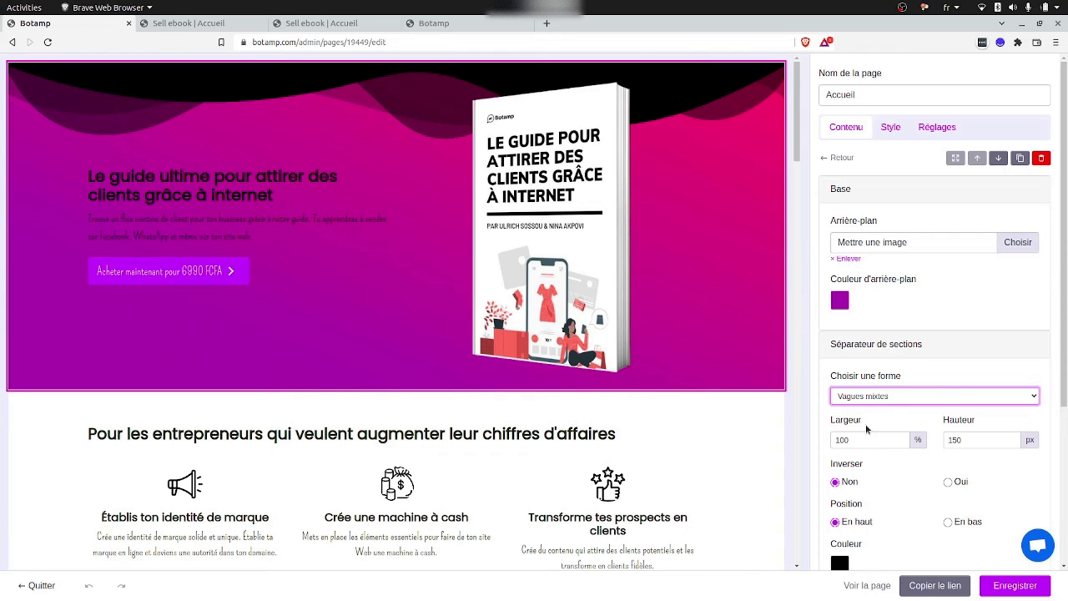
# Invert the hero section's separator and position it at the bottom of the section.
pyautogui.scroll(-2, 868, 431)
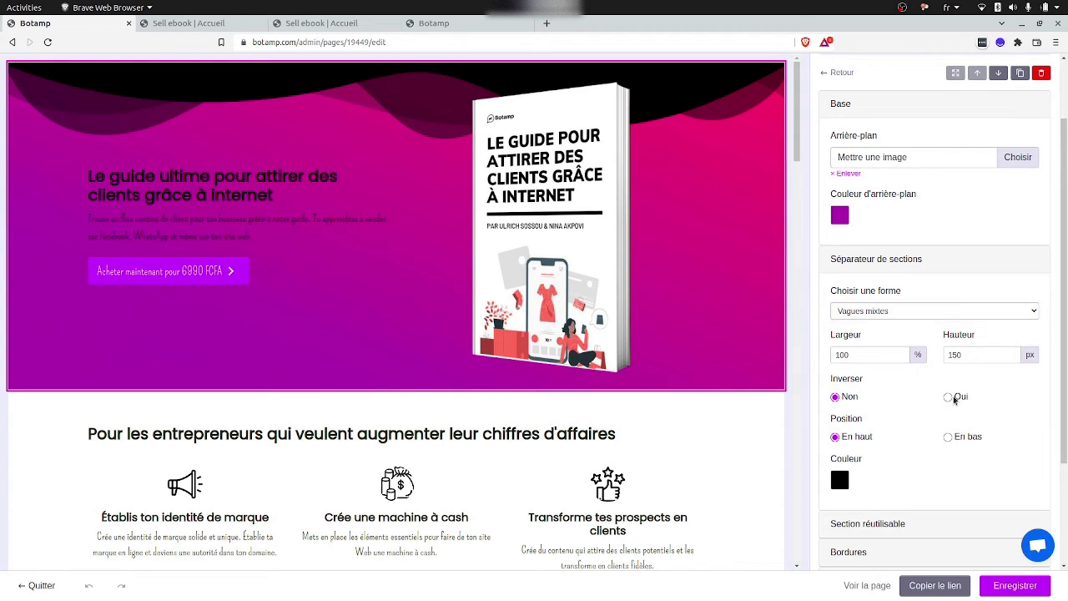
pyautogui.click(949, 397)
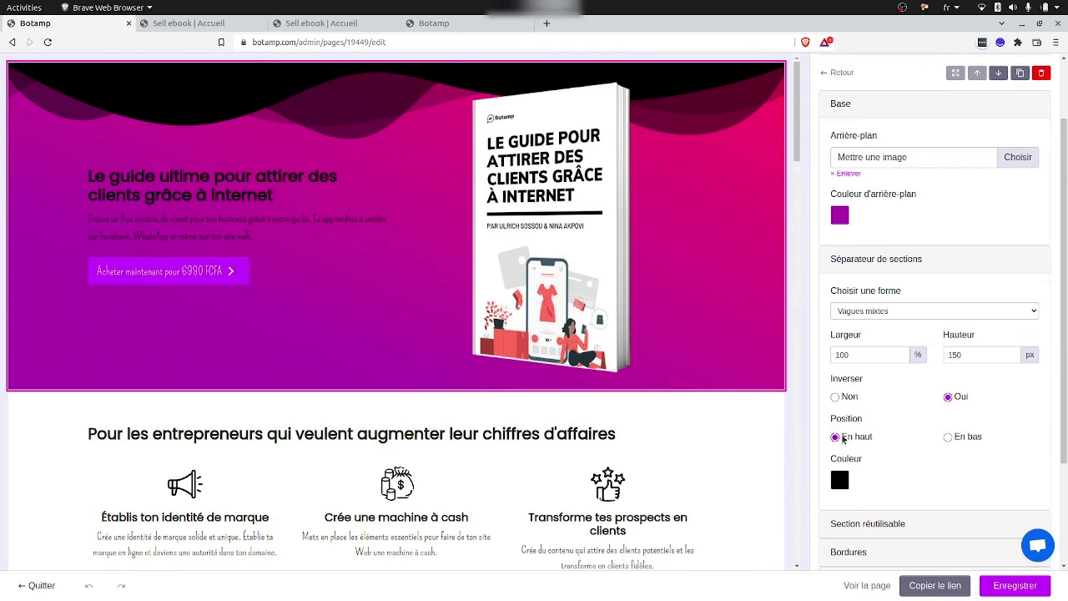
pyautogui.click(948, 438)
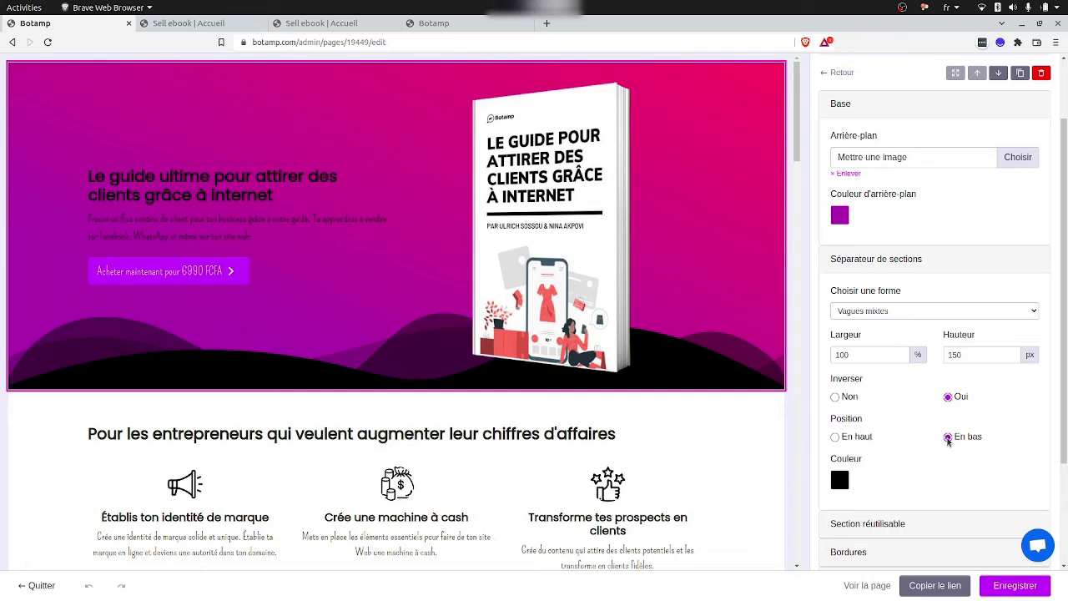
# Set the colour of the hero section's wave separator to white #FFFFFF.
pyautogui.click(838, 481)
pyautogui.click(849, 362)
pyautogui.moveTo(849, 362)
pyautogui.mouseDown()
pyautogui.moveTo(808, 360)
pyautogui.moveTo(746, 276)
pyautogui.mouseUp()
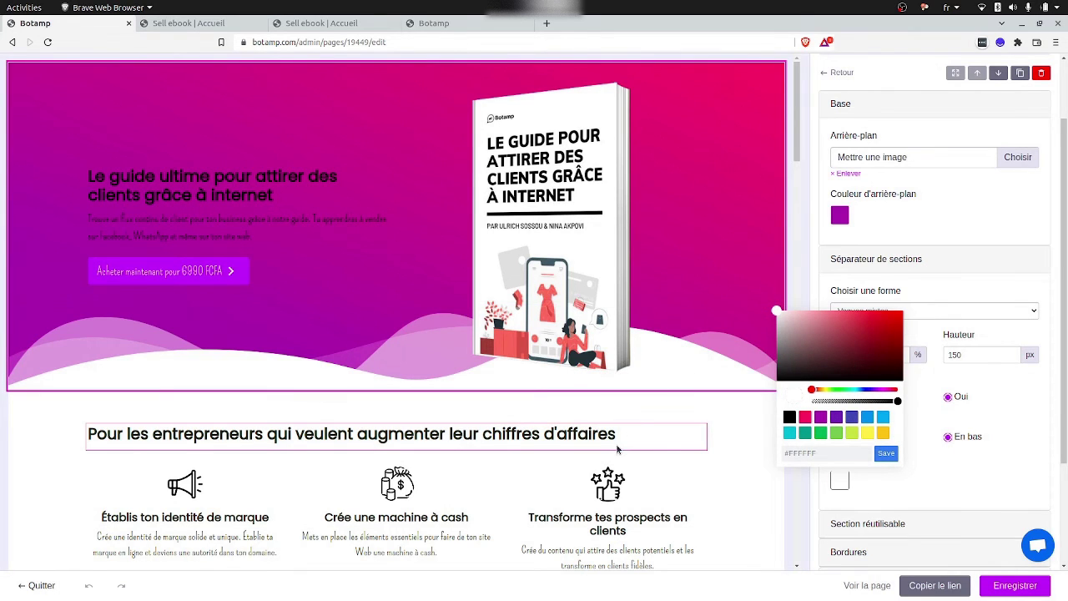
# Look through the sections from the hero down to "Témoignages" for another place that suits a separator.
pyautogui.scroll(-10, 661, 444)
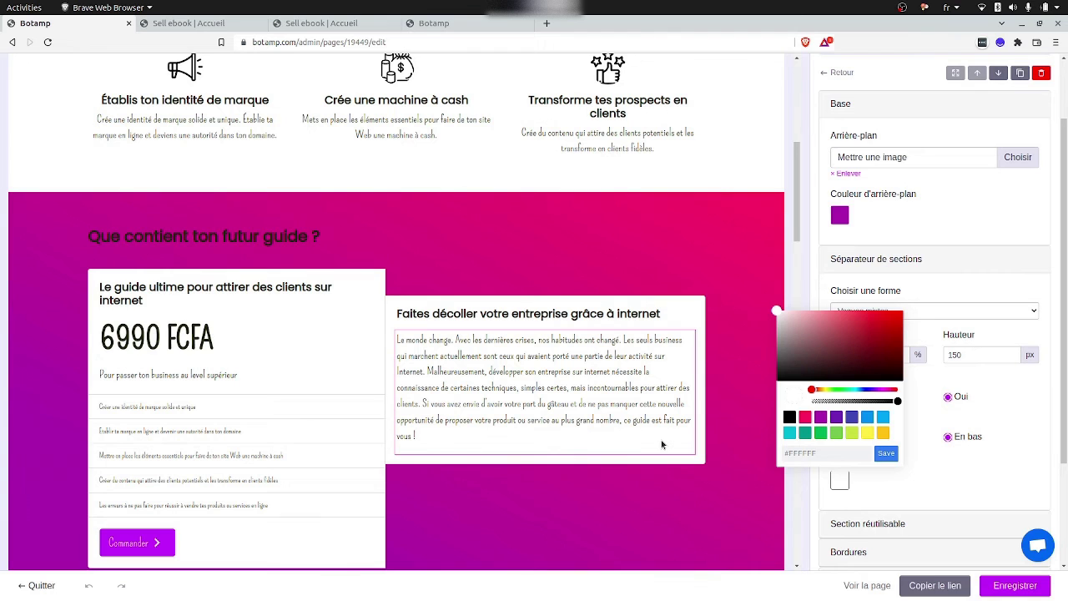
pyautogui.scroll(-4, 525, 301)
pyautogui.scroll(3, 525, 301)
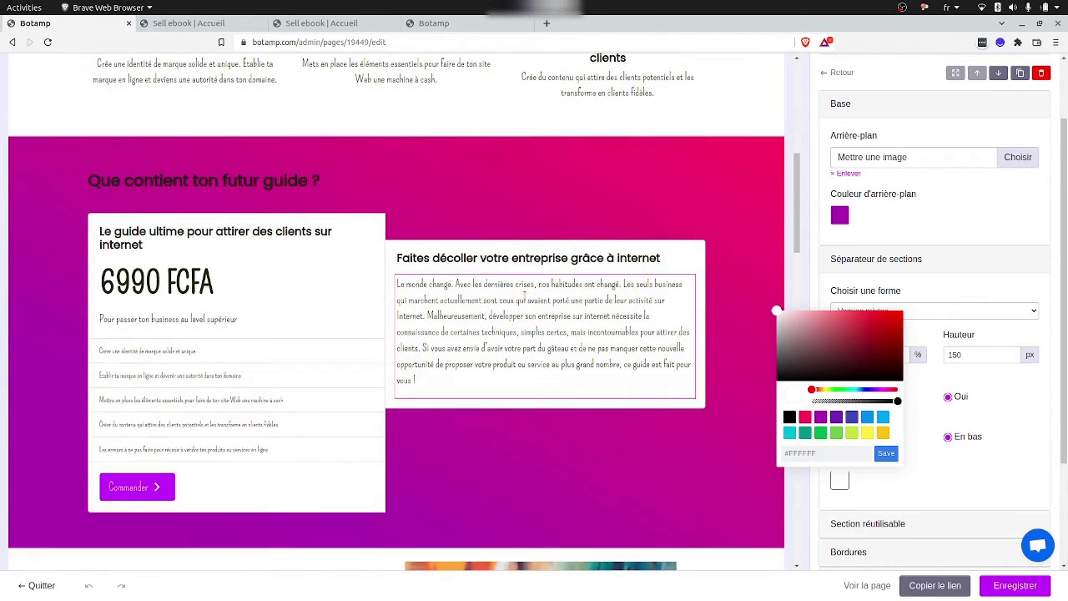
pyautogui.scroll(6, 525, 298)
pyautogui.scroll(-3, 525, 299)
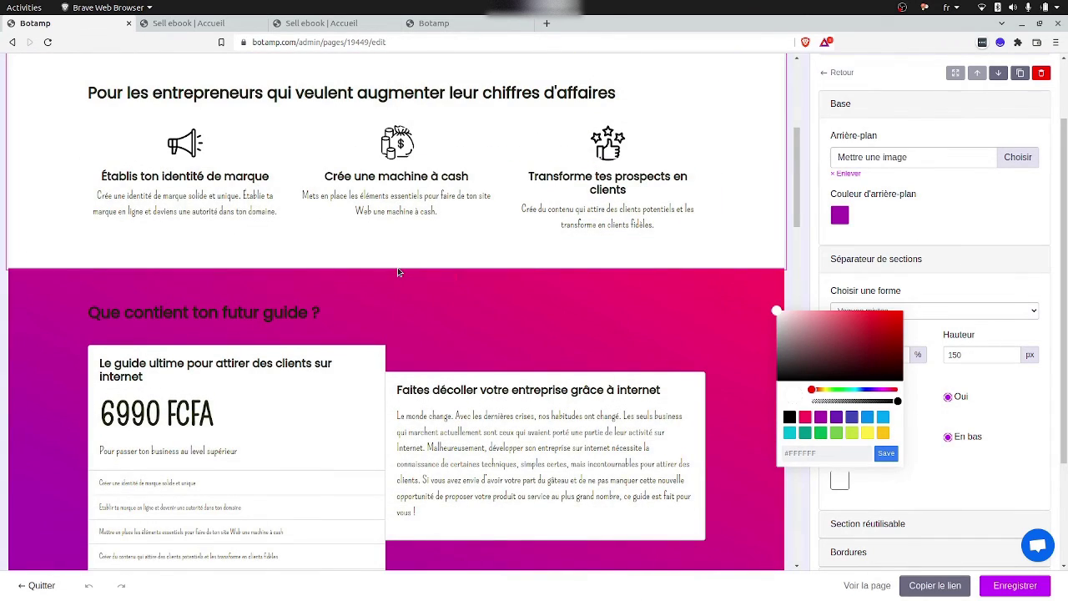
pyautogui.scroll(-2, 398, 272)
pyautogui.scroll(-4, 398, 272)
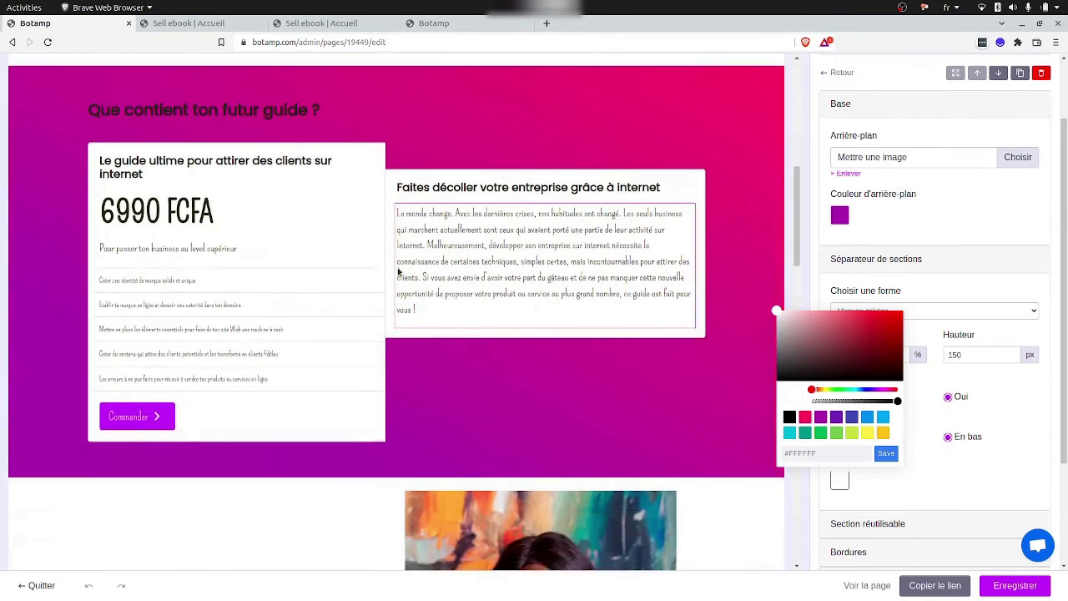
pyautogui.scroll(-2, 398, 272)
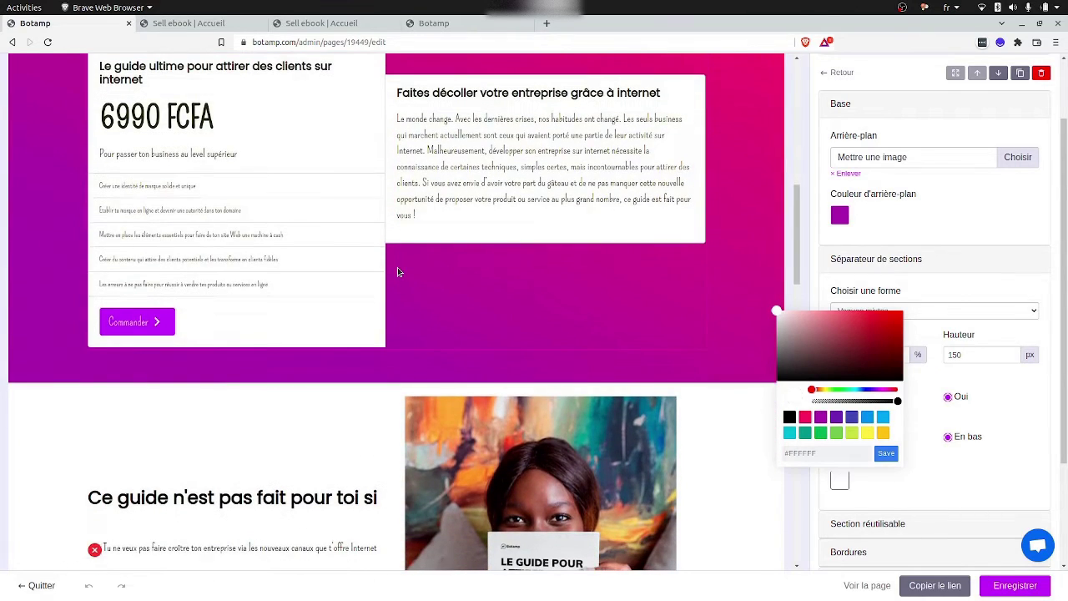
pyautogui.scroll(-12, 398, 273)
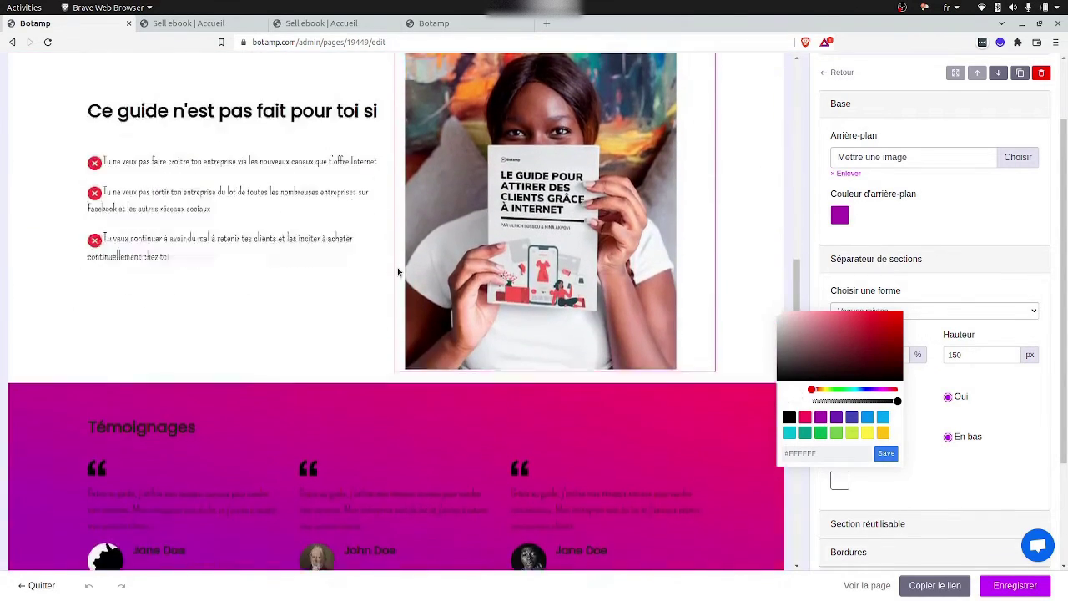
pyautogui.scroll(-1, 398, 272)
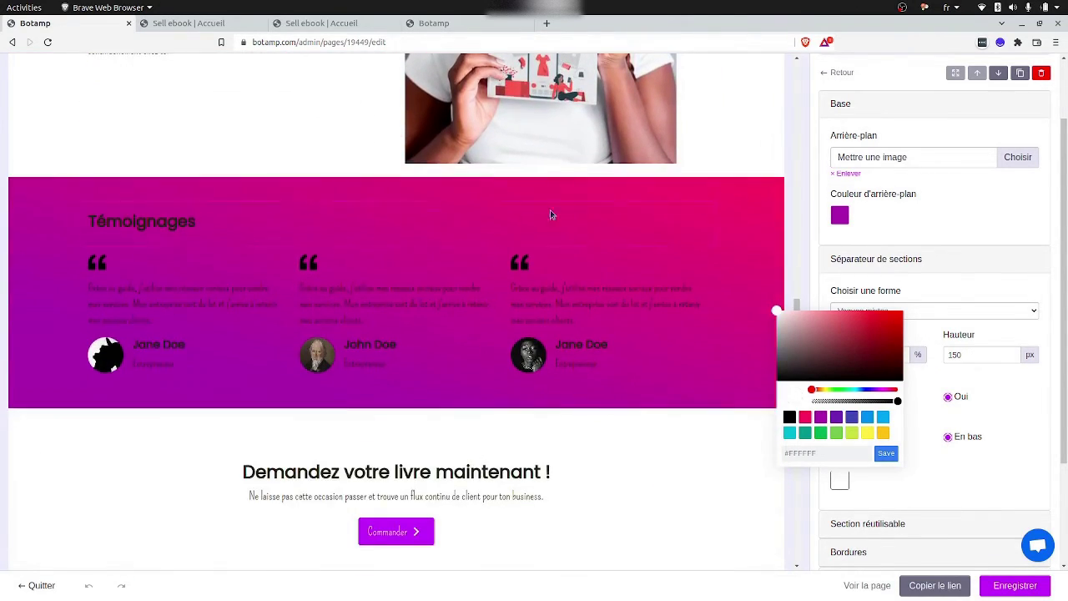
# Give the "Témoignages" section a "Vagues" separator positioned at its top edge and not inverted.
pyautogui.click(758, 191)
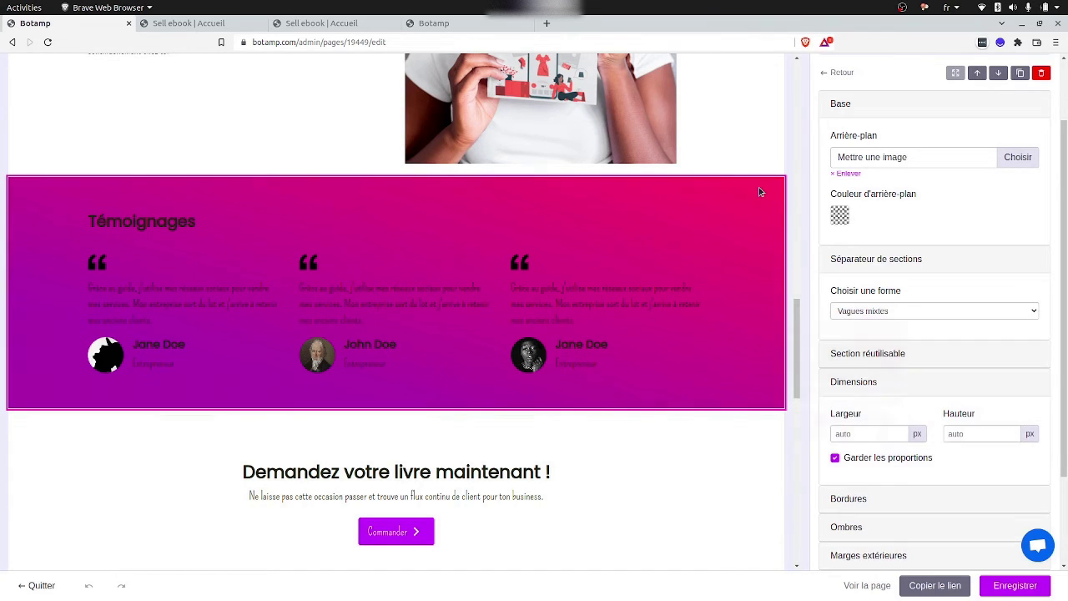
pyautogui.click(872, 312)
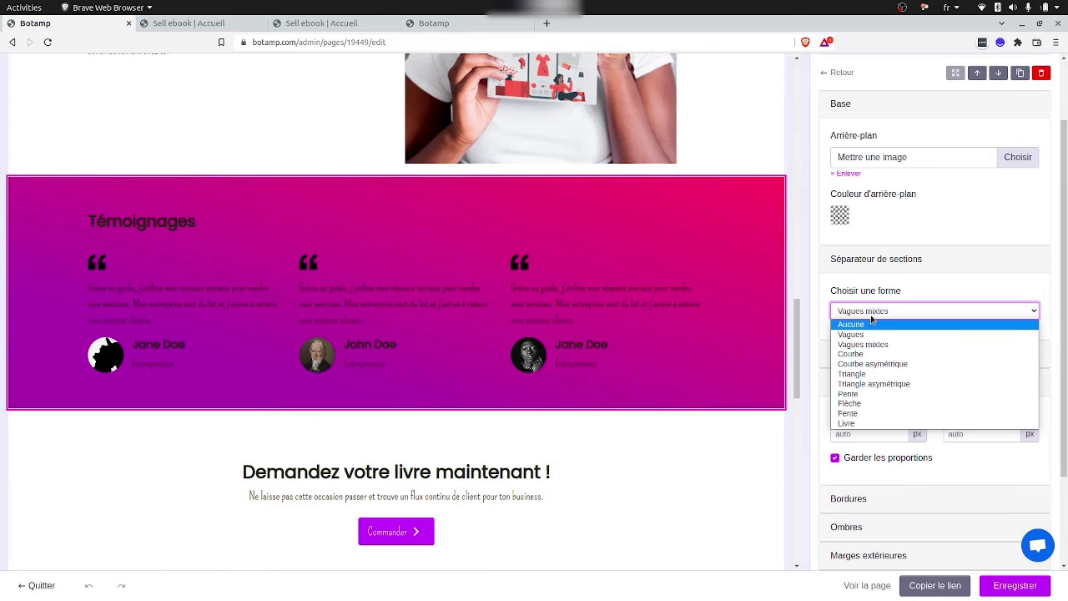
pyautogui.click(871, 335)
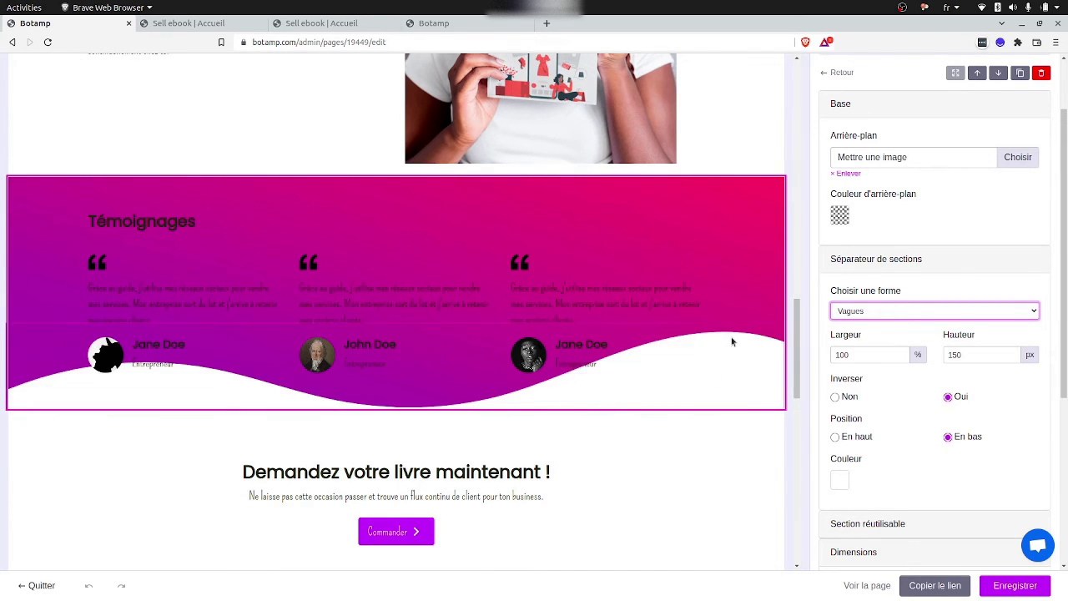
pyautogui.click(838, 438)
pyautogui.click(835, 438)
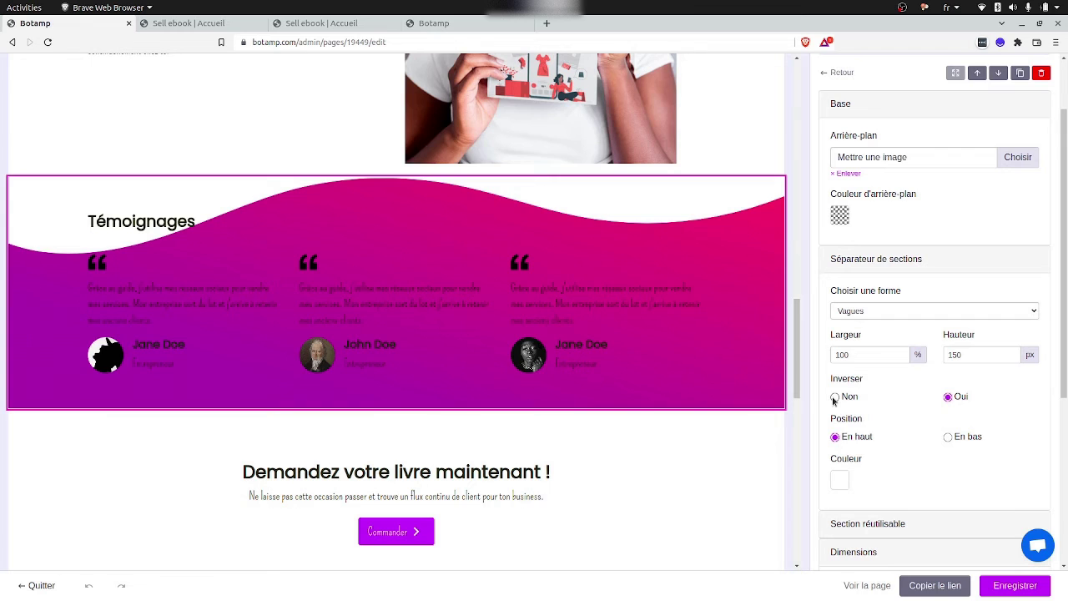
pyautogui.click(834, 397)
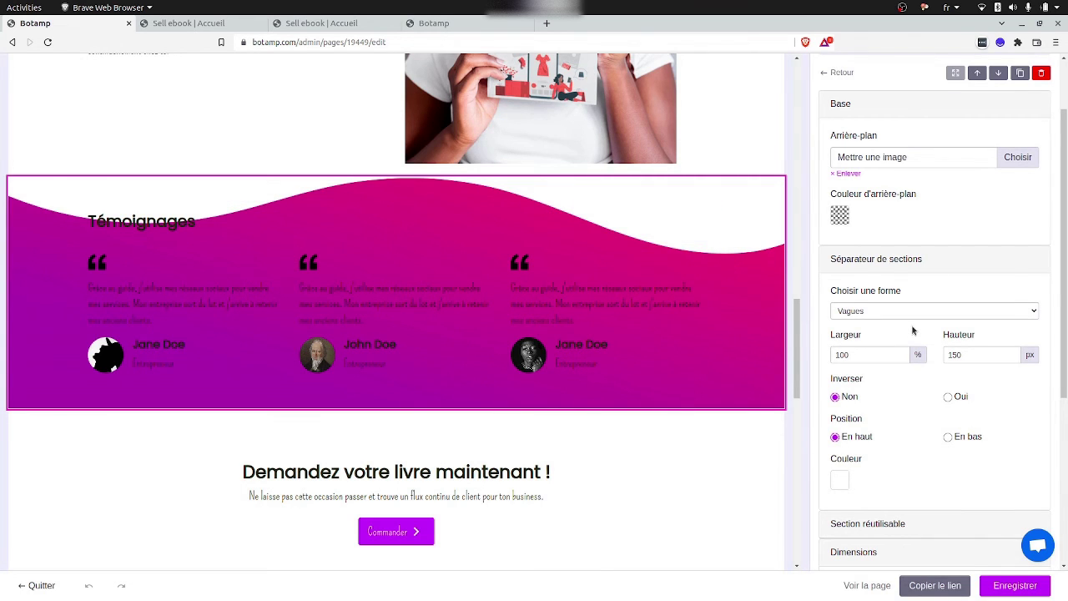
# Set the top and bottom inner margins of the "Témoignages" section to 96 px.
pyautogui.scroll(-5, 913, 332)
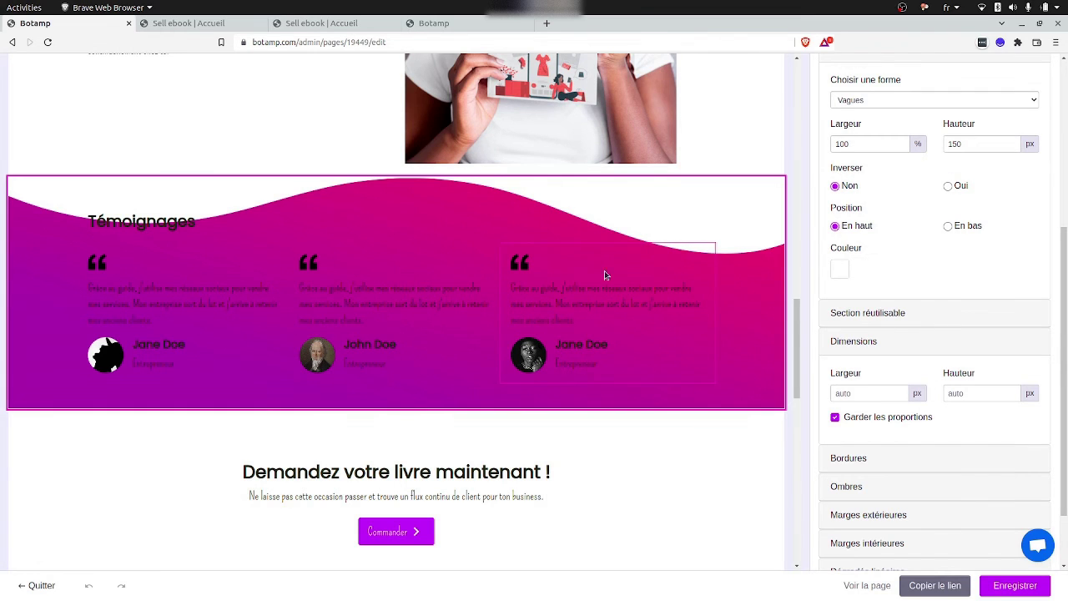
pyautogui.scroll(-2, 875, 348)
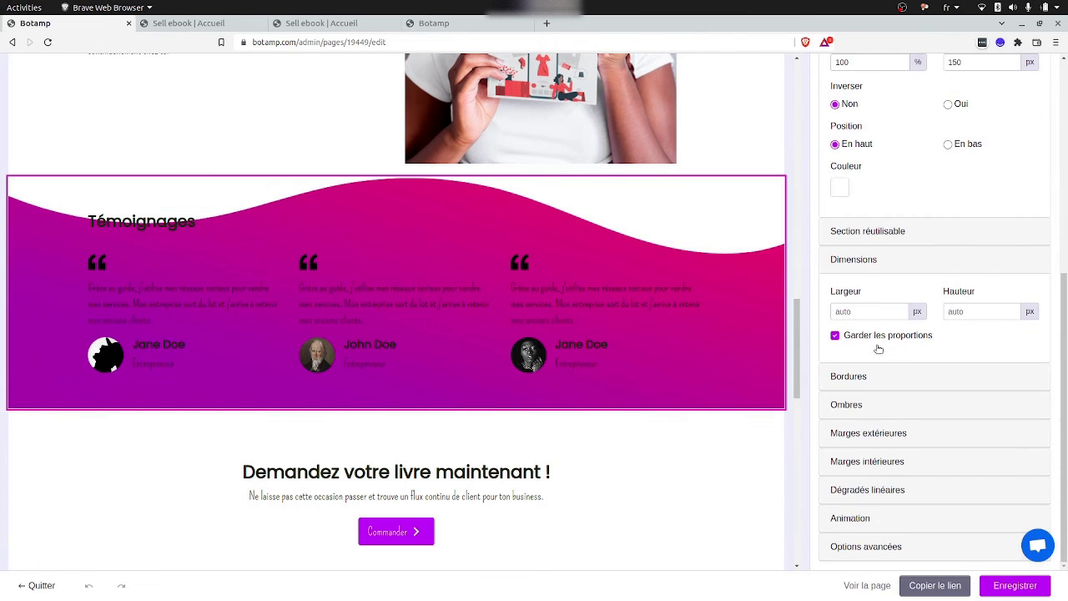
pyautogui.click(868, 462)
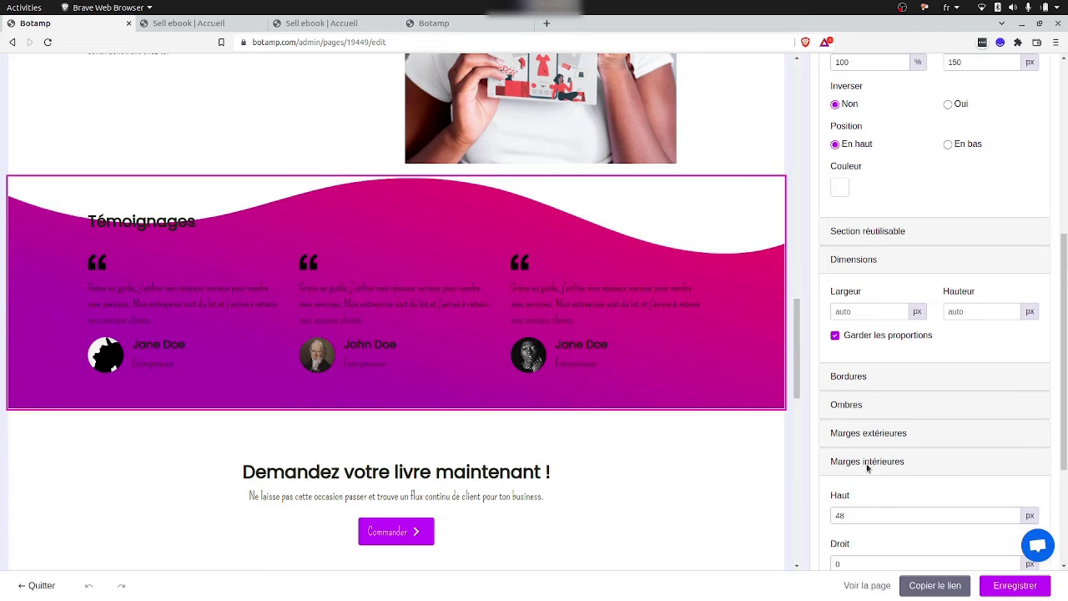
pyautogui.scroll(-2, 873, 485)
pyautogui.scroll(-2, 860, 446)
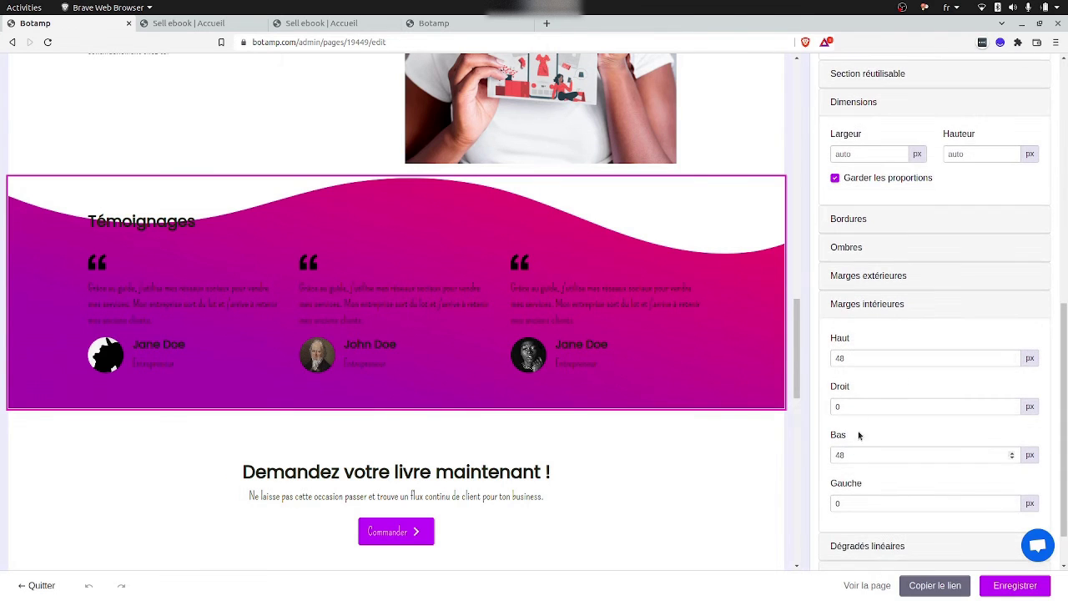
pyautogui.doubleClick(855, 358)
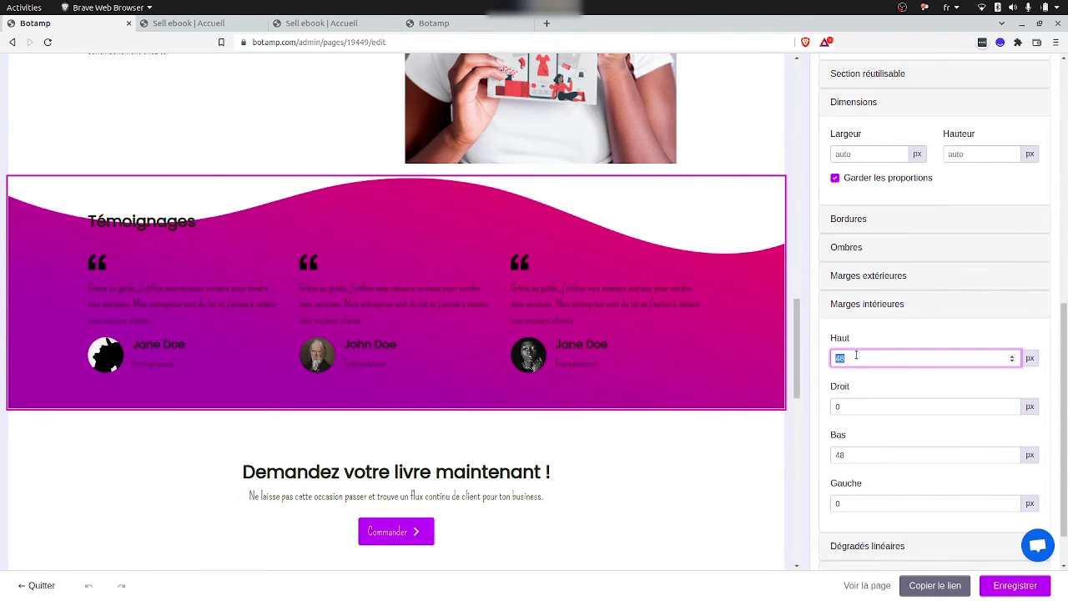
pyautogui.write('96')
pyautogui.moveTo(854, 458); pyautogui.dragTo(822, 460)
pyautogui.write('9')
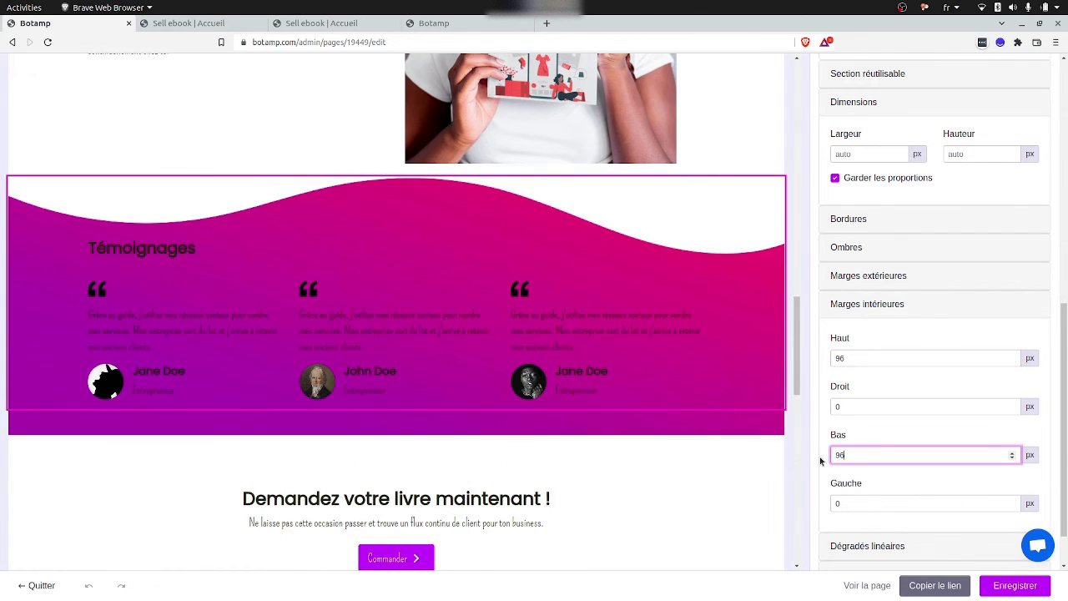
pyautogui.click(877, 437)
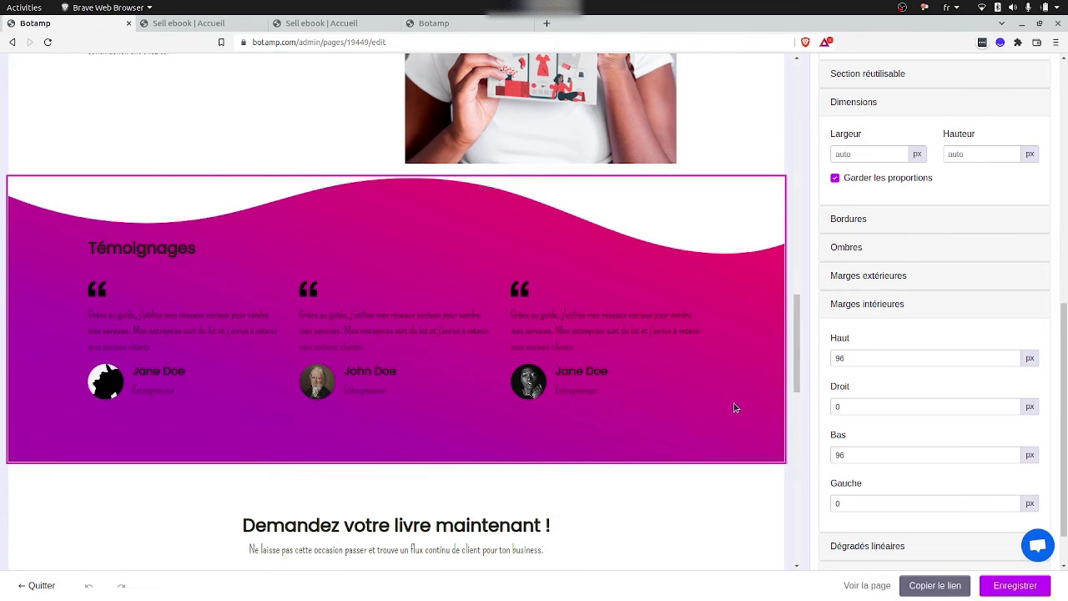
# Set the top and bottom inner margins of the "Foire À Question" section to 96 px.
pyautogui.scroll(-1, 230, 326)
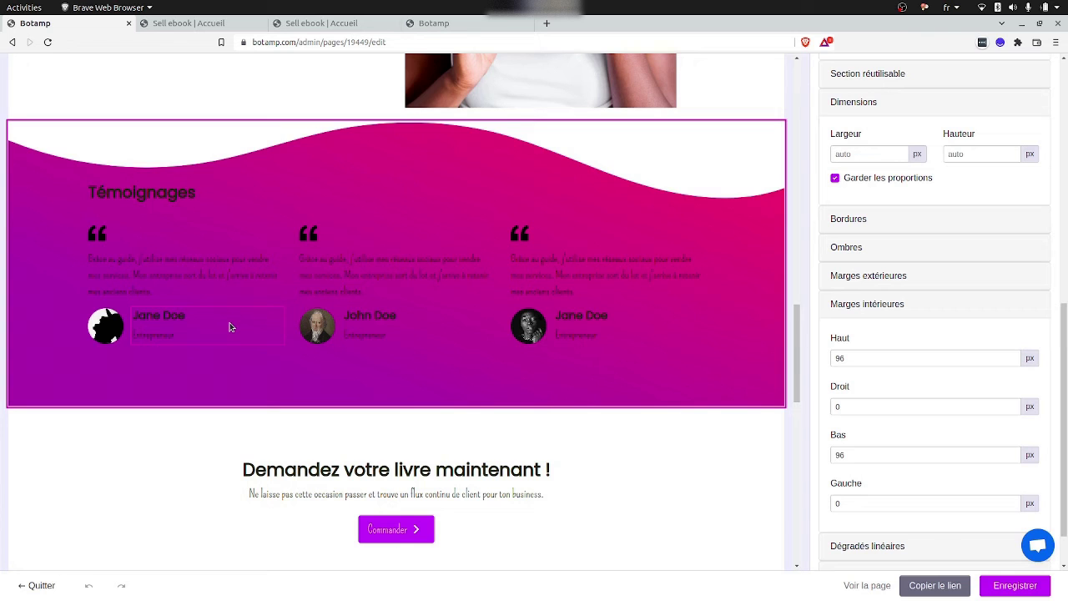
pyautogui.scroll(-3, 230, 326)
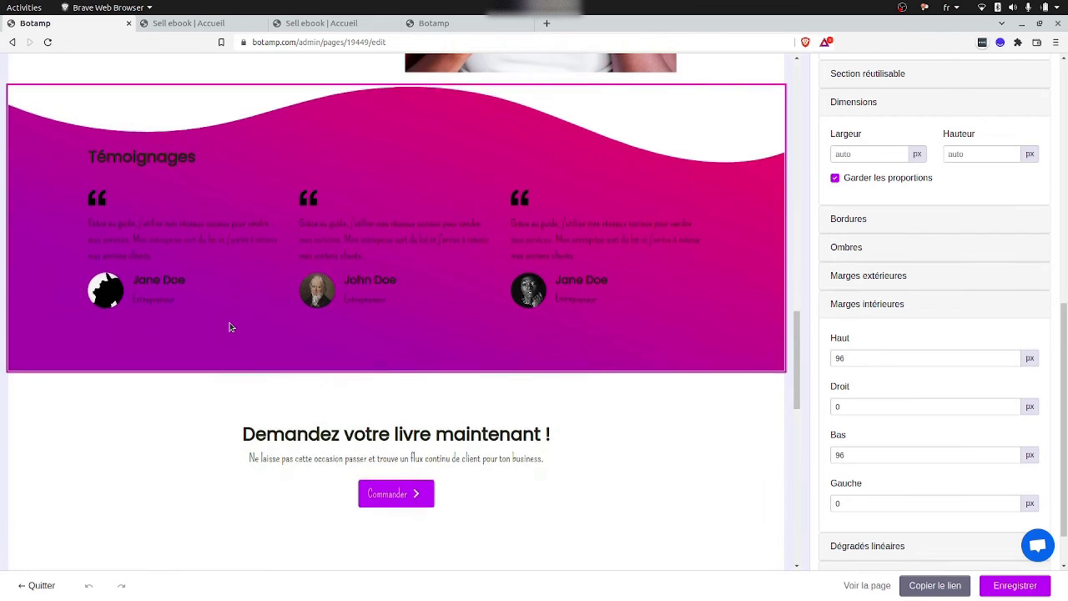
pyautogui.scroll(-5, 229, 327)
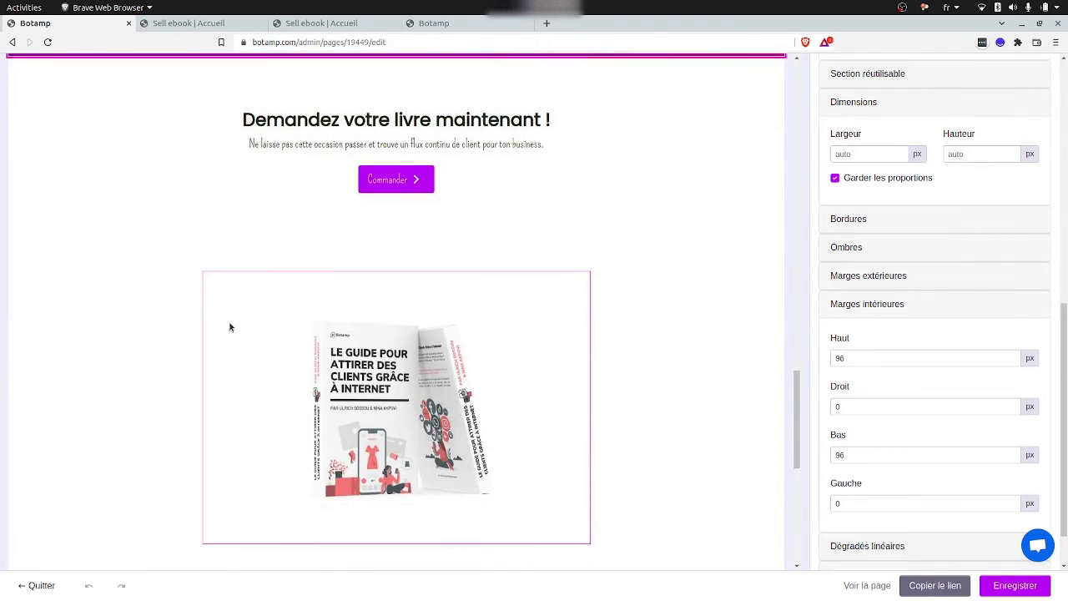
pyautogui.scroll(3, 229, 327)
pyautogui.scroll(-9, 229, 326)
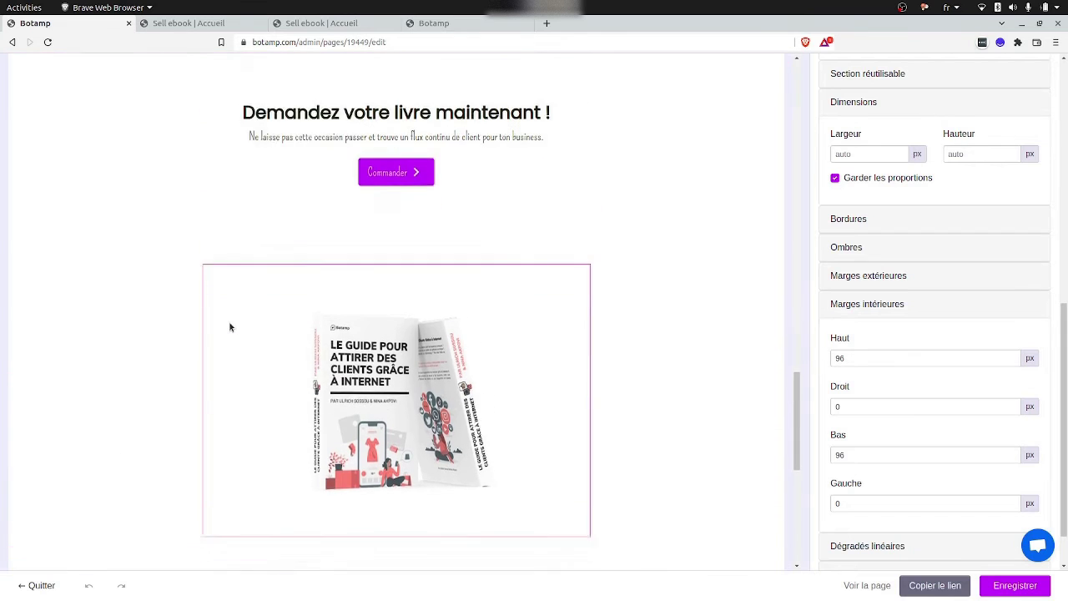
pyautogui.scroll(2, 229, 326)
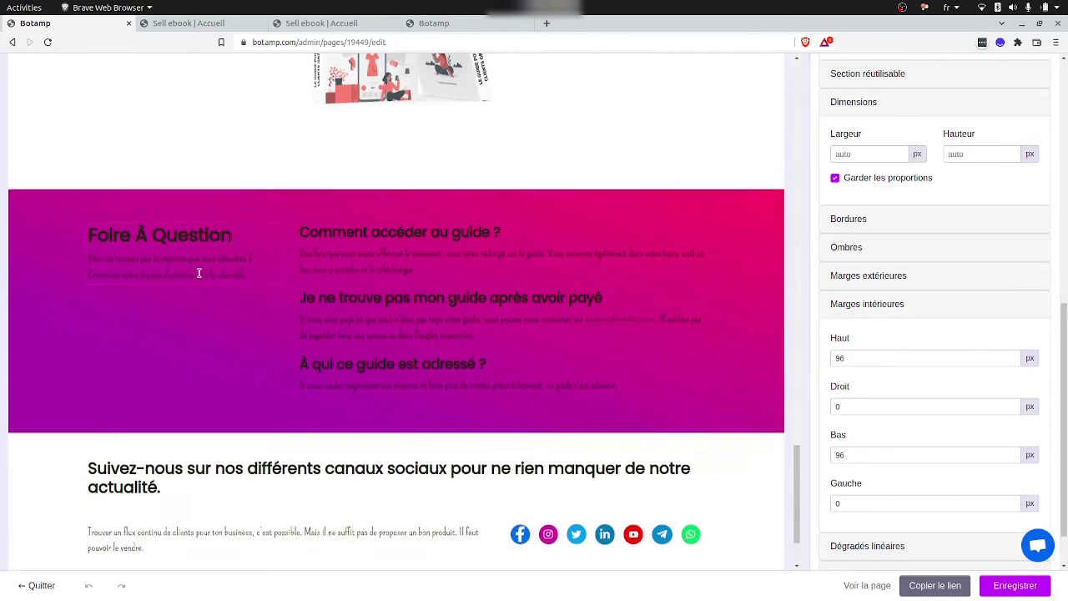
pyautogui.click(60, 284)
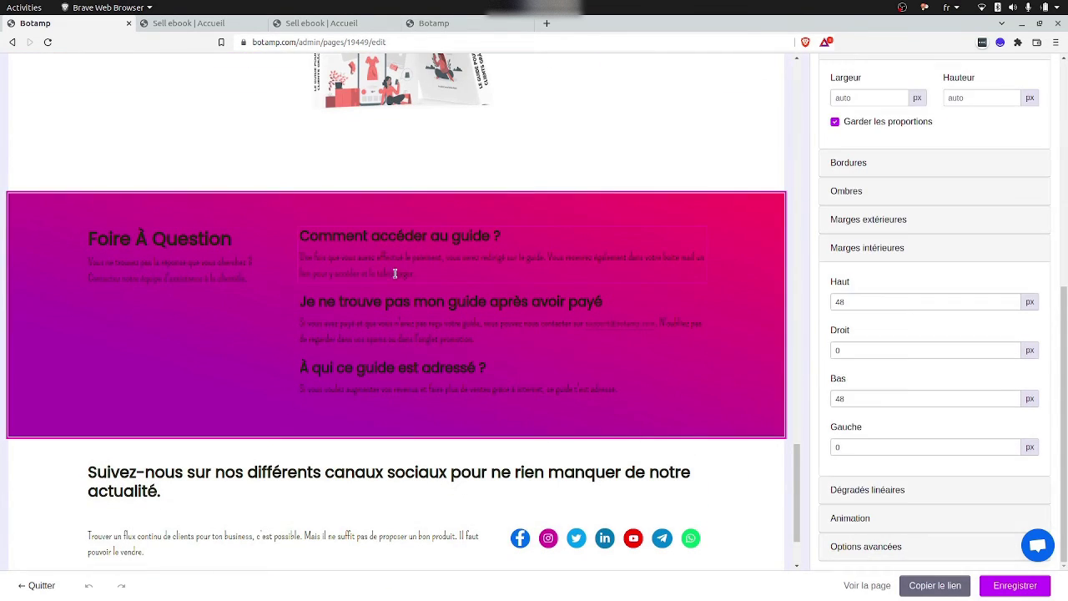
pyautogui.click(841, 307)
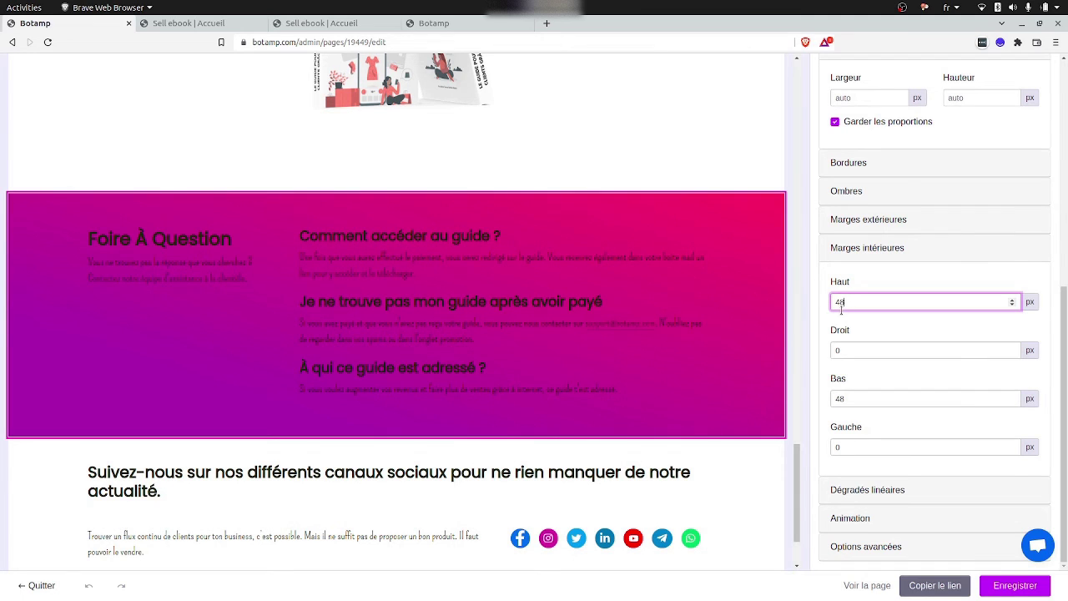
pyautogui.write('0')
pyautogui.doubleClick(840, 398)
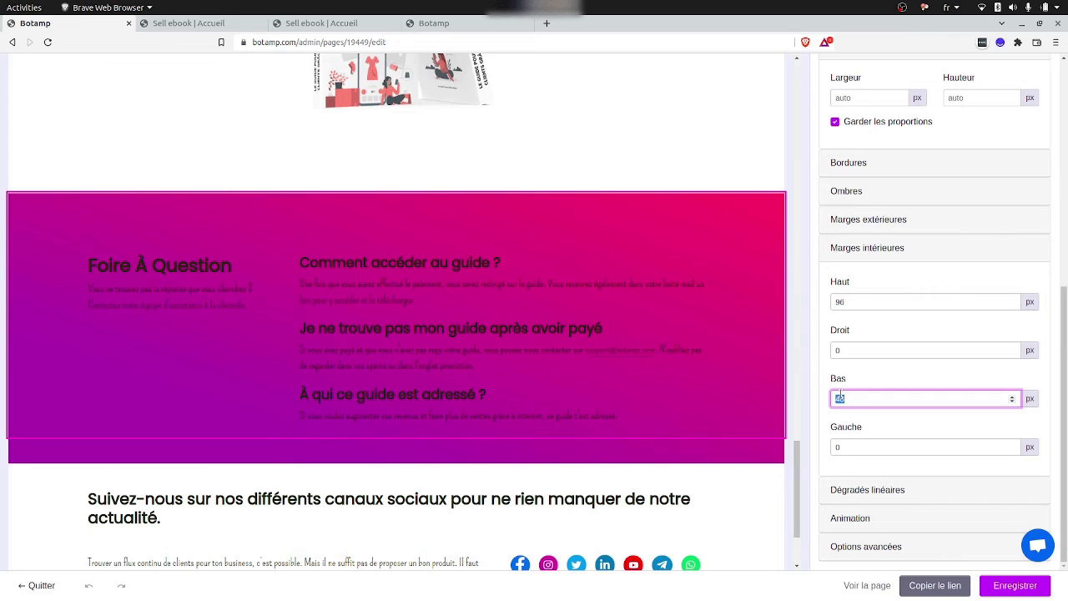
pyautogui.write('96')
pyautogui.click(850, 372)
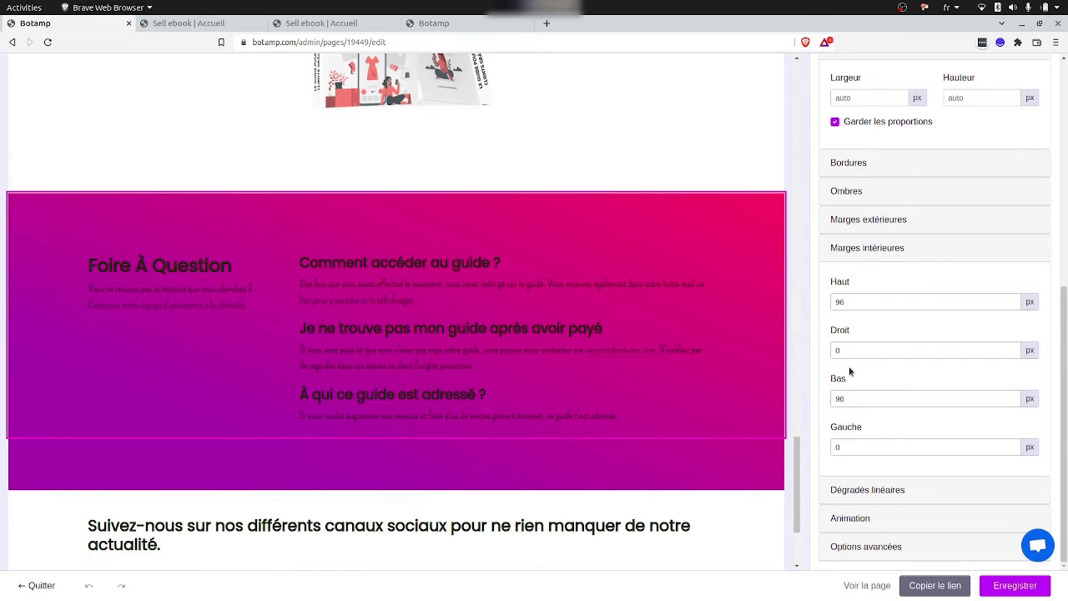
# Give the "Foire À Question" section a "Courbe asymétrique" separator after trying the "Courbe" shape.
pyautogui.scroll(3, 879, 234)
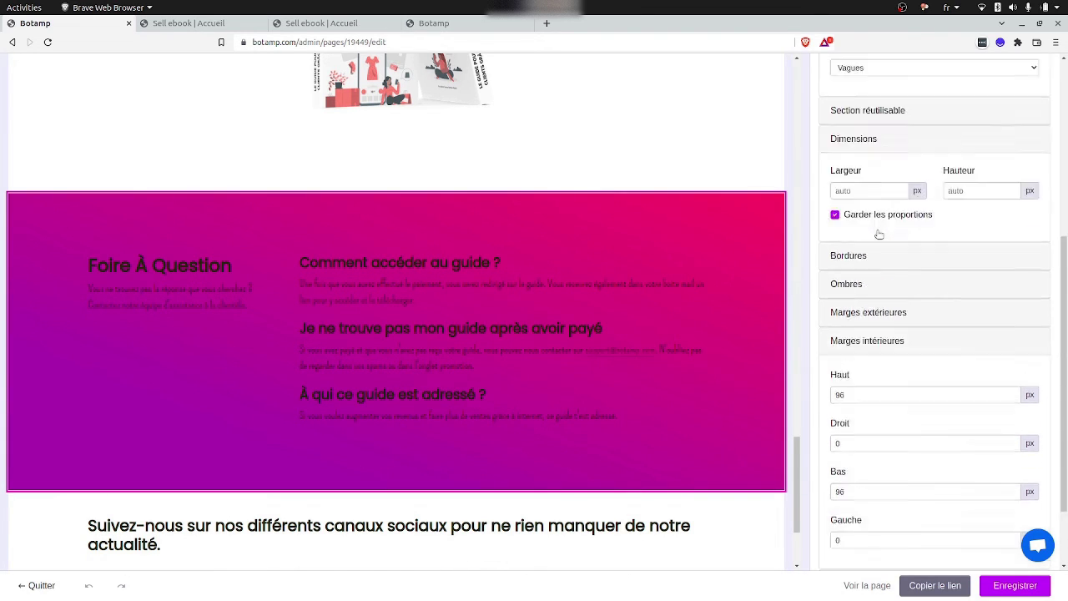
pyautogui.scroll(1, 879, 235)
pyautogui.click(854, 230)
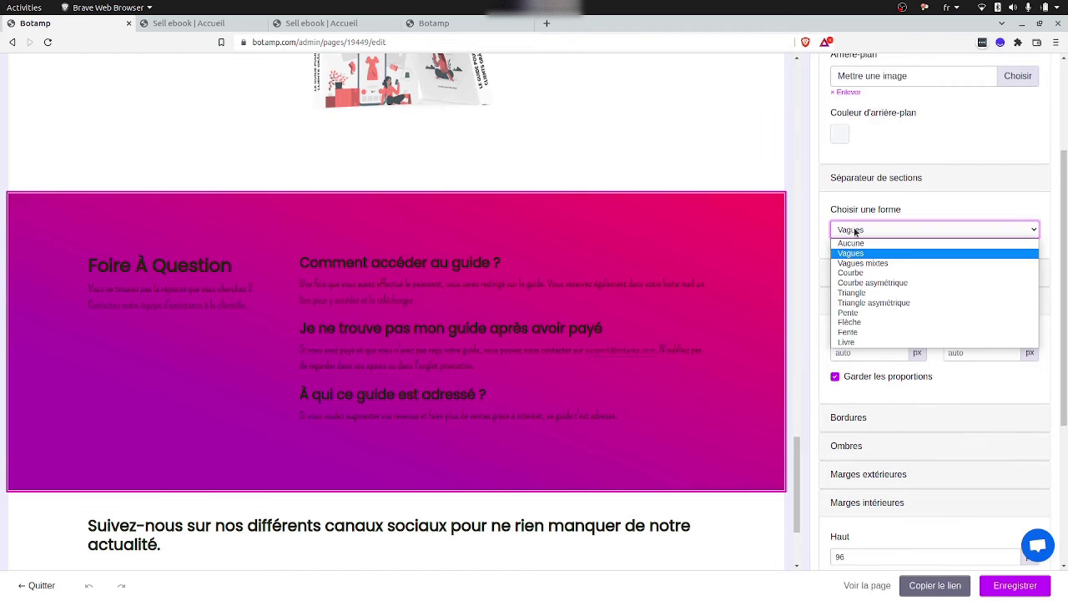
pyautogui.click(850, 273)
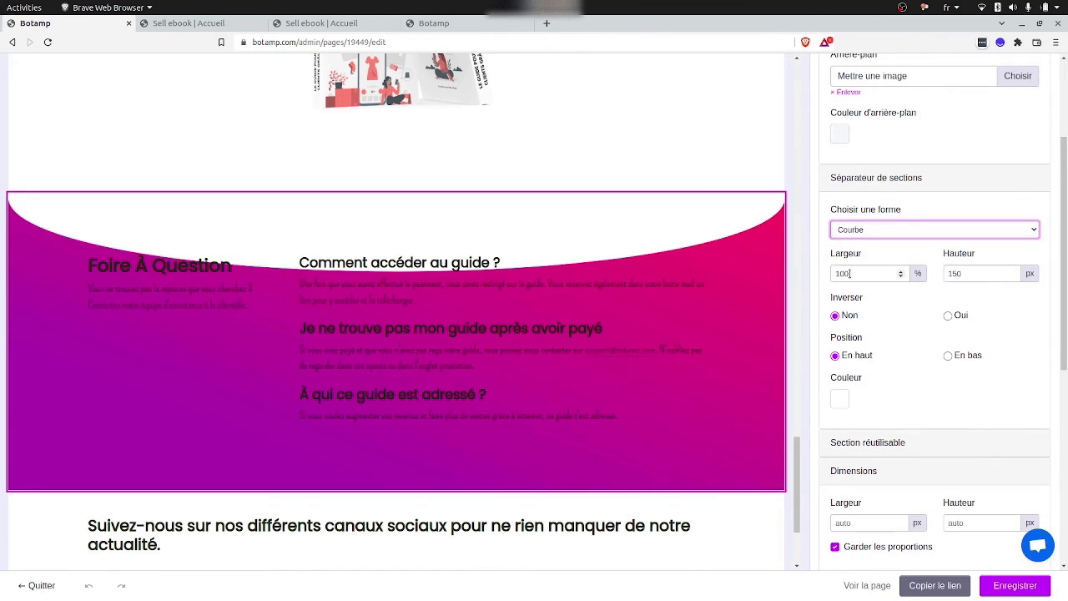
pyautogui.click(894, 231)
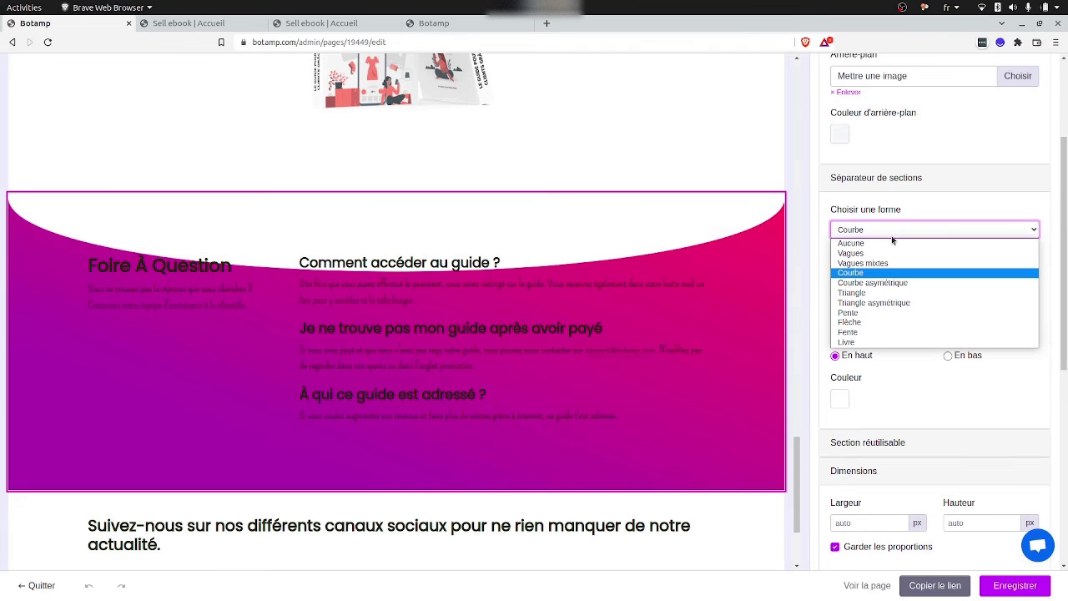
pyautogui.click(878, 284)
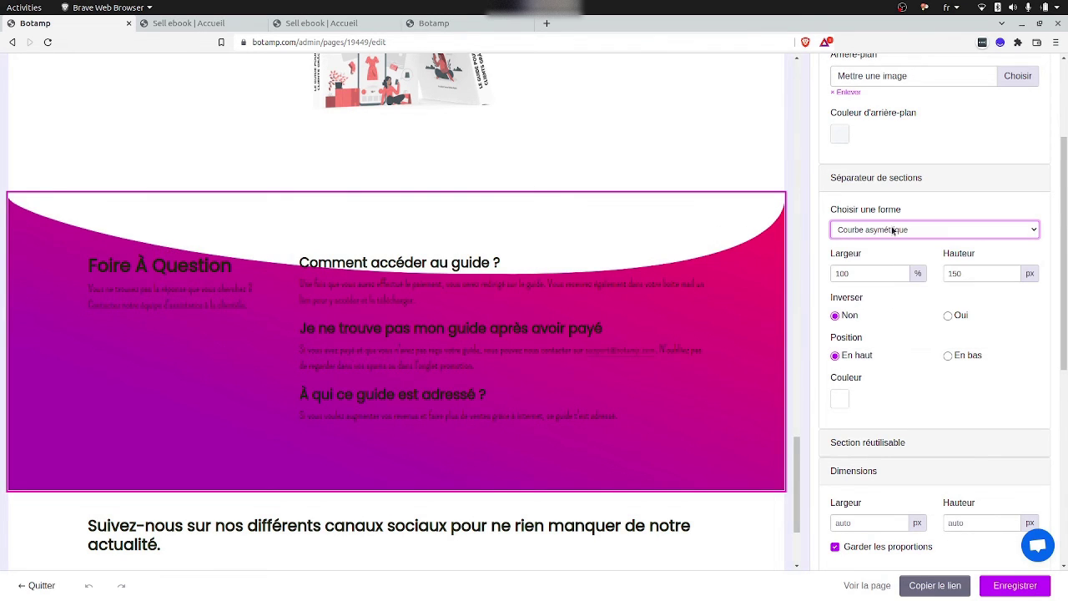
# Set the height of the "Foire À Question" section's separator to 75 px.
pyautogui.doubleClick(960, 273)
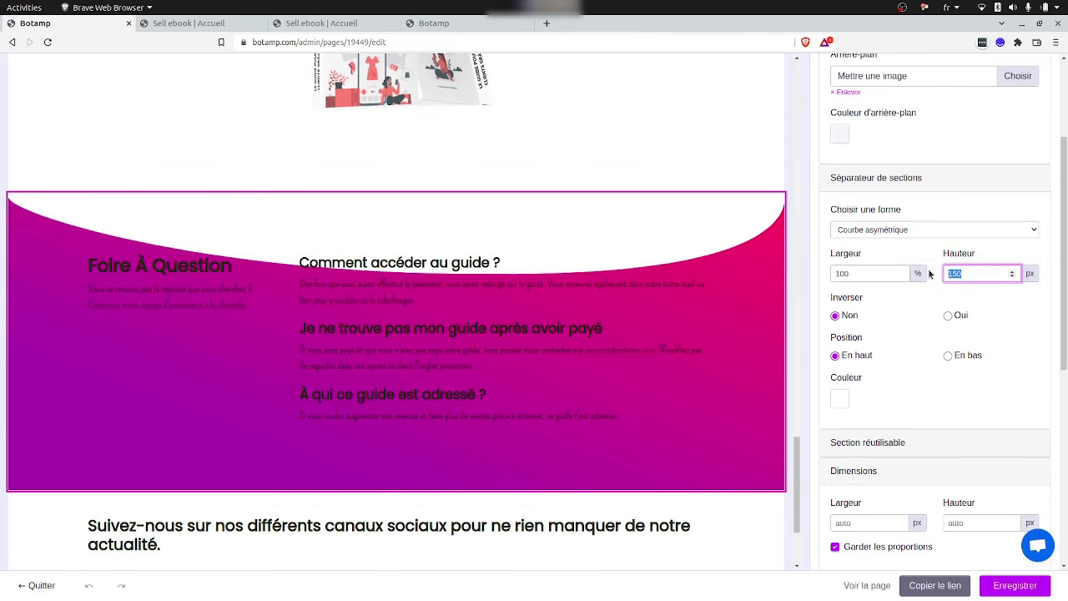
pyautogui.write('75')
pyautogui.click(932, 253)
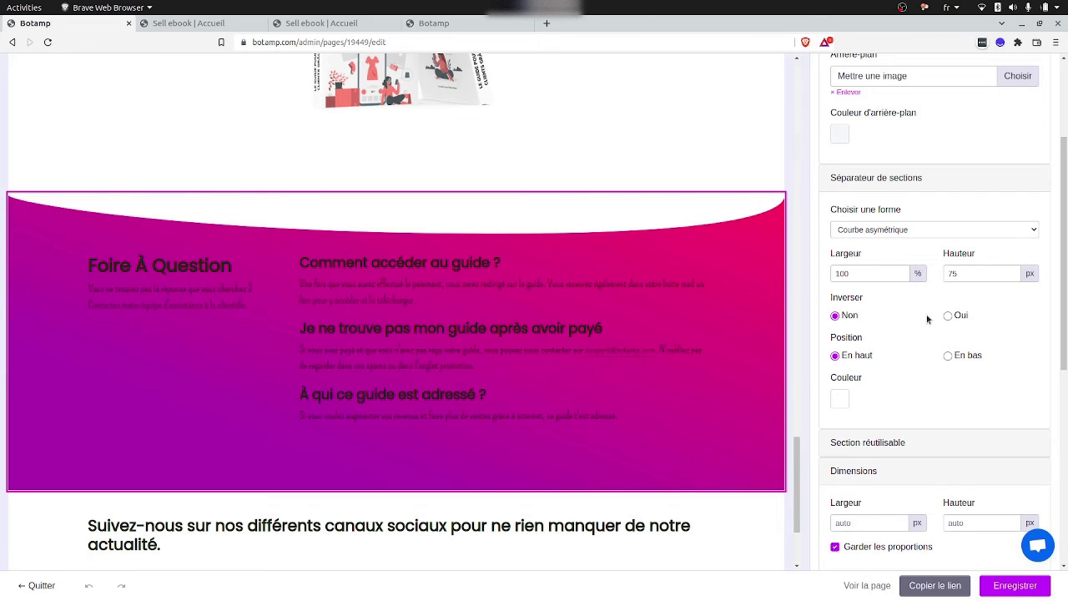
# Position the "Foire À Question" separator at the section's bottom edge and invert its curve.
pyautogui.click(948, 357)
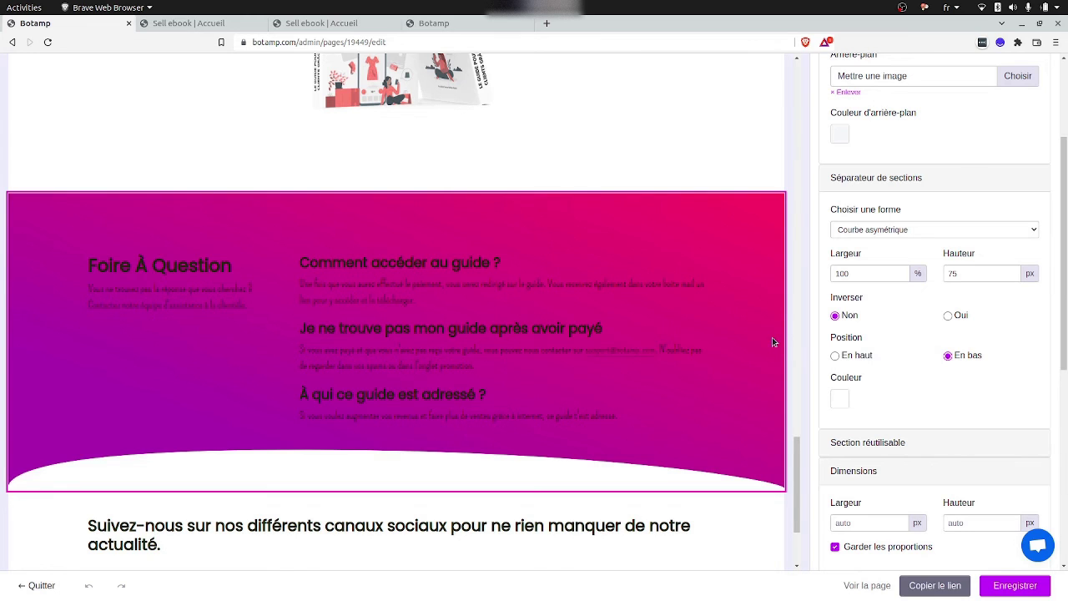
pyautogui.scroll(-2, 772, 341)
pyautogui.scroll(1, 772, 341)
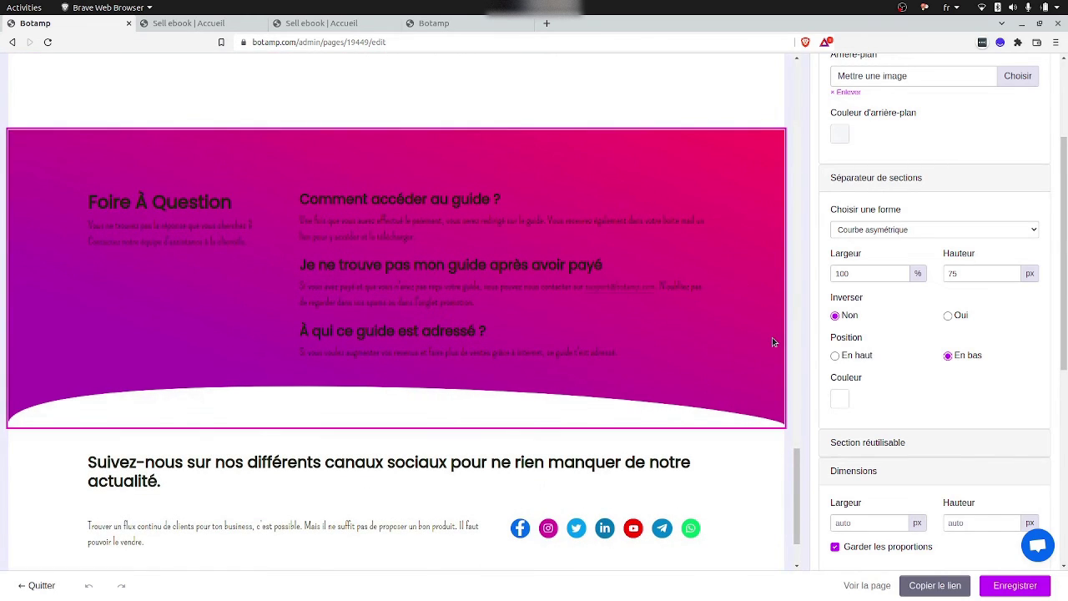
pyautogui.click(947, 315)
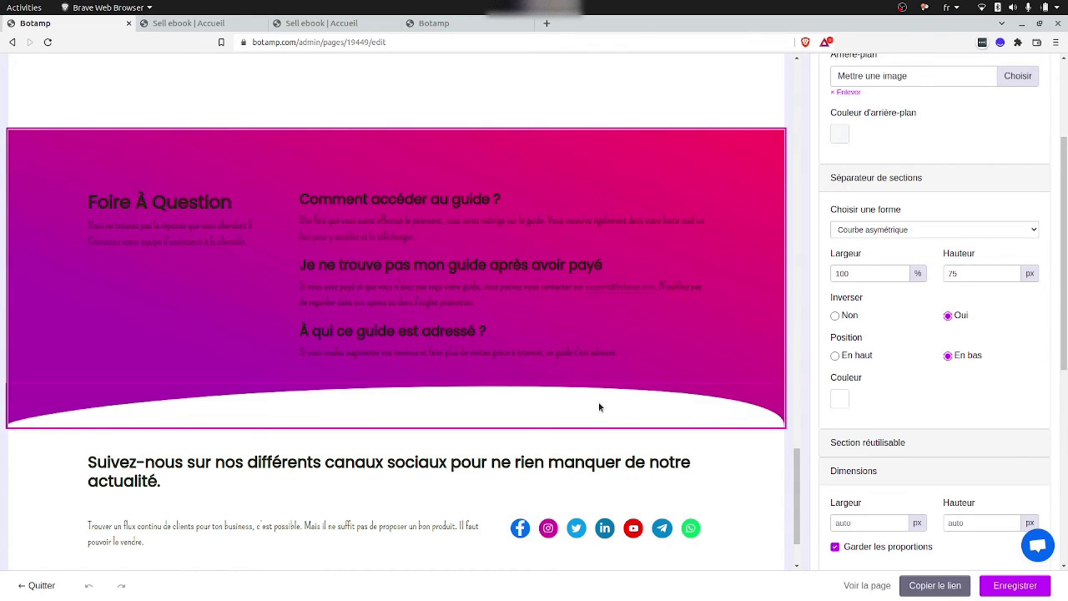
pyautogui.scroll(-2, 598, 407)
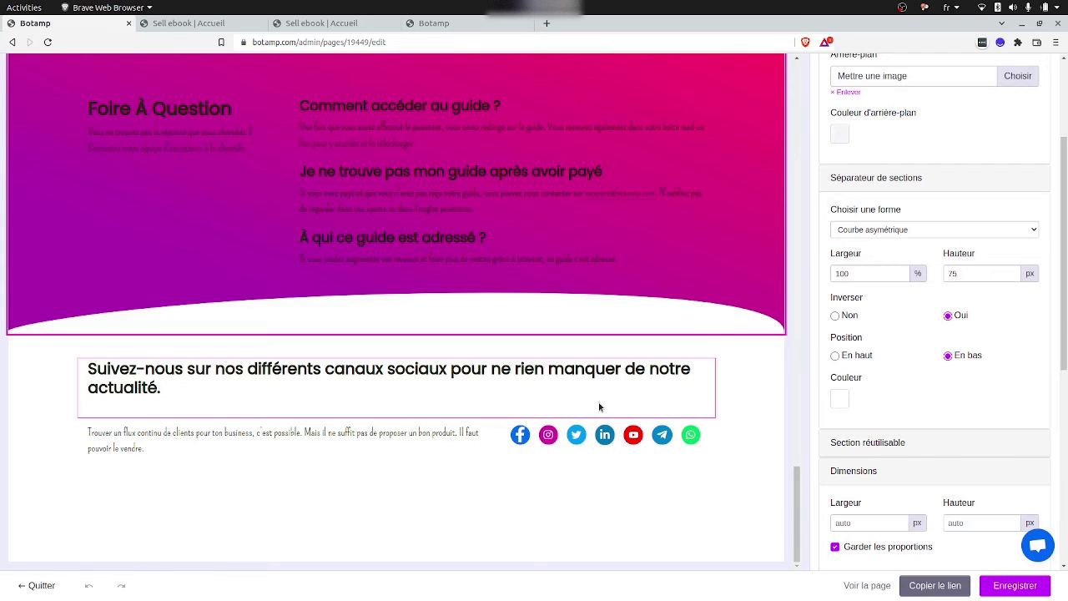
# Save the page and bring up the published sales page from its beginning.
pyautogui.click(1017, 586)
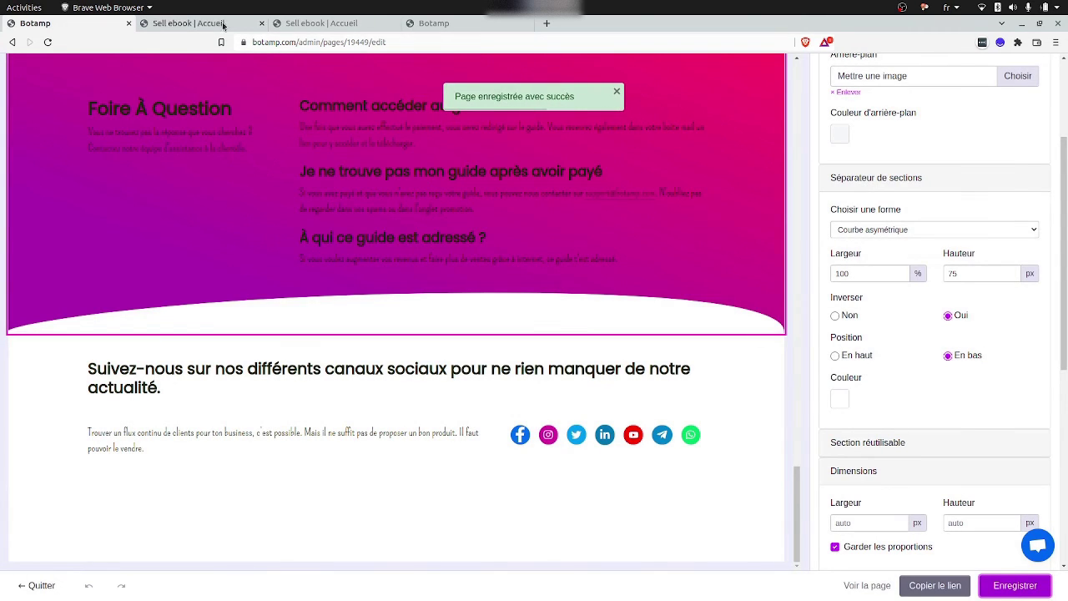
pyautogui.click(189, 23)
pyautogui.scroll(15, 165, 87)
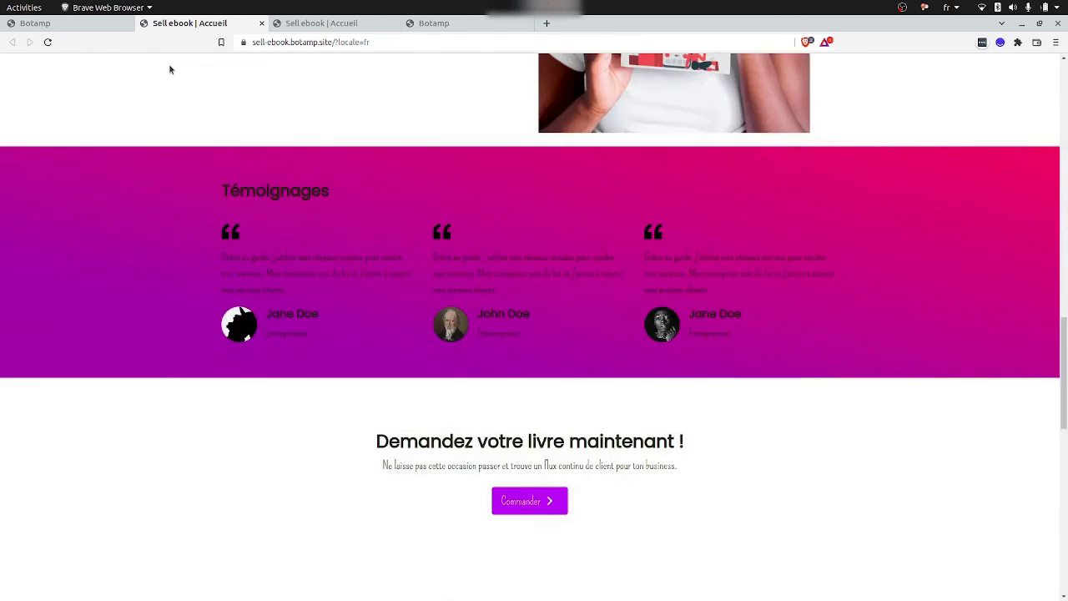
pyautogui.scroll(5, 169, 69)
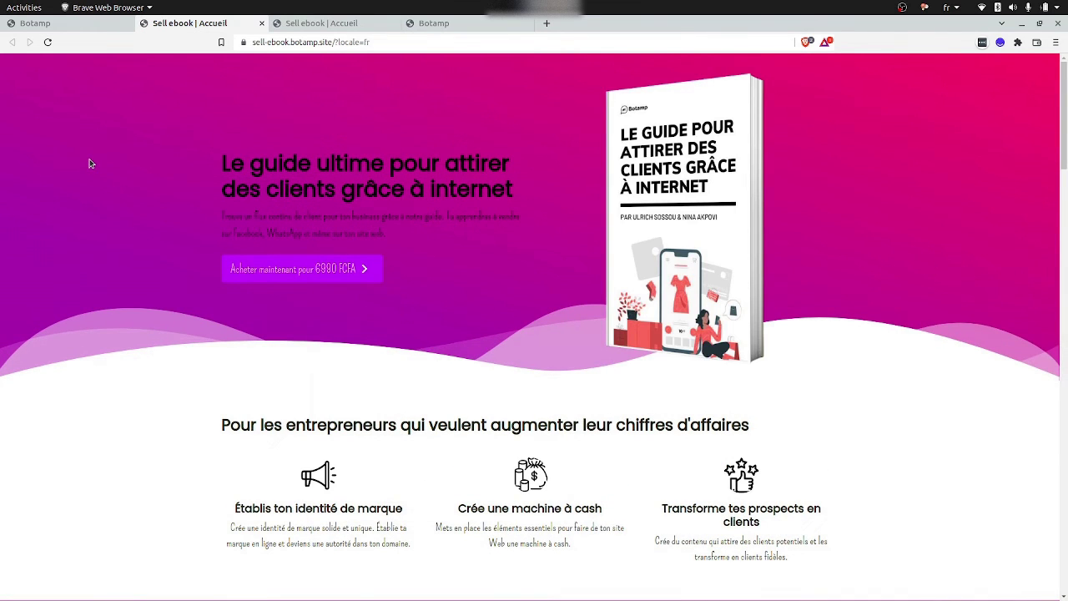
# Review the section separators on the published page, from the hero down to the social links and back.
pyautogui.scroll(-15, 90, 163)
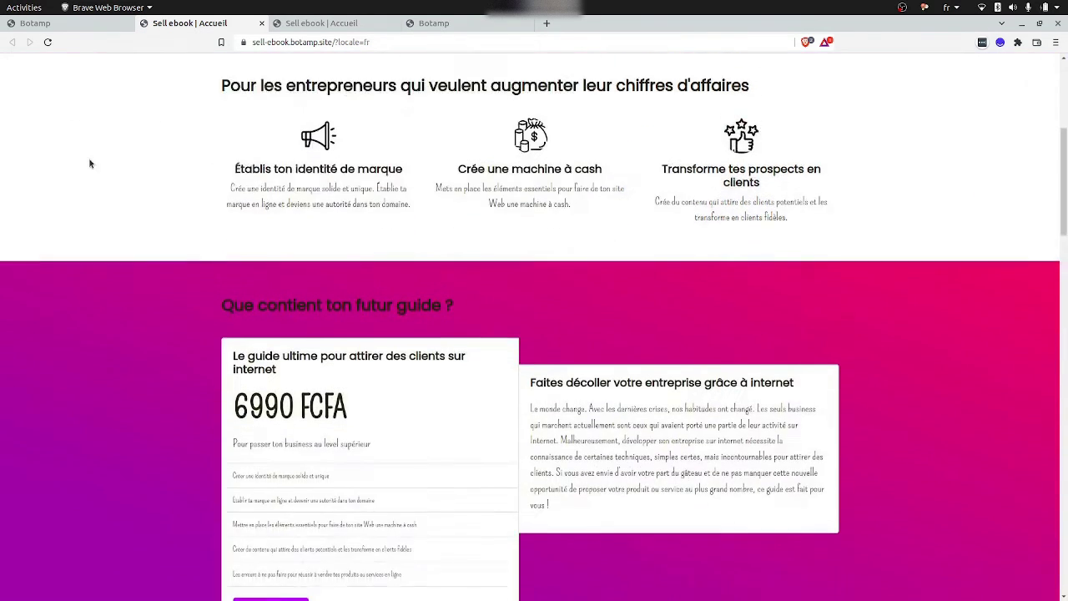
pyautogui.scroll(-10, 91, 163)
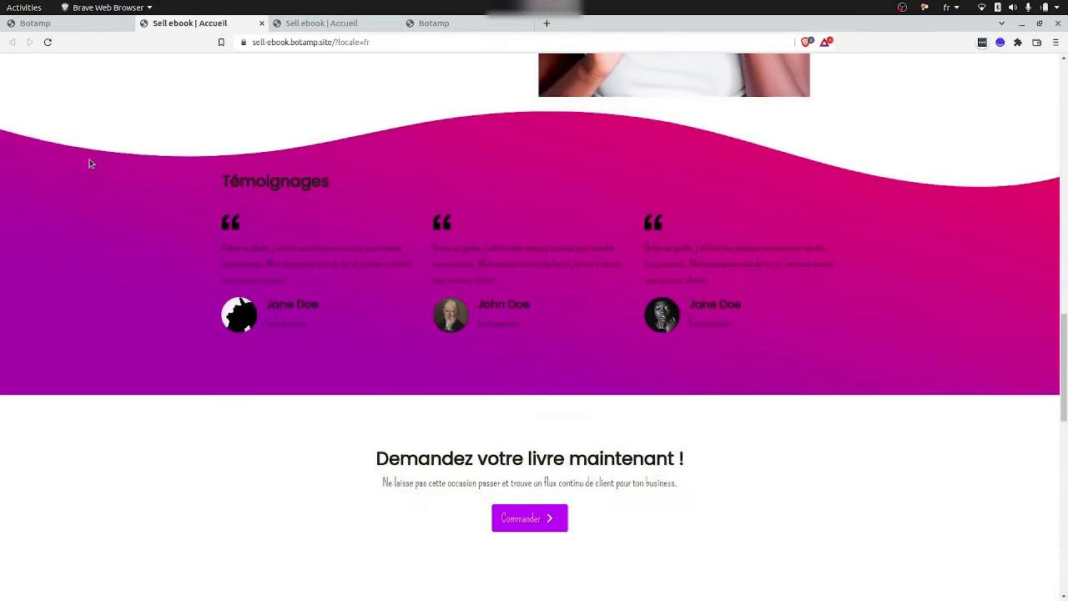
pyautogui.scroll(-5, 91, 164)
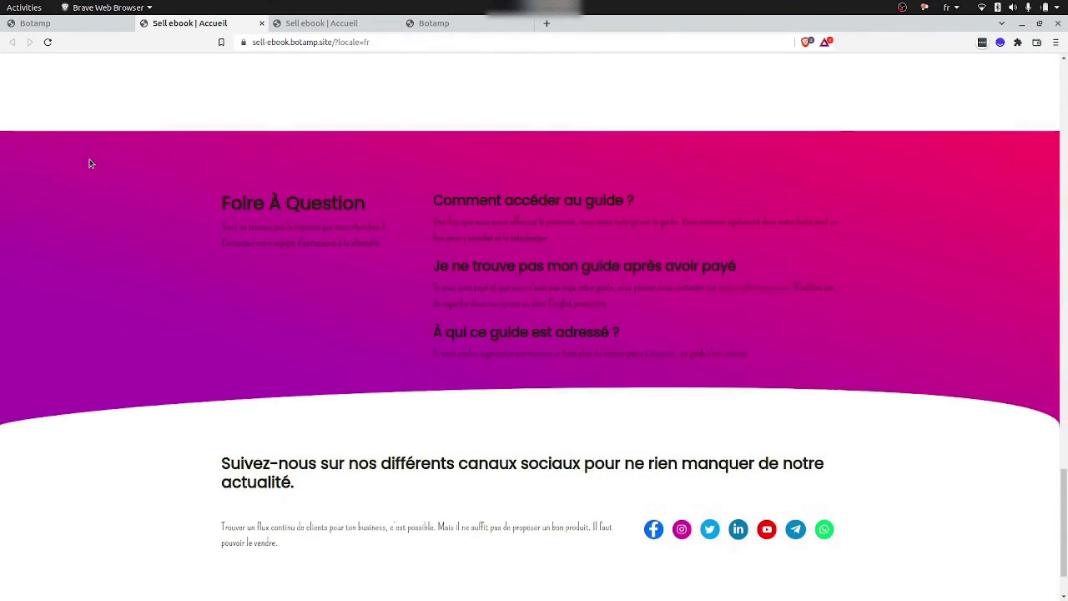
pyautogui.scroll(4, 90, 163)
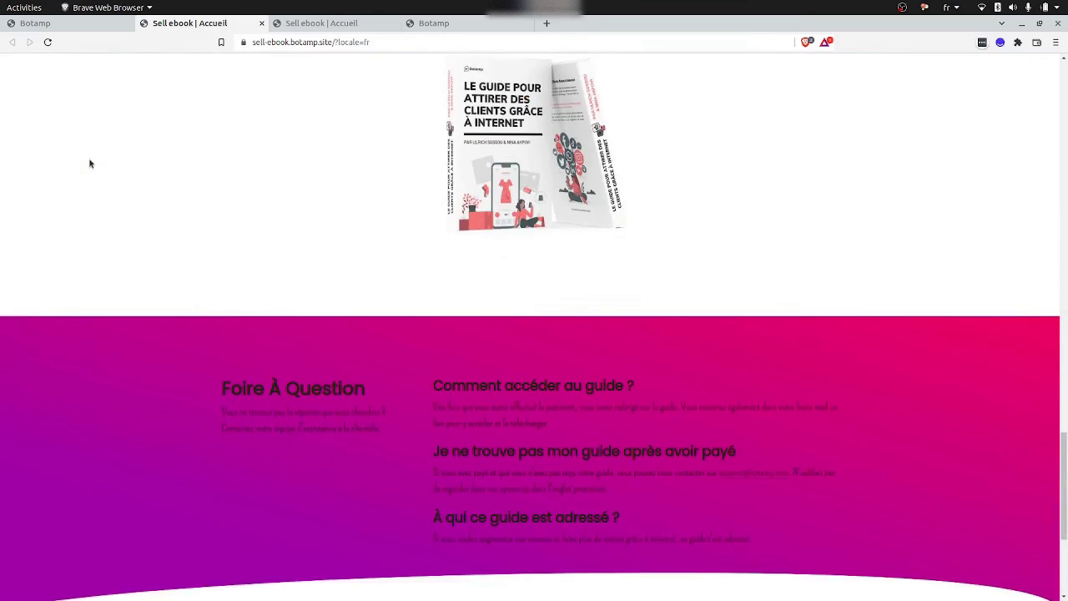
pyautogui.scroll(-2, 90, 163)
pyautogui.scroll(-2, 90, 164)
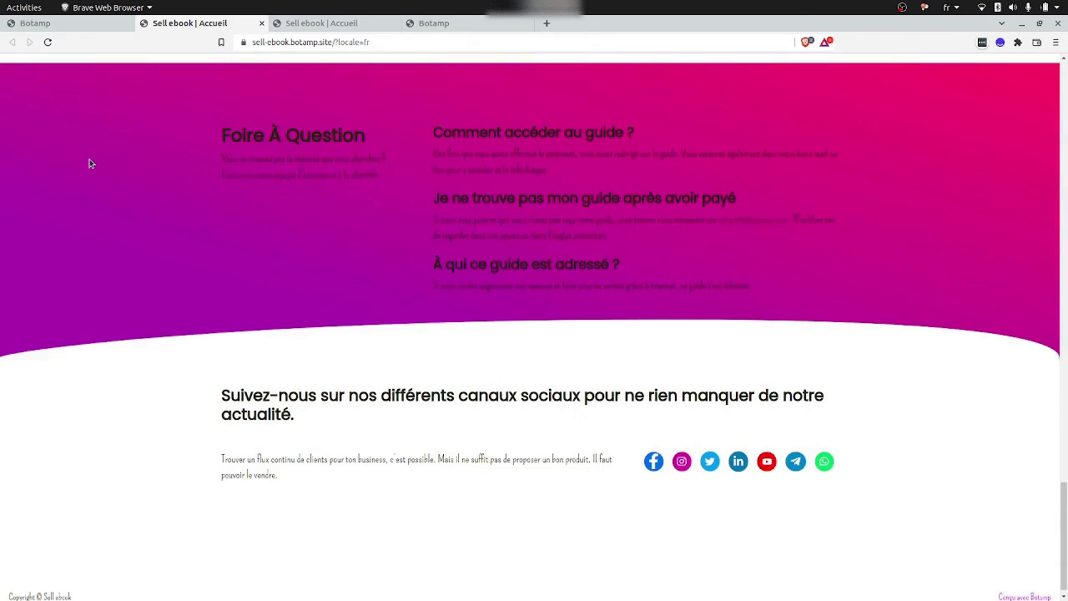
pyautogui.scroll(6, 90, 164)
pyautogui.scroll(5, 90, 163)
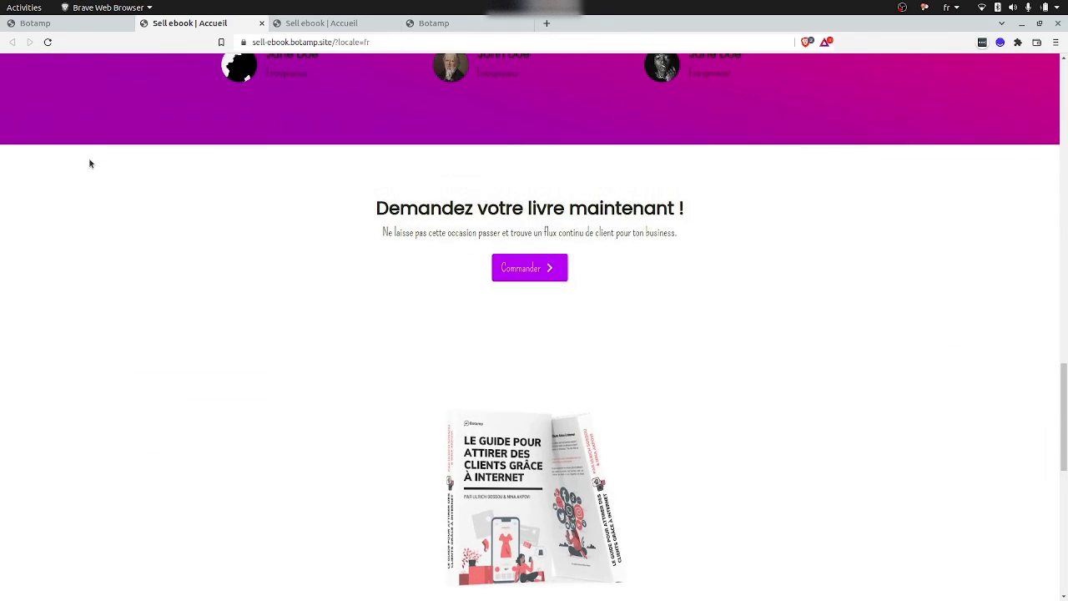
pyautogui.scroll(10, 90, 164)
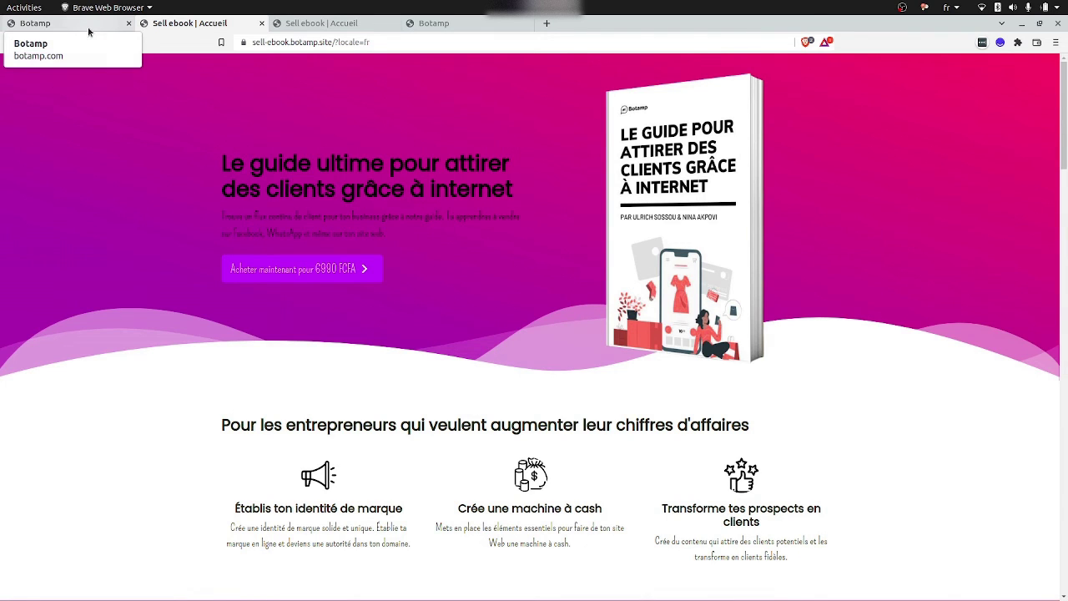
# Return to the page editor and enable animation on scroll for the hero section's text block.
pyautogui.click(56, 25)
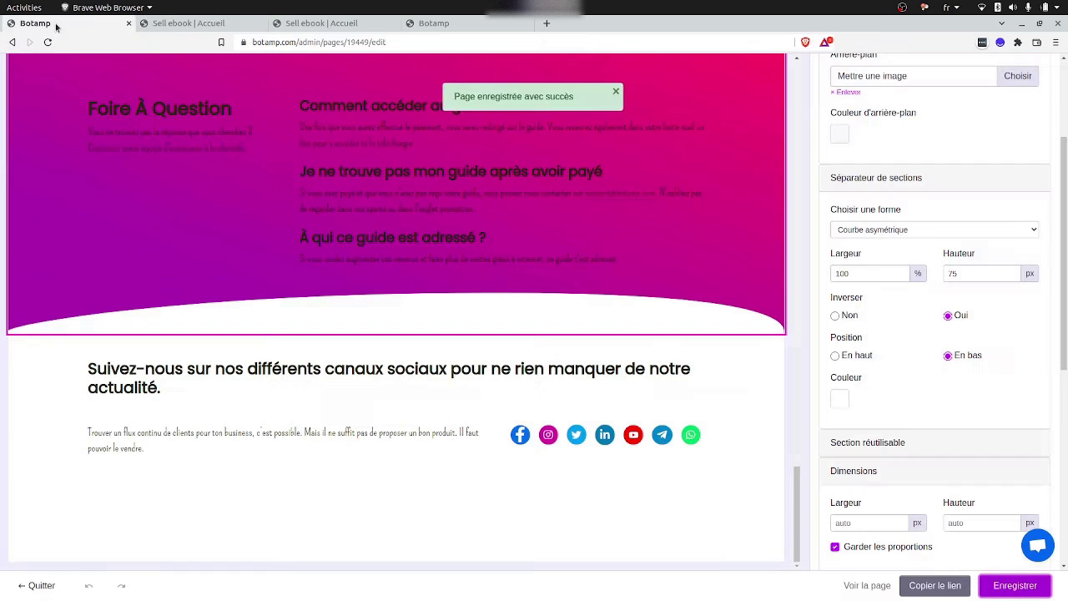
pyautogui.scroll(20, 275, 431)
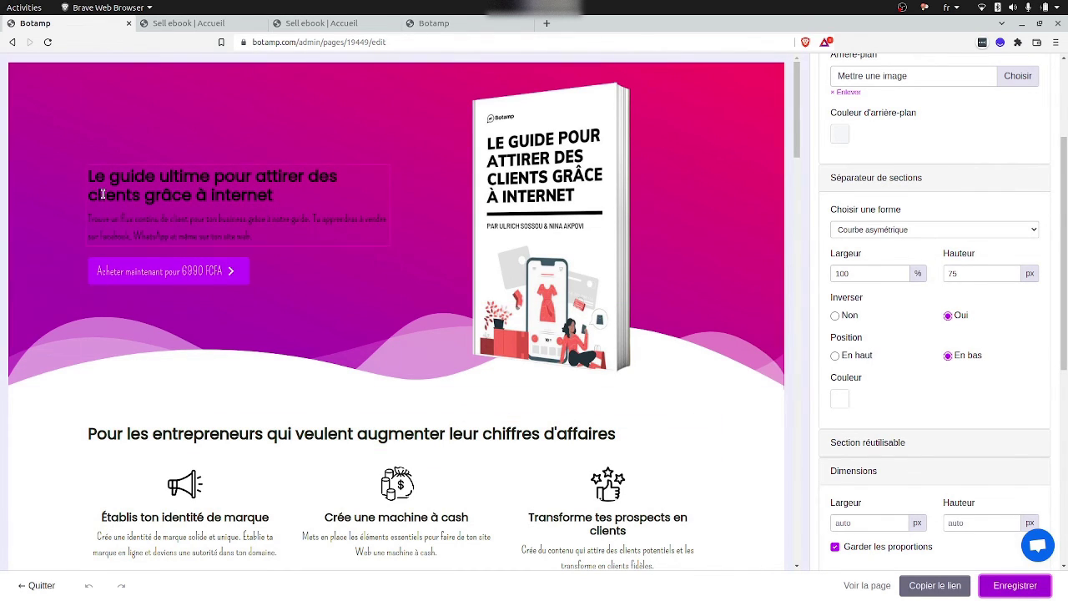
pyautogui.click(150, 152)
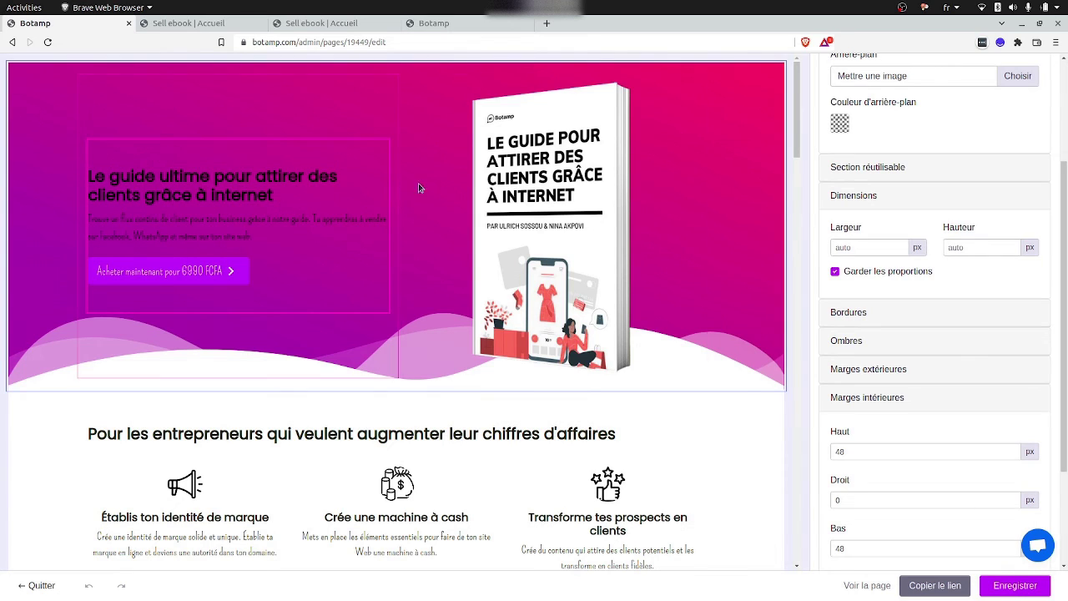
pyautogui.scroll(-3, 932, 261)
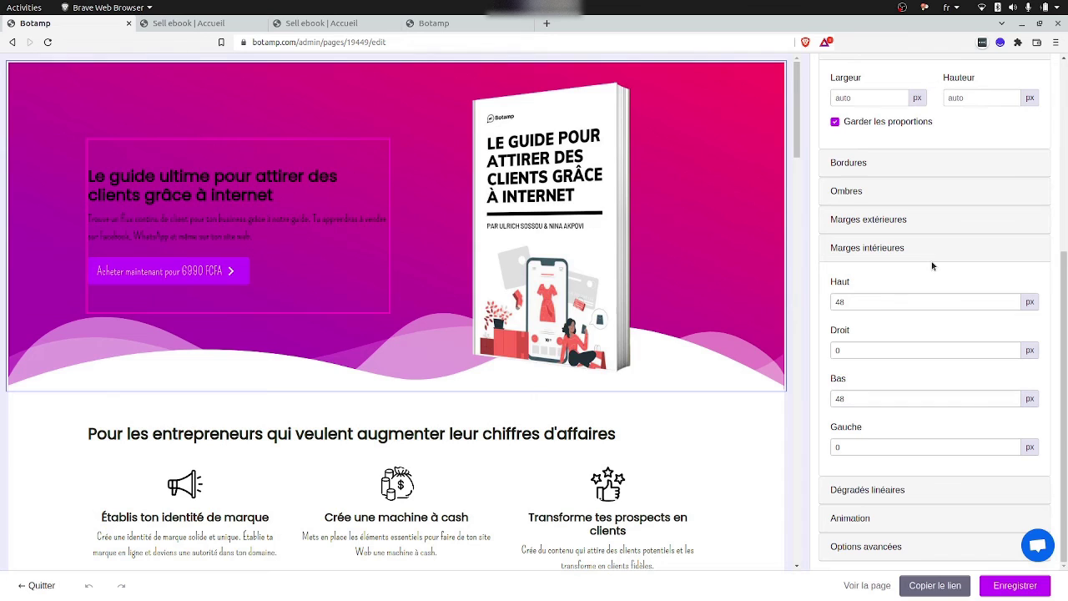
pyautogui.click(849, 518)
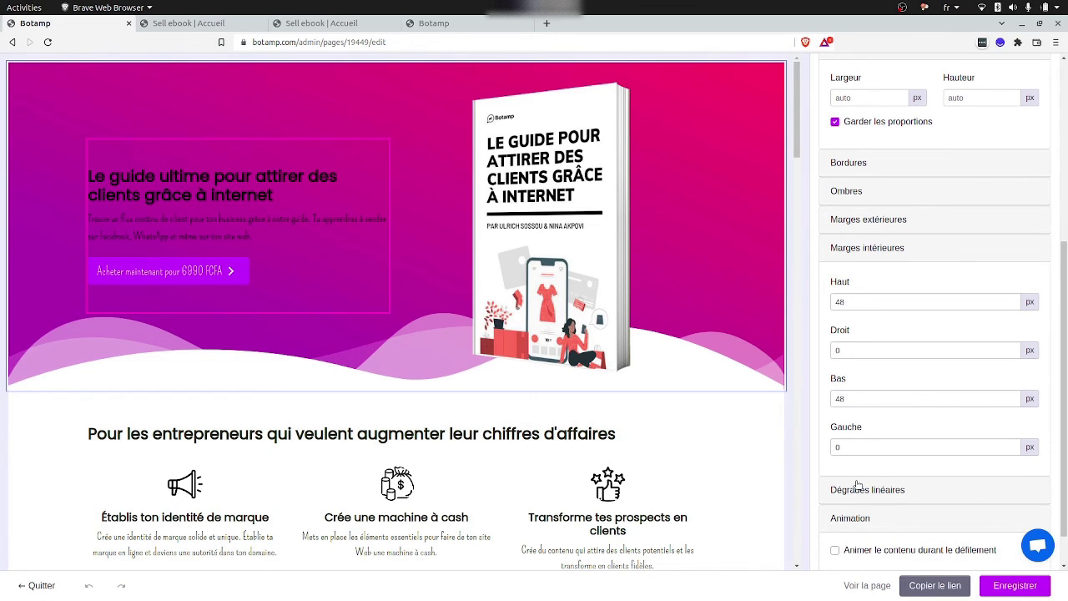
pyautogui.scroll(-1, 849, 516)
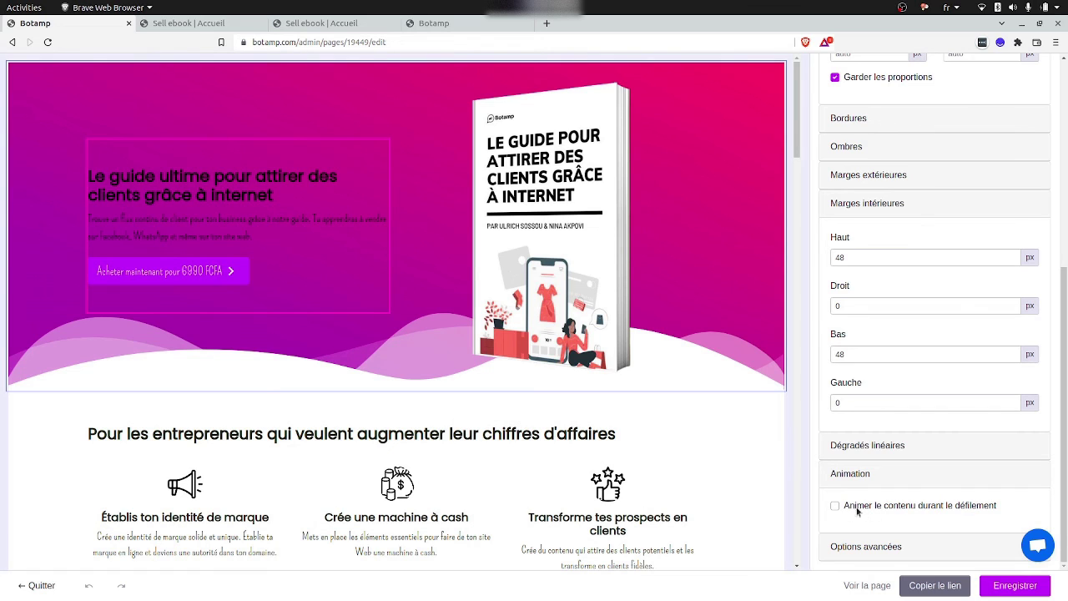
pyautogui.click(836, 506)
pyautogui.scroll(-5, 851, 505)
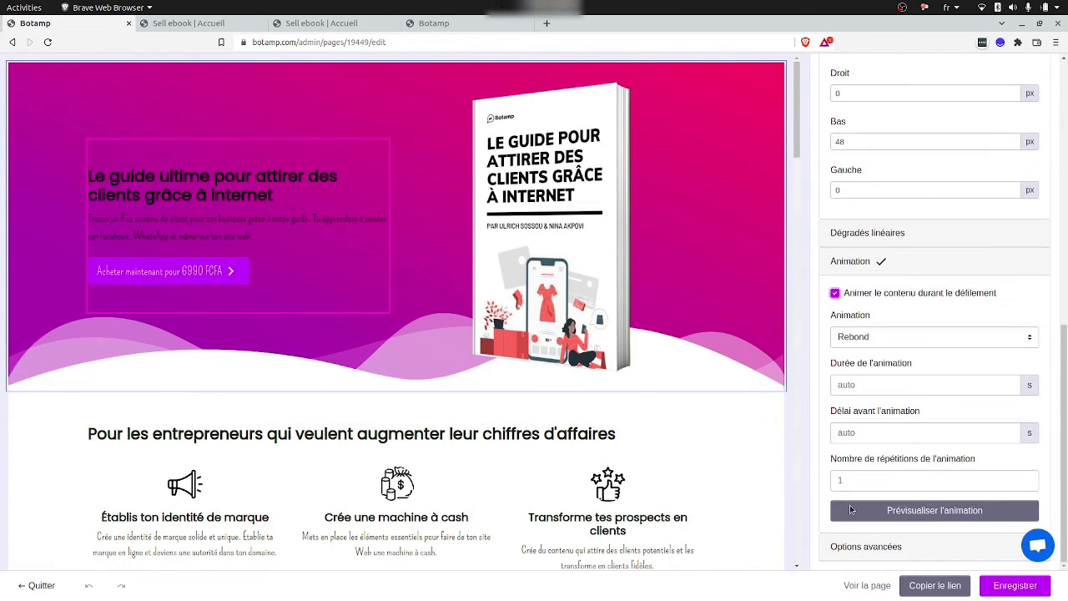
# Set the hero text block's animation to "Entrée par la gauche et passage au premier plan" and preview it.
pyautogui.click(867, 335)
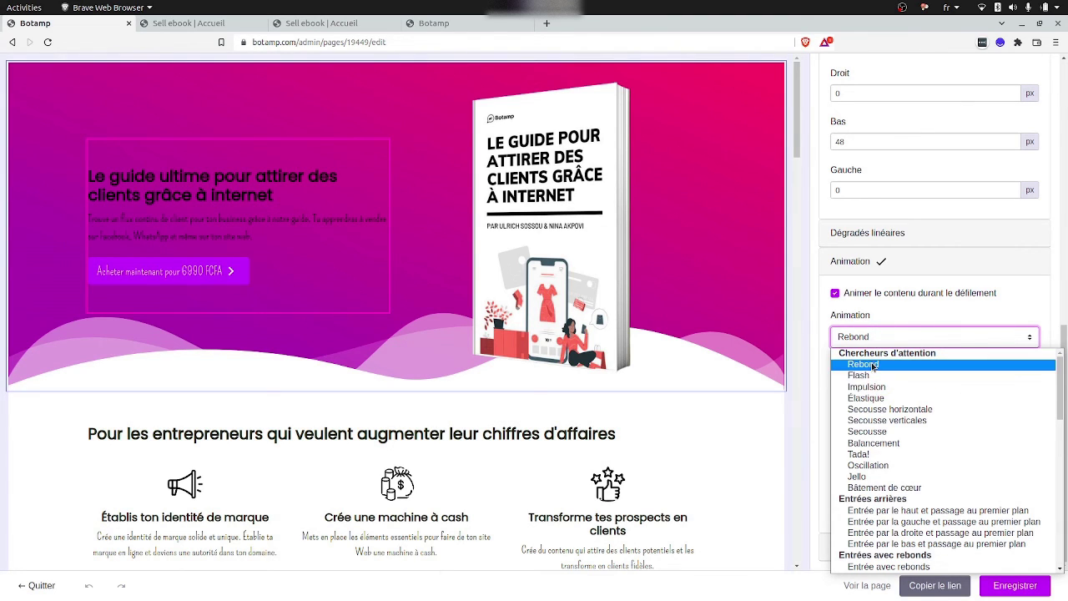
pyautogui.scroll(-3, 860, 451)
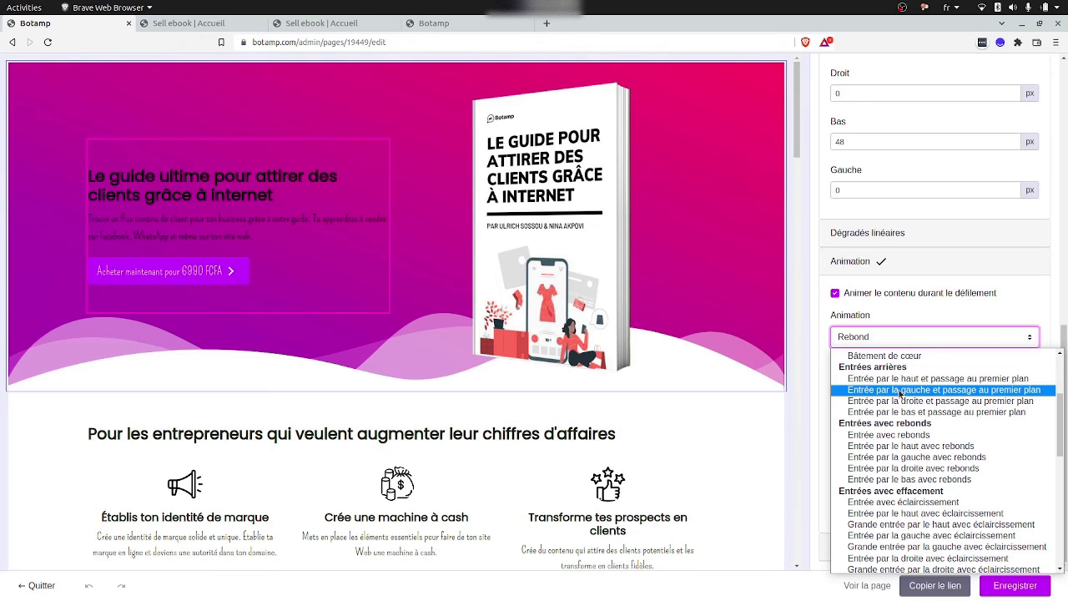
pyautogui.click(900, 389)
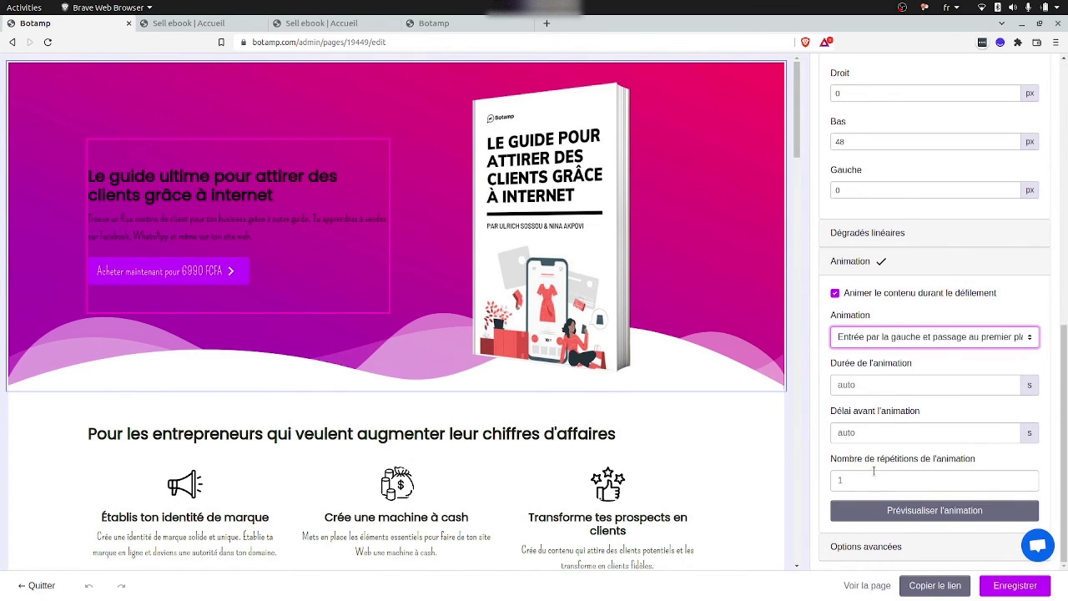
pyautogui.click(896, 515)
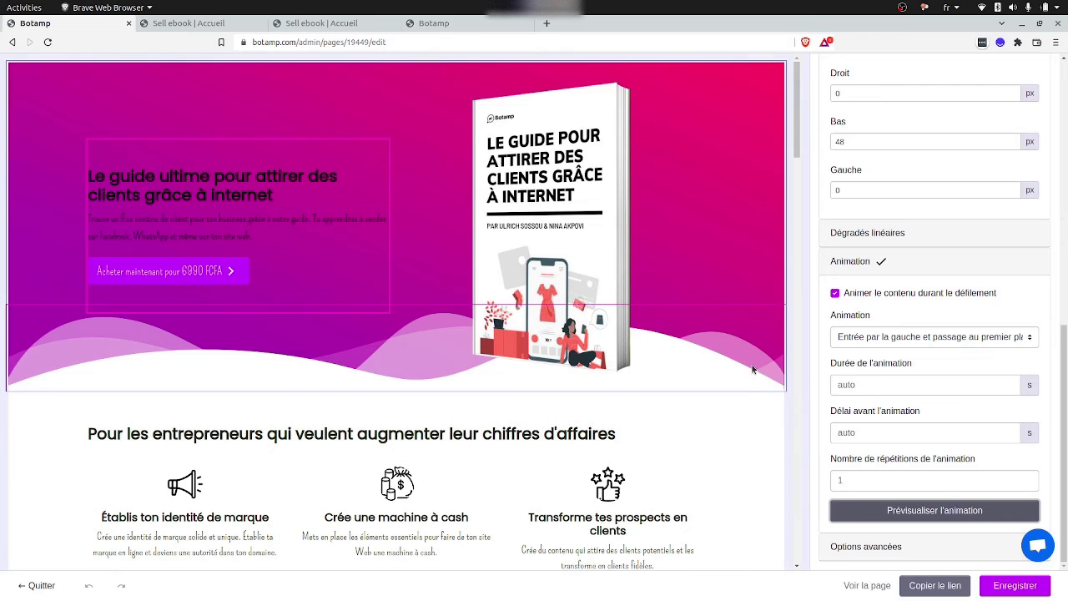
# Enable animation on scroll for the hero's book image and choose an entrance animation for it.
pyautogui.click(675, 344)
pyautogui.click(859, 506)
pyautogui.scroll(-2, 918, 417)
pyautogui.click(935, 363)
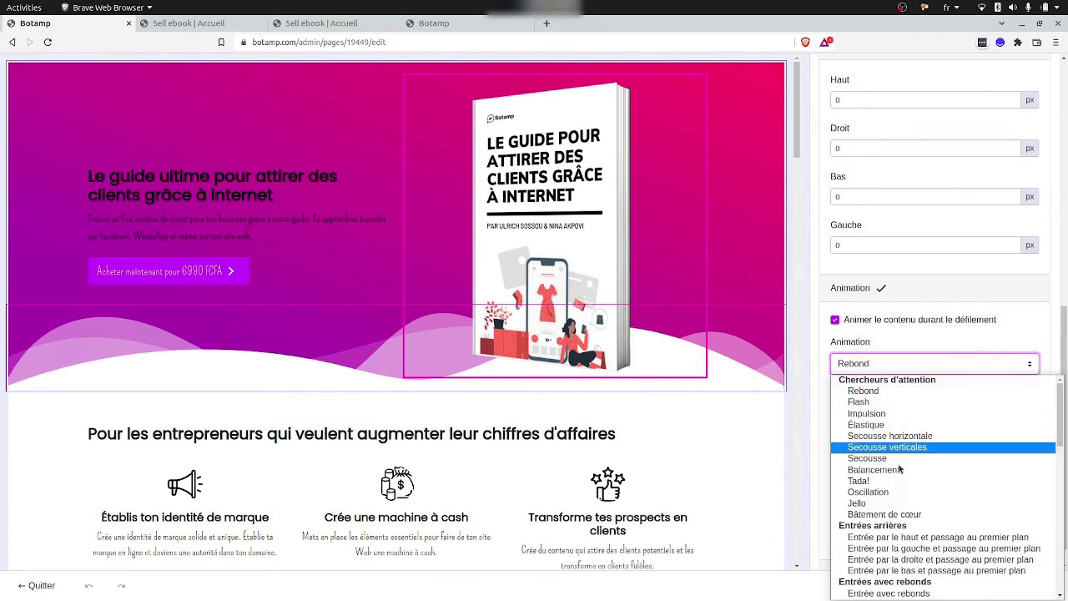
pyautogui.scroll(-3, 908, 490)
pyautogui.click(941, 495)
# Apply a scroll animation to the heading "Pour les entrepreneurs qui veulent augmenter leur chiffres d'affaires".
pyautogui.scroll(-2, 670, 332)
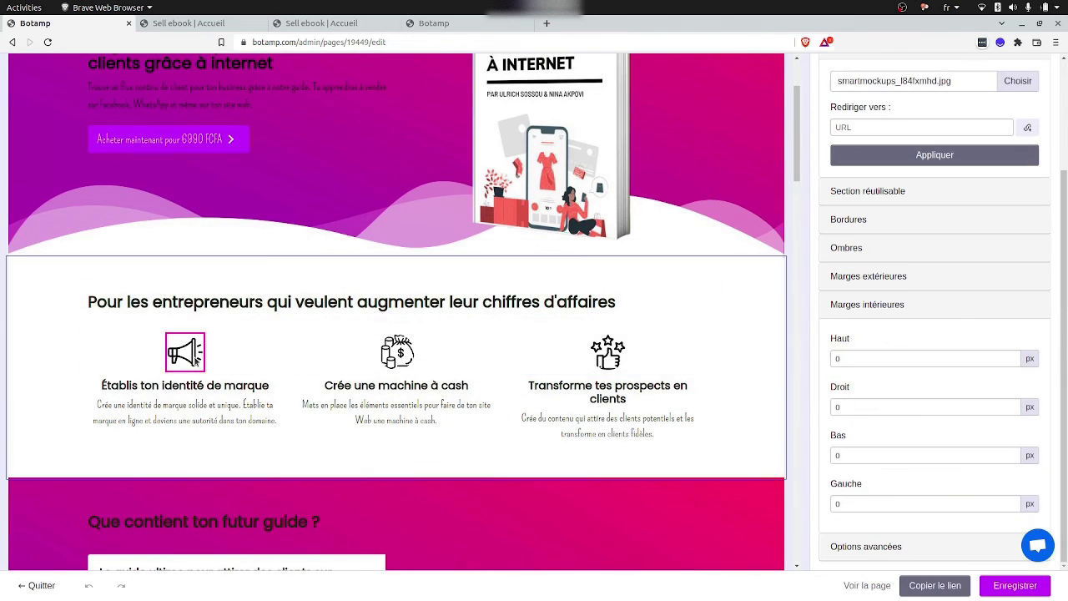
pyautogui.click(704, 302)
pyautogui.click(918, 402)
pyautogui.scroll(-2, 918, 334)
pyautogui.click(930, 308)
# Apply a scroll animation to the "Établis ton identité de marque" column.
pyautogui.click(185, 392)
pyautogui.click(866, 508)
pyautogui.click(926, 365)
pyautogui.scroll(-3, 901, 250)
pyautogui.click(899, 250)
# Animate the "Crée une machine à cash" column on scroll with "Entrée par le bas avec rebonds".
pyautogui.click(444, 446)
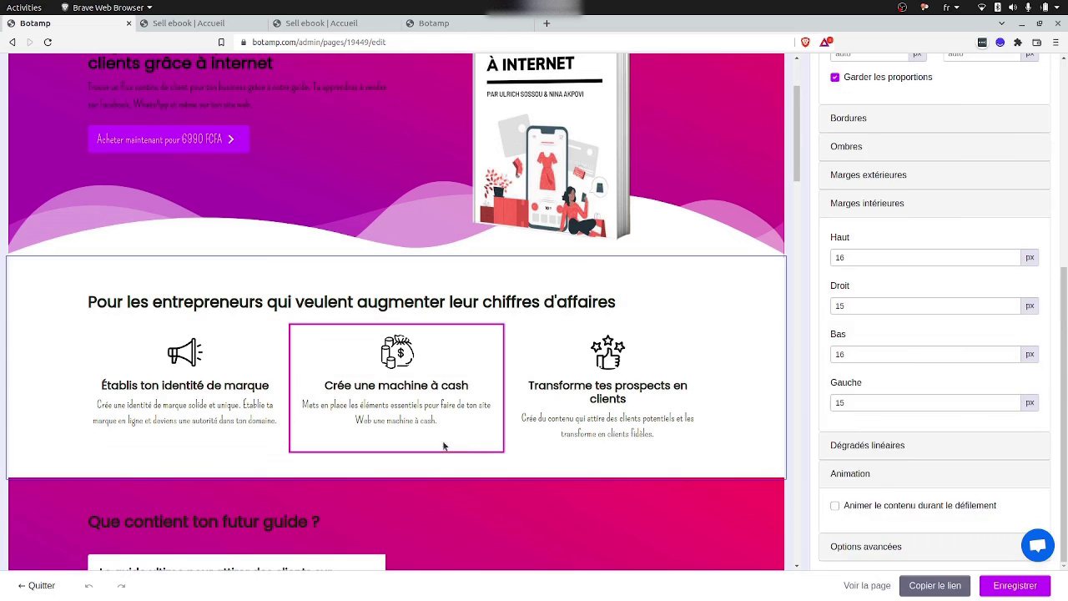
pyautogui.click(874, 509)
pyautogui.click(926, 387)
pyautogui.scroll(-3, 918, 292)
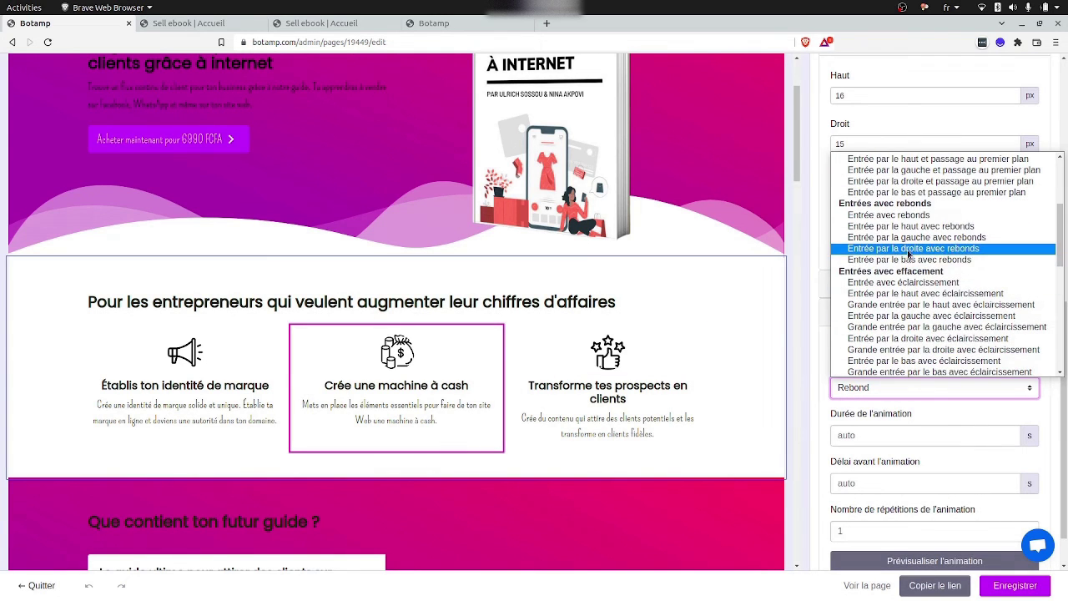
pyautogui.click(913, 261)
# Apply a scroll animation to the "Transforme tes prospects en clients" column.
pyautogui.click(665, 374)
pyautogui.click(868, 506)
pyautogui.click(926, 344)
pyautogui.scroll(-3, 897, 500)
pyautogui.scroll(-1, 902, 467)
pyautogui.click(914, 420)
pyautogui.scroll(-4, 620, 459)
pyautogui.click(158, 342)
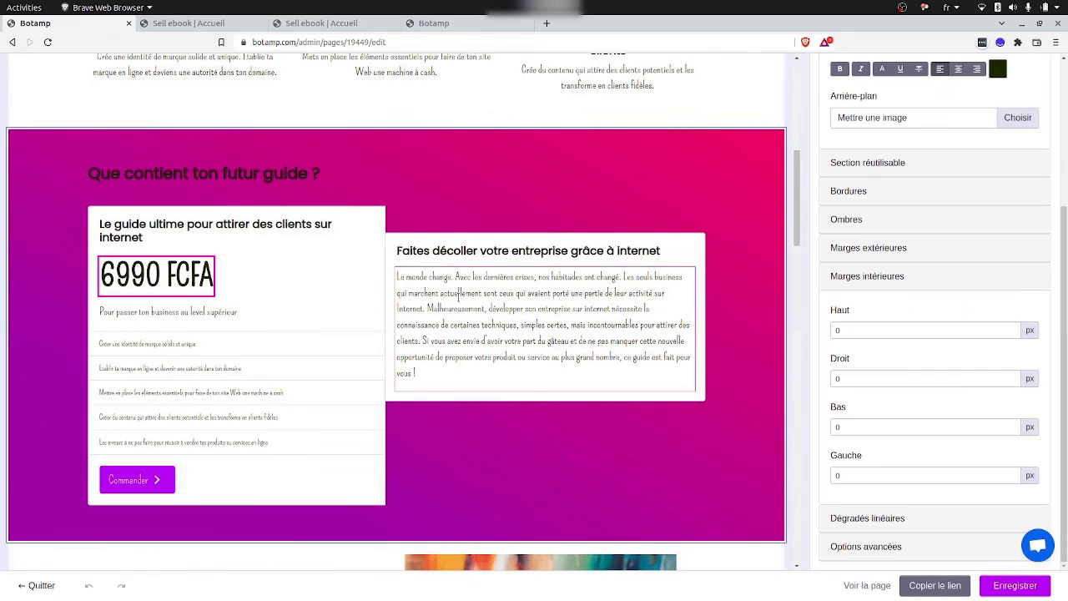
pyautogui.scroll(2, 382, 277)
pyautogui.scroll(2, 382, 277)
pyautogui.click(601, 333)
pyautogui.scroll(-3, 509, 396)
# Animate the "6990 FCFA" price on scroll with the Jello effect, repeated 2 times, and preview it.
pyautogui.click(221, 330)
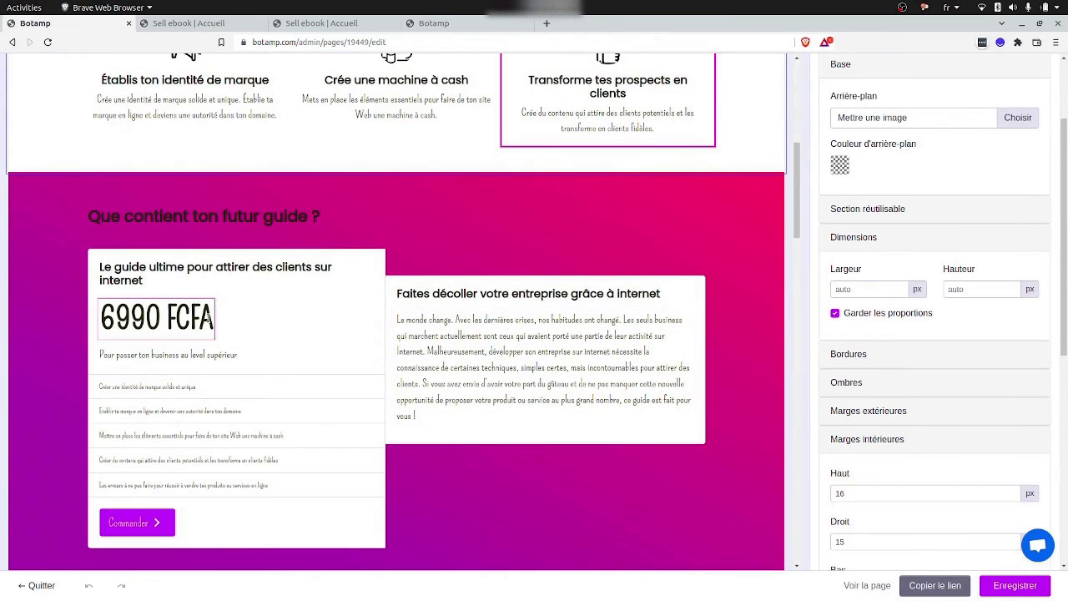
pyautogui.scroll(-4, 926, 376)
pyautogui.click(836, 503)
pyautogui.scroll(-2, 926, 417)
pyautogui.click(933, 336)
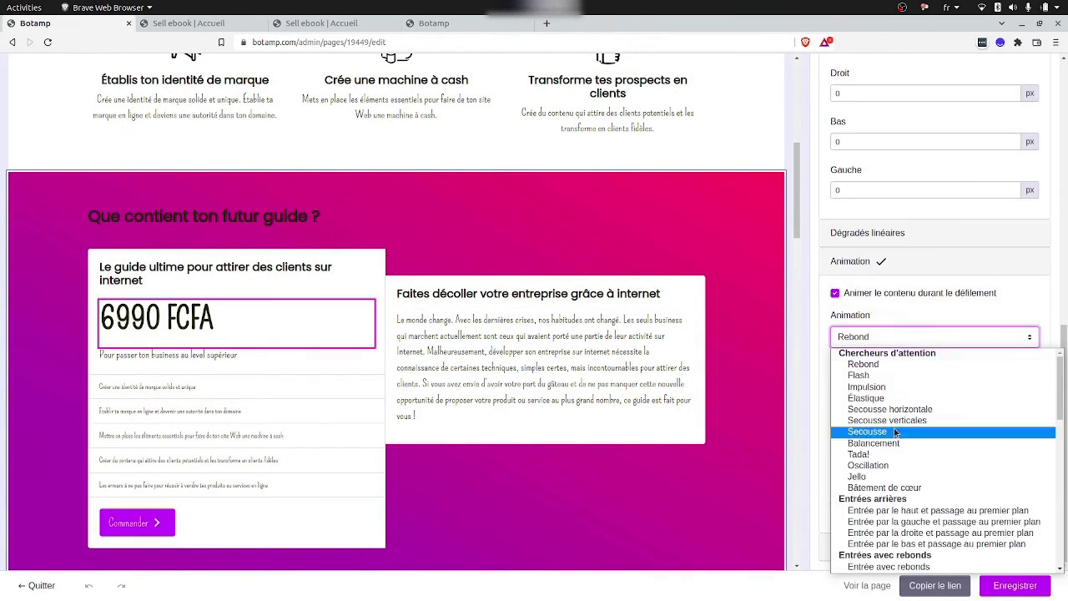
pyautogui.click(885, 482)
pyautogui.click(892, 512)
# Try a 3 s delay before the price animation and preview it.
pyautogui.click(858, 433)
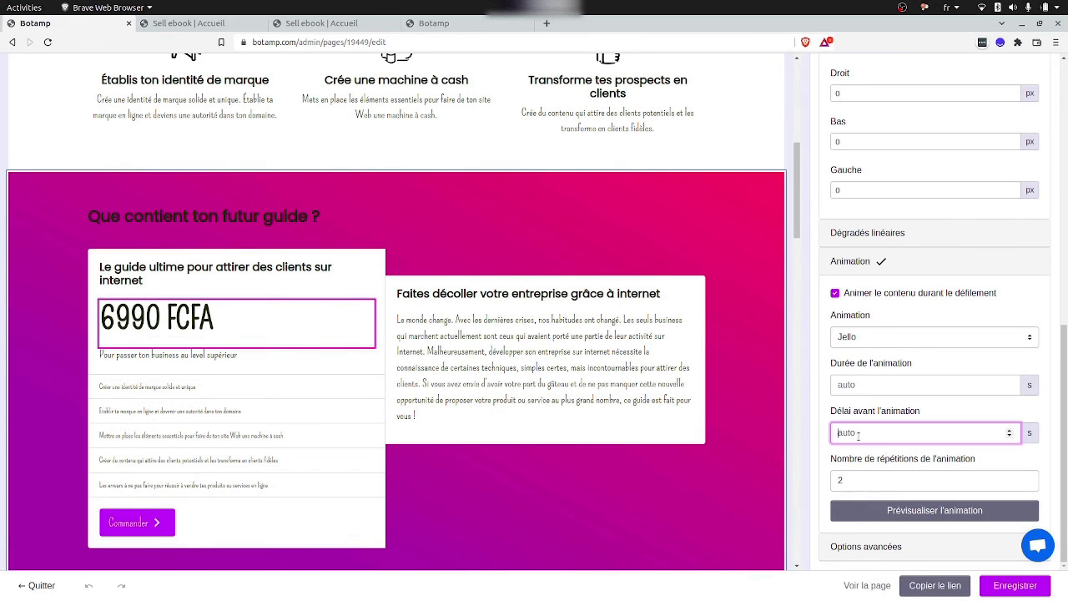
pyautogui.write('3')
pyautogui.click(900, 509)
pyautogui.moveTo(868, 433); pyautogui.dragTo(810, 433)
pyautogui.hotkey('ctrl', 'c')
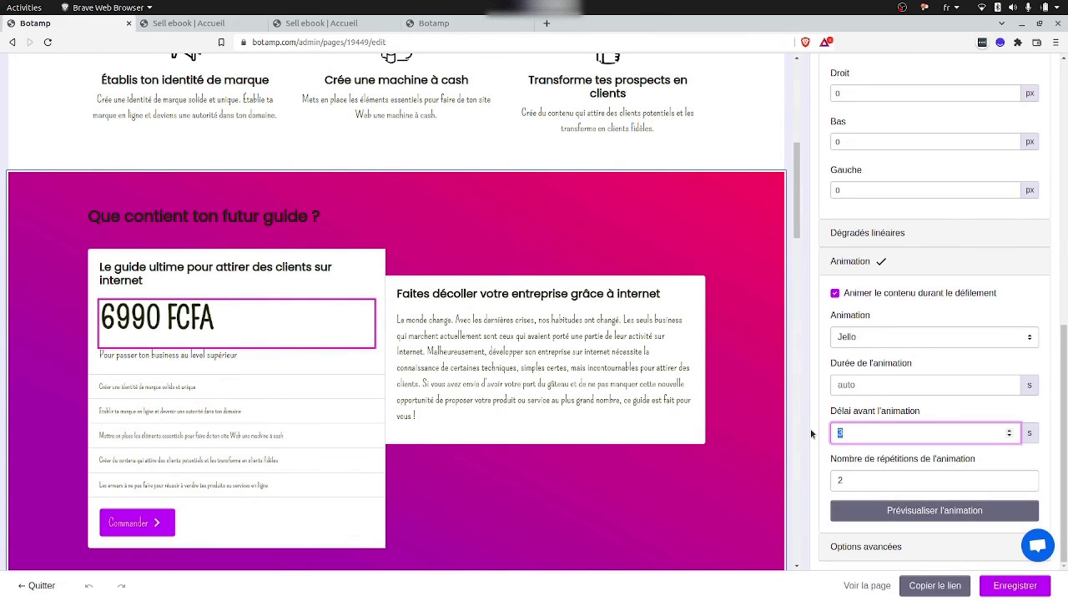
# Try a 3 s duration for the price animation and preview it.
pyautogui.click(877, 384)
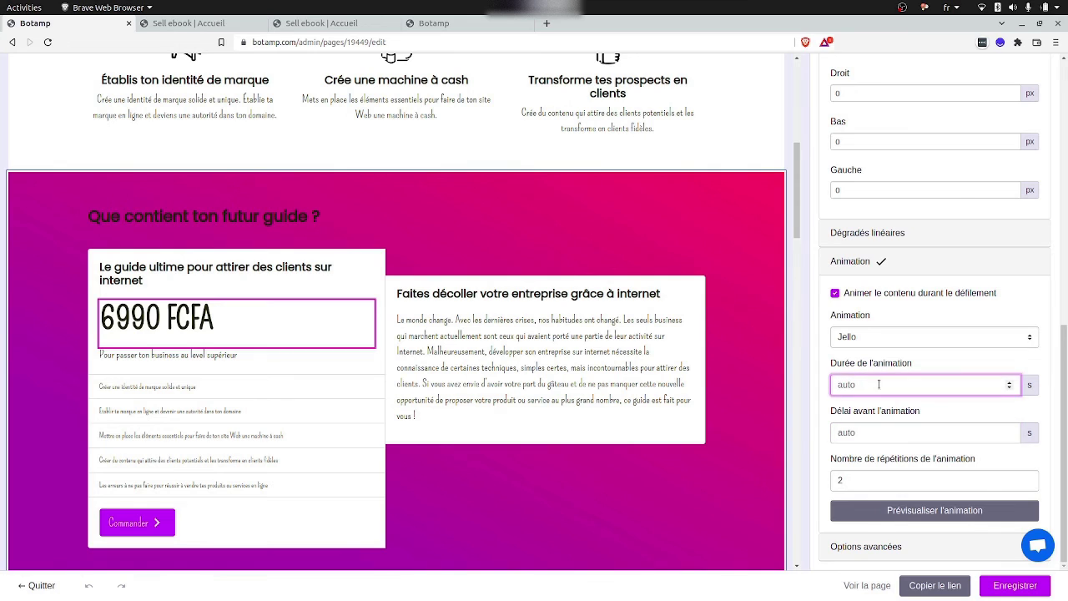
pyautogui.hotkey('ctrl', 'v')
pyautogui.click(918, 509)
# Set the price animation's duration to 1.5 s, previewing it at 1 s and at 1.5 s.
pyautogui.moveTo(860, 384); pyautogui.dragTo(826, 377)
pyautogui.click(867, 511)
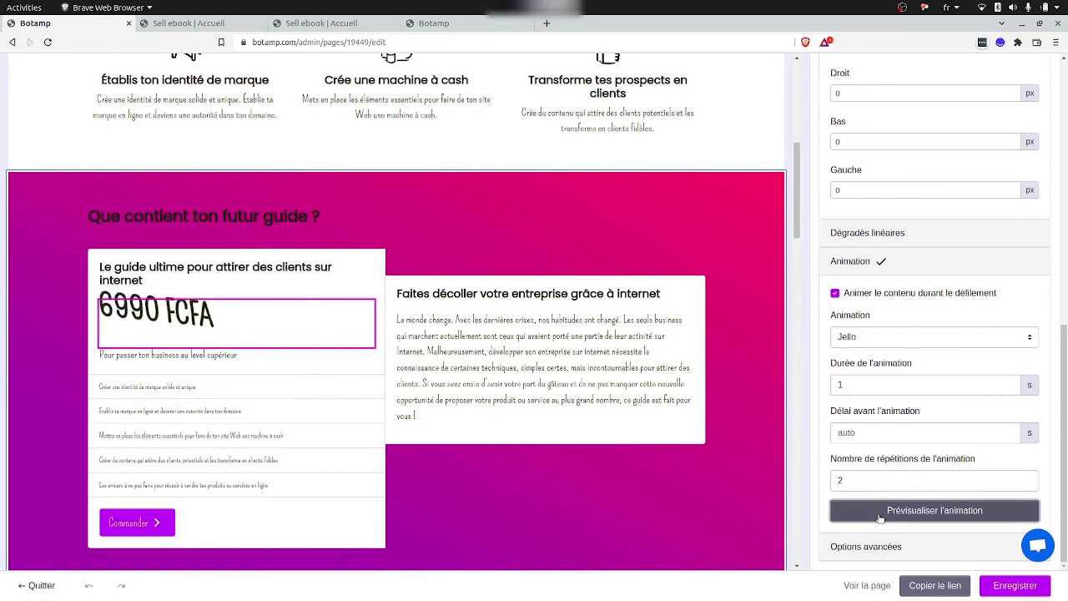
pyautogui.click(918, 384)
pyautogui.write('.5')
pyautogui.click(907, 511)
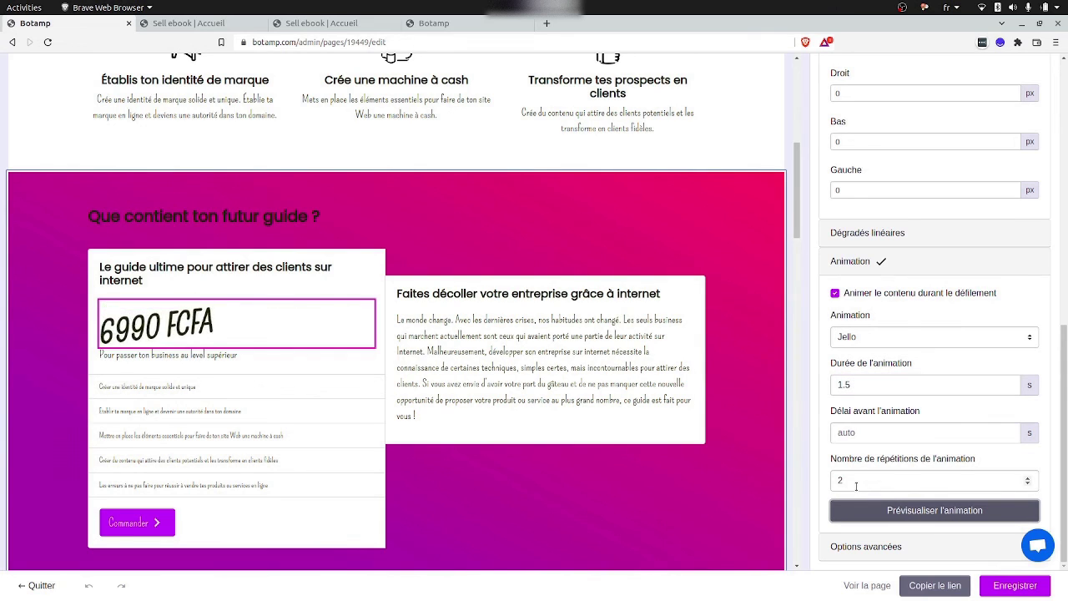
# Animate the whole content column of the "Que contient ton futur guide ?" section on scroll with "Entrée avec éclaircissement".
pyautogui.scroll(-5, 417, 376)
pyautogui.scroll(4, 331, 415)
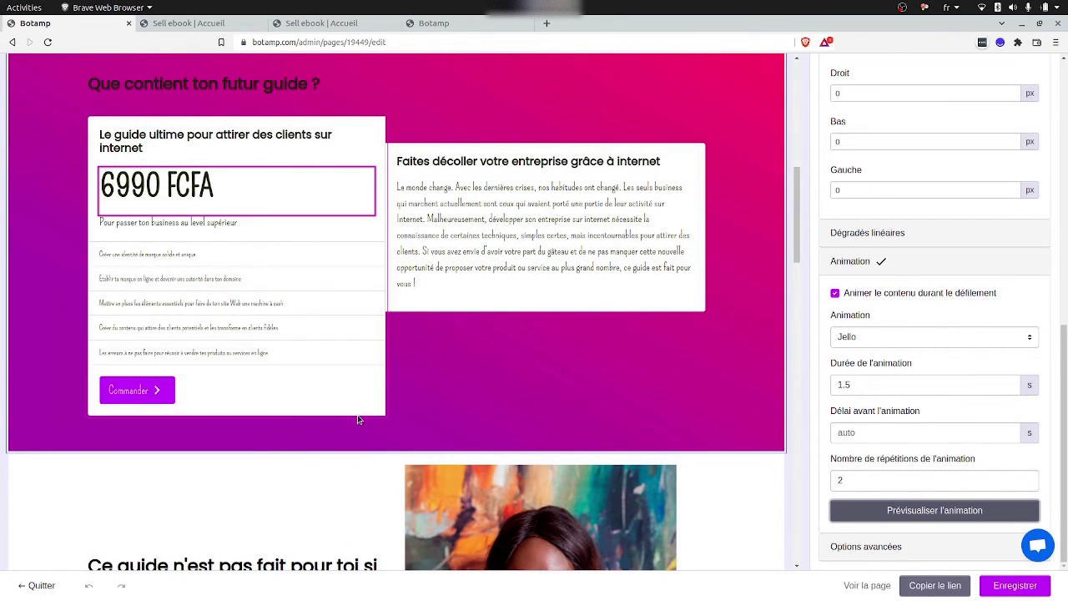
pyautogui.click(359, 419)
pyautogui.scroll(3, 877, 345)
pyautogui.scroll(1, 361, 211)
pyautogui.scroll(-2, 922, 422)
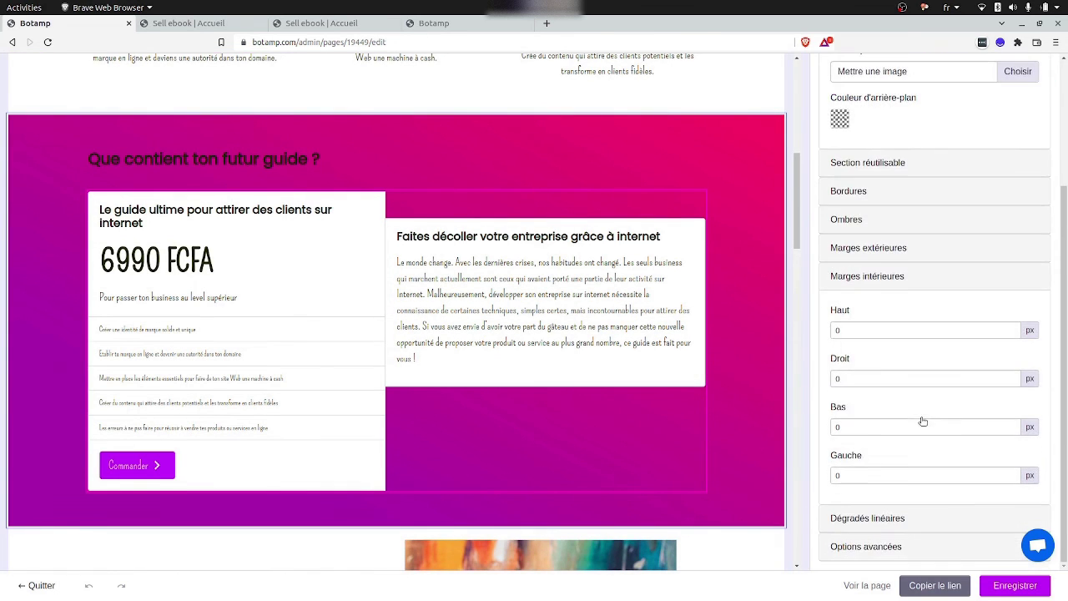
pyautogui.scroll(-1, 893, 390)
pyautogui.click(699, 194)
pyautogui.click(897, 505)
pyautogui.scroll(-3, 926, 417)
pyautogui.click(934, 337)
pyautogui.scroll(-5, 922, 467)
pyautogui.click(918, 422)
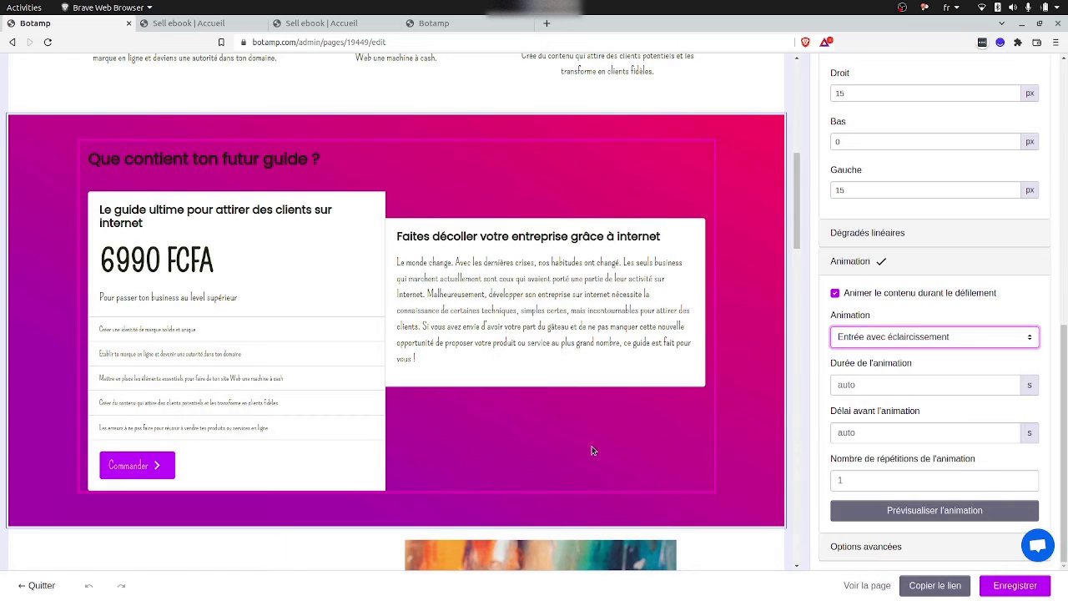
# Animate the "Ce guide n'est pas fait pour toi si" text column on scroll with "Entrée par la gauche et passage au premier plan".
pyautogui.scroll(-5, 94, 259)
pyautogui.click(94, 259)
pyautogui.click(885, 507)
pyautogui.scroll(-3, 906, 346)
pyautogui.click(904, 338)
pyautogui.click(934, 494)
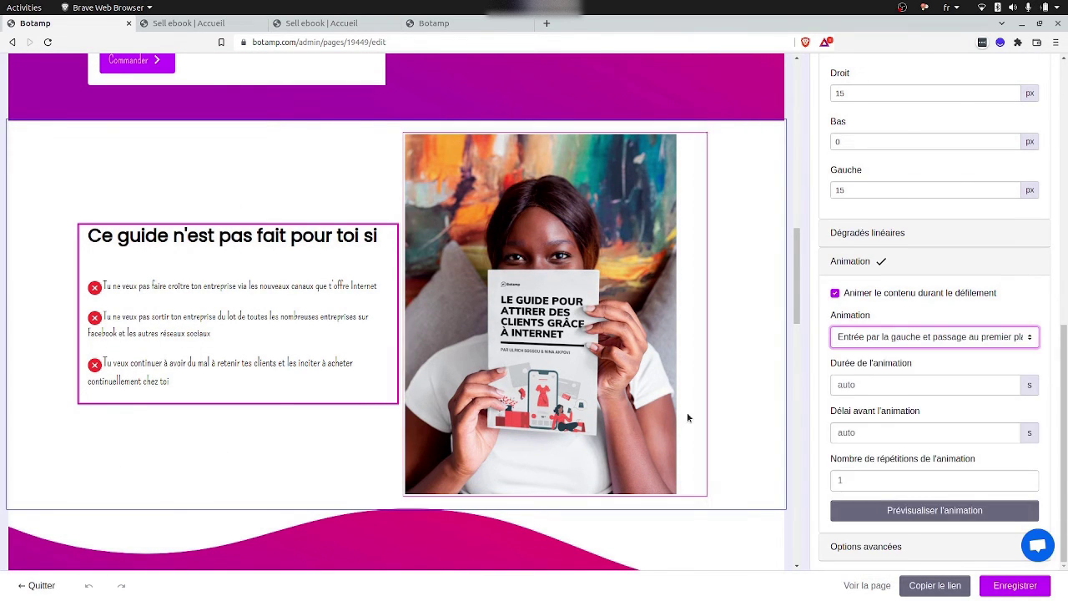
# Animate the photo beside "Ce guide n'est pas fait pour toi si" on scroll with "Entrée par la droite et passage au premier plan".
pyautogui.click(688, 417)
pyautogui.click(884, 503)
pyautogui.scroll(-3, 918, 418)
pyautogui.click(934, 424)
pyautogui.click(918, 376)
# Enable animation on scroll for the "Témoignages" heading and choose its animation effect.
pyautogui.scroll(-4, 167, 256)
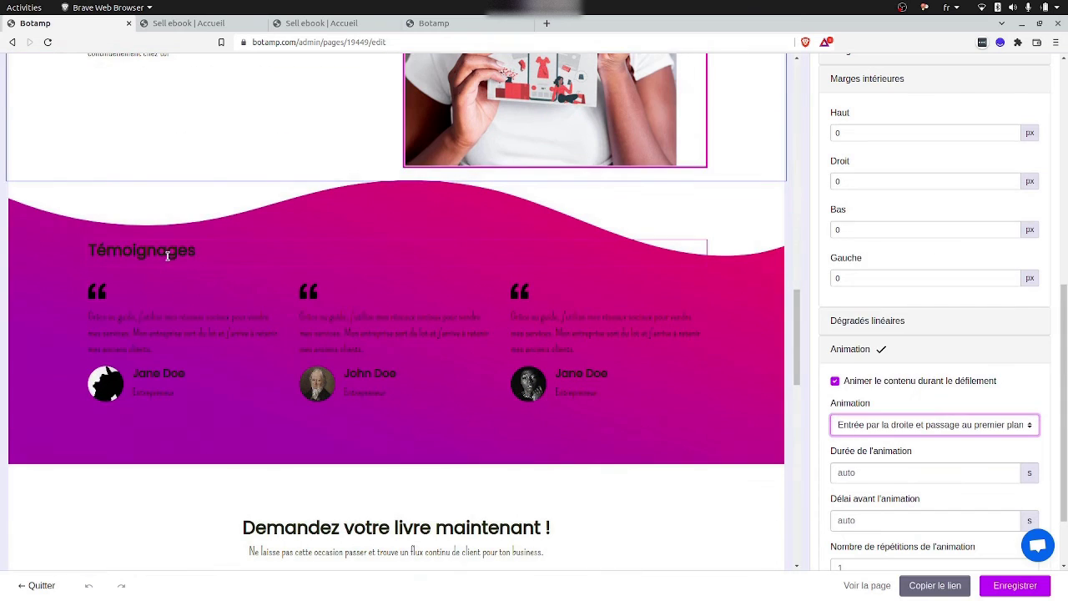
pyautogui.click(168, 256)
pyautogui.click(902, 501)
pyautogui.scroll(-3, 918, 417)
pyautogui.click(926, 337)
pyautogui.scroll(-5, 912, 499)
pyautogui.click(912, 494)
pyautogui.click(935, 336)
pyautogui.scroll(-4, 910, 509)
pyautogui.click(906, 515)
# Enable animation on scroll for the first testimonial column and choose its animation effect.
pyautogui.click(164, 364)
pyautogui.click(834, 503)
pyautogui.scroll(-3, 877, 507)
pyautogui.click(935, 336)
pyautogui.scroll(-2, 890, 480)
pyautogui.scroll(-2, 889, 481)
pyautogui.click(901, 410)
# Enable animation on scroll for the third testimonial column and choose its animation effect.
pyautogui.click(635, 398)
pyautogui.click(834, 505)
pyautogui.scroll(-3, 910, 376)
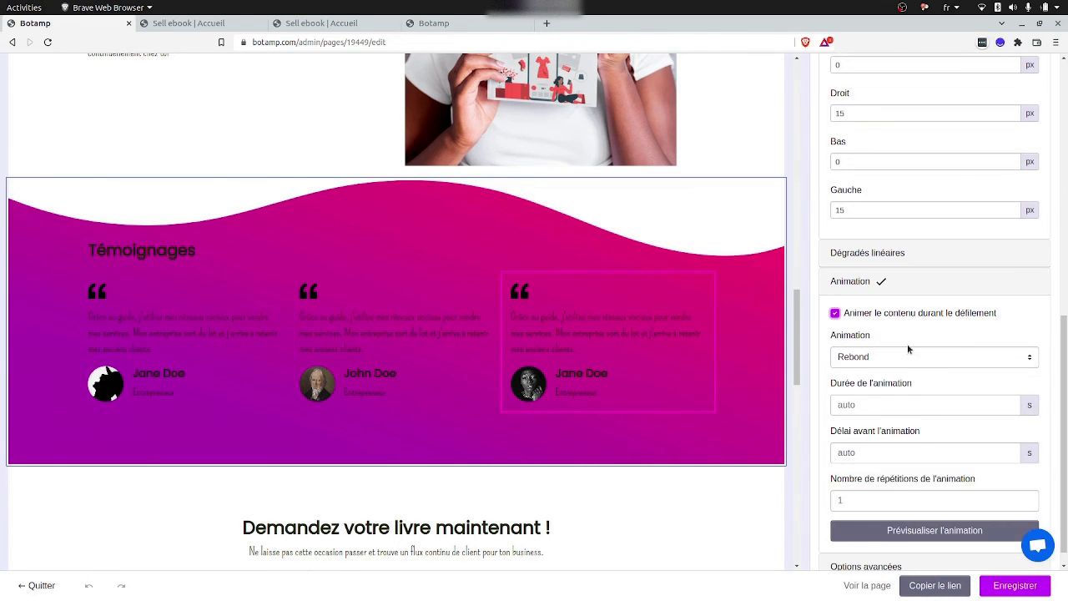
pyautogui.click(908, 352)
pyautogui.scroll(-3, 910, 509)
pyautogui.click(908, 515)
# Animate the second testimonial column on scroll with "Entrée avec rebonds".
pyautogui.click(404, 406)
pyautogui.click(935, 337)
pyautogui.scroll(-5, 902, 497)
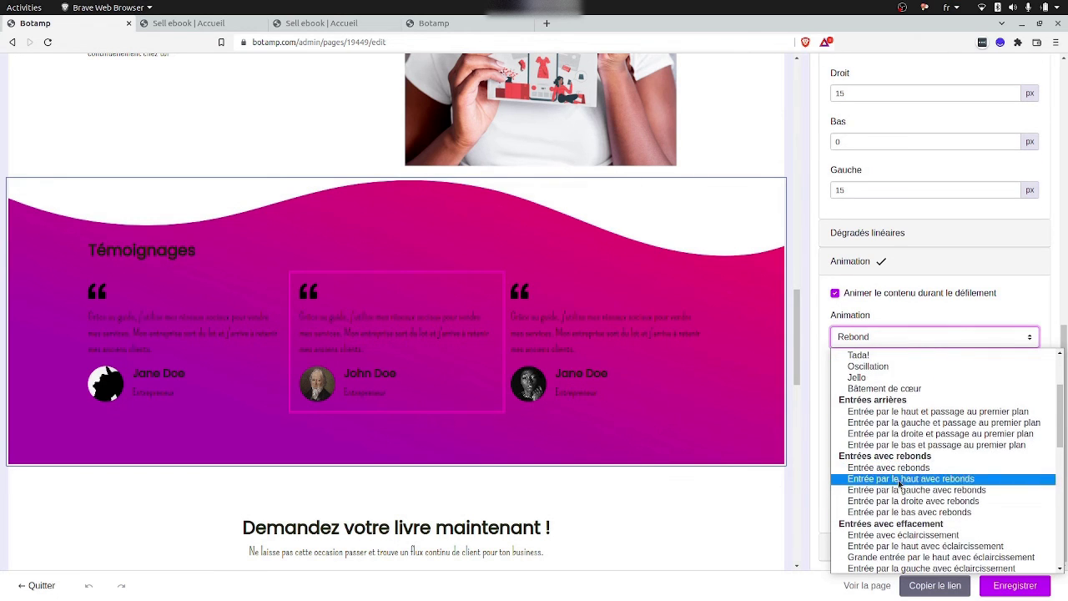
pyautogui.click(888, 467)
# Animate the "Demandez votre livre maintenant !" block on scroll with "Entrée avec éclaircissement".
pyautogui.scroll(-3, 664, 379)
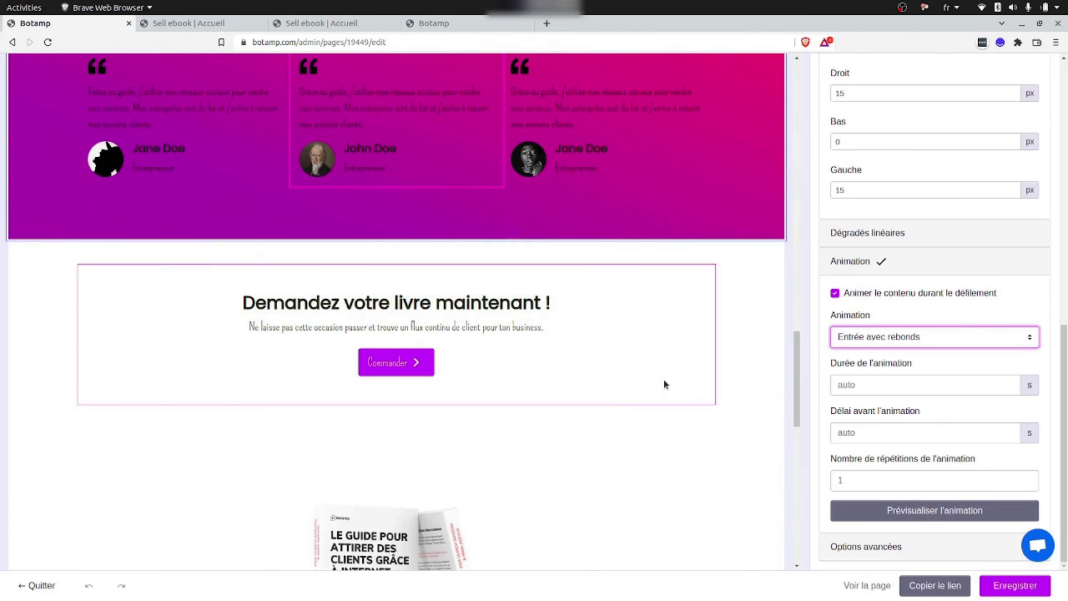
pyautogui.click(606, 383)
pyautogui.click(934, 336)
pyautogui.scroll(-5, 933, 500)
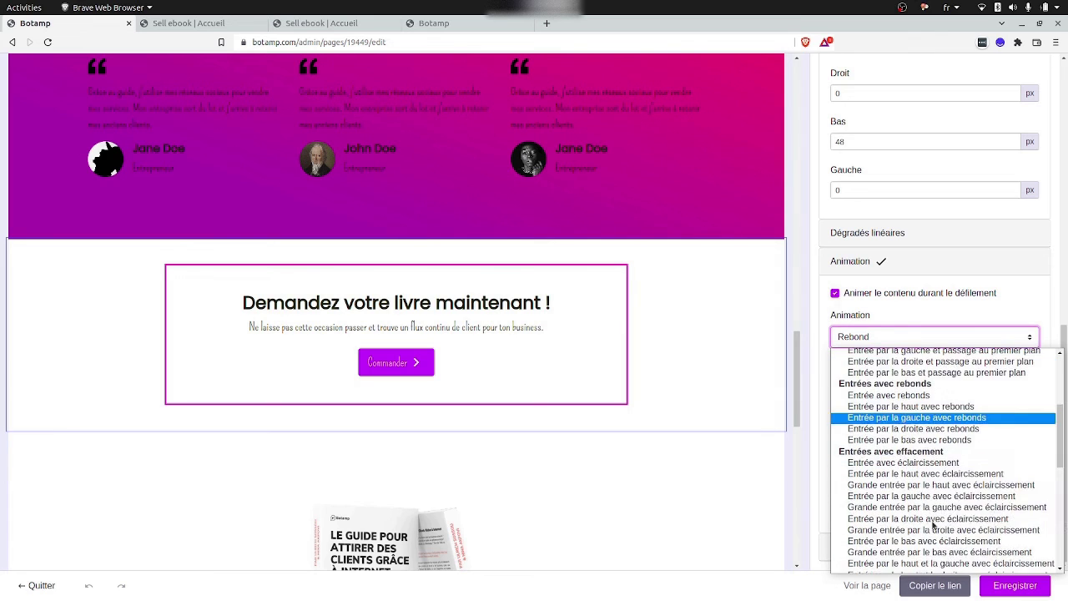
pyautogui.click(903, 463)
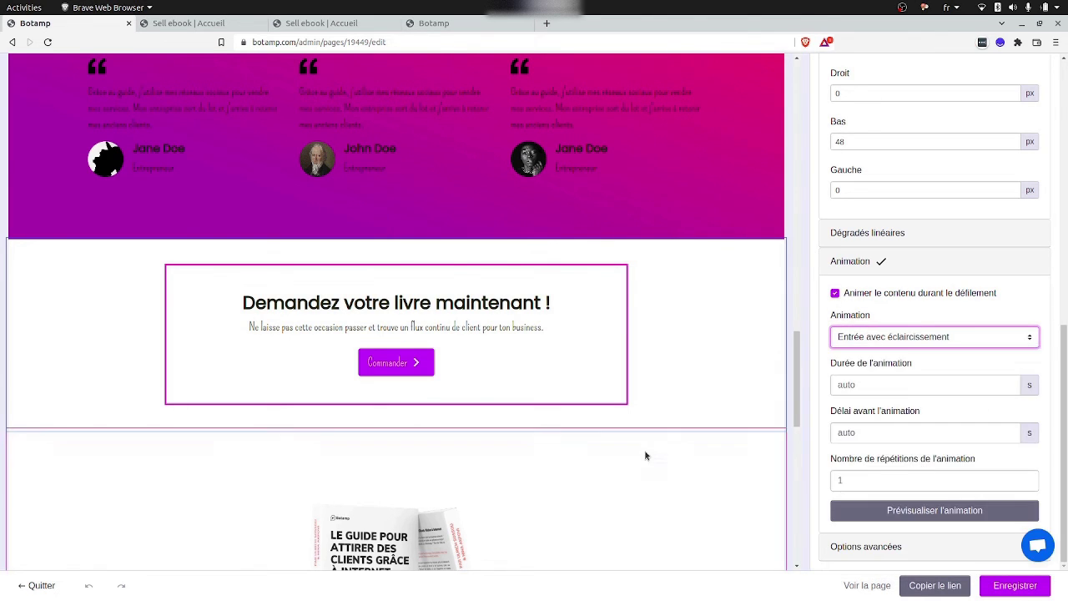
# Animate the section holding the book mockup image on scroll with "Entrée avec rotation".
pyautogui.scroll(-3, 668, 451)
pyautogui.click(752, 434)
pyautogui.click(834, 503)
pyautogui.scroll(-2, 874, 518)
pyautogui.click(935, 413)
pyautogui.scroll(-3, 891, 380)
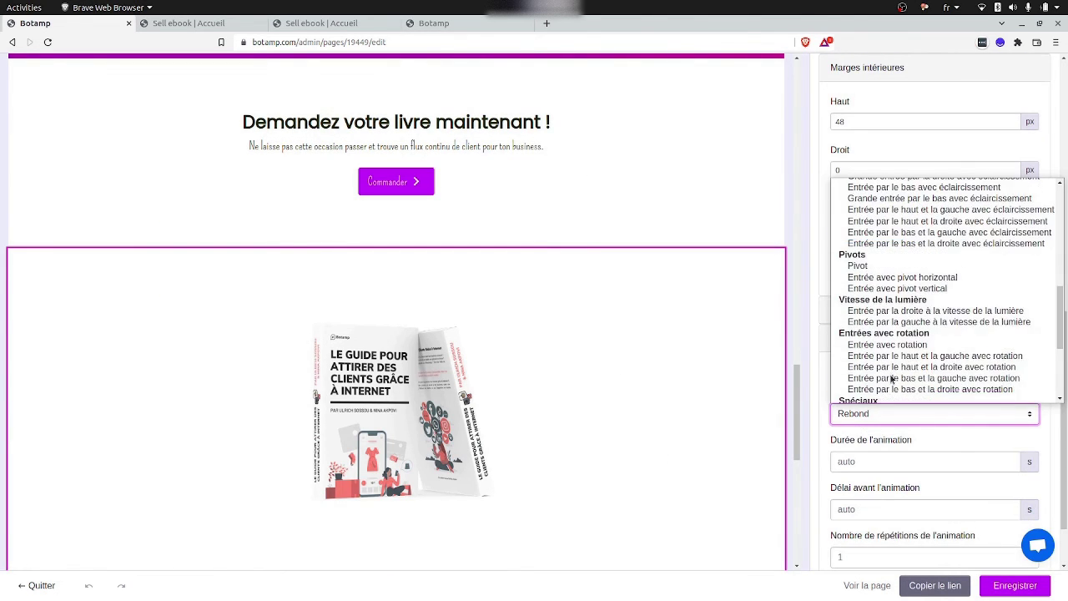
pyautogui.click(887, 344)
# Animate the "Foire À Question" column on scroll with "Entrée par le bas avec éclaircissement".
pyautogui.scroll(-5, 615, 353)
pyautogui.click(198, 256)
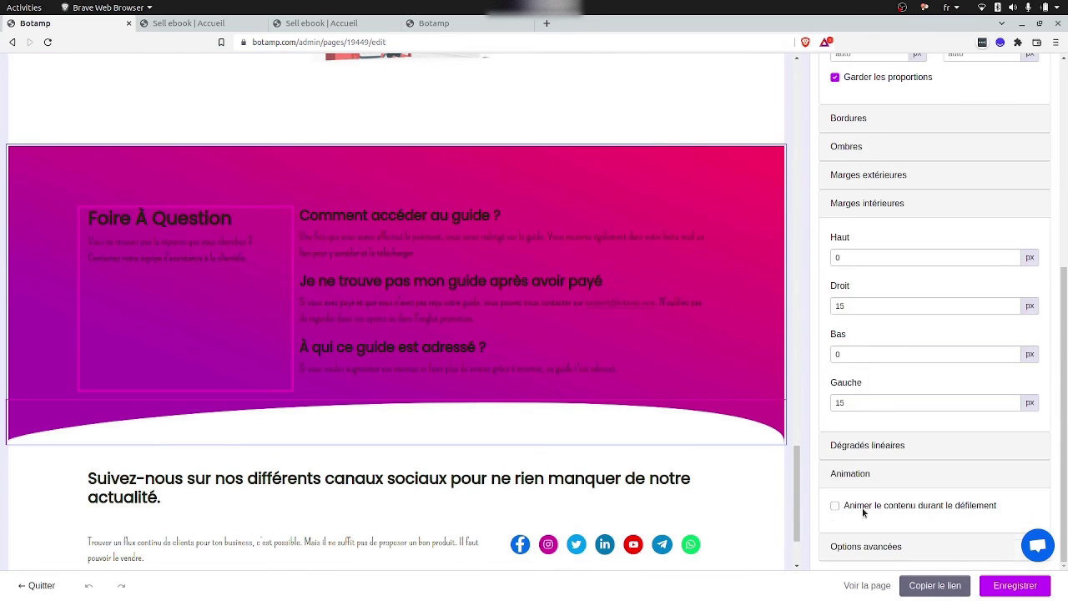
pyautogui.click(863, 507)
pyautogui.scroll(-5, 864, 512)
pyautogui.click(896, 336)
pyautogui.scroll(-5, 896, 466)
pyautogui.scroll(-1, 915, 498)
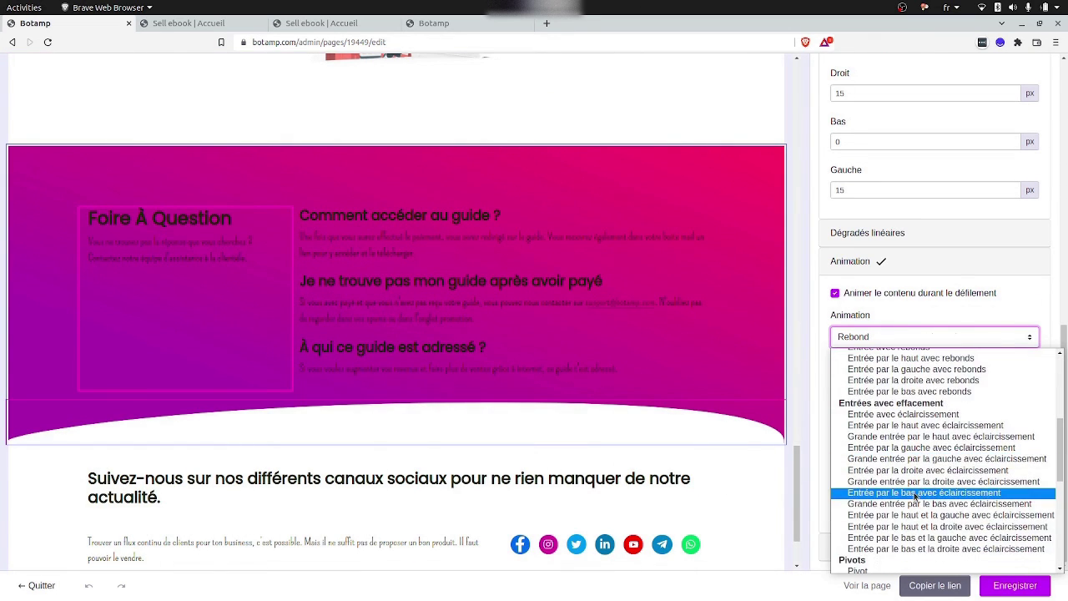
pyautogui.click(915, 492)
# Enable animation on scroll for the "Comment accéder au guide ?" block and choose its entrance effect.
pyautogui.click(540, 252)
pyautogui.click(907, 506)
pyautogui.scroll(-3, 907, 505)
pyautogui.click(934, 405)
pyautogui.scroll(-3, 909, 317)
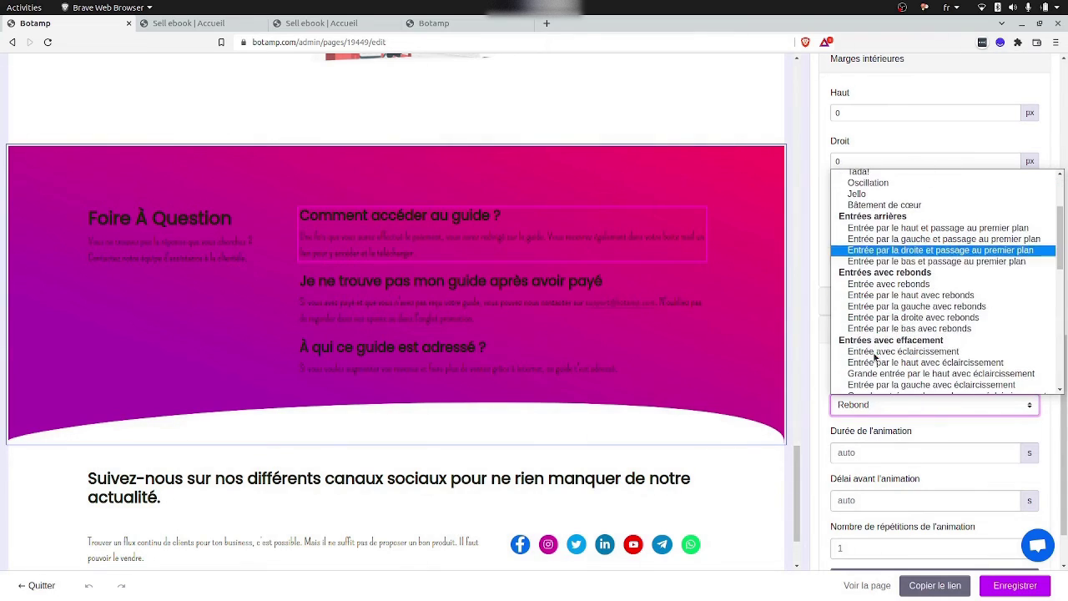
pyautogui.click(909, 315)
# Enable animation on scroll for the "Je ne trouve pas mon guide après avoir payé" block and choose its effect.
pyautogui.click(691, 289)
pyautogui.click(907, 506)
pyautogui.scroll(-3, 907, 506)
pyautogui.click(935, 393)
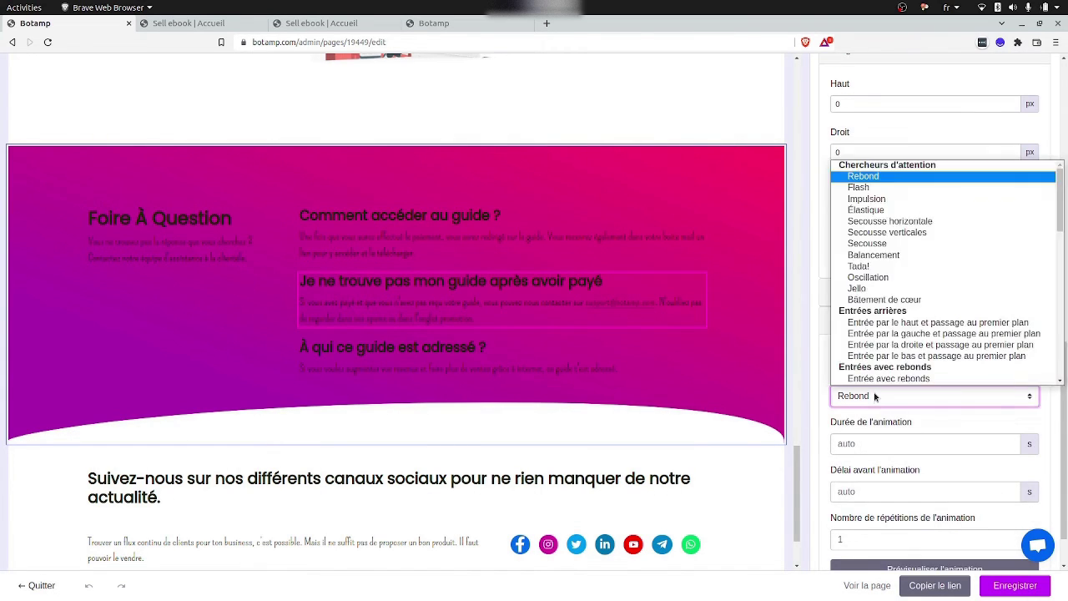
pyautogui.scroll(-2, 907, 370)
pyautogui.click(918, 265)
# Choose a different animation effect for the "Comment accéder au guide ?" block.
pyautogui.click(584, 238)
pyautogui.click(935, 392)
pyautogui.click(917, 302)
# Enable animation on scroll for the "À qui ce guide est adressé ?" block and choose its entrance effect.
pyautogui.click(678, 367)
pyautogui.click(835, 506)
pyautogui.scroll(-3, 907, 417)
pyautogui.click(934, 345)
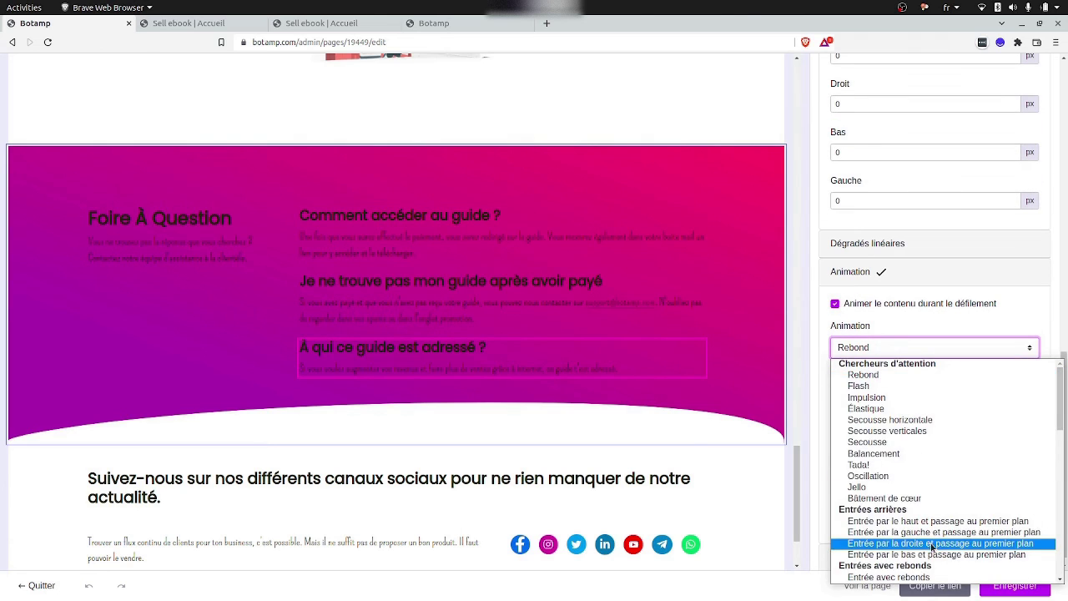
pyautogui.click(918, 529)
# Animate the "Suivez-nous sur nos différents canaux sociaux" section on scroll with "Entrée par le haut avec éclaircissement" and save the page.
pyautogui.scroll(-2, 780, 469)
pyautogui.click(739, 383)
pyautogui.click(835, 506)
pyautogui.scroll(-3, 841, 510)
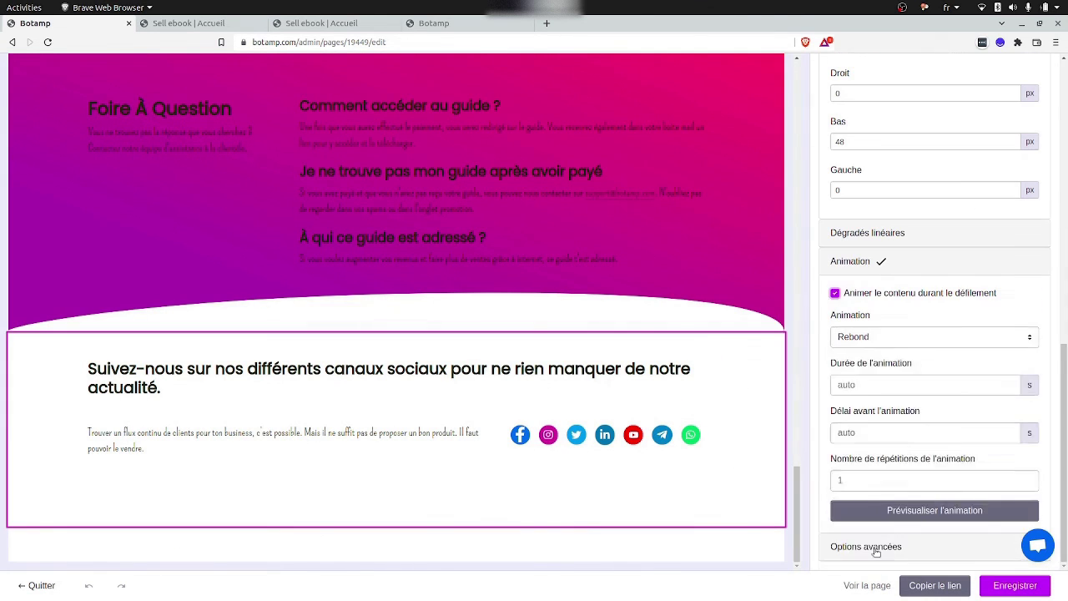
pyautogui.click(935, 336)
pyautogui.scroll(-2, 924, 467)
pyautogui.click(922, 467)
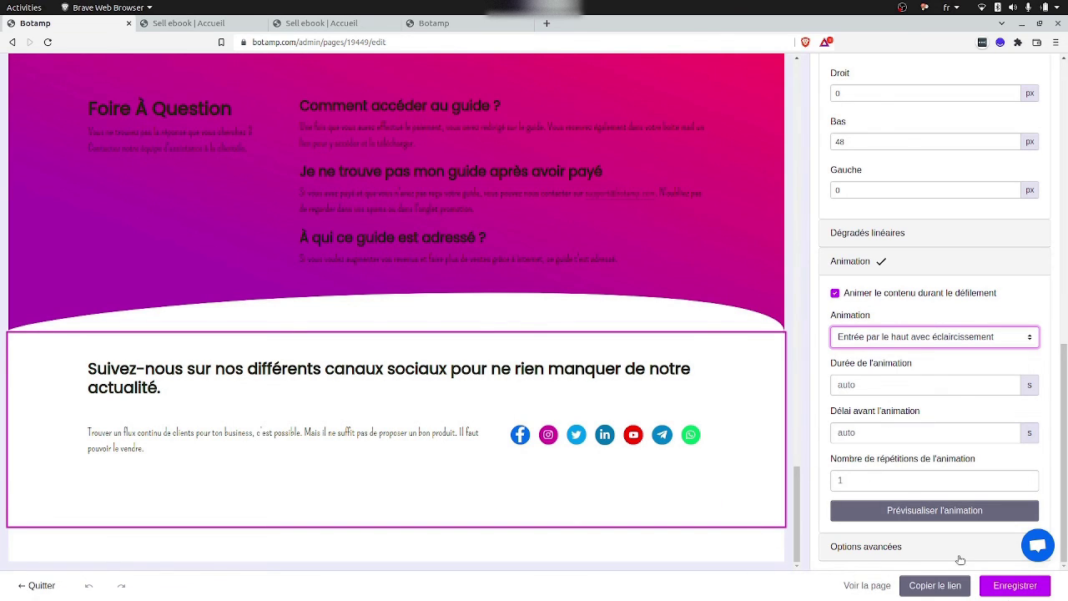
pyautogui.click(1023, 588)
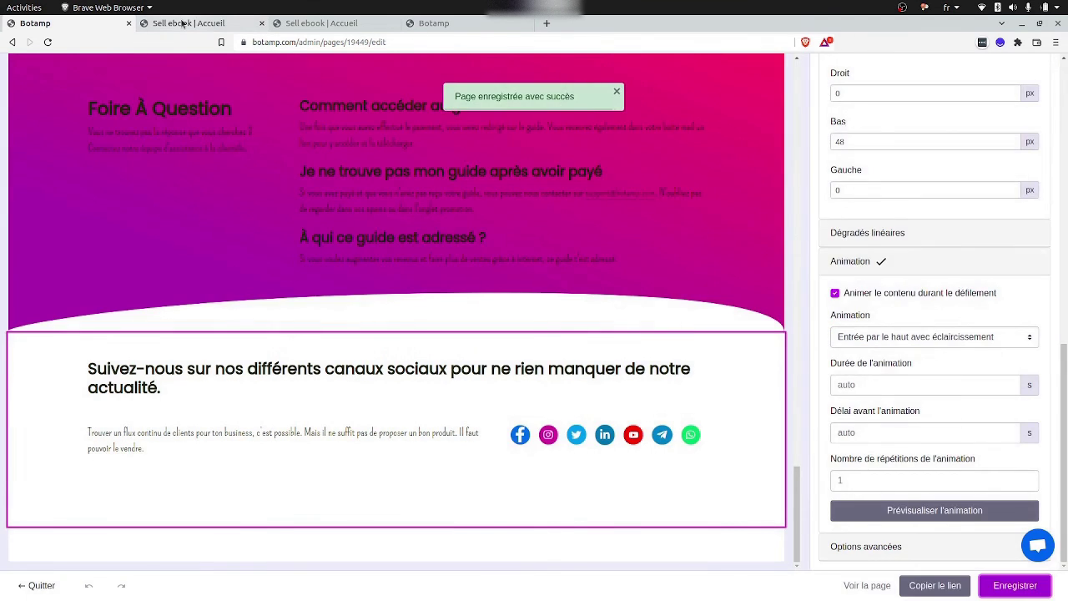
# Review the published "Sell ebook" home page from top to footer, checking the scroll animations of every section.
pyautogui.click(191, 27)
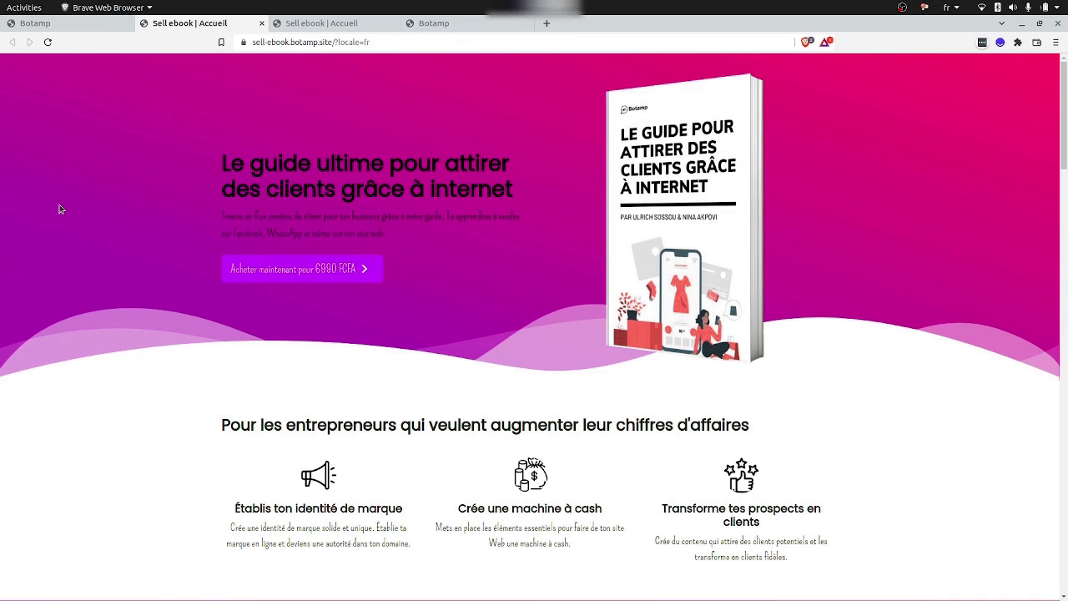
pyautogui.scroll(-5, 59, 210)
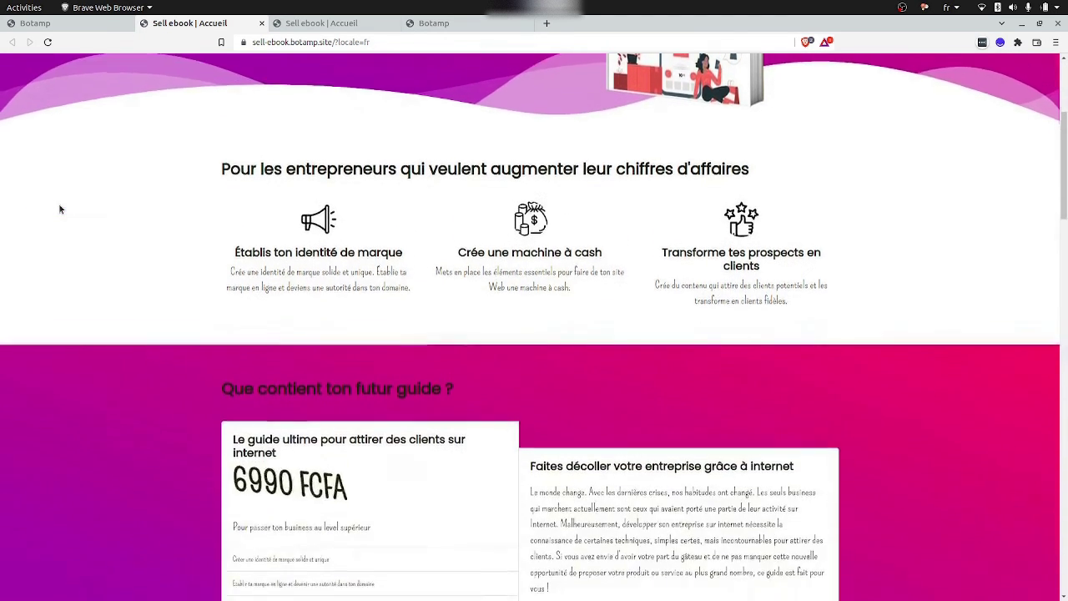
pyautogui.scroll(-3, 59, 209)
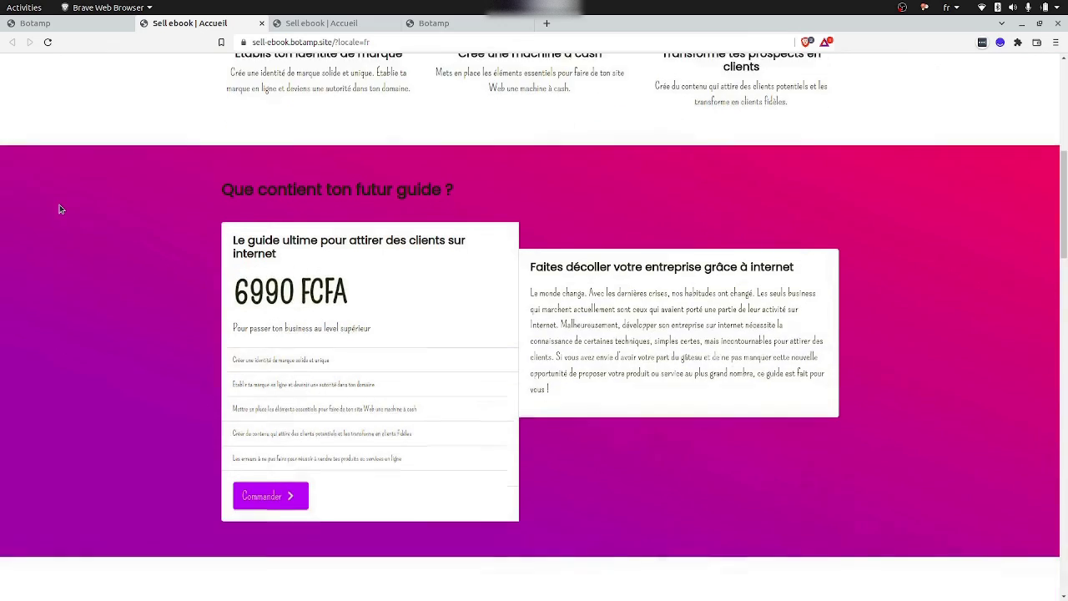
pyautogui.scroll(-5, 255, 289)
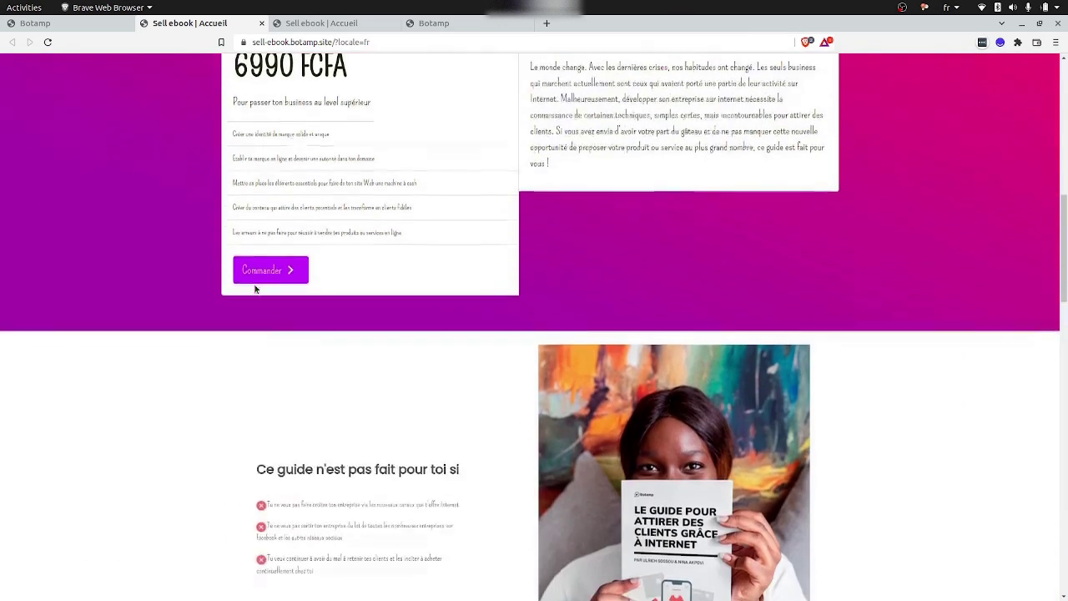
pyautogui.scroll(-5, 255, 289)
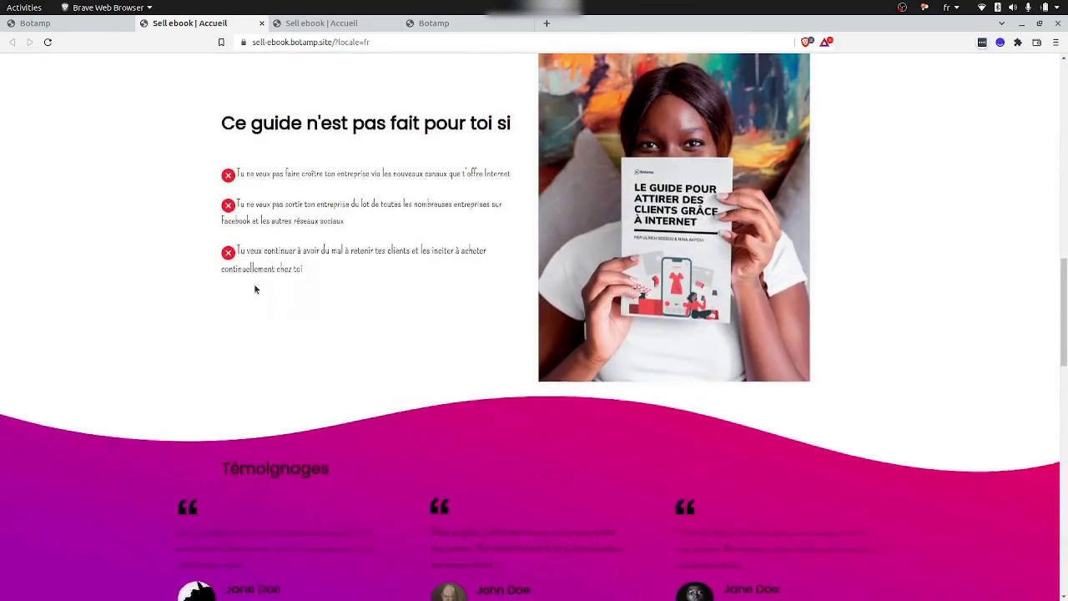
pyautogui.scroll(-5, 256, 289)
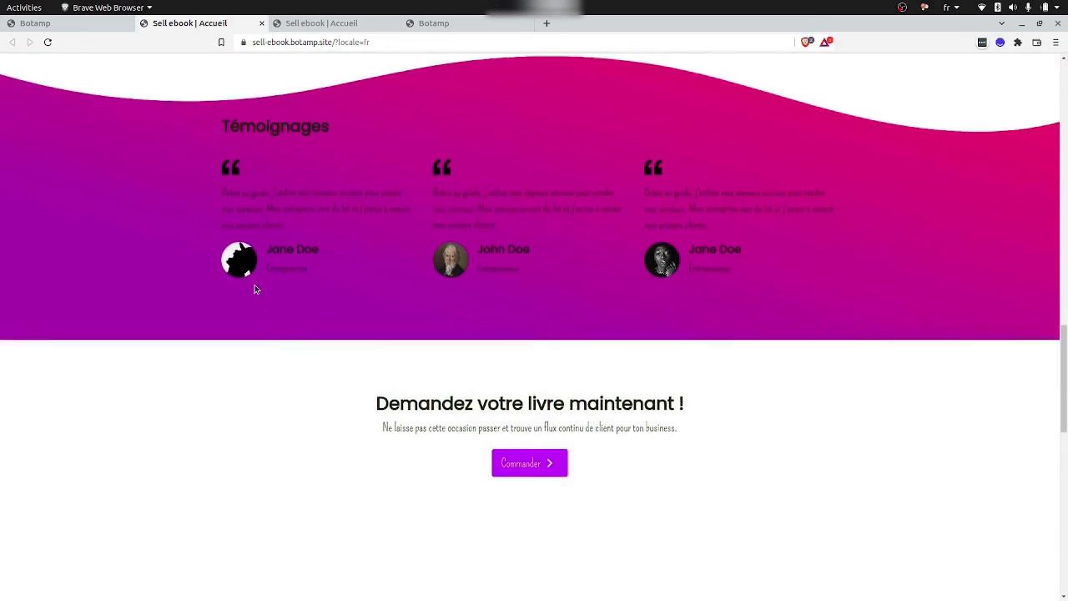
pyautogui.scroll(-6, 256, 289)
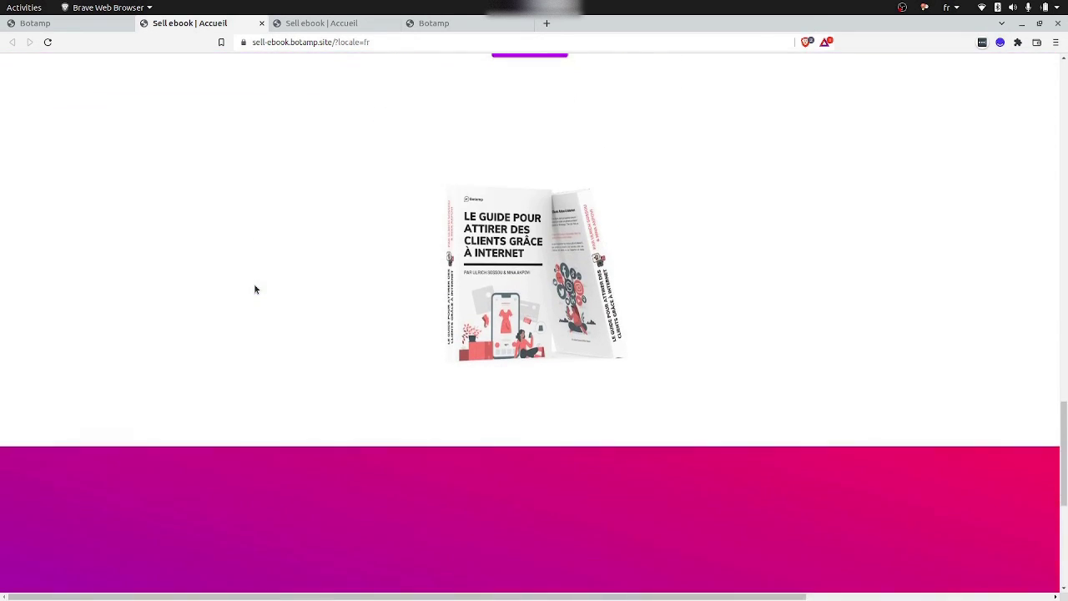
pyautogui.scroll(-5, 255, 289)
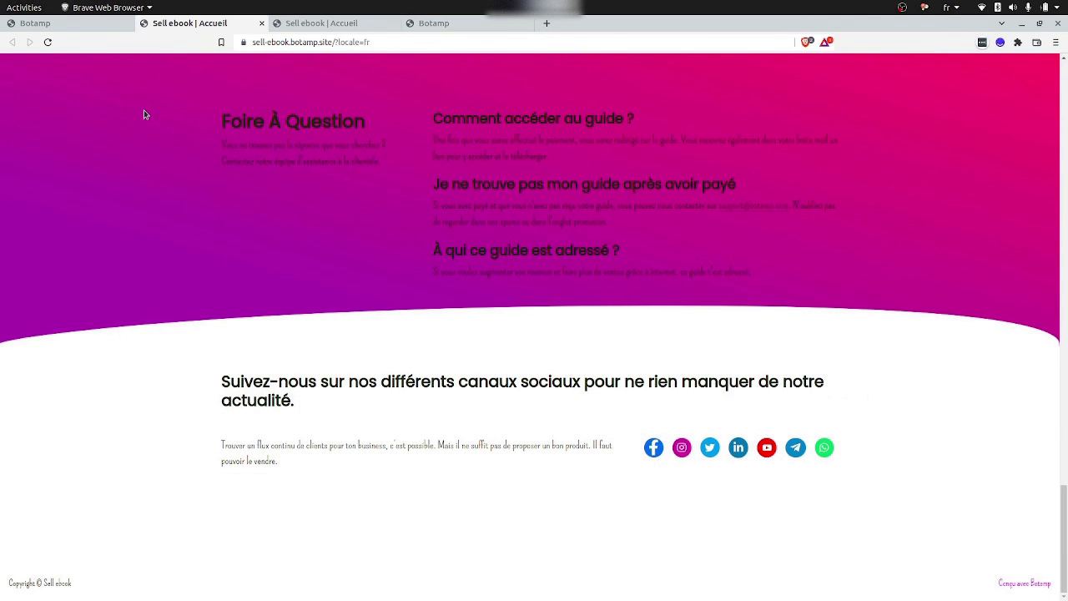
pyautogui.scroll(20, 144, 114)
pyautogui.scroll(4, 143, 115)
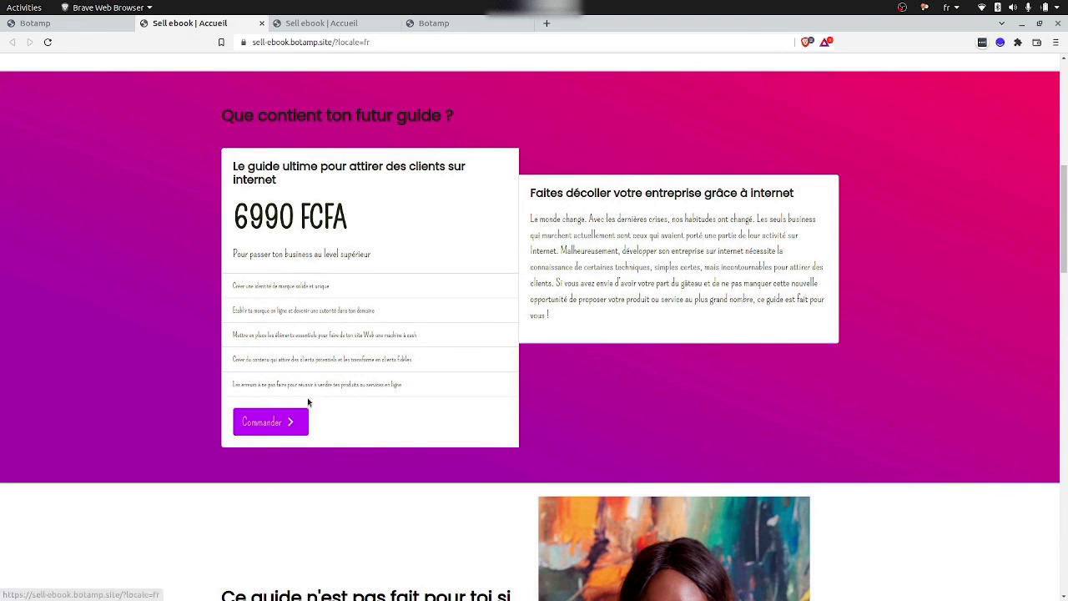
pyautogui.scroll(7, 285, 344)
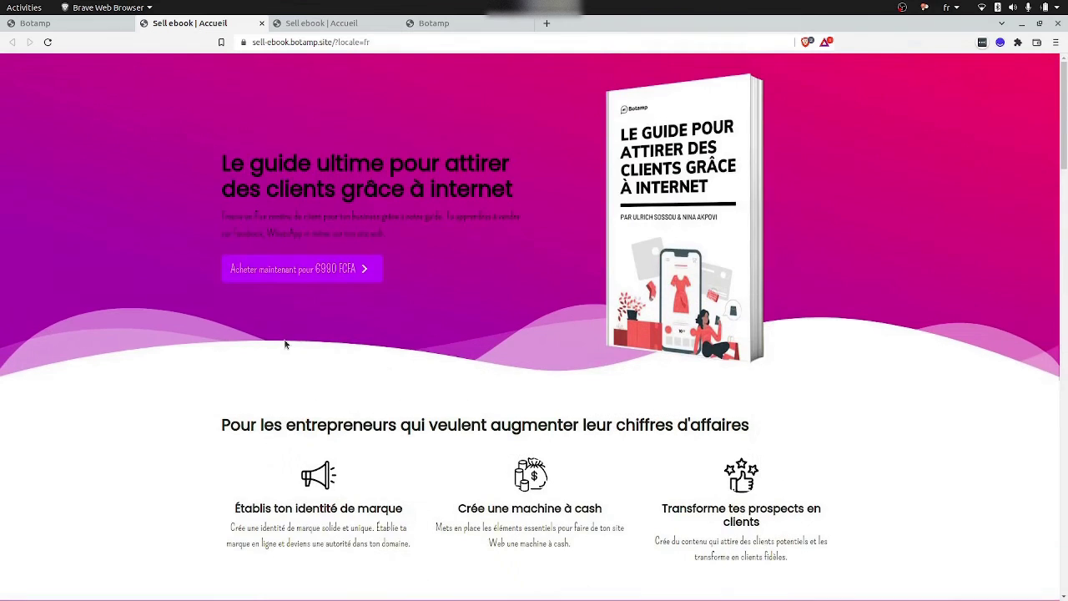
# Return to the page editor and open the settings of the "Commander" button under "Demandez votre livre maintenant !".
pyautogui.click(91, 25)
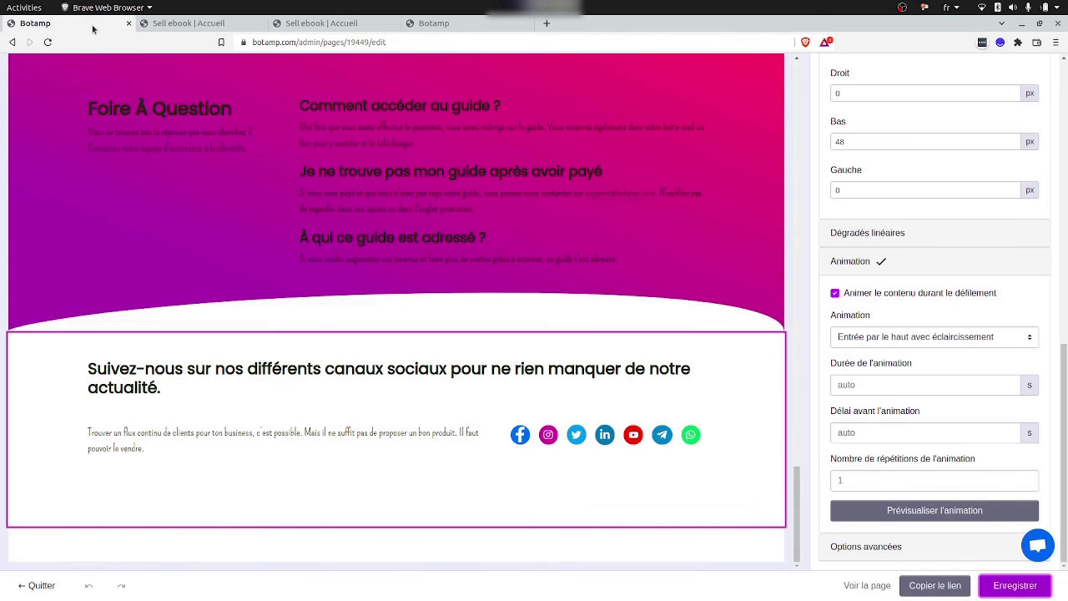
pyautogui.scroll(10, 340, 345)
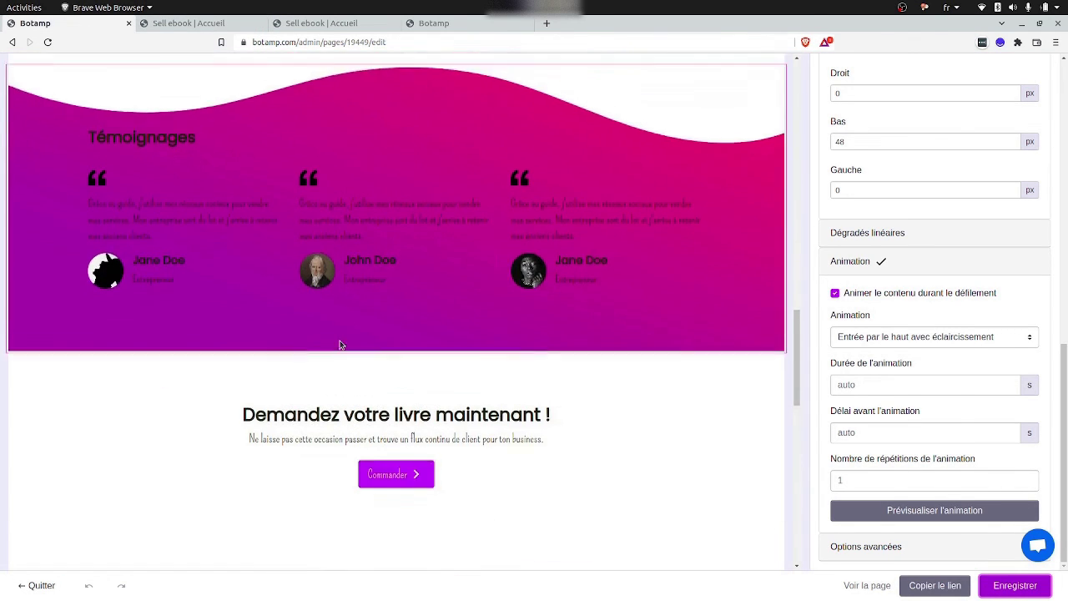
pyautogui.scroll(-1, 342, 344)
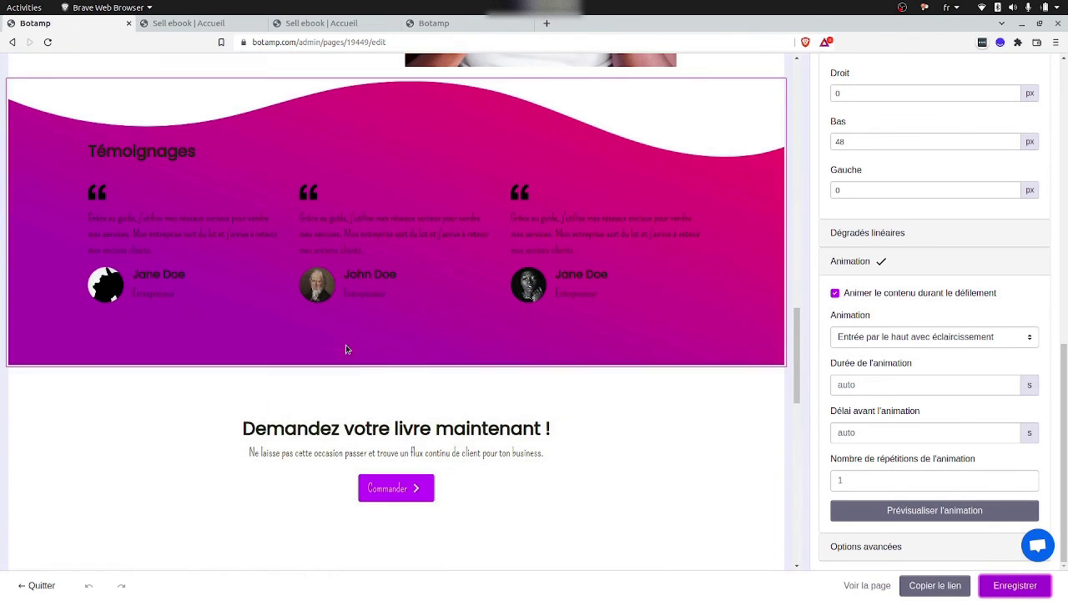
pyautogui.click(429, 490)
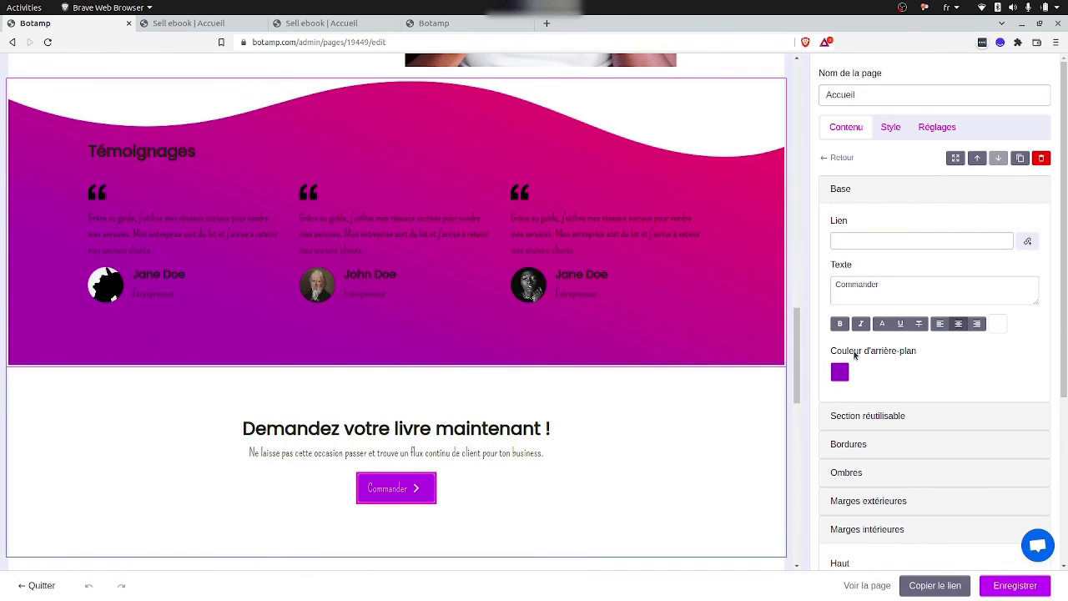
# Set the primary colour in the global page styles to the near-black #151515.
pyautogui.scroll(3, 664, 358)
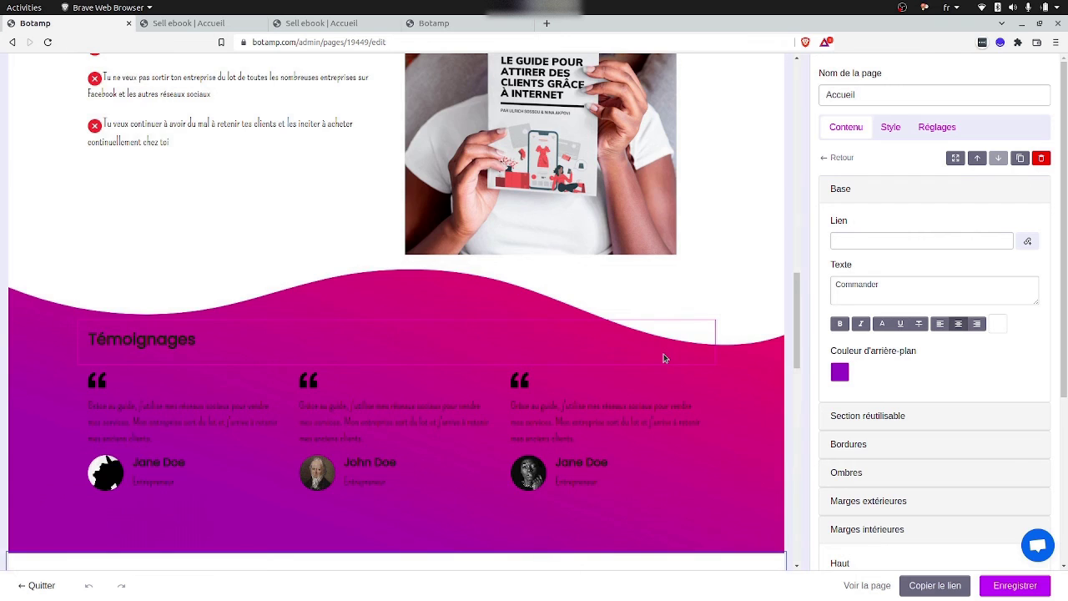
pyautogui.scroll(10, 664, 358)
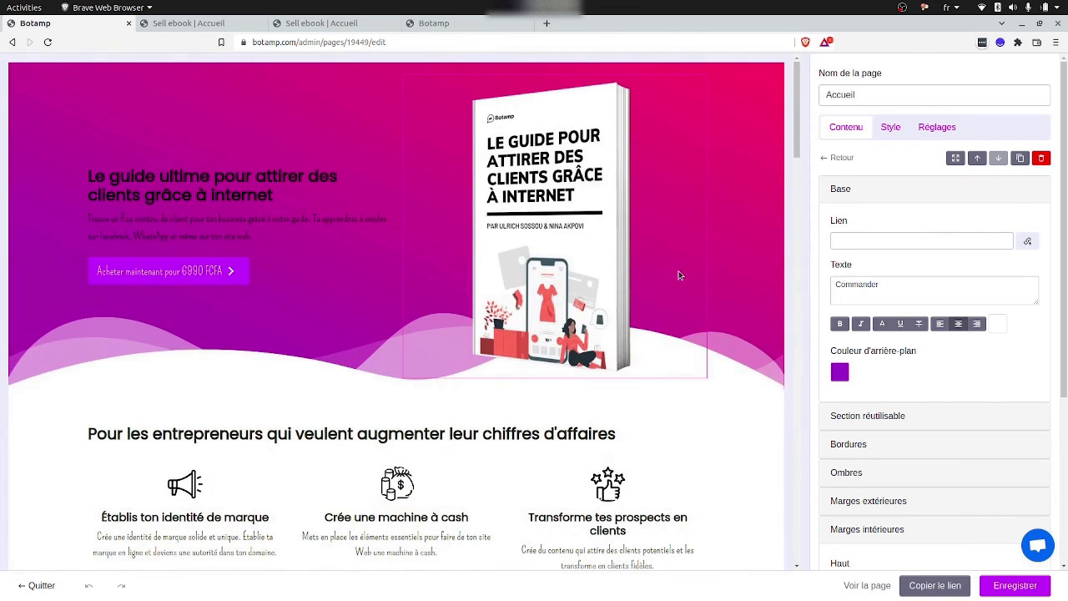
pyautogui.click(890, 129)
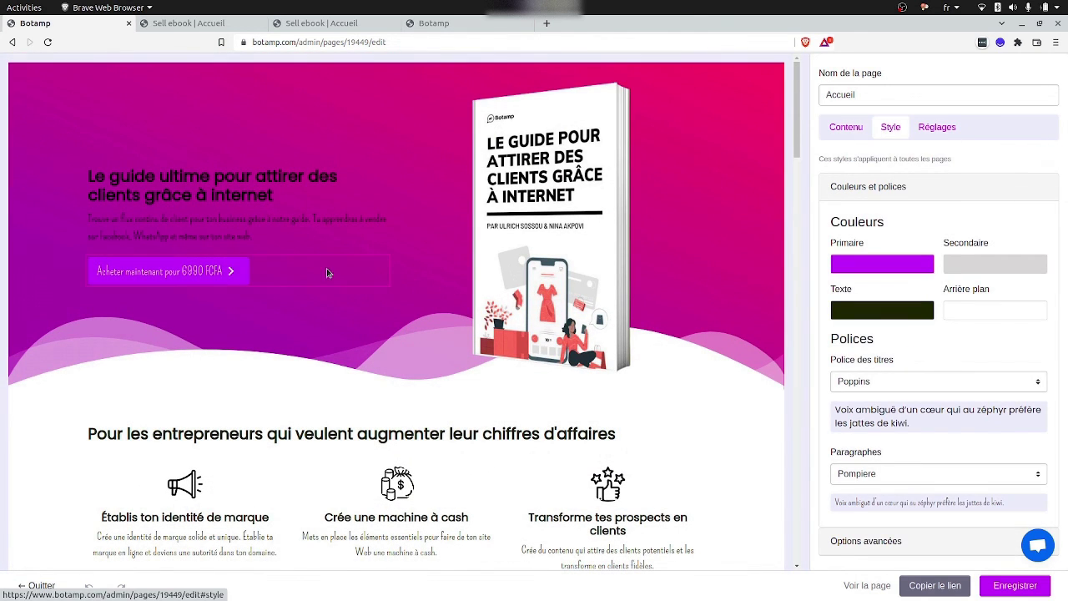
pyautogui.click(850, 268)
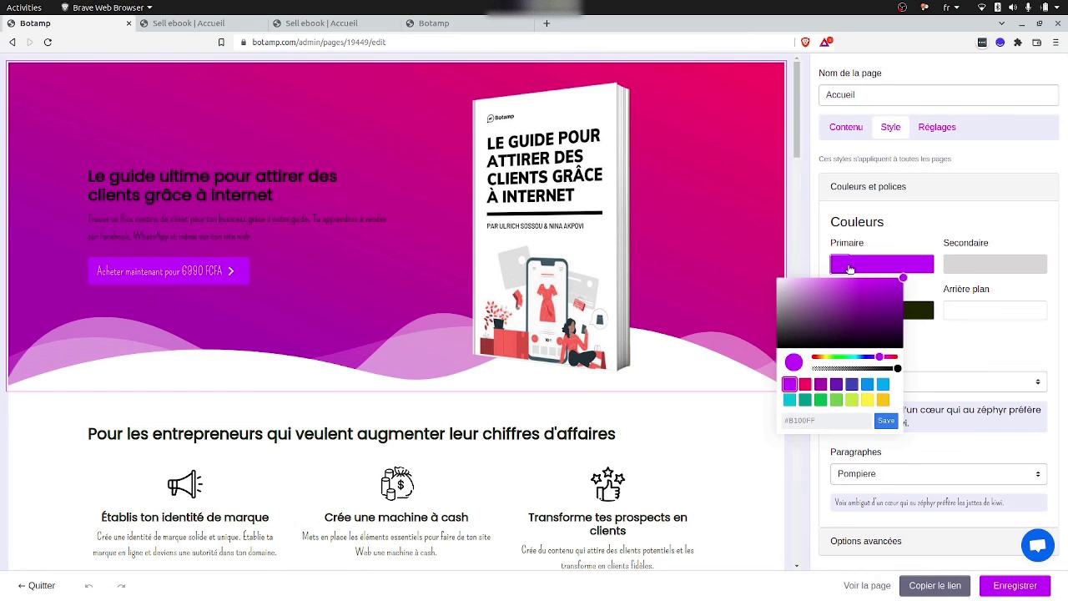
pyautogui.moveTo(799, 307)
pyautogui.mouseDown()
pyautogui.moveTo(777, 365)
pyautogui.moveTo(782, 340)
pyautogui.moveTo(794, 342)
pyautogui.mouseUp()
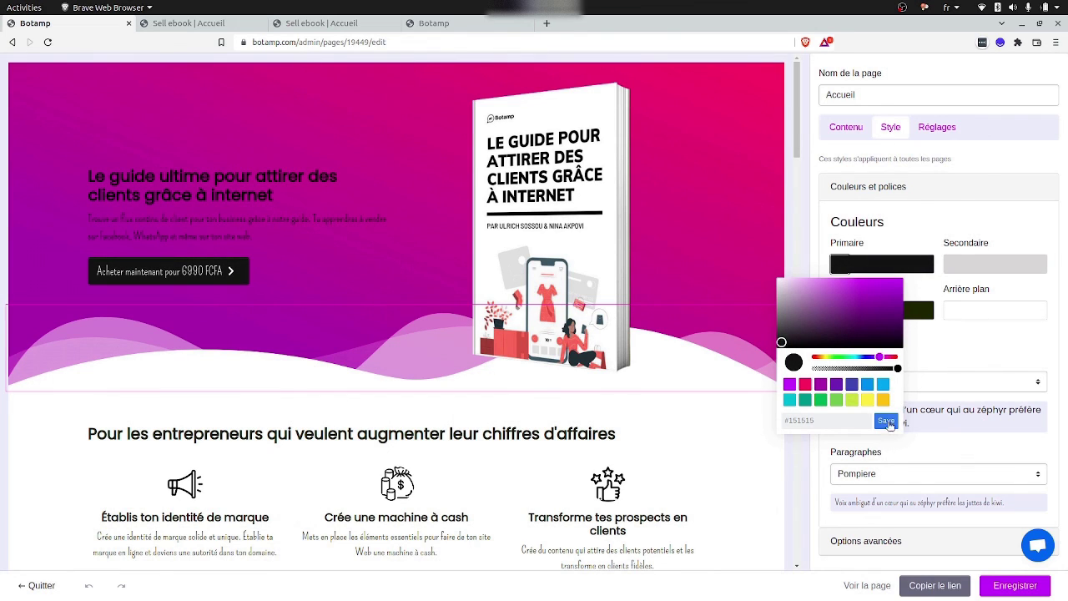
pyautogui.click(886, 420)
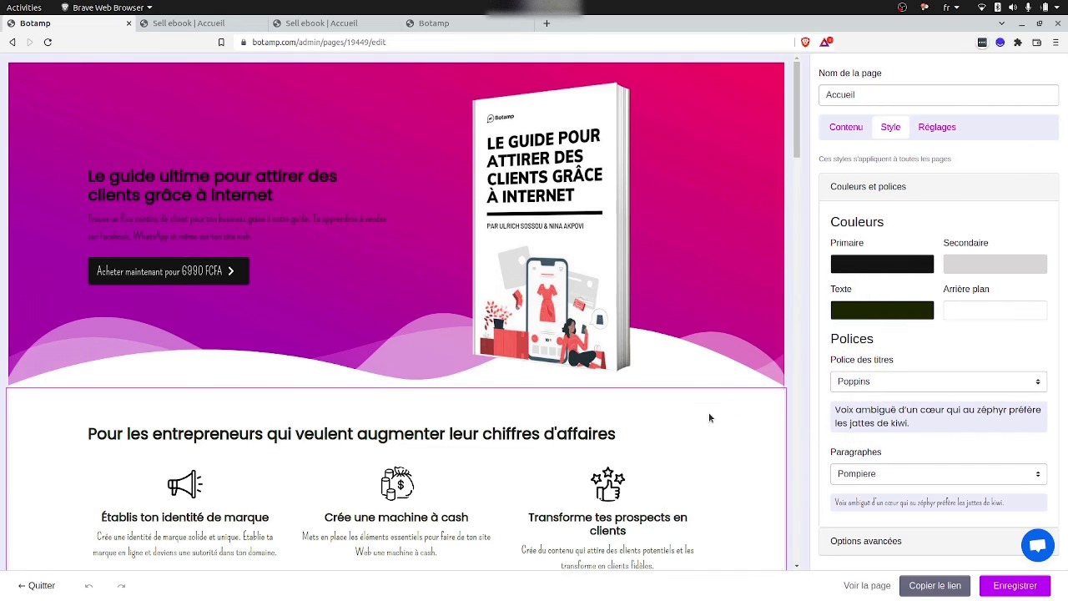
# Check the recoloured buttons throughout the page, return to the content settings and save the page.
pyautogui.scroll(-5, 708, 412)
pyautogui.scroll(-12, 709, 413)
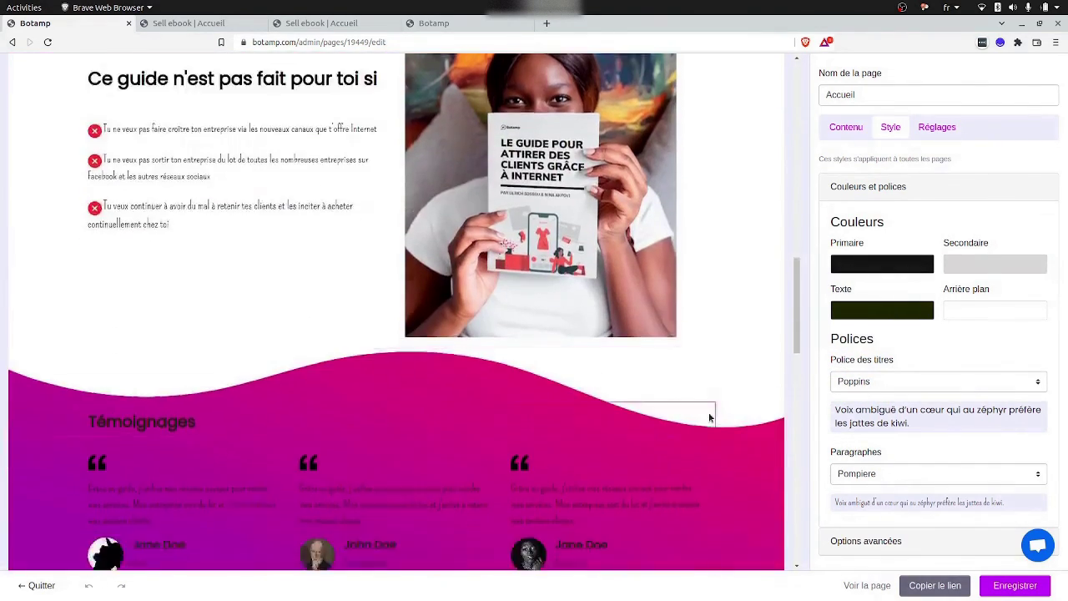
pyautogui.scroll(-7, 709, 417)
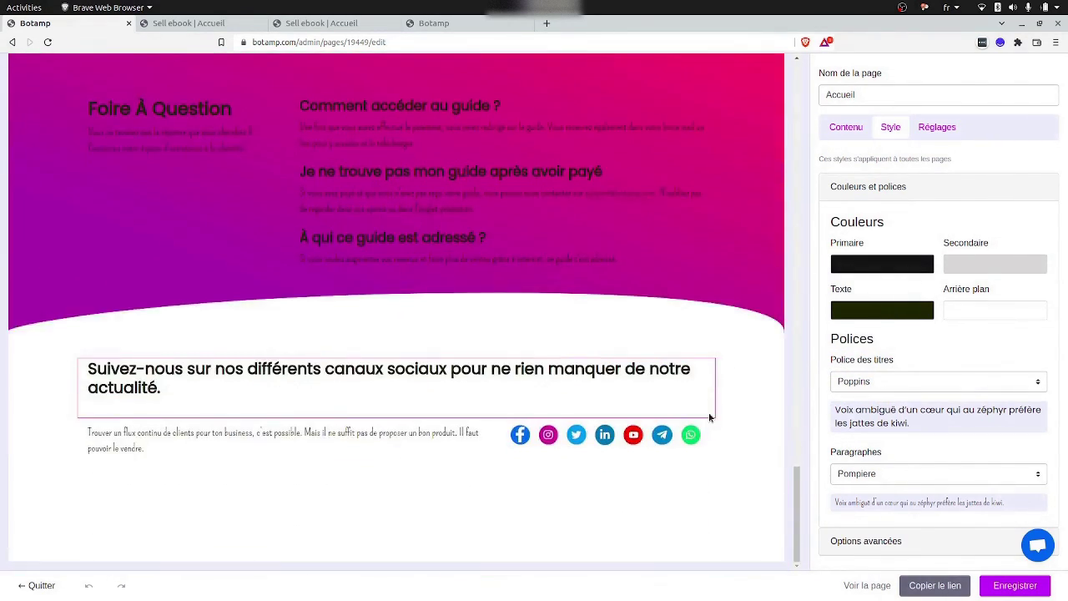
pyautogui.scroll(20, 709, 418)
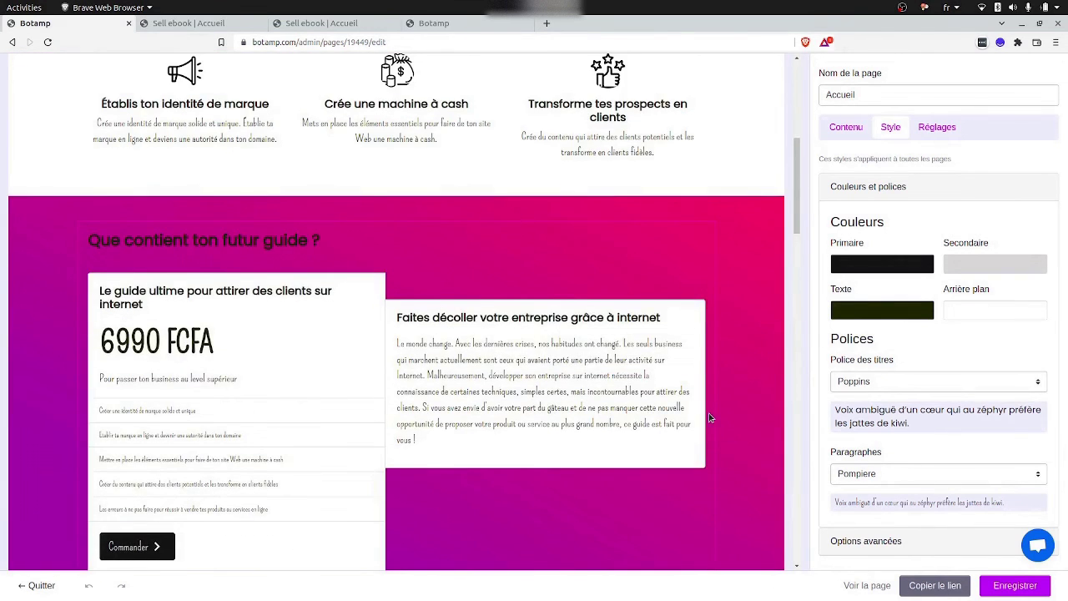
pyautogui.scroll(2, 708, 417)
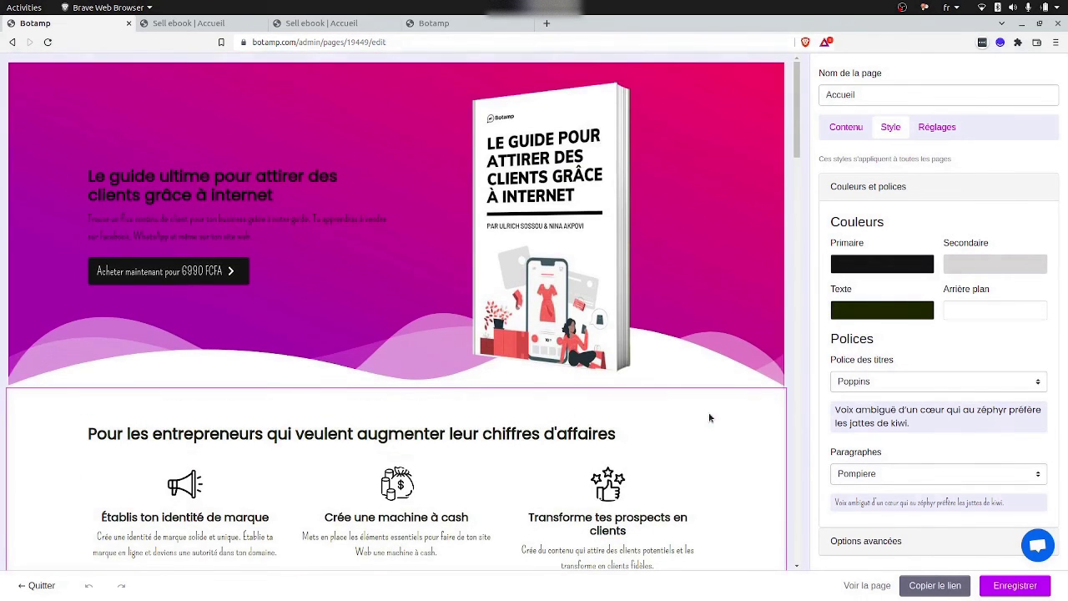
pyautogui.click(842, 129)
pyautogui.click(1016, 586)
# Look over the saved page's upper sections in the editor, down to "Ce guide n'est pas fait pour toi si".
pyautogui.click(612, 410)
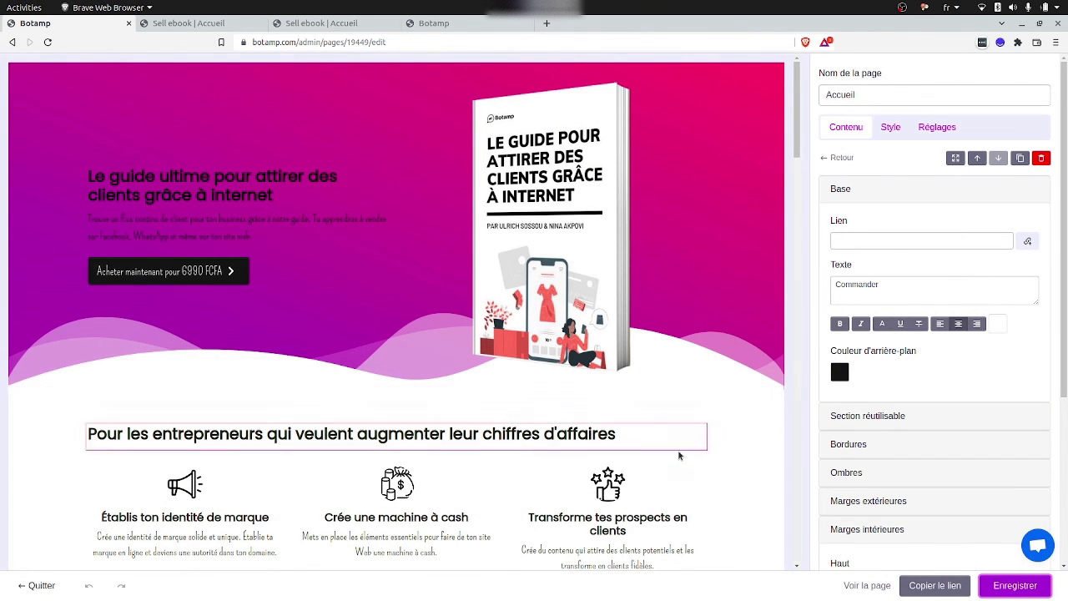
pyautogui.scroll(-3, 709, 511)
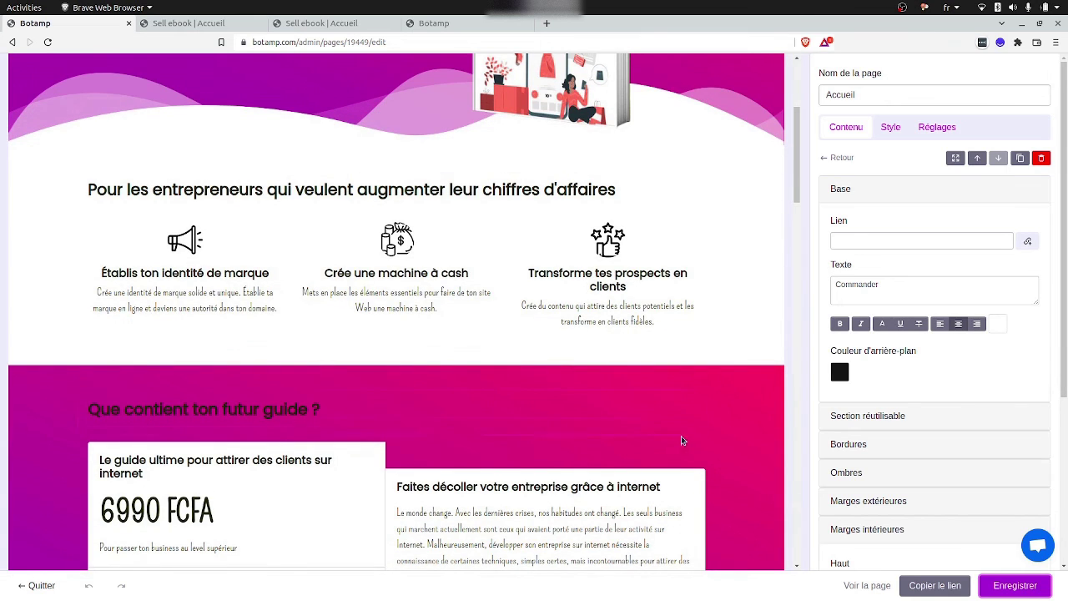
pyautogui.scroll(-4, 689, 480)
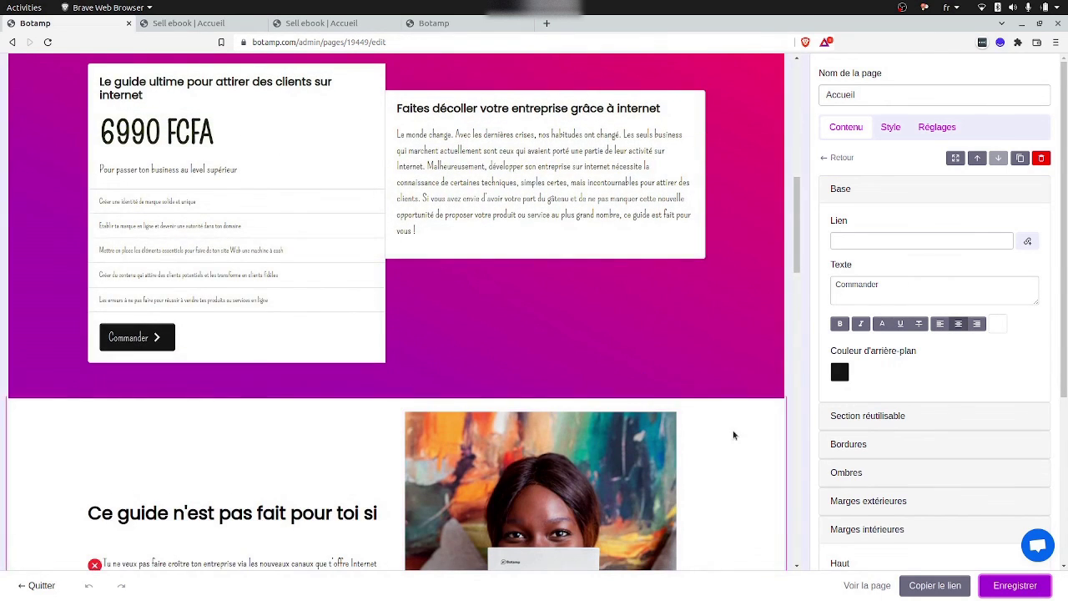
# Switch to the published sales page, reload it and check the upper sections down to "Ce guide n'est pas fait pour toi si".
pyautogui.scroll(8, 647, 362)
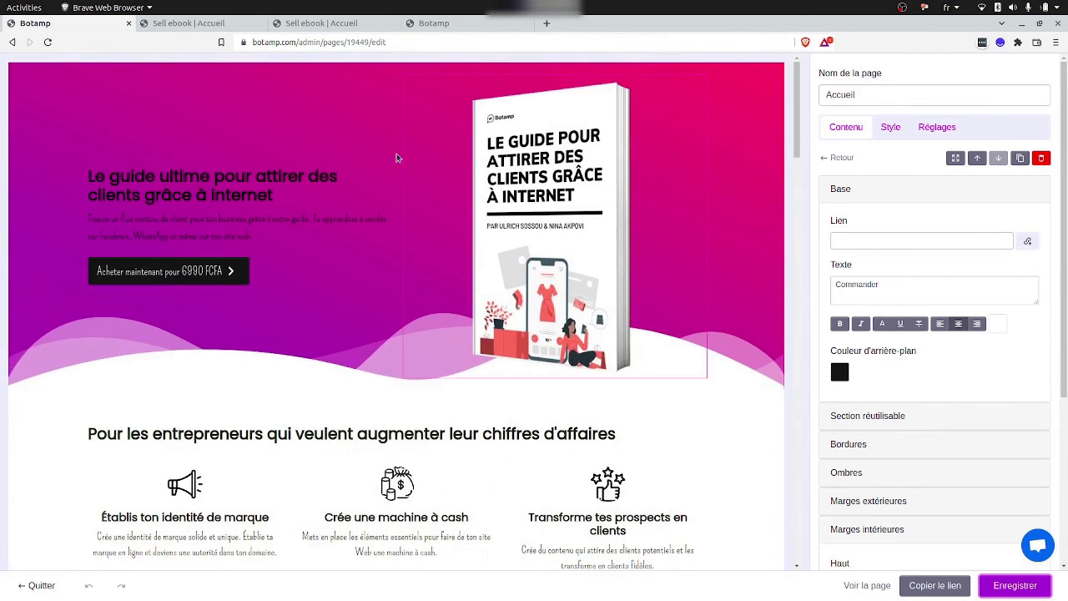
pyautogui.click(172, 23)
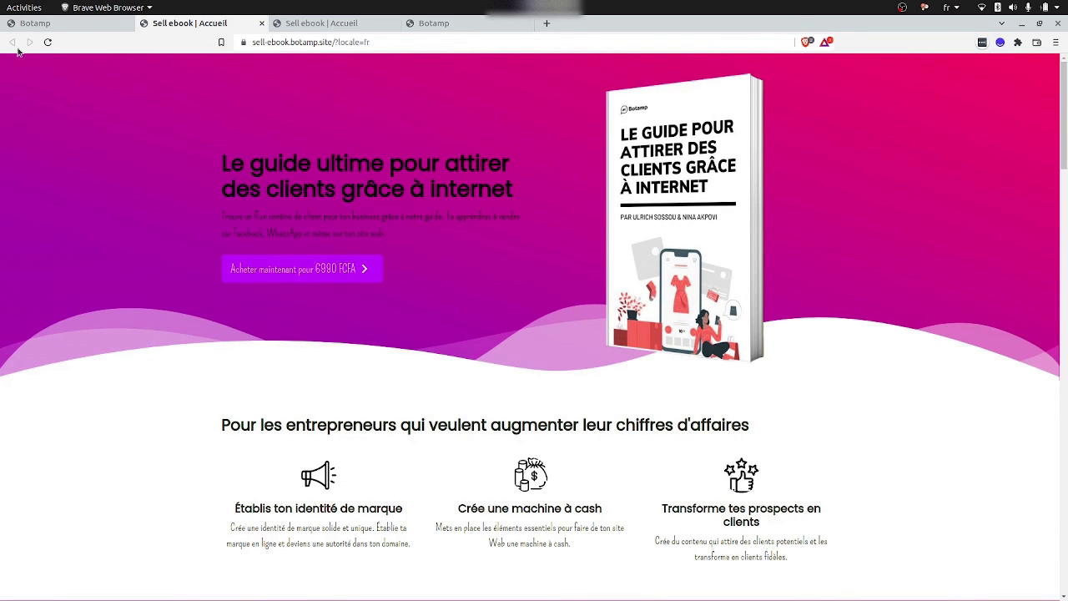
pyautogui.click(46, 42)
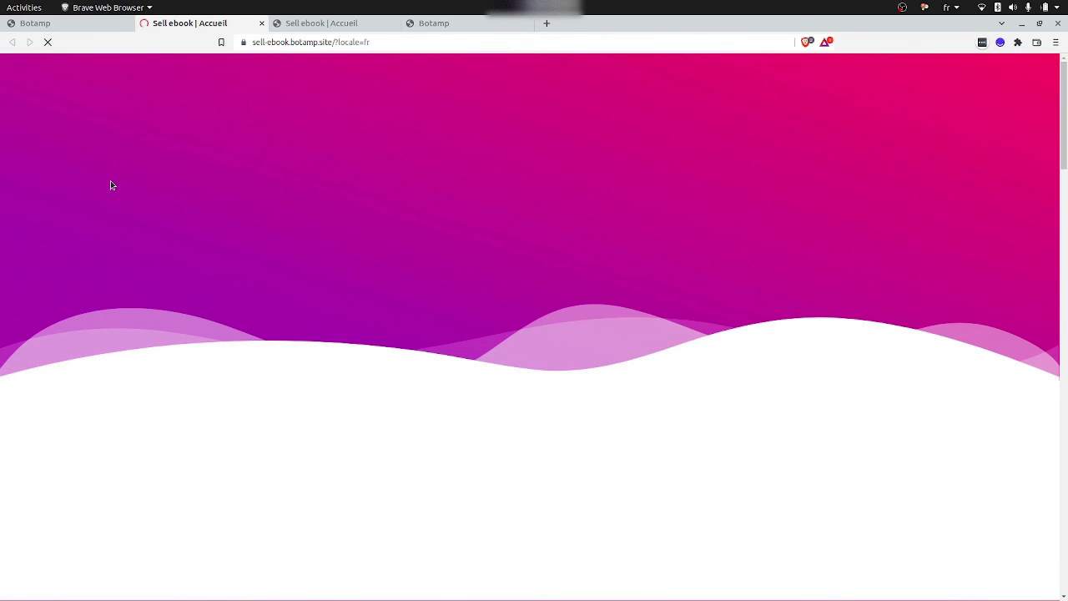
pyautogui.scroll(-5, 110, 184)
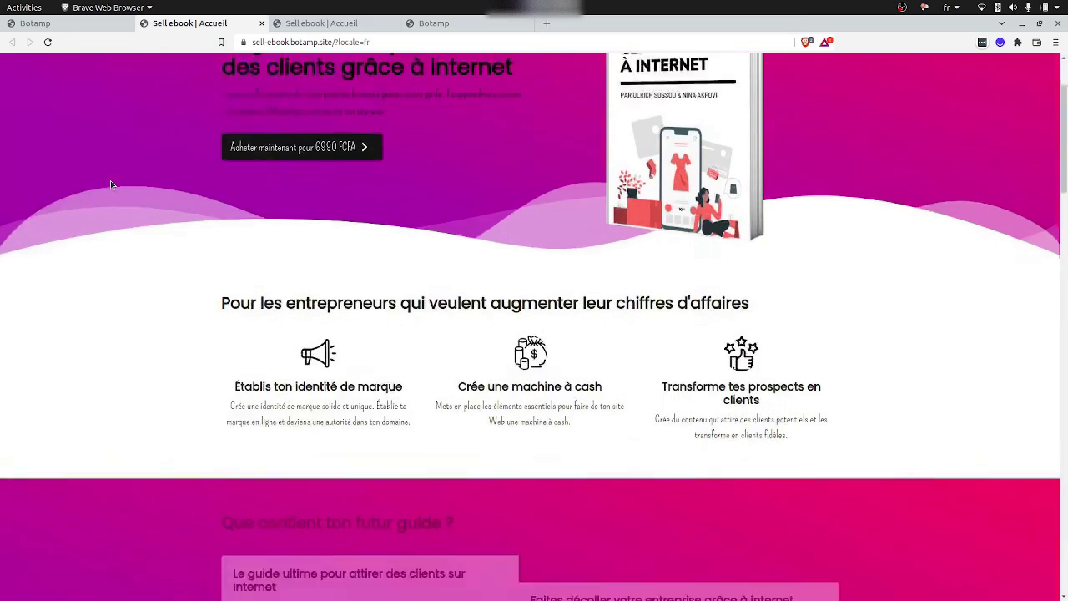
pyautogui.scroll(-3, 110, 184)
pyautogui.scroll(-6, 110, 185)
pyautogui.scroll(-2, 111, 191)
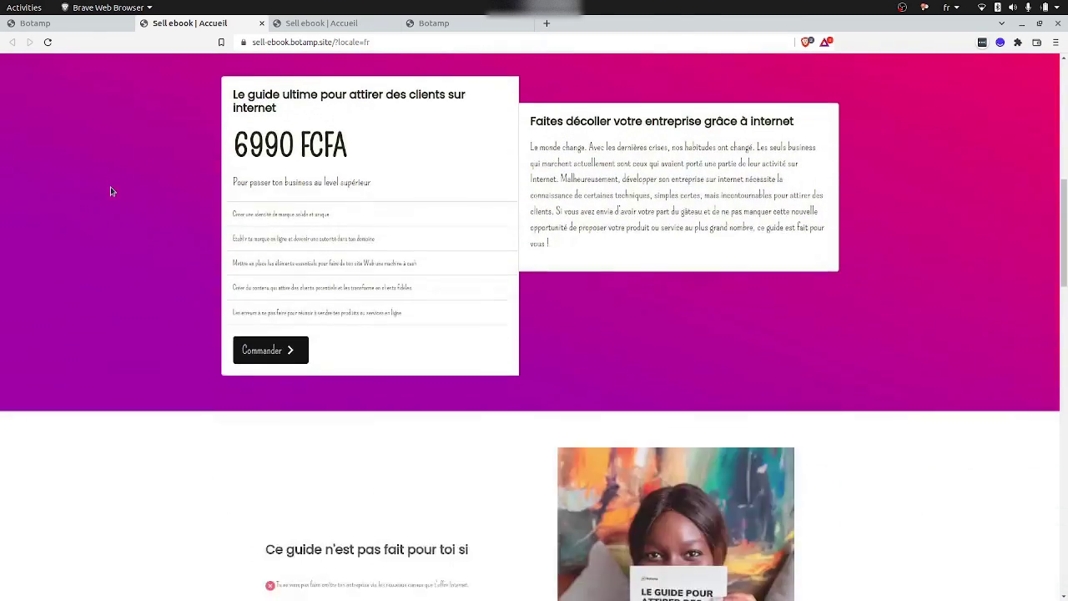
pyautogui.scroll(-3, 110, 192)
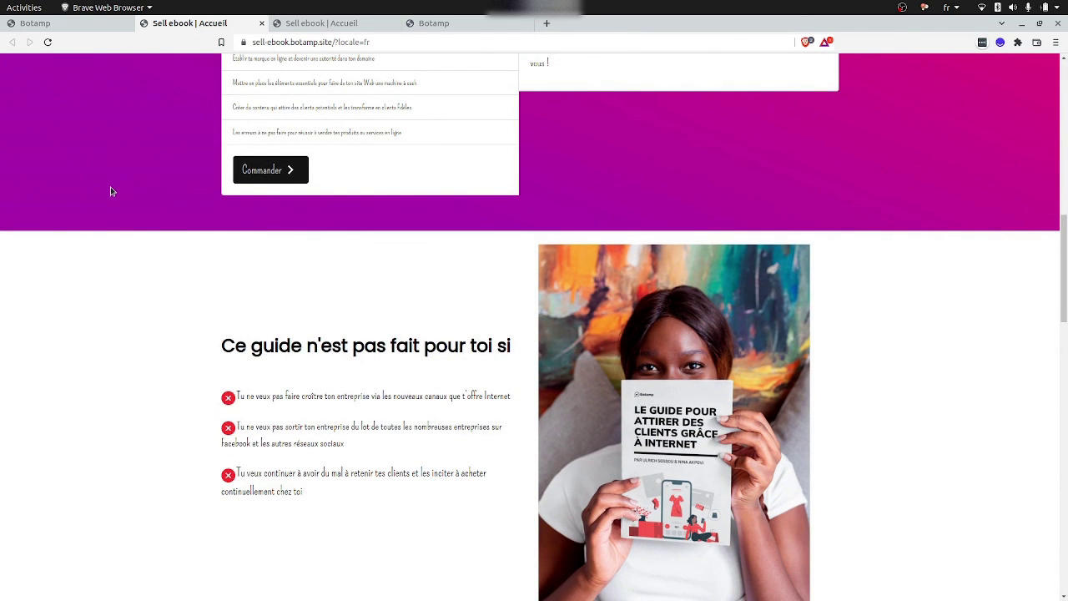
# Check the published page's lower sections, from the testimonials through "Demandez votre livre maintenant !" to the FAQ and social links.
pyautogui.scroll(-1, 189, 271)
pyautogui.scroll(-4, 189, 271)
pyautogui.scroll(-8, 188, 271)
pyautogui.scroll(-10, 188, 271)
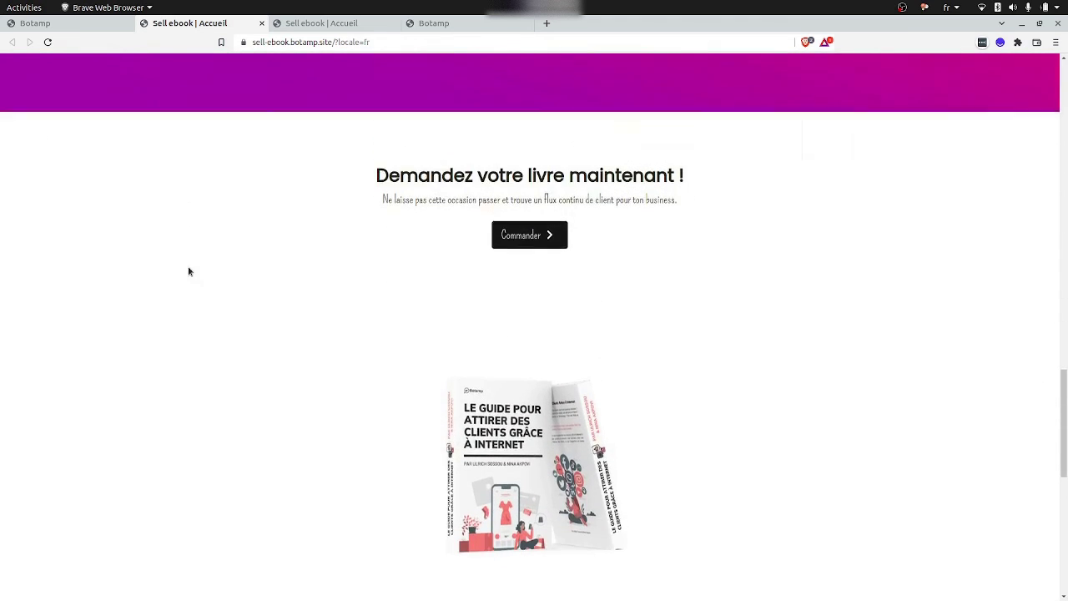
pyautogui.scroll(-3, 188, 271)
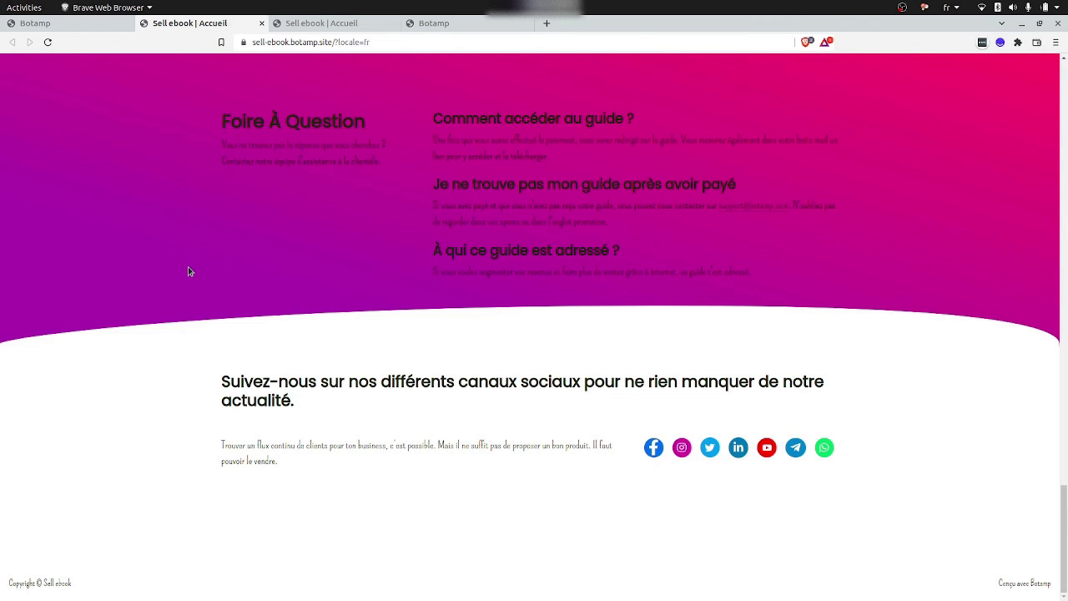
# Return to the hero section of the published page and try the "Acheter maintenant pour 6990 FCFA" button.
pyautogui.scroll(10, 188, 271)
pyautogui.scroll(10, 189, 271)
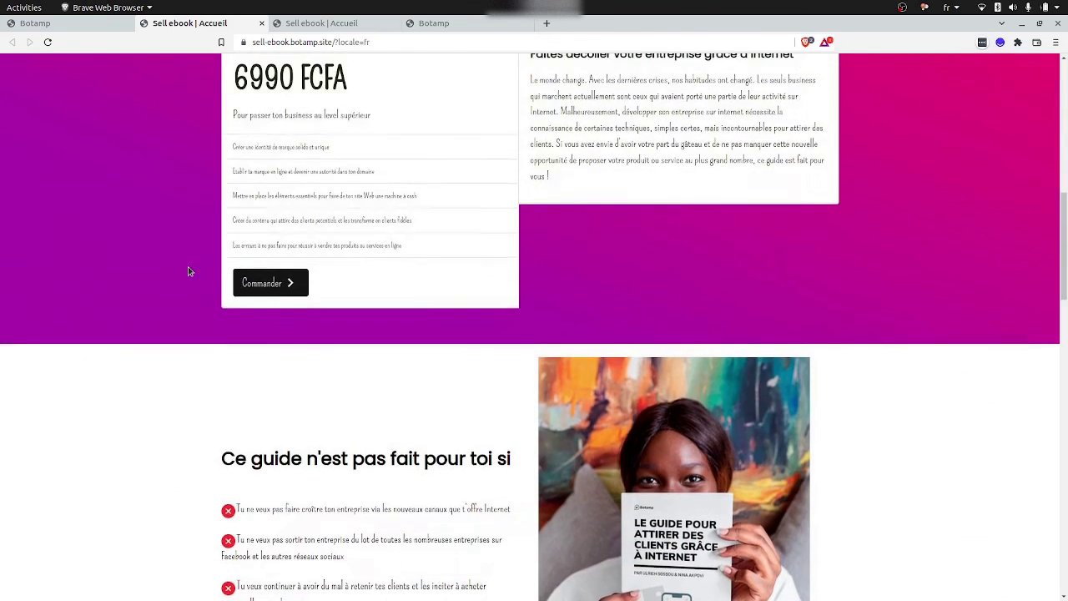
pyautogui.scroll(10, 189, 271)
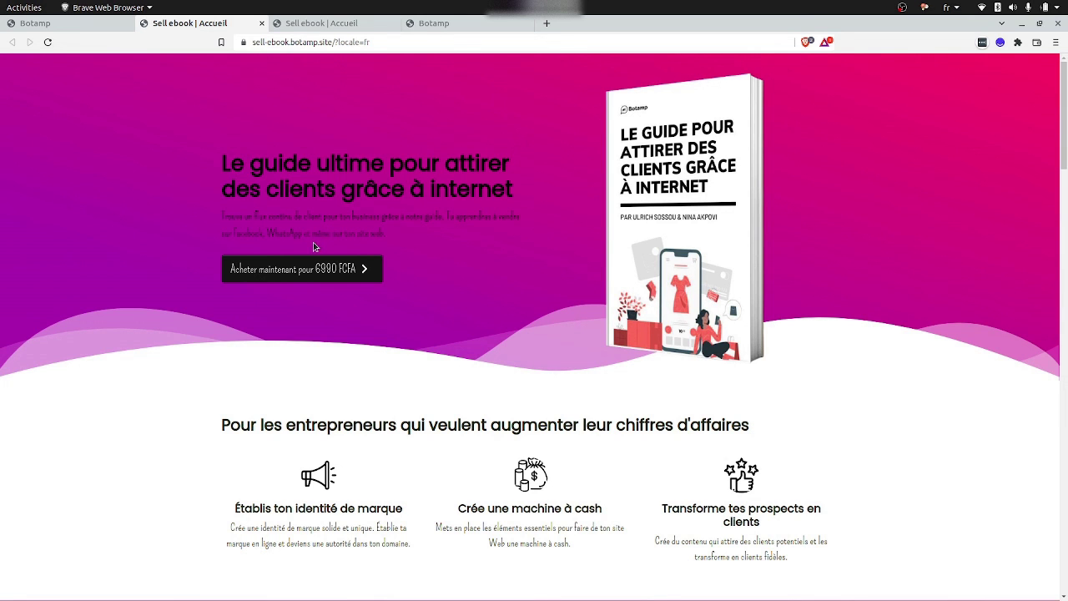
pyautogui.click(269, 276)
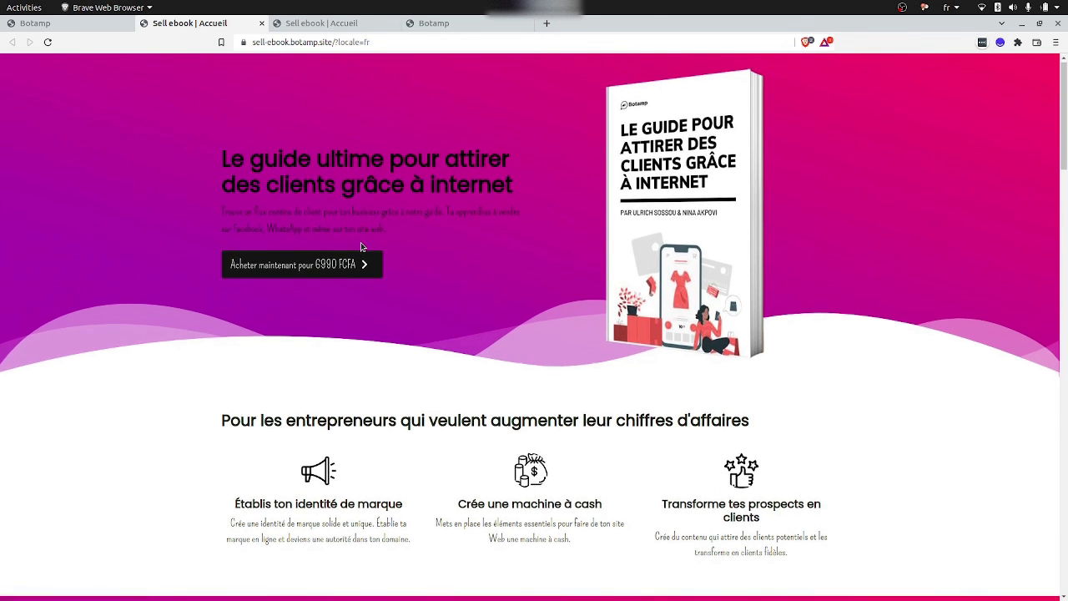
# Review the whole published page once more from the hero to the footer, then go back up to the "Témoignages" area.
pyautogui.scroll(-1, 492, 254)
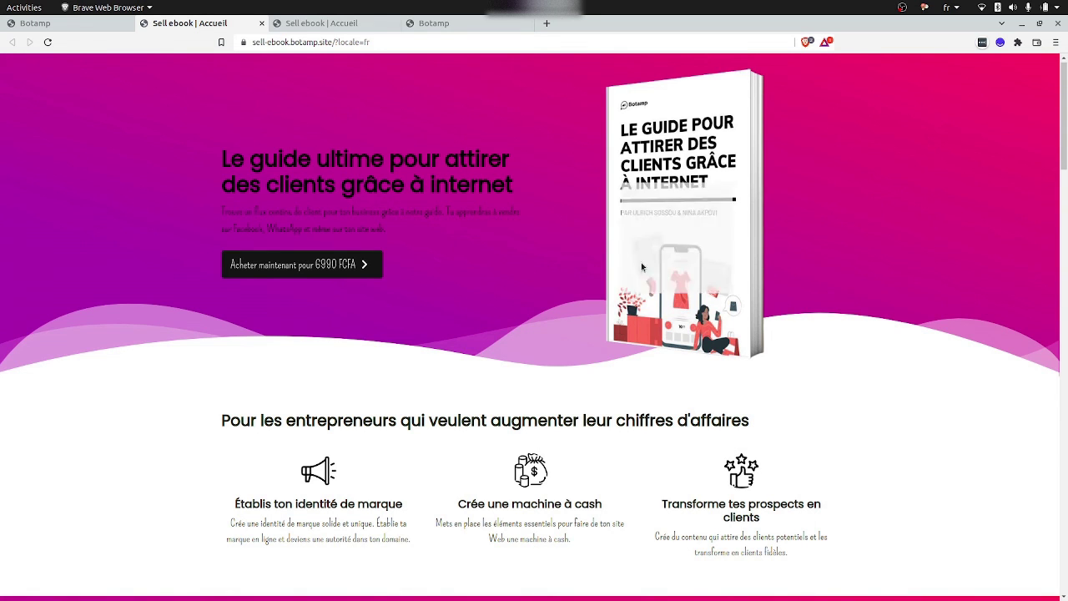
pyautogui.scroll(-2, 631, 268)
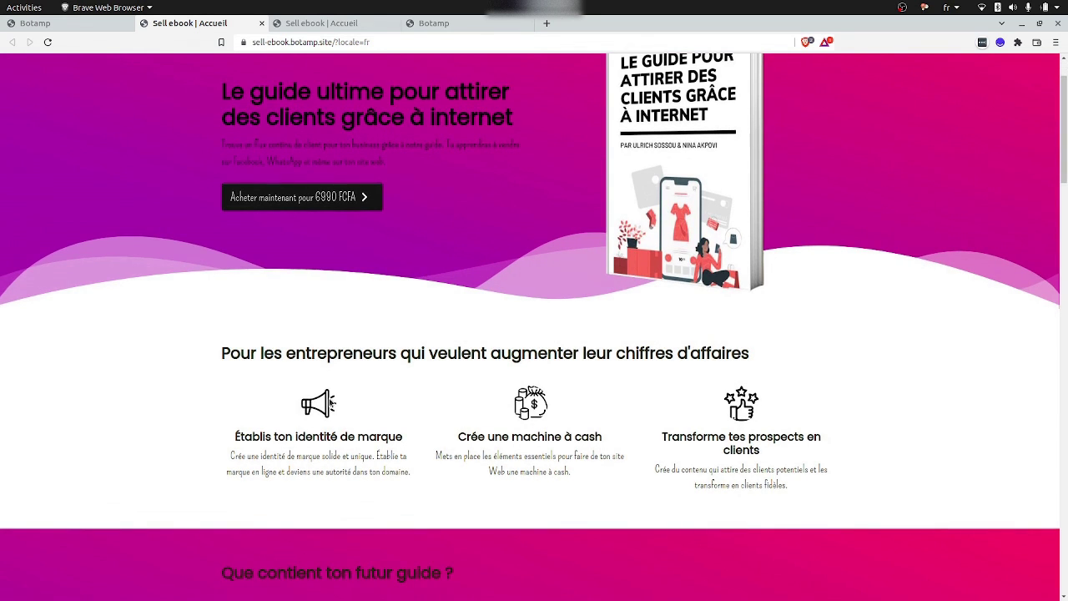
pyautogui.scroll(-10, 315, 404)
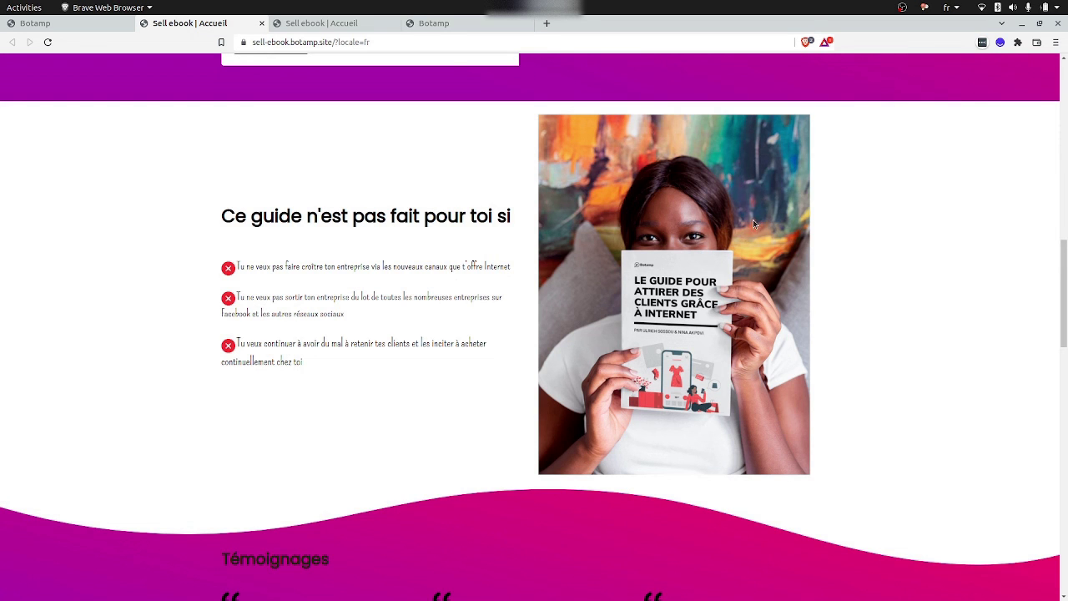
pyautogui.scroll(-5, 655, 319)
pyautogui.scroll(-7, 655, 319)
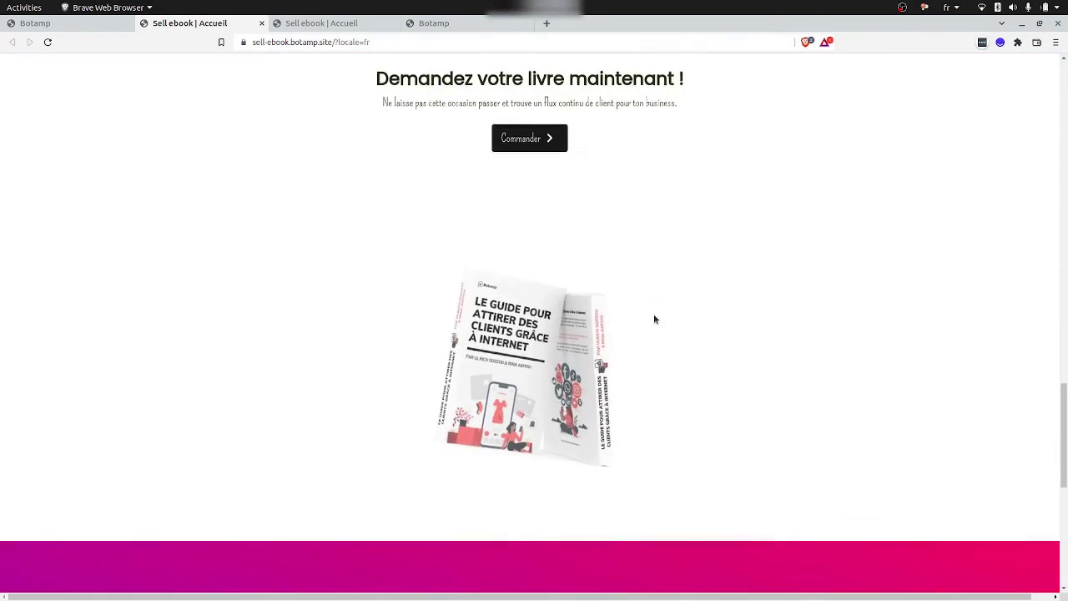
pyautogui.scroll(-3, 655, 318)
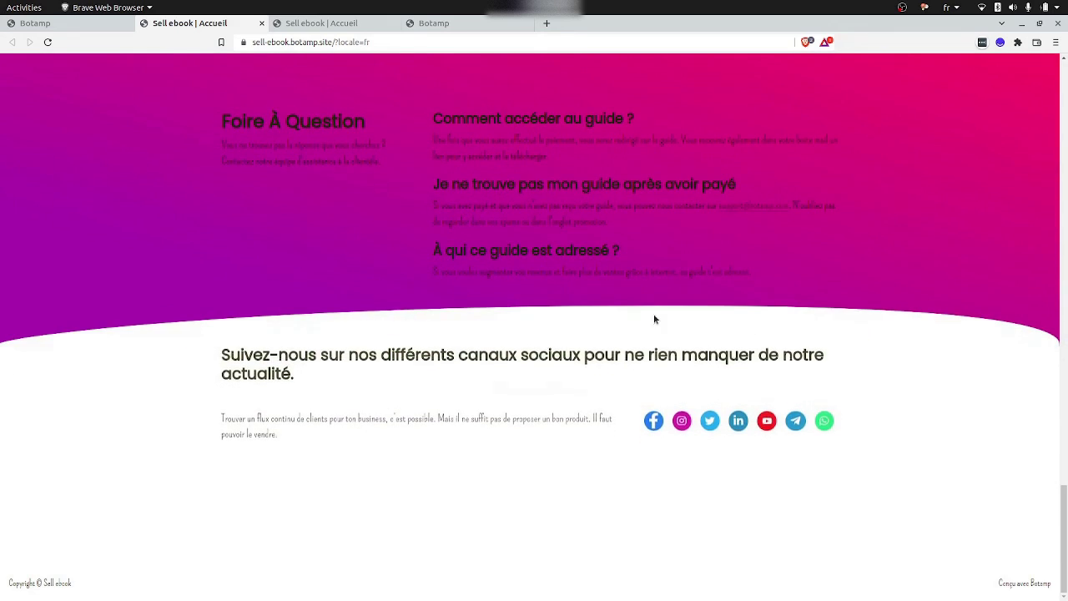
pyautogui.scroll(7, 655, 318)
pyautogui.scroll(17, 655, 319)
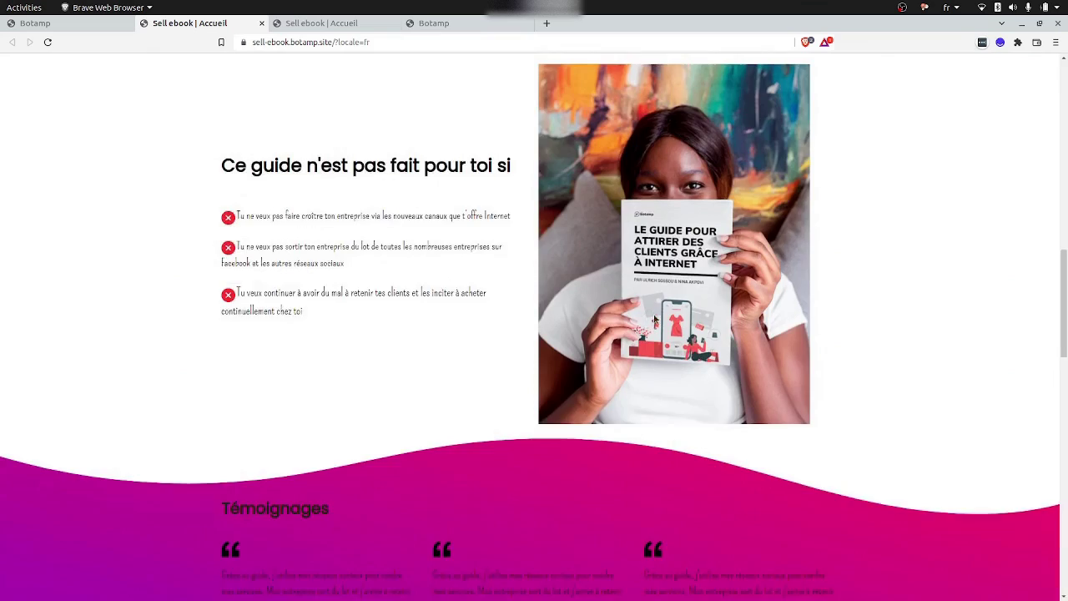